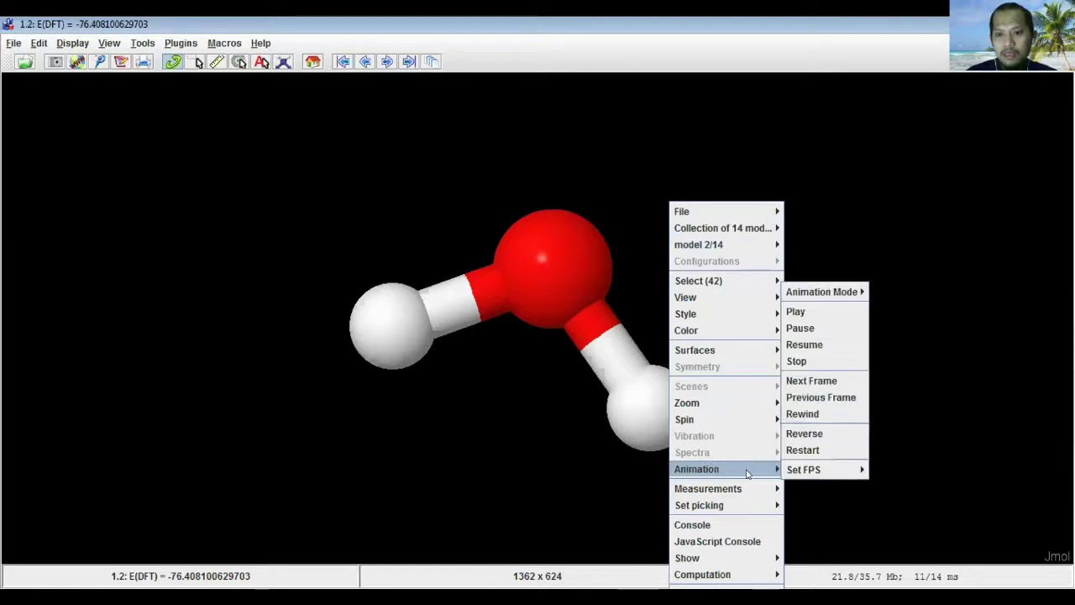
Step: Play the animation through the water molecule's models, and play it again
click(827, 315)
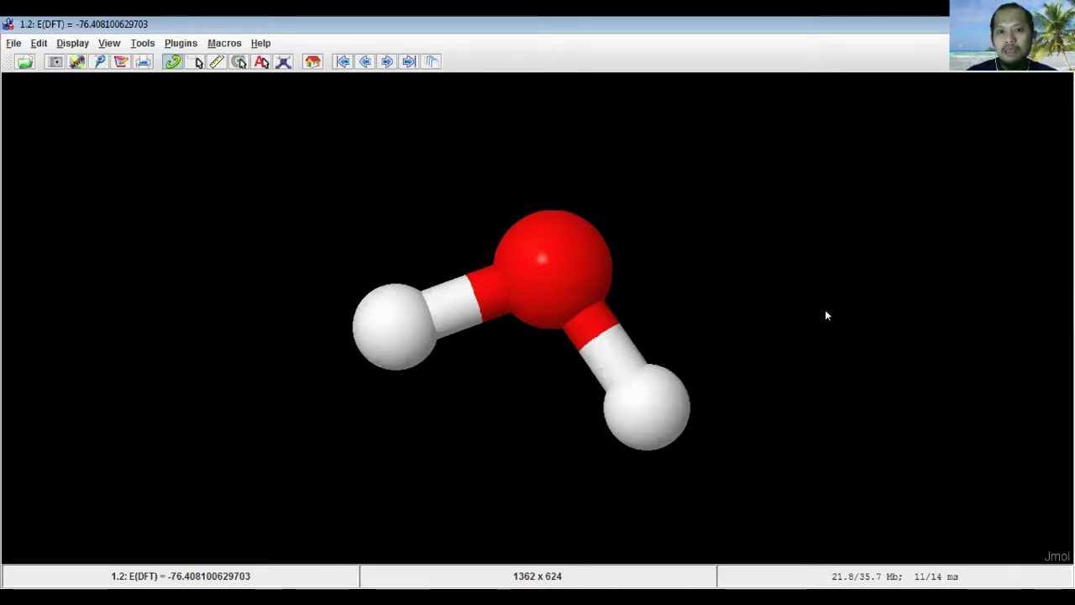
right_click(711, 216)
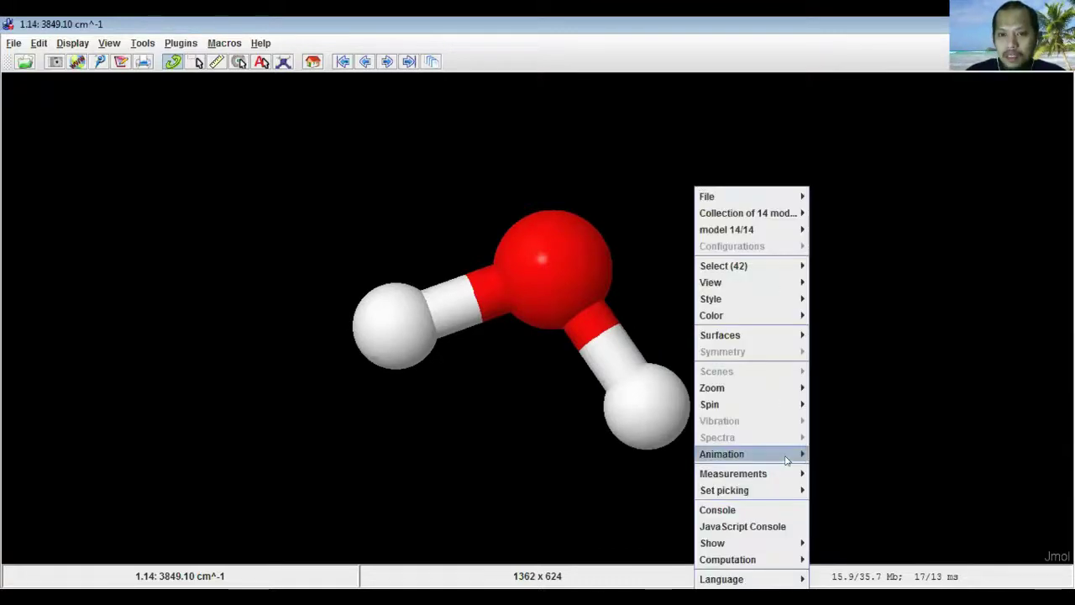
mouse_move(786, 460)
click(836, 294)
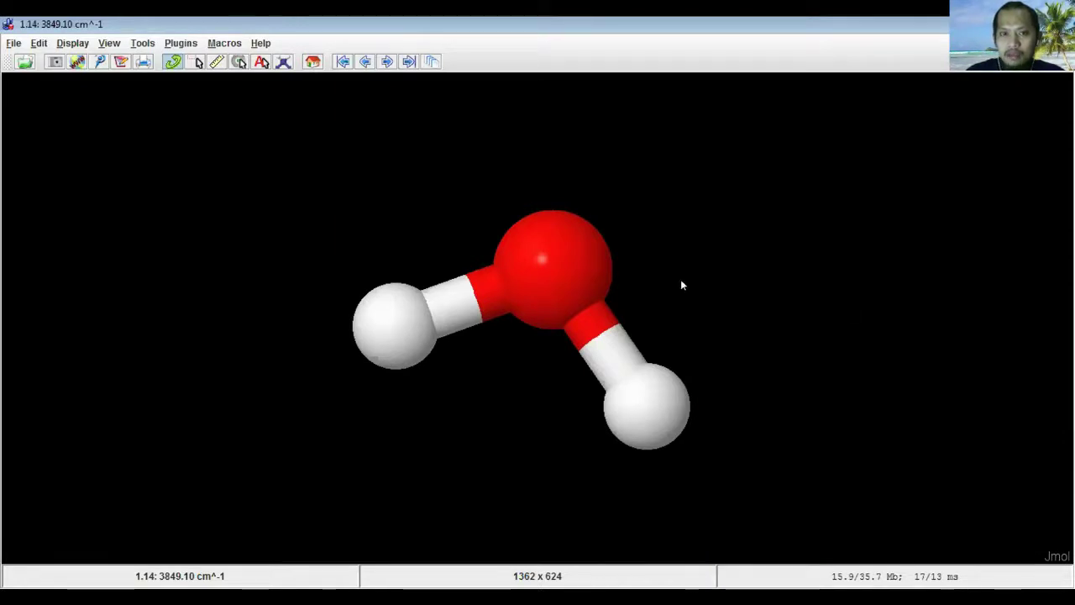
Step: Show model 1.12 (1713.03 cm^-1) from the collection of 14 models
right_click(682, 286)
mouse_move(739, 243)
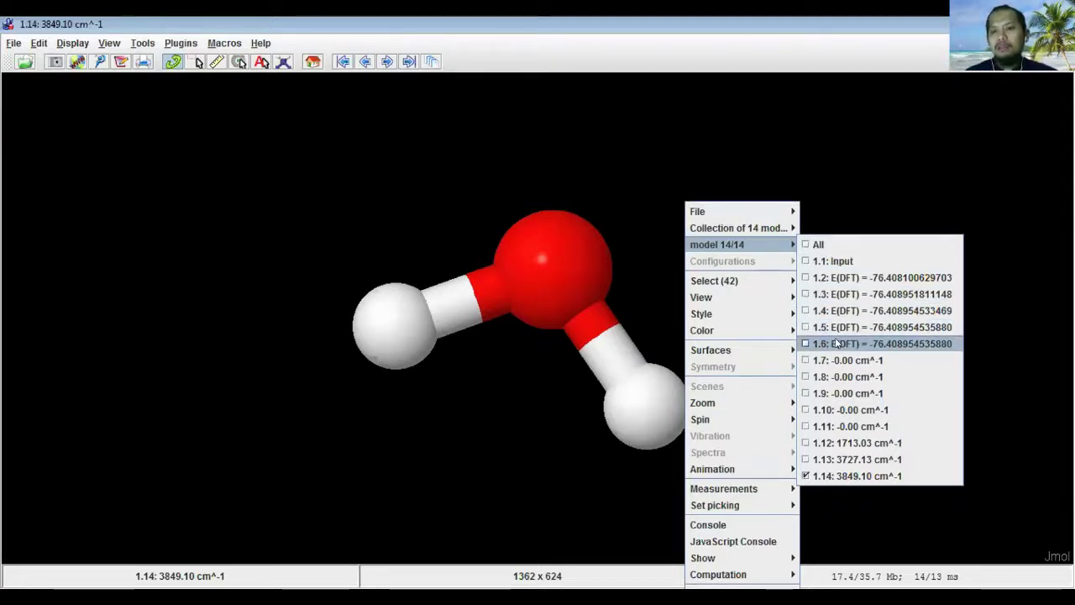
click(832, 443)
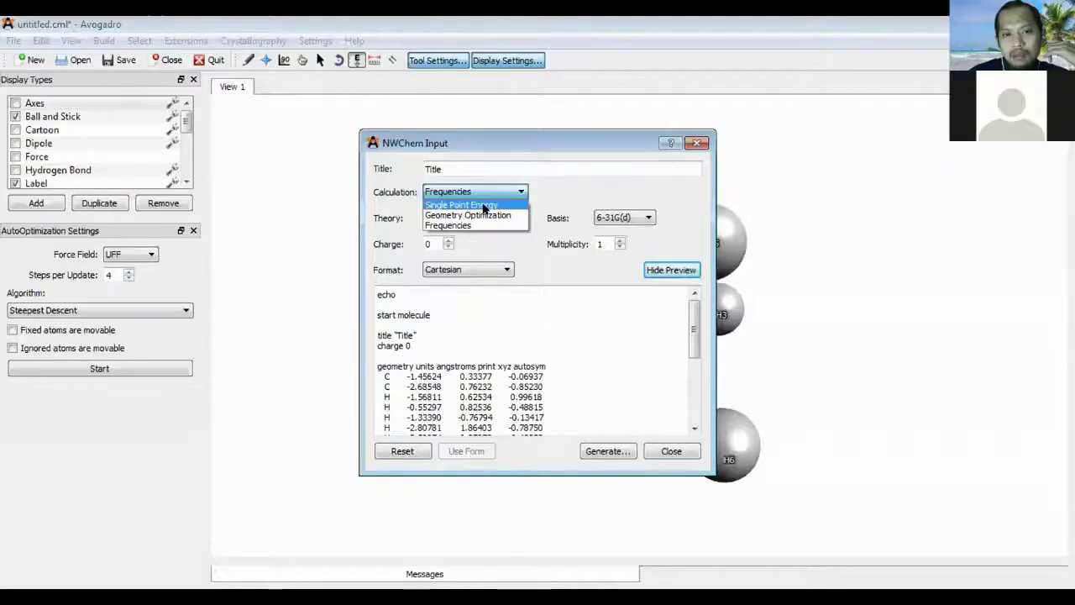
Step: In Avogadro's NWChem input, set the calculation to Single Point Energy and highlight the task line ending the generated input
click(479, 209)
drag(694, 336, 695, 400)
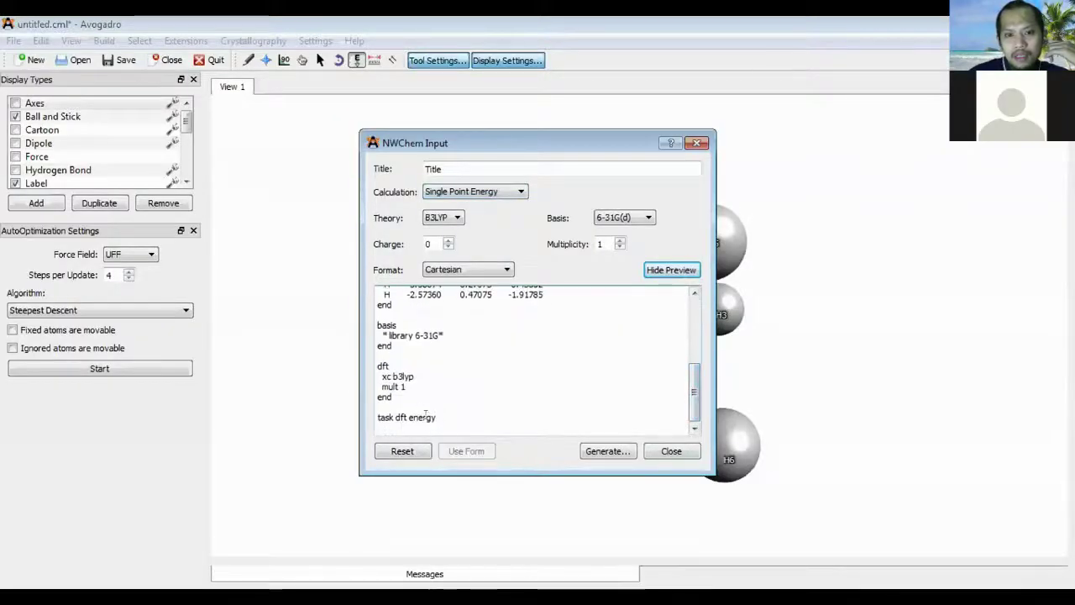
drag(378, 417, 460, 415)
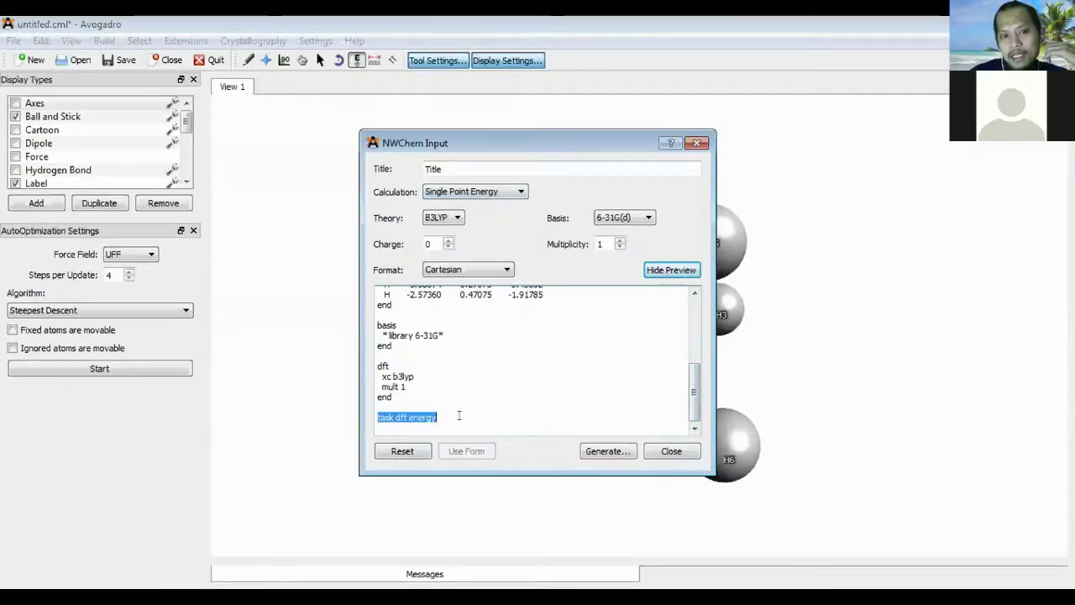
double_click(411, 417)
triple_click(411, 417)
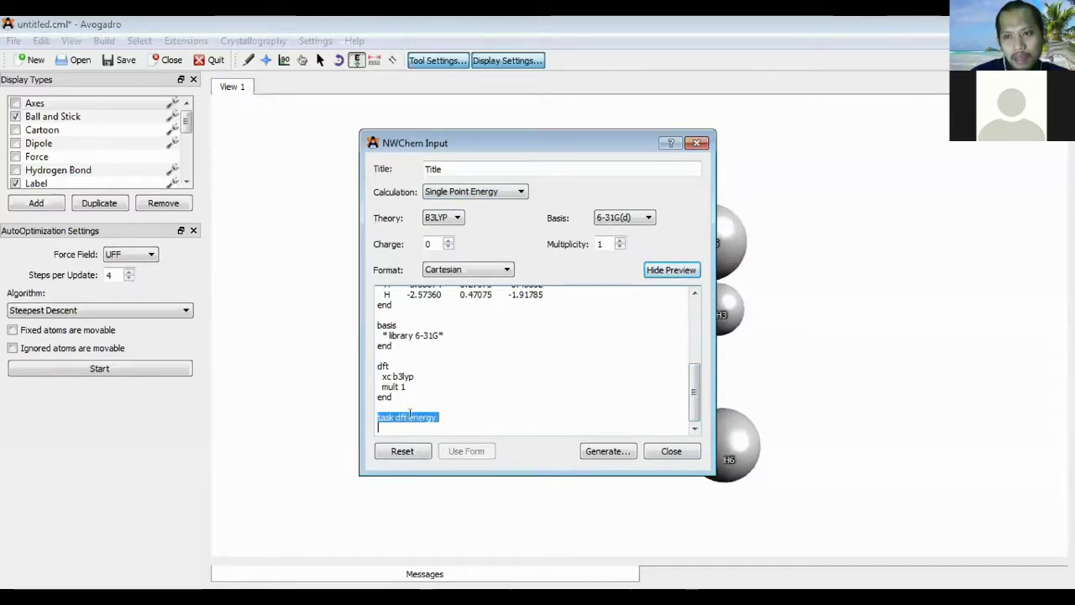
double_click(420, 417)
triple_click(420, 417)
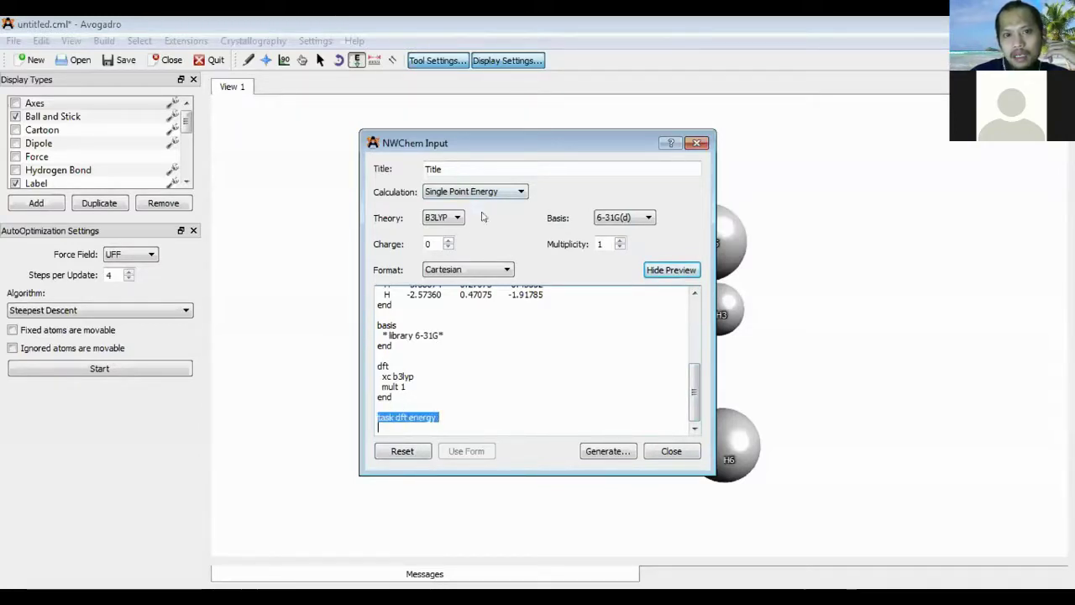
Step: Set the calculation to Geometry Optimization and highlight the task keyword at the end of the generated input
scroll(474, 192, down, 1)
scroll(511, 310, down, 10)
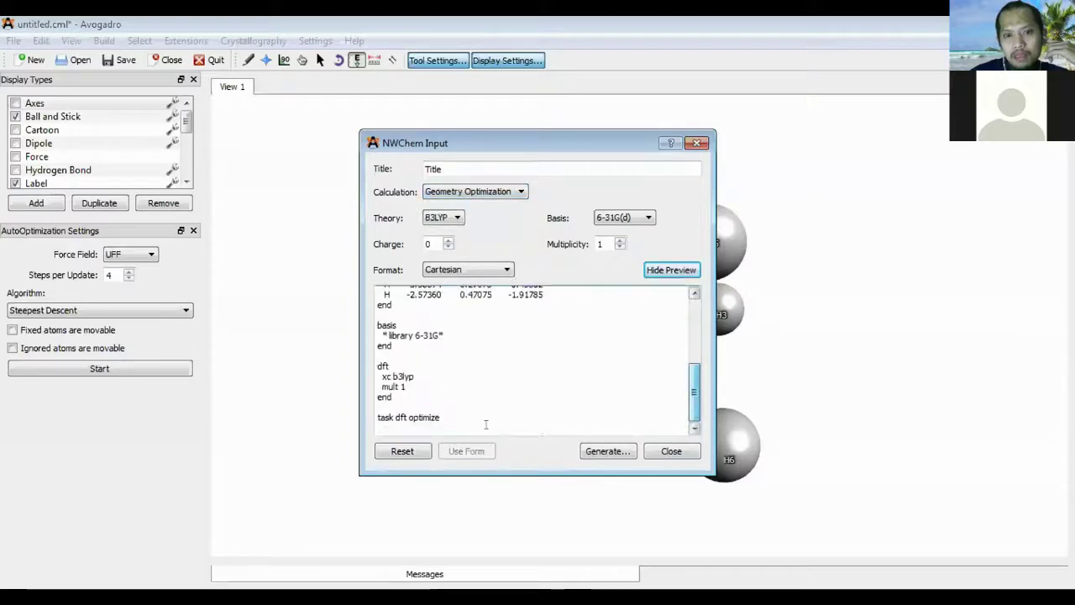
double_click(428, 417)
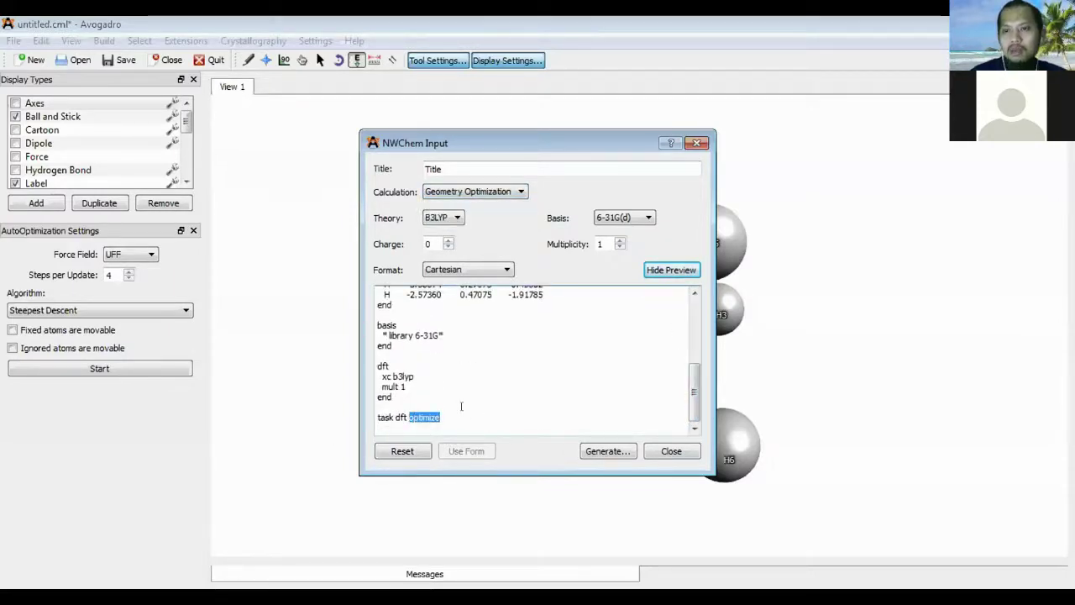
click(415, 417)
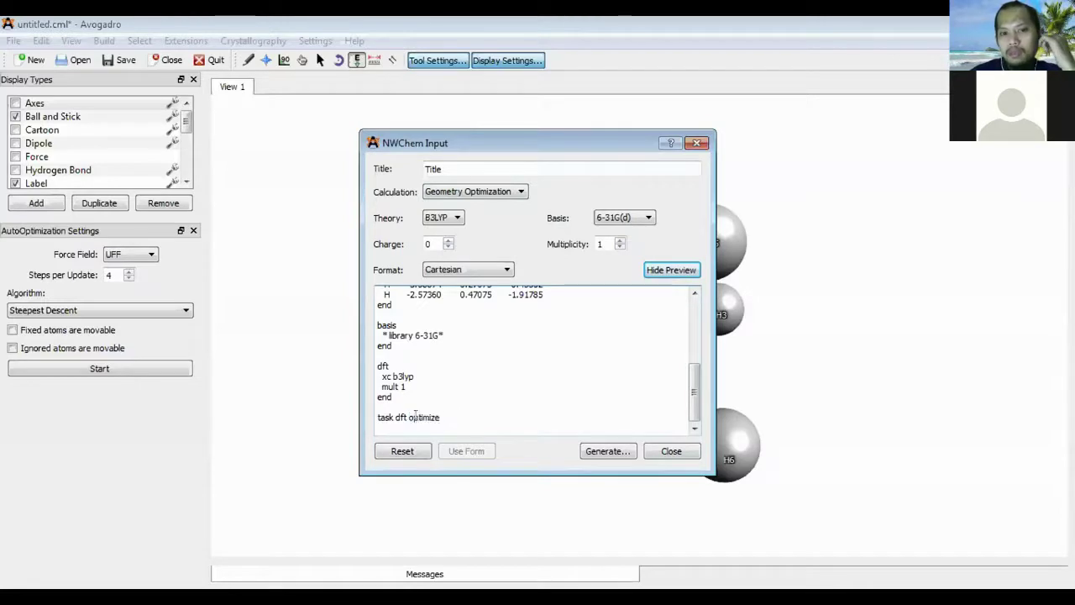
Step: Set the calculation to Frequencies and highlight the task keyword at the end of the generated input
click(488, 192)
click(487, 224)
scroll(687, 384, down, 5)
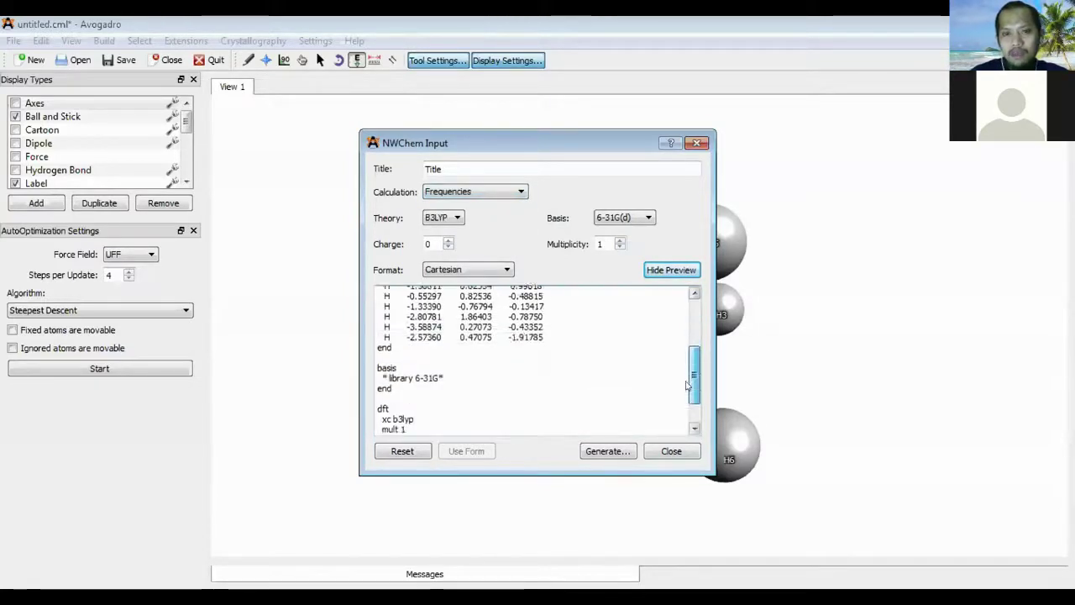
scroll(686, 385, down, 2)
double_click(416, 417)
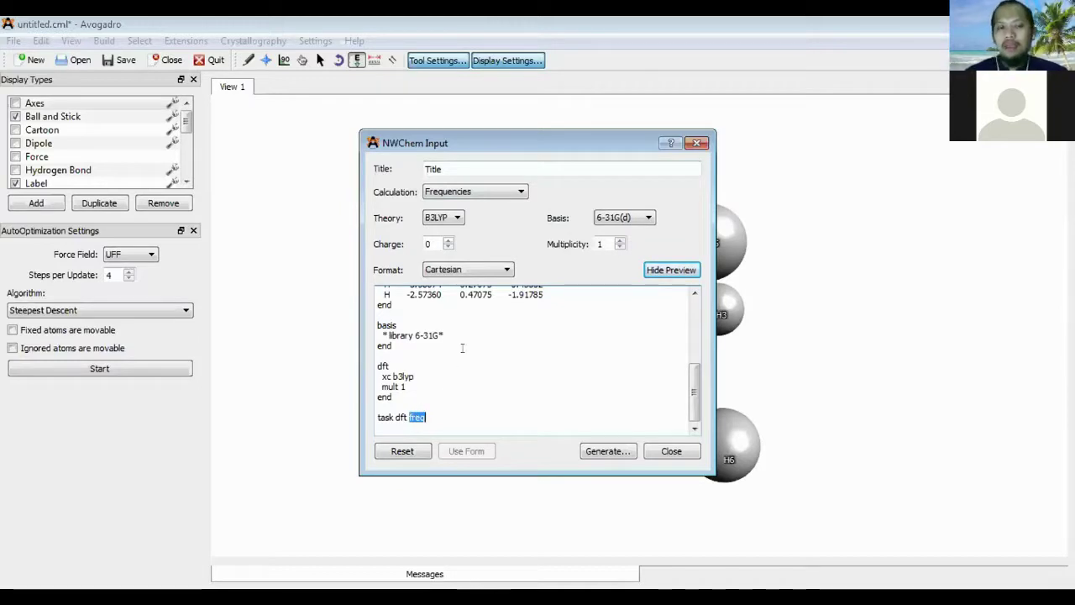
triple_click(412, 416)
double_click(412, 417)
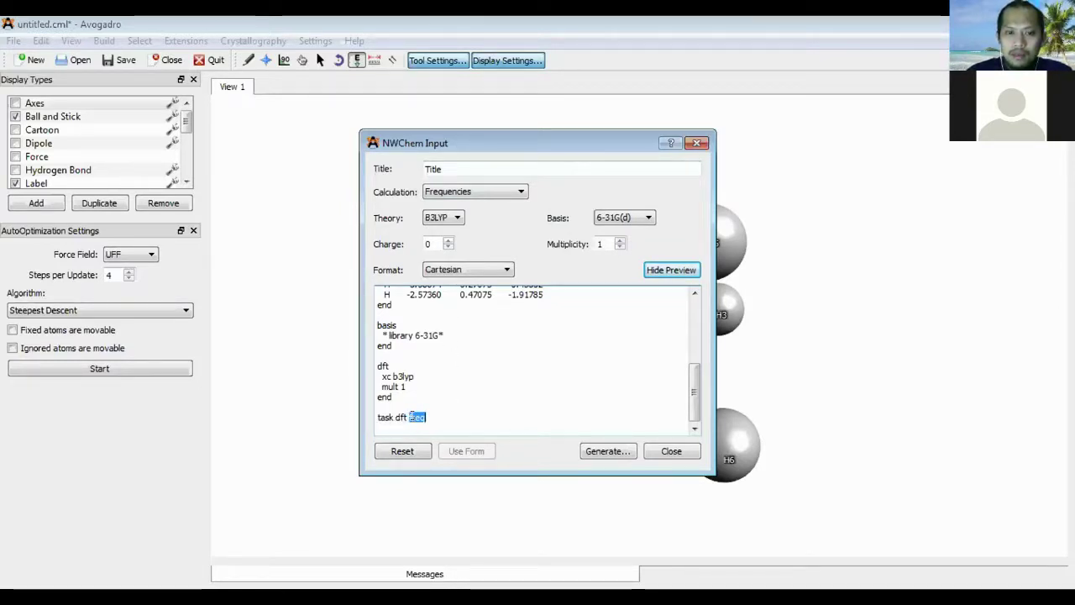
Step: Insert the line "task dft optimize" directly above "task dft freq" in the input preview
click(434, 417)
key(Return)
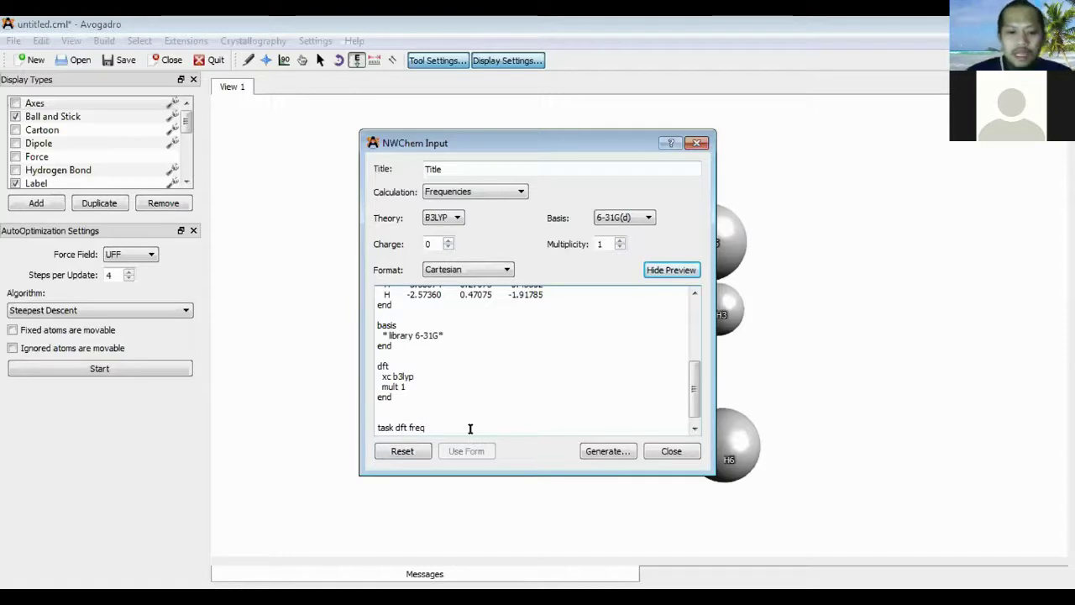
text(task)
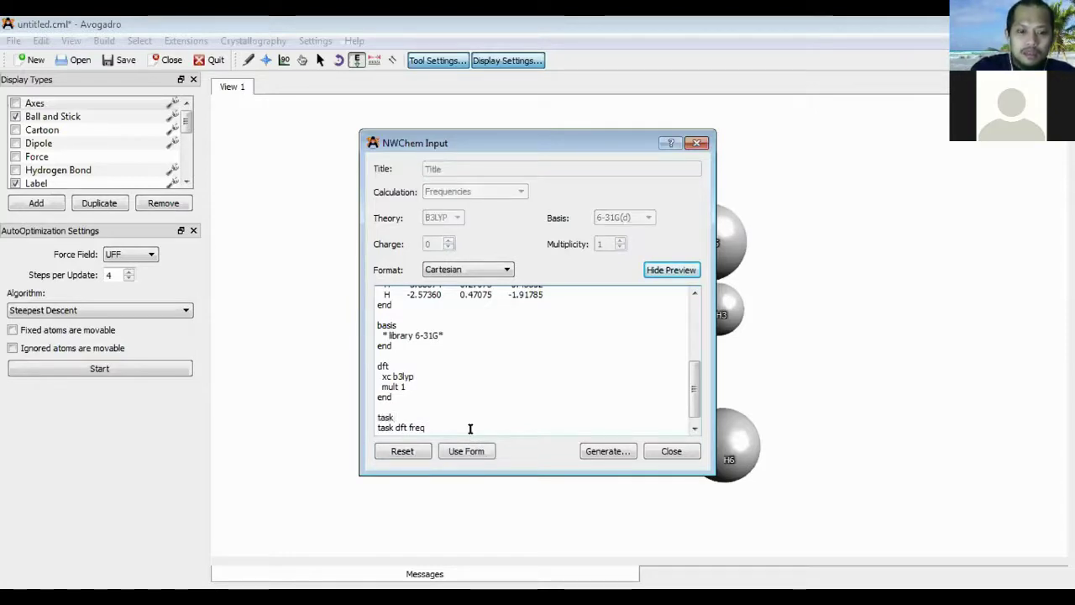
text( dft )
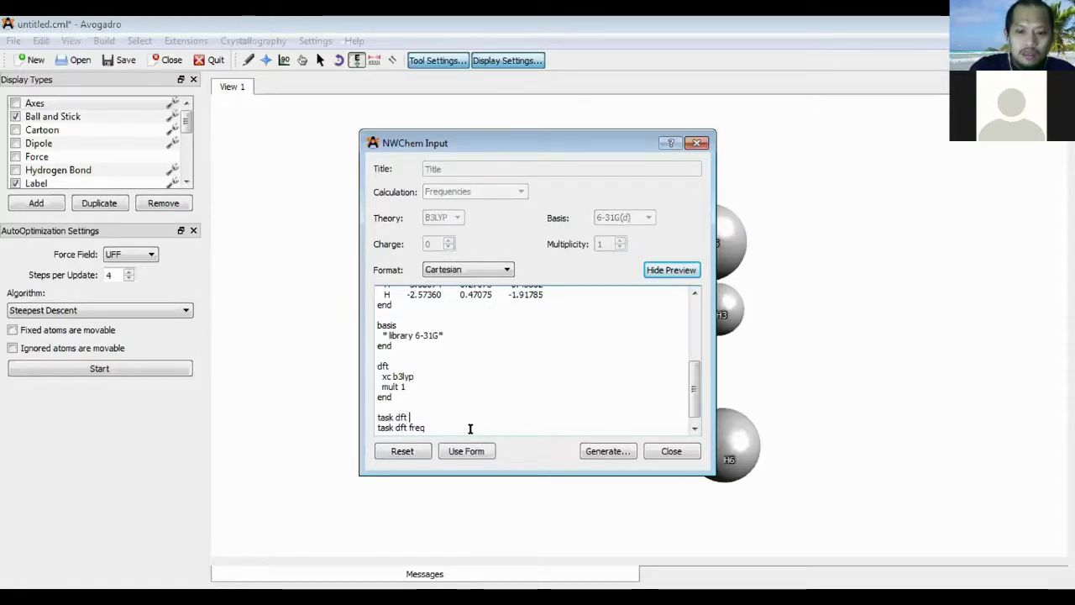
text(p)
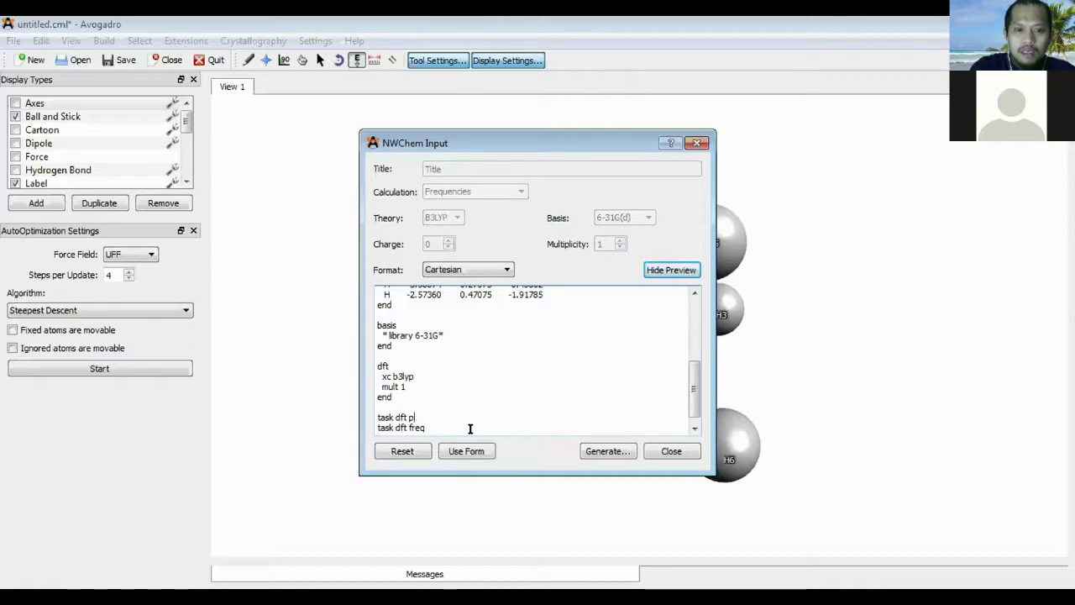
key(BackSpace)
text(optimi)
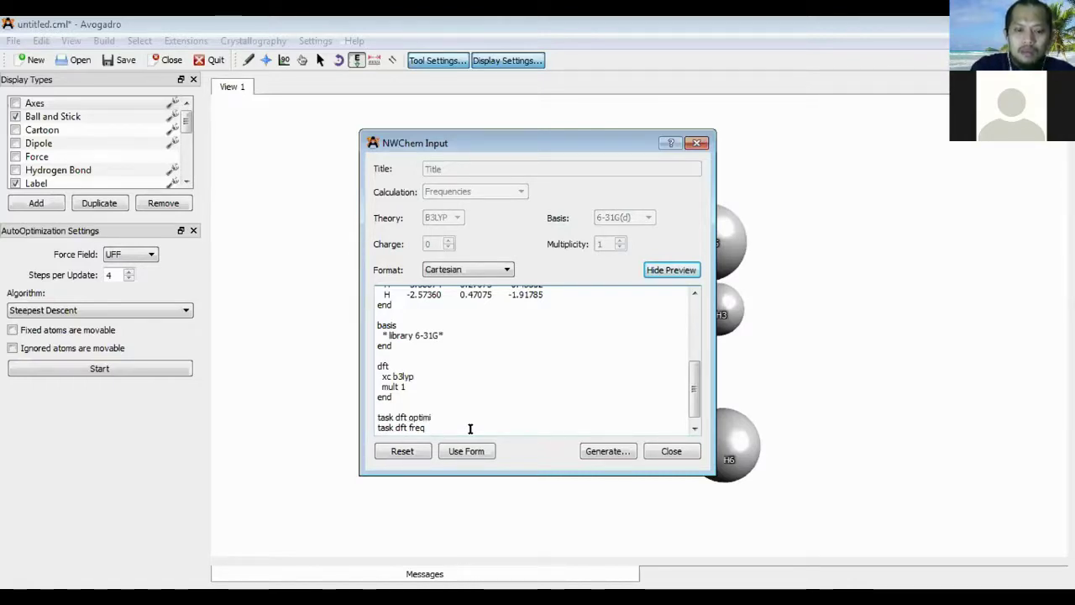
text(se)
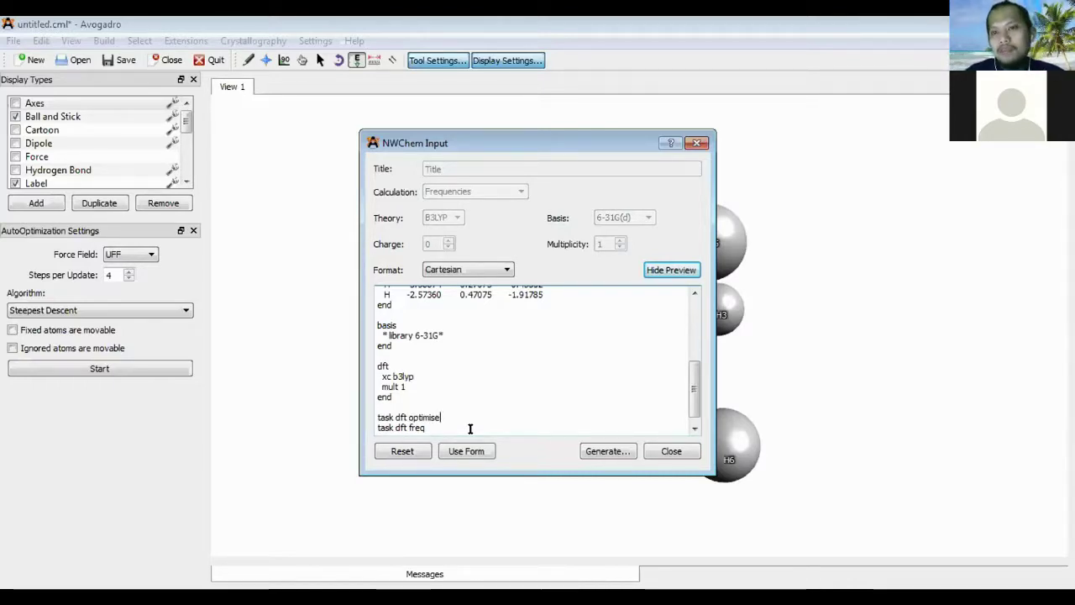
key(BackSpace)
key(BackSpace)
text(ze)
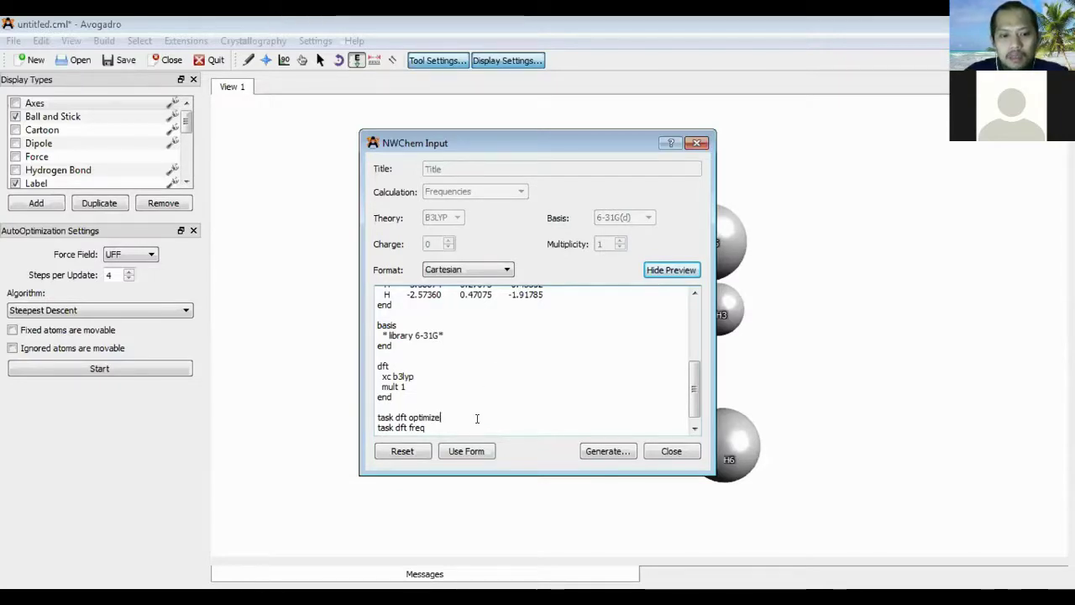
click(434, 428)
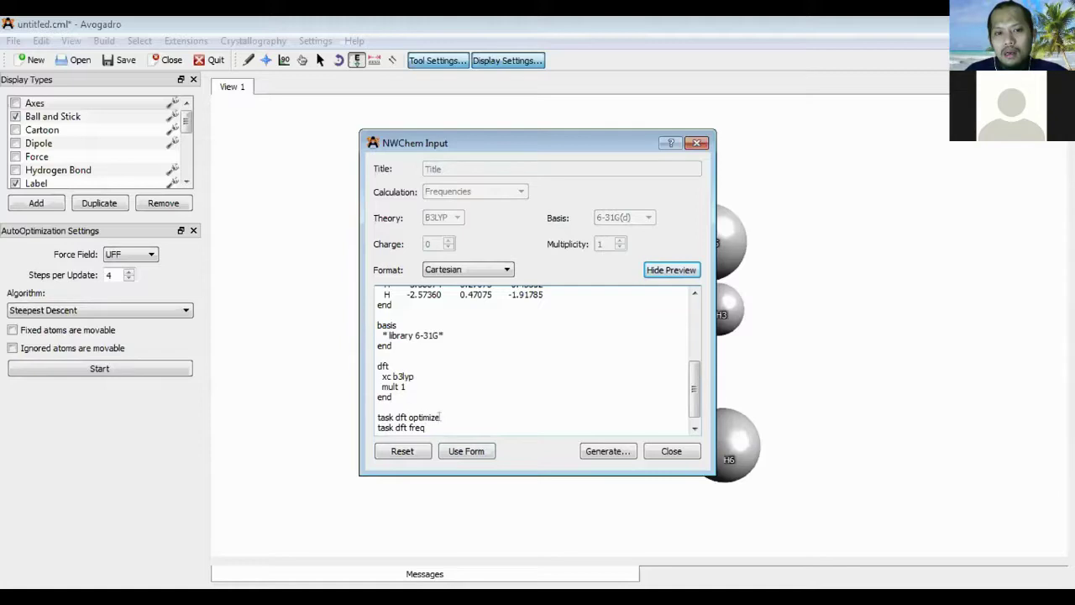
Step: Add the line "task dft energy" between the optimize and freq task lines
click(451, 412)
key(Return)
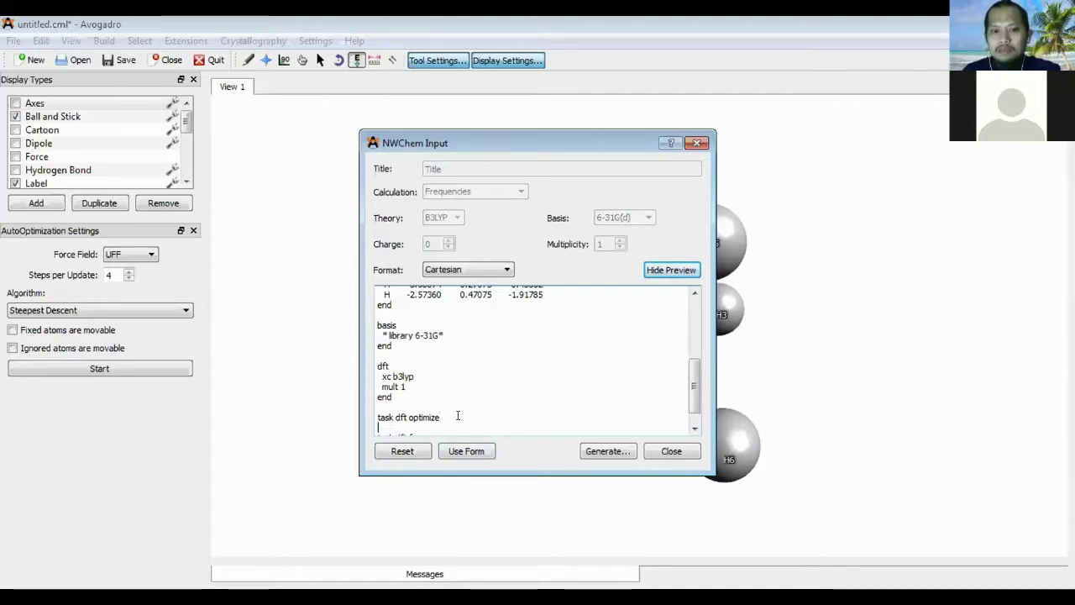
text(task dft)
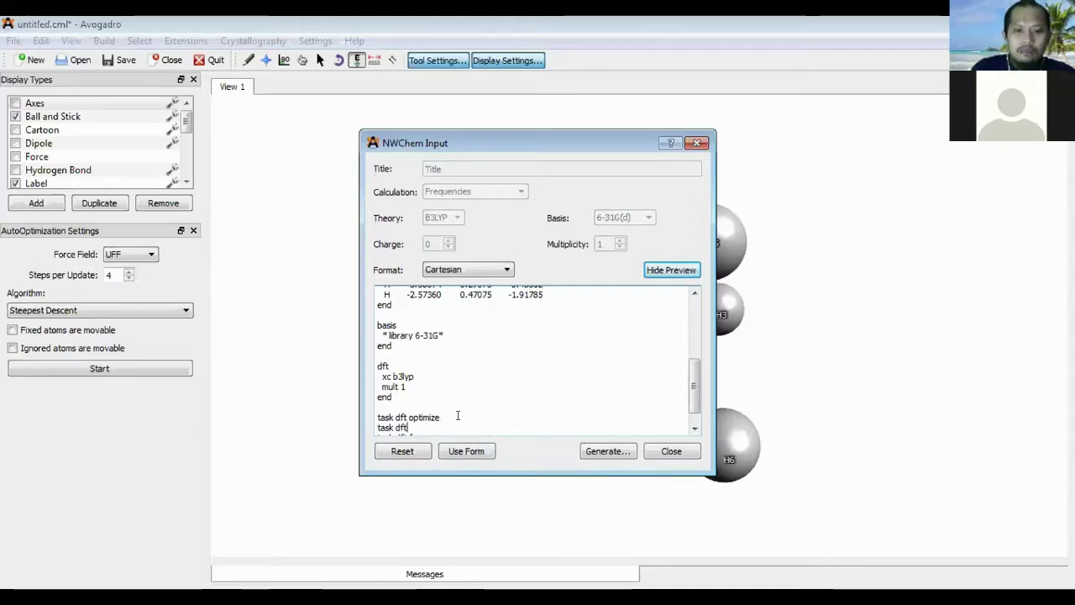
text( energy)
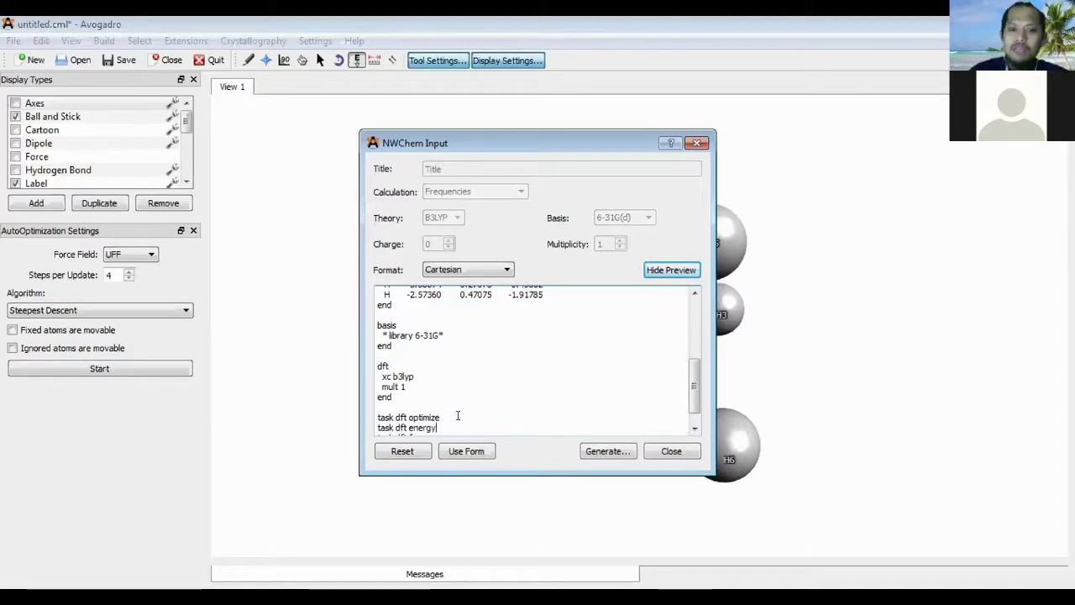
scroll(459, 415, down, 1)
Step: Move the "task dft energy" line above "task dft optimize", leaving one blank line after the dft block
triple_click(424, 406)
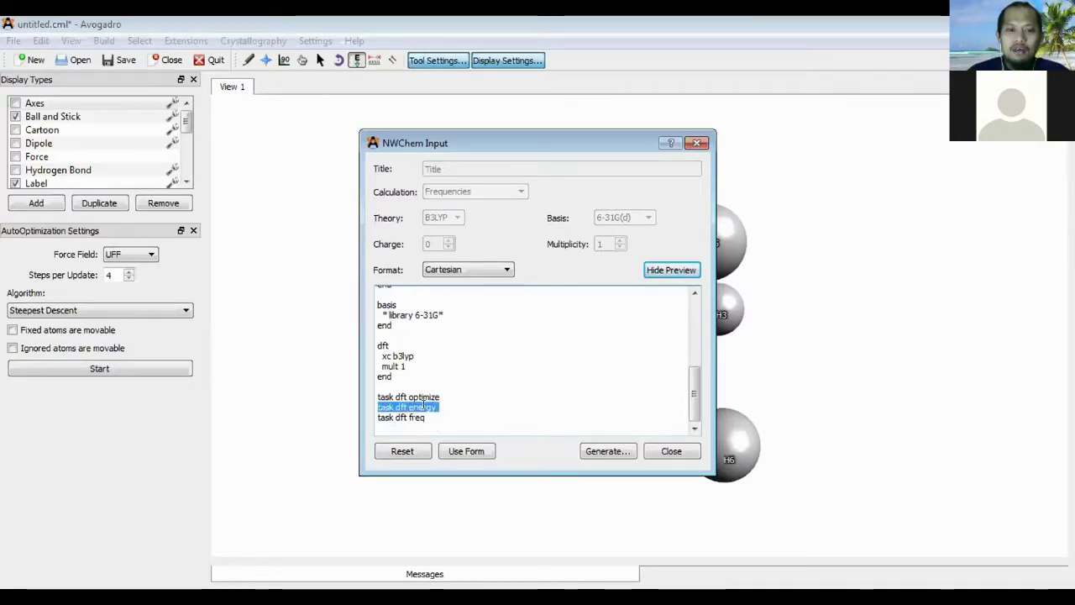
double_click(416, 396)
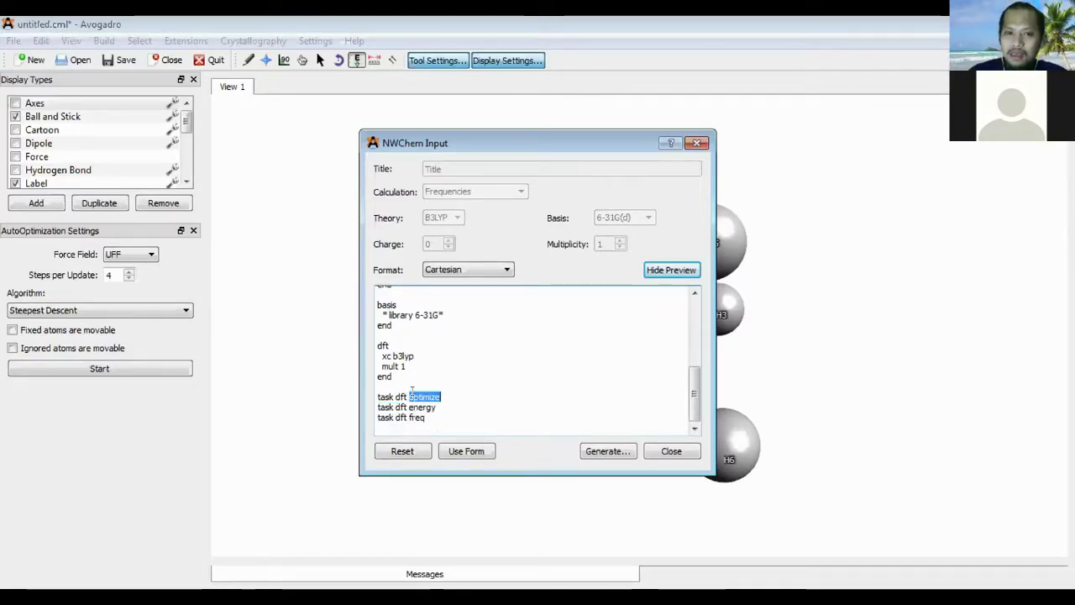
triple_click(411, 397)
drag(437, 407, 359, 412)
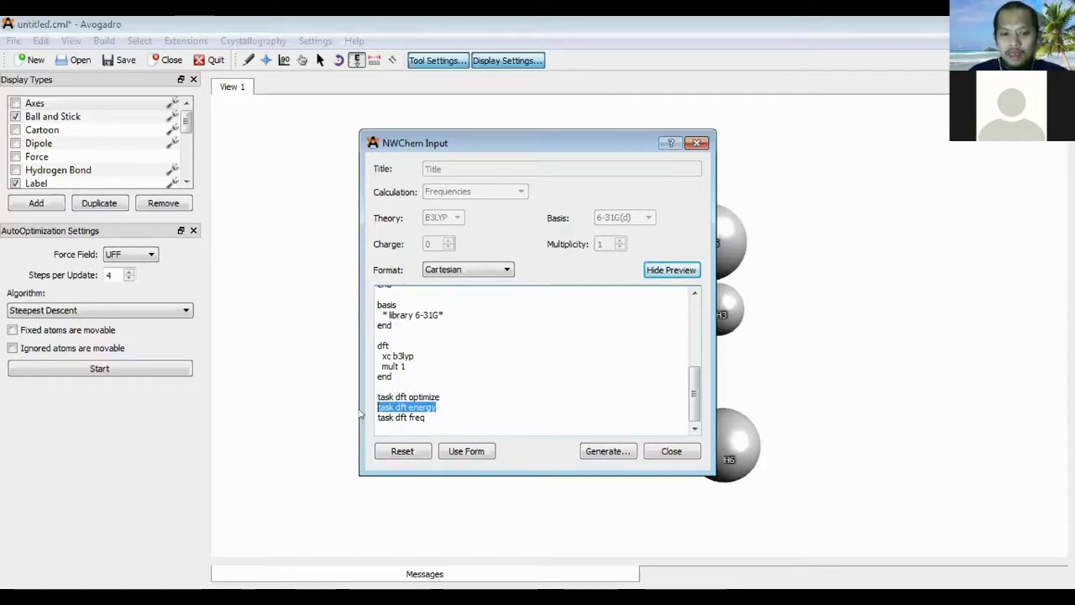
click(401, 407)
triple_click(401, 407)
key(BackSpace)
key(BackSpace)
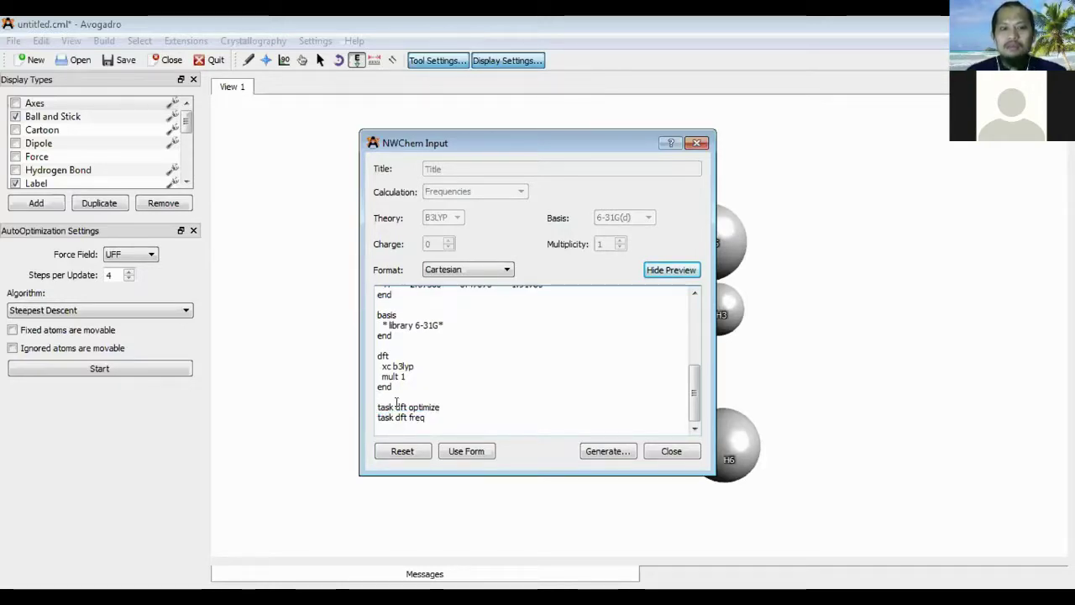
key(ctrl+z)
key(ctrl+z)
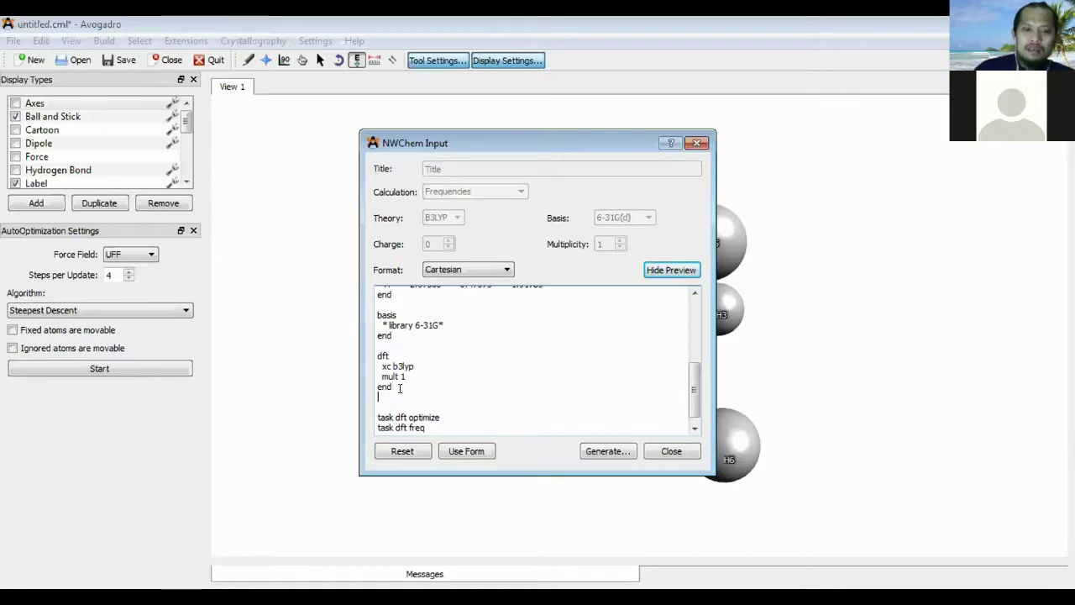
key(BackSpace)
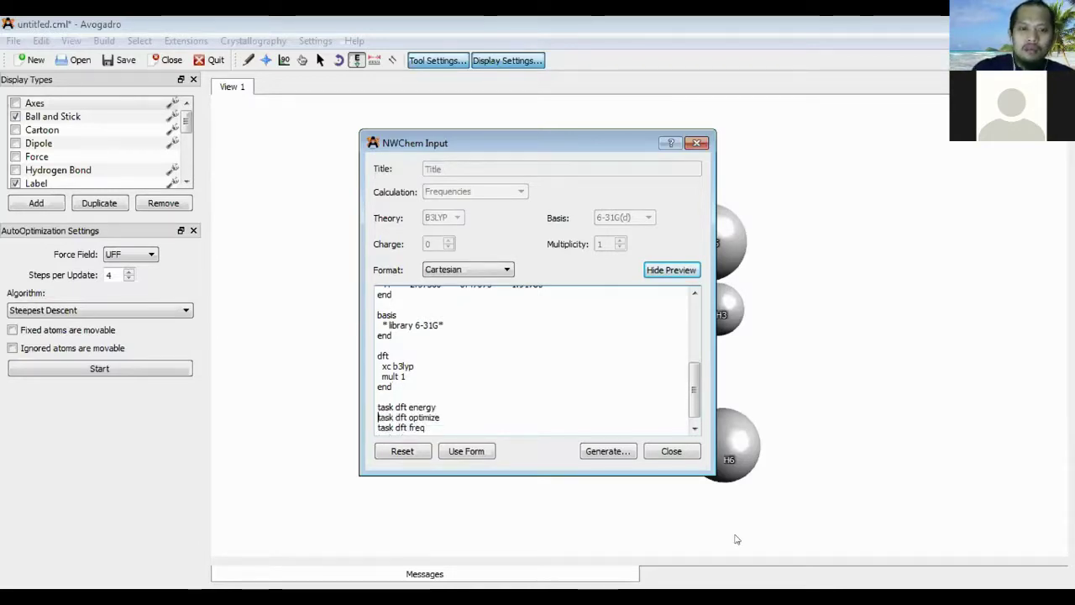
Step: Highlight the task lines in turn and delete the "task dft energy" line from the input
triple_click(435, 408)
triple_click(417, 416)
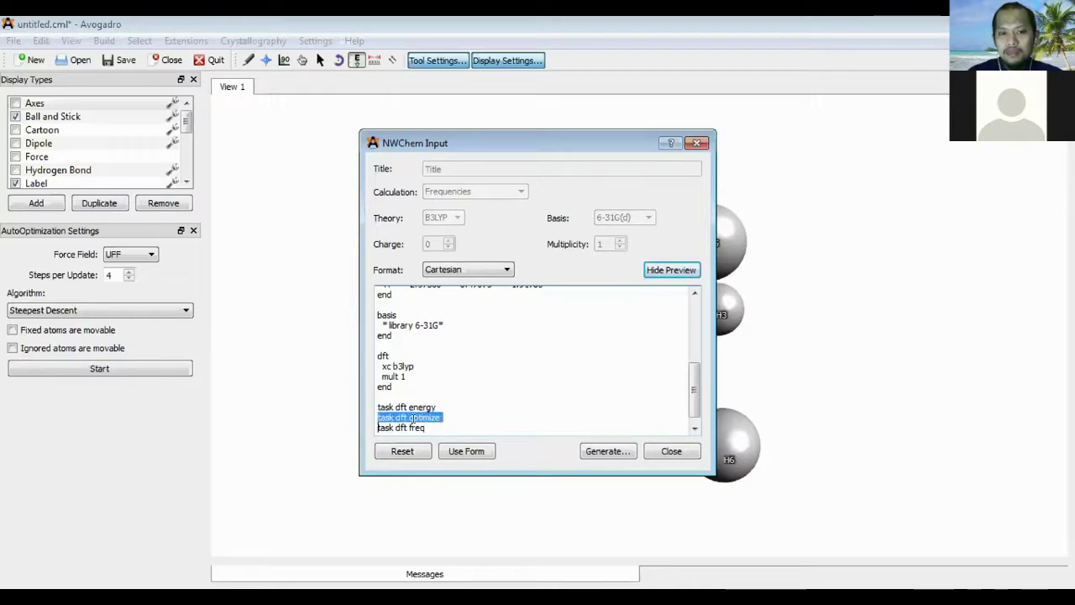
triple_click(412, 424)
triple_click(403, 400)
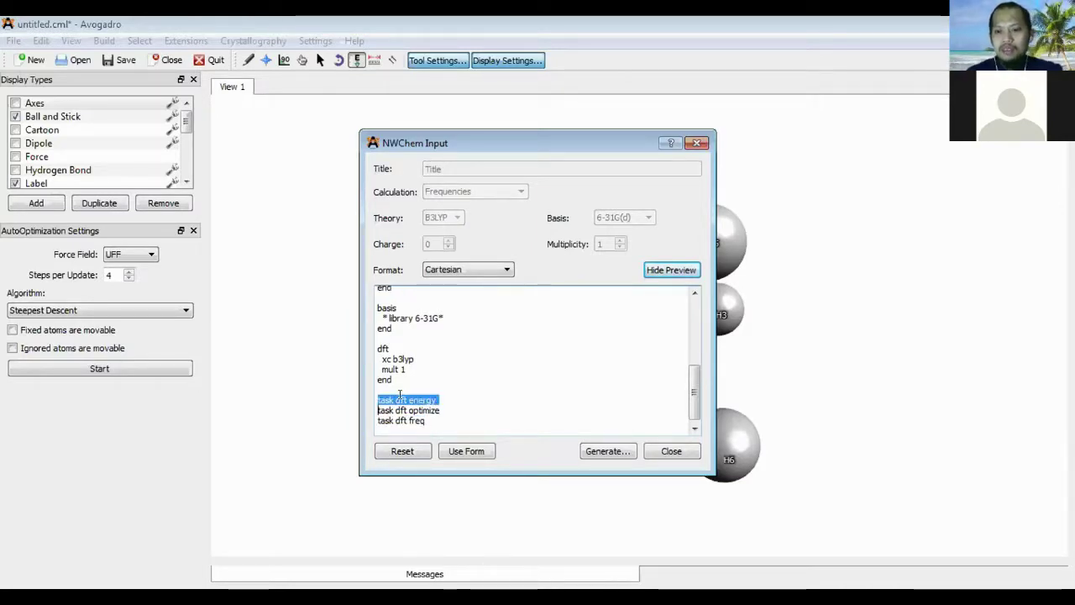
key(Delete)
key(Delete)
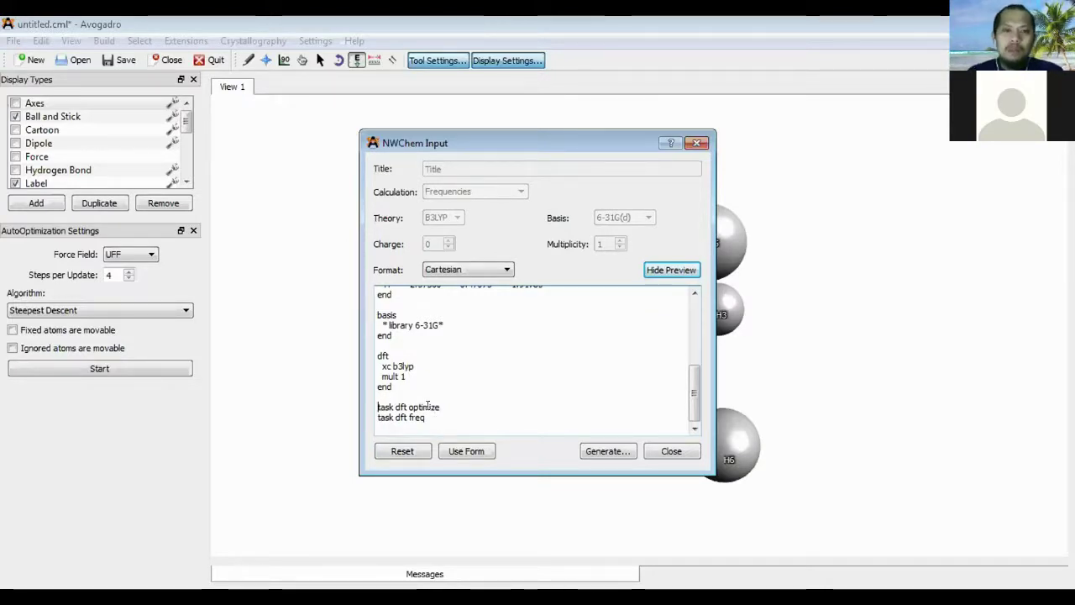
Step: Close and reopen the NWChem input generator, regenerating the preview from the form settings
click(671, 451)
click(186, 40)
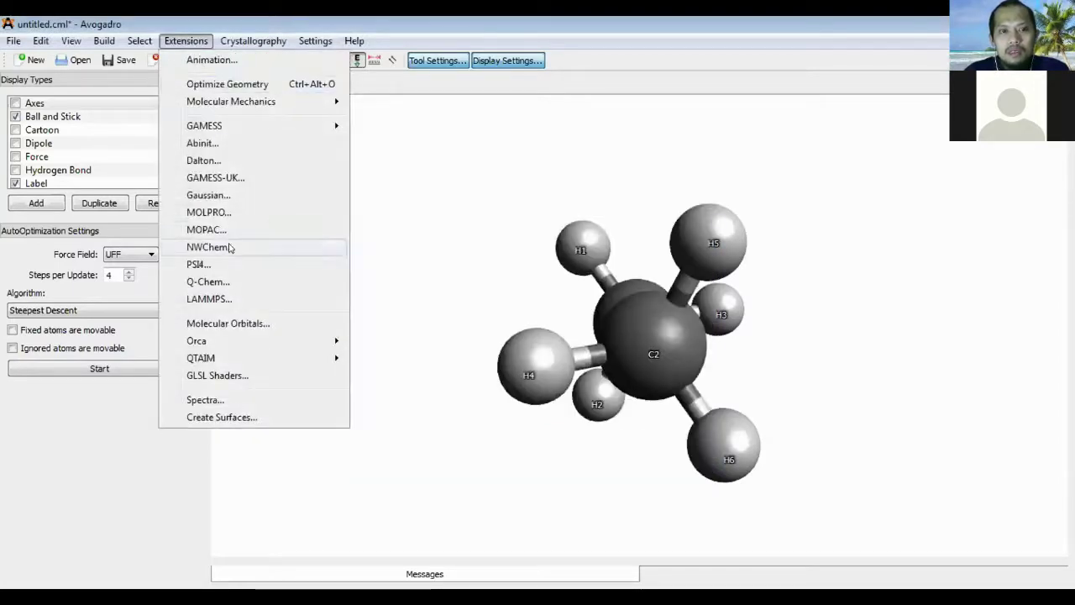
click(212, 247)
click(628, 317)
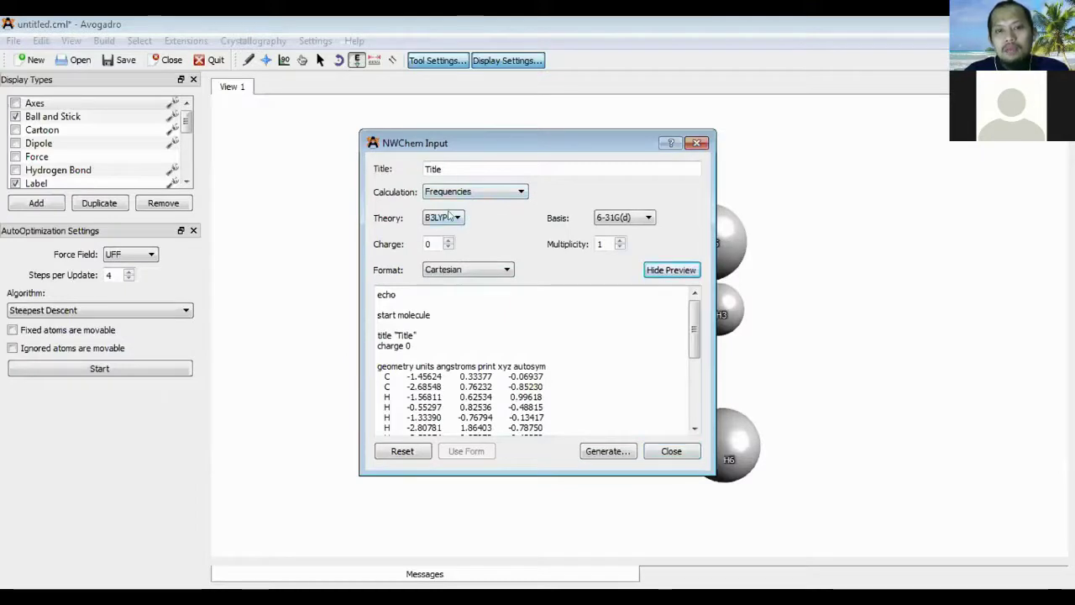
Step: Set the theory to HF and highlight the "scf" keyword in the task line of the preview
click(450, 216)
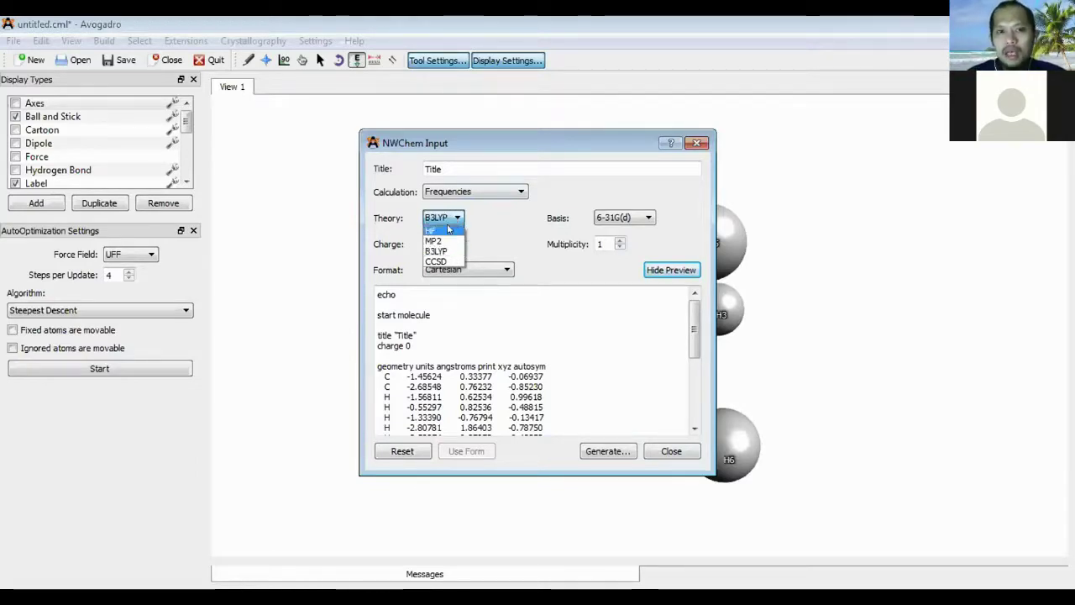
click(431, 230)
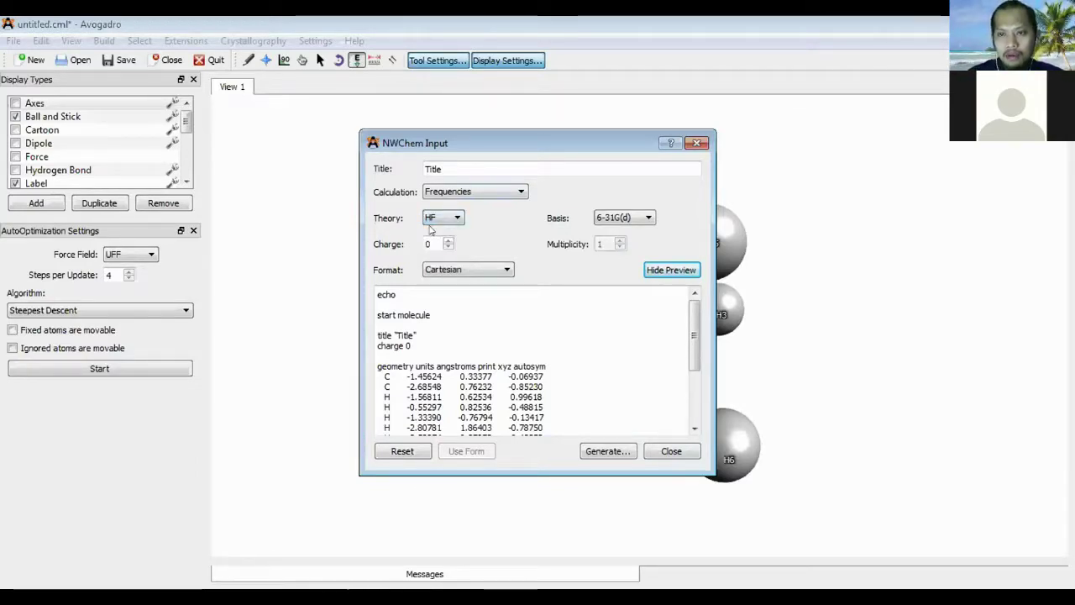
drag(692, 340, 718, 426)
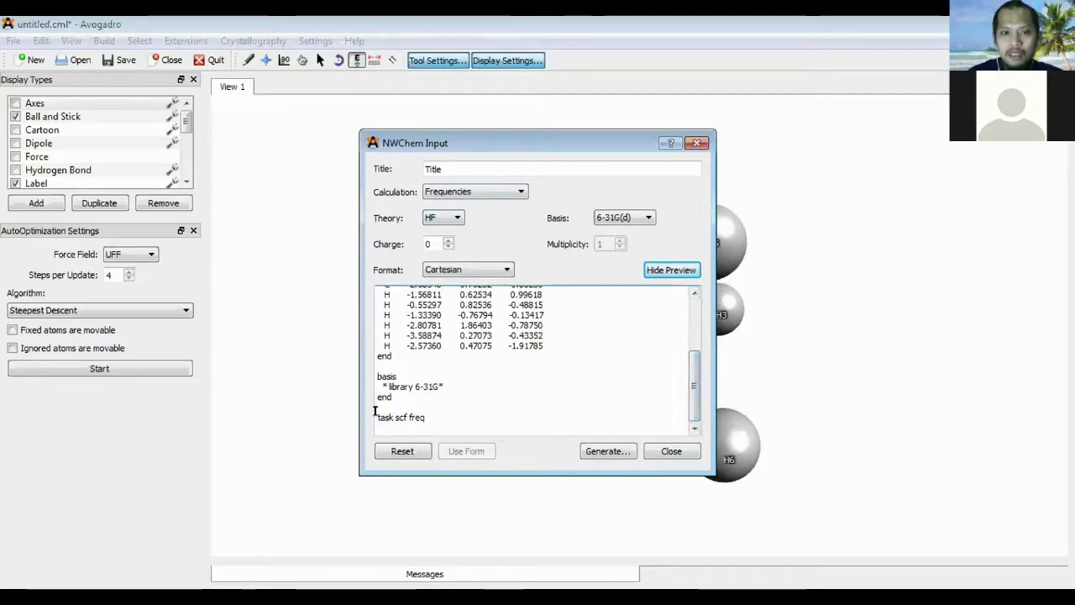
double_click(401, 416)
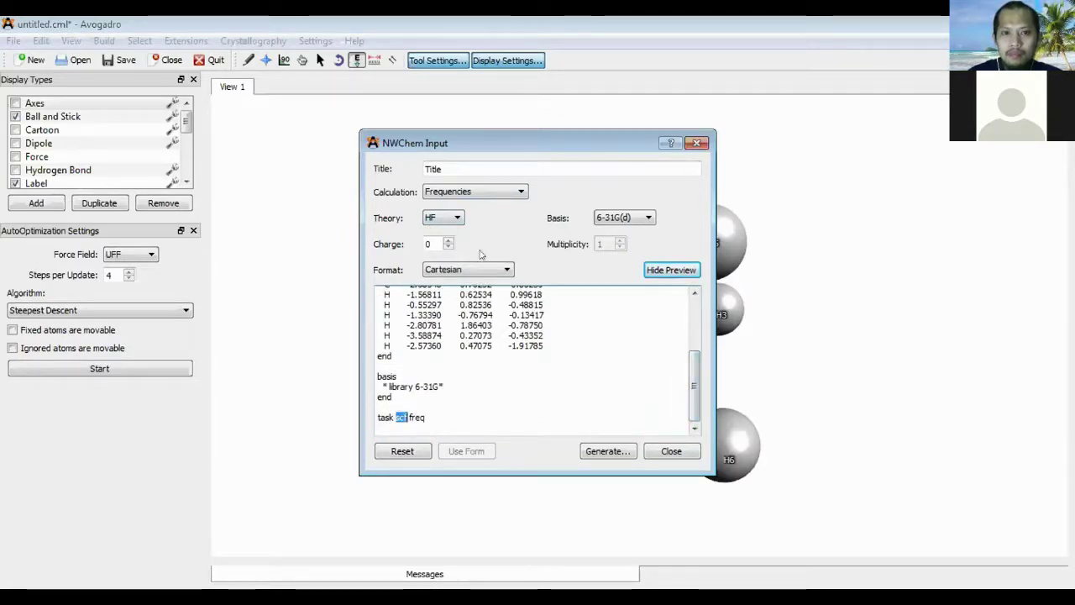
Step: Switch the theory to MP2 and on to B3LYP, highlighting the "dft" keyword in the task line
click(449, 220)
click(450, 241)
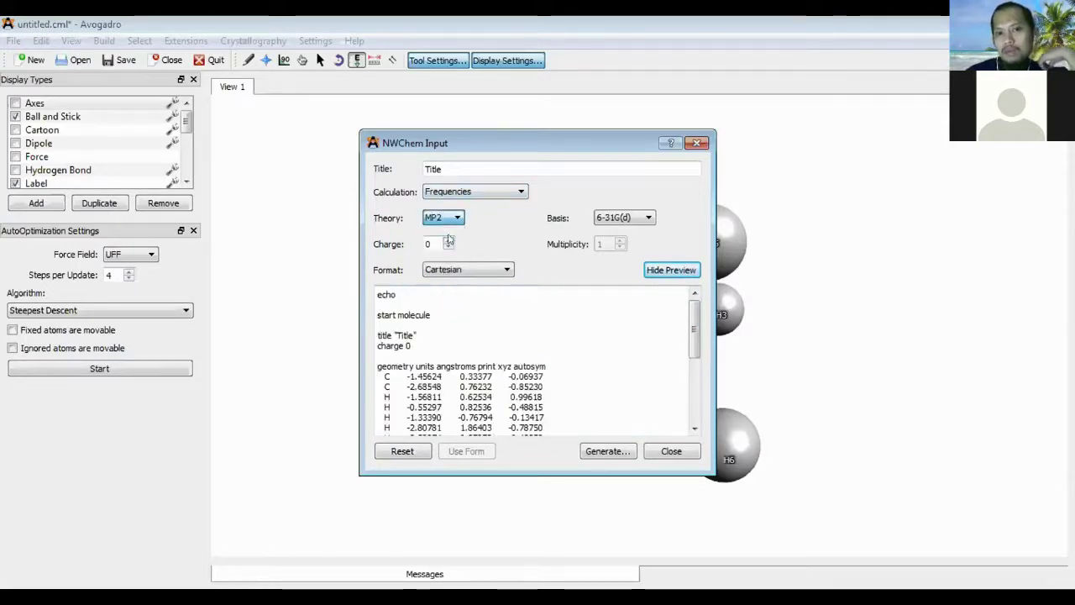
click(453, 219)
click(446, 250)
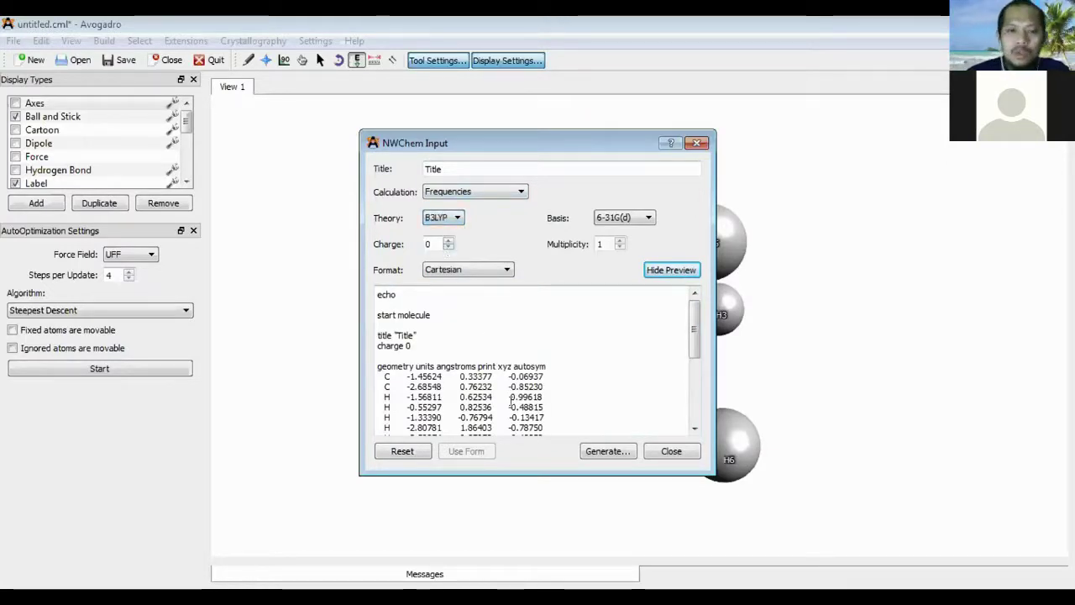
scroll(428, 406, down, 6)
double_click(402, 416)
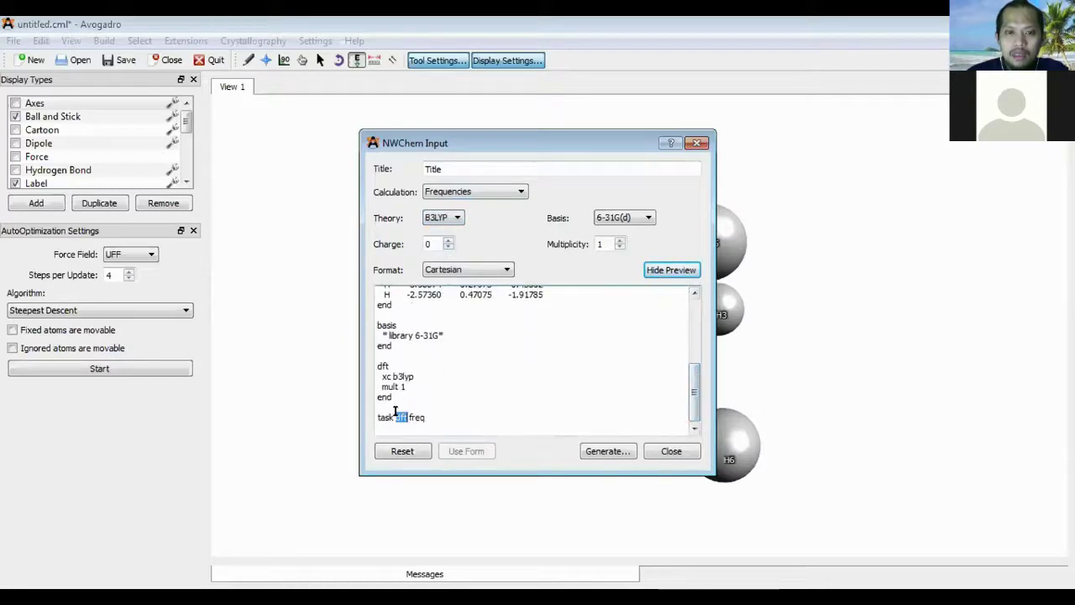
Step: Set the theory to MP2 and examine the "mp2" keyword in the task line of the preview
click(453, 217)
click(449, 241)
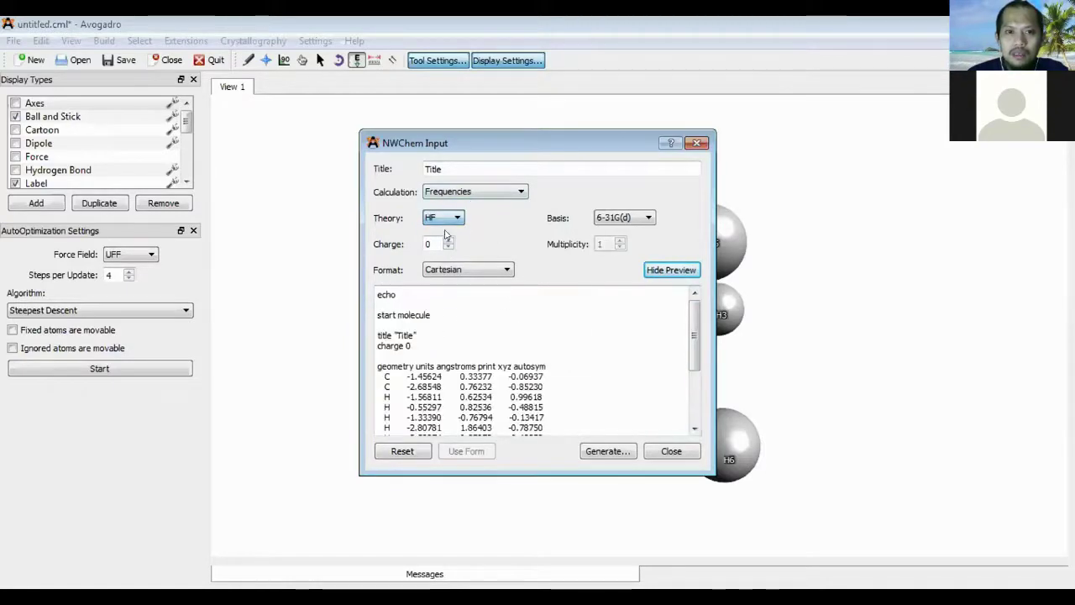
scroll(546, 381, down, 6)
double_click(403, 416)
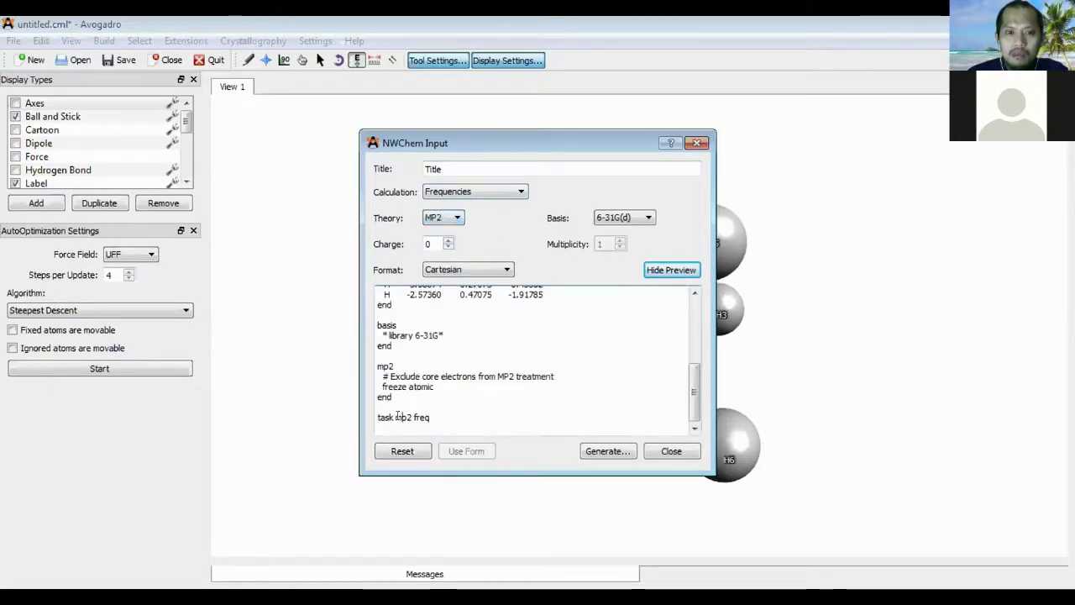
click(449, 217)
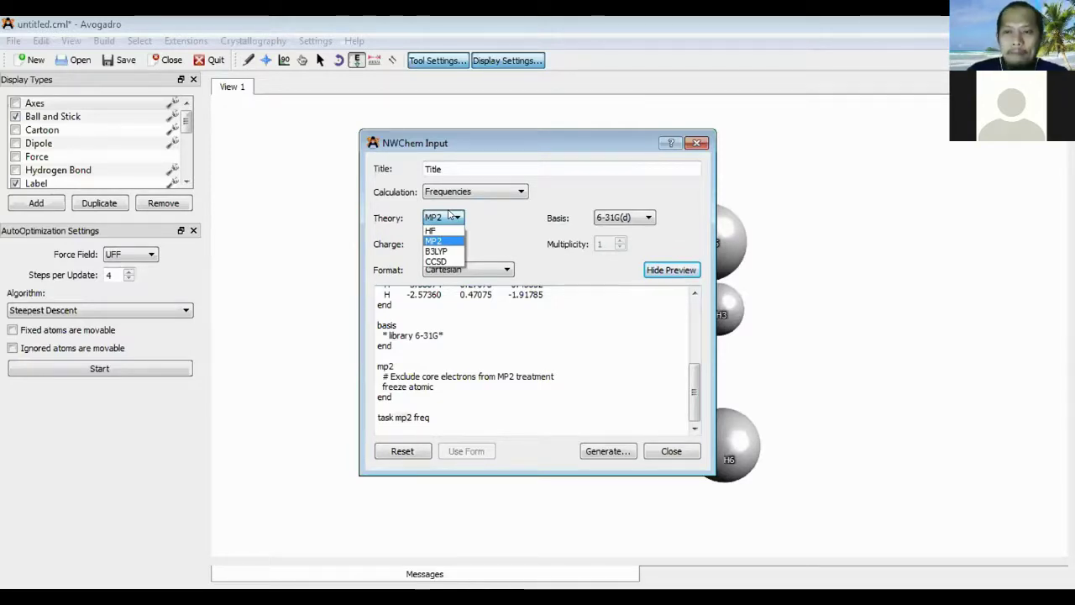
click(451, 216)
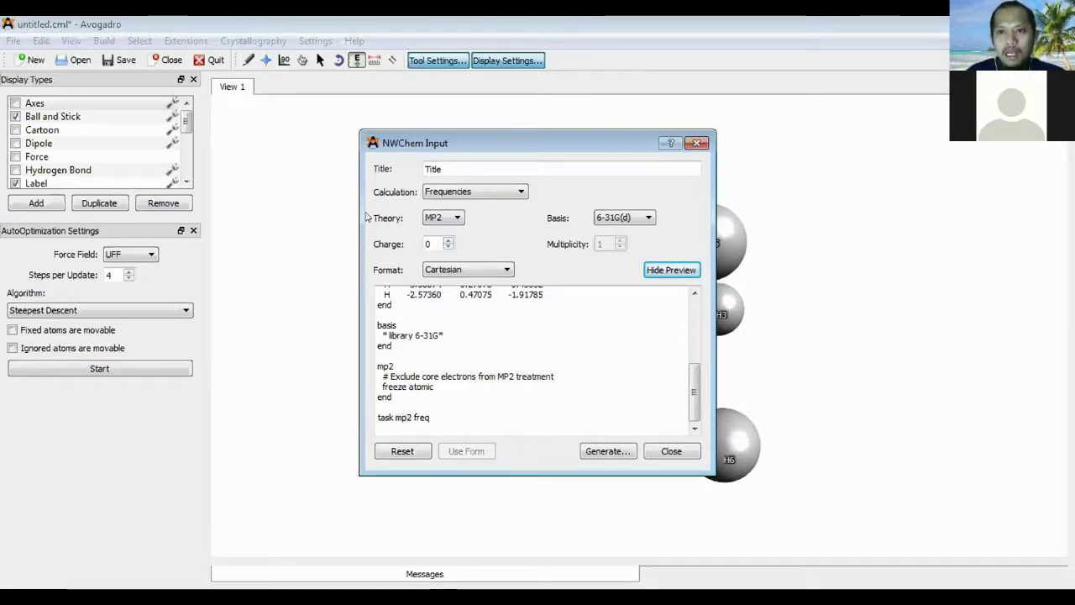
click(458, 219)
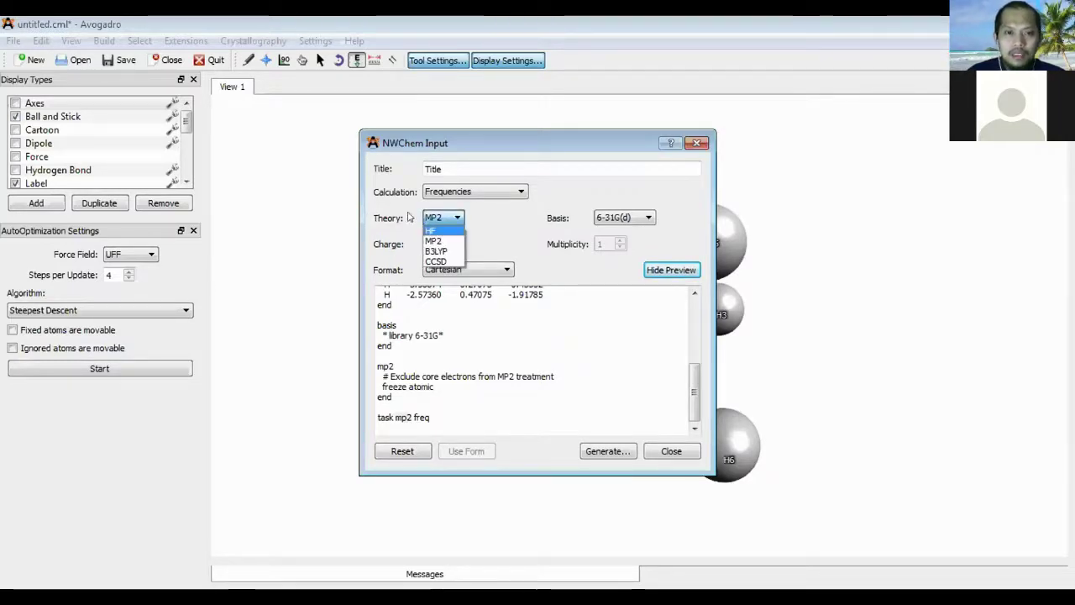
click(410, 218)
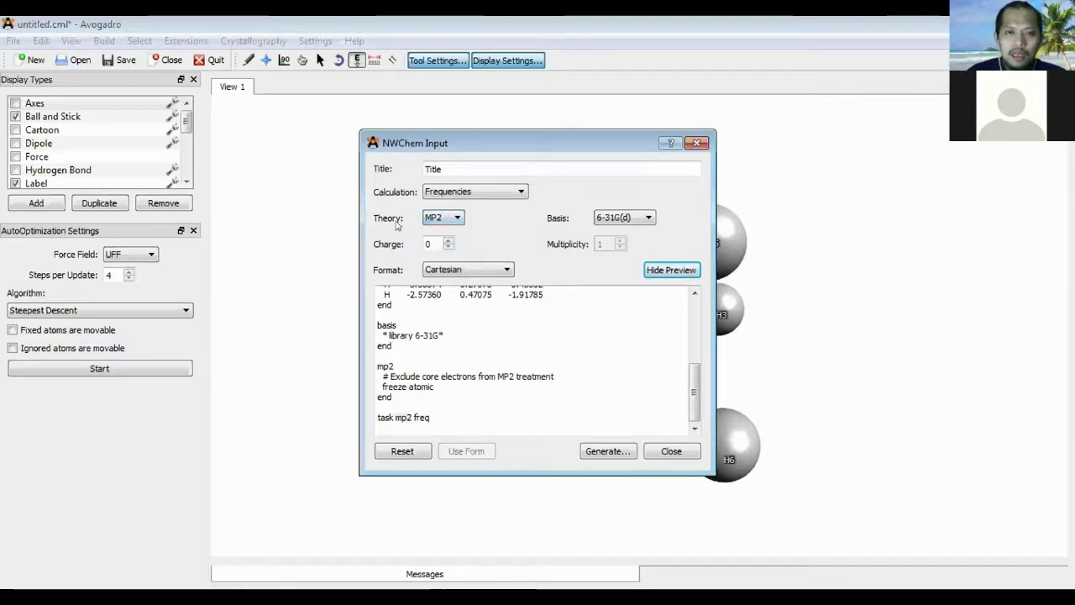
click(454, 218)
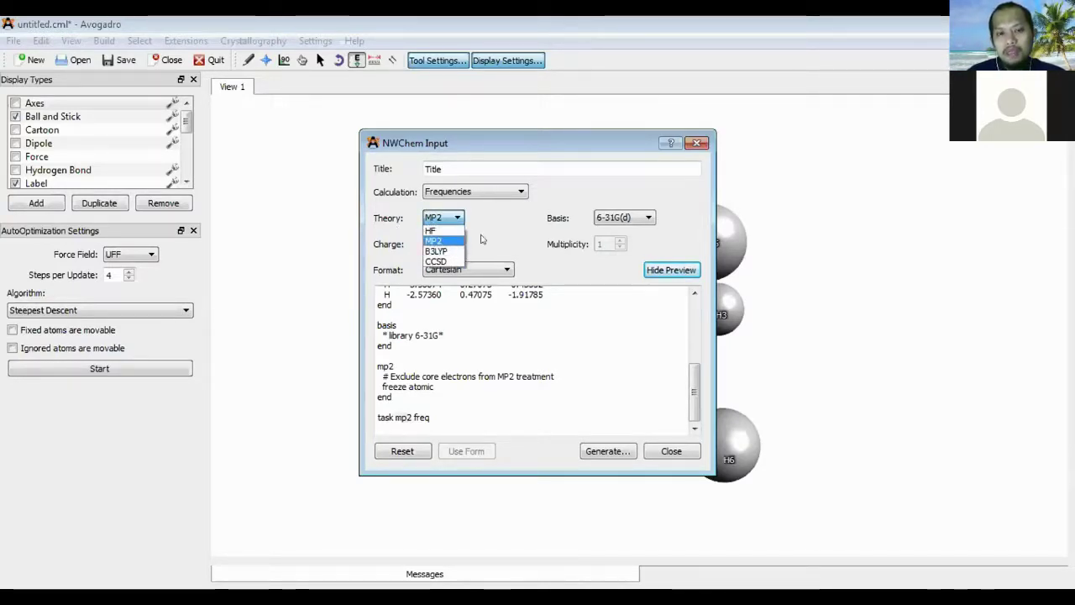
click(443, 216)
Step: Cycle the theory through HF and MP2 to B3LYP and bring up the dft block in the preview
click(437, 216)
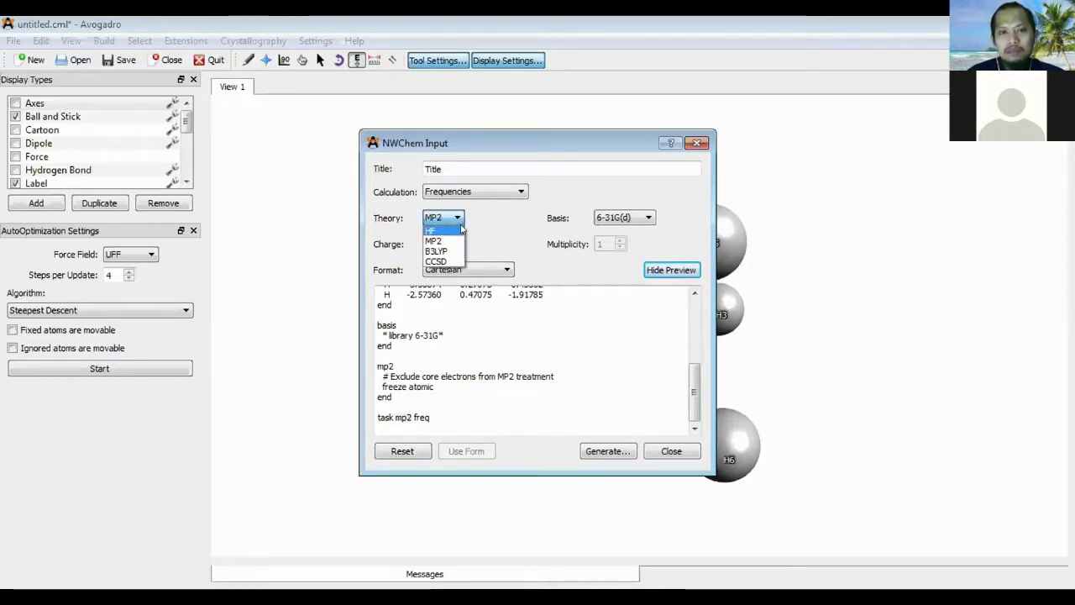
click(456, 230)
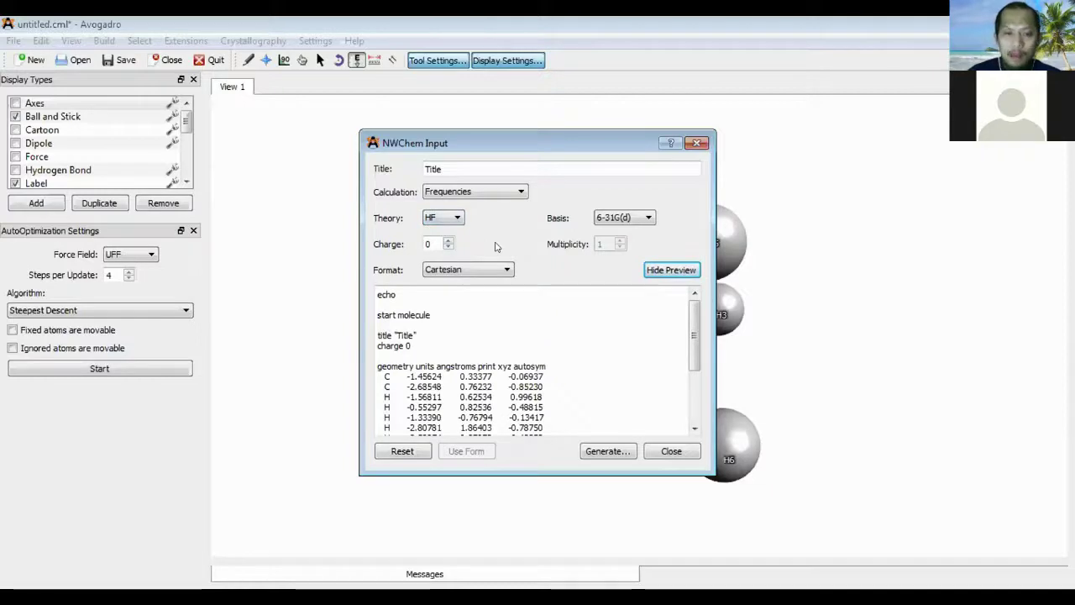
click(443, 218)
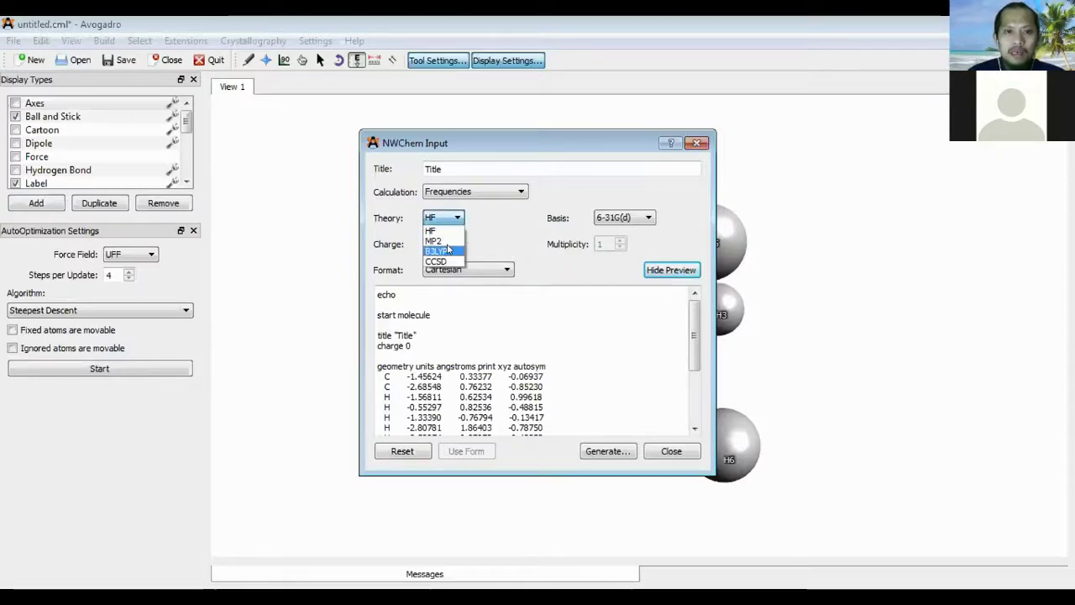
click(446, 241)
click(443, 218)
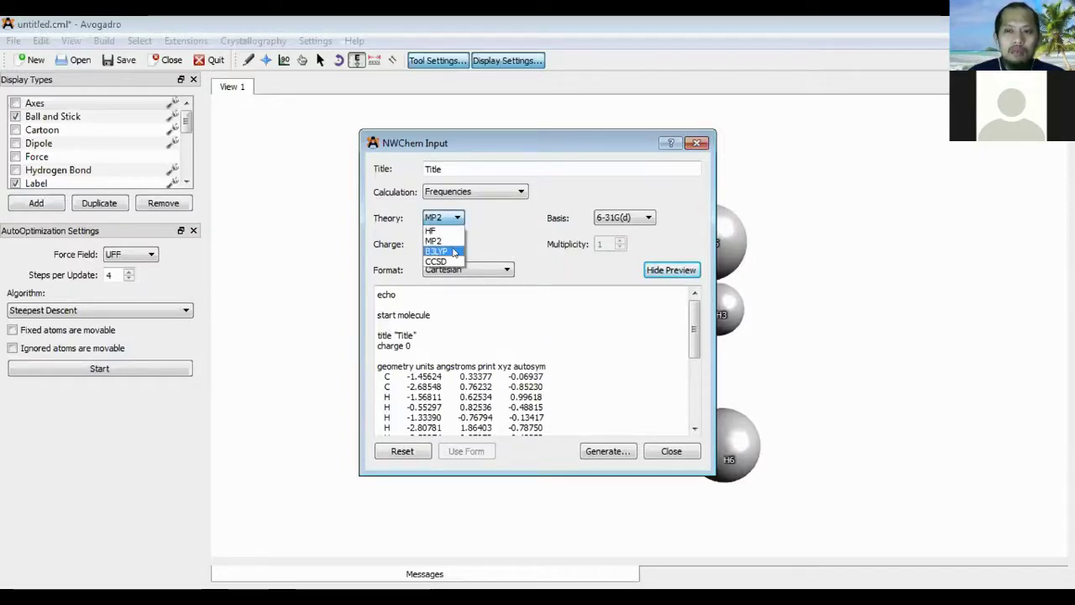
click(449, 250)
scroll(522, 329, down, 7)
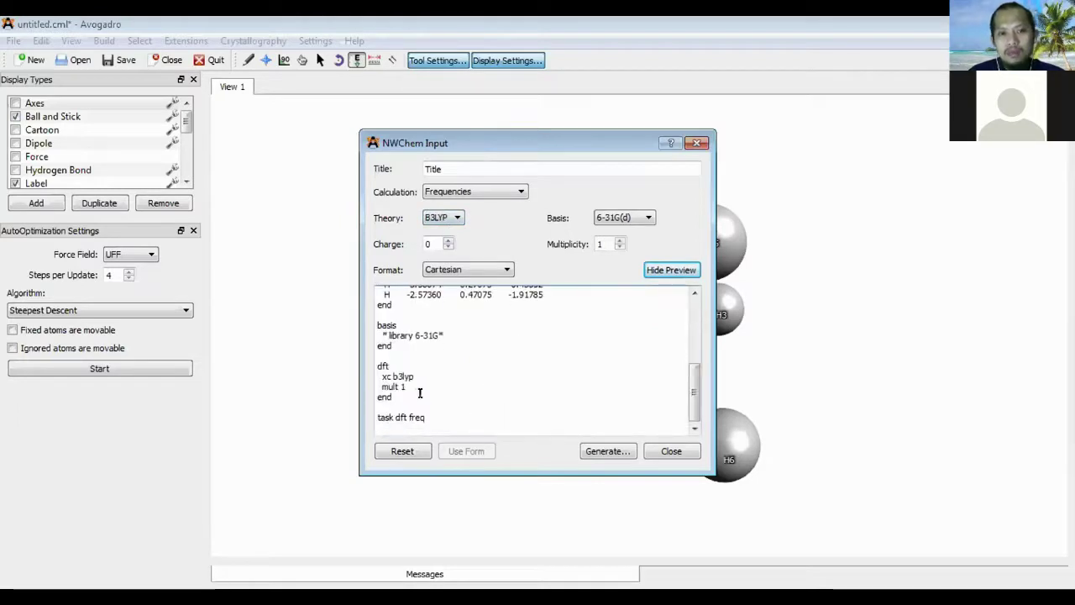
Step: Delete the functional name "b3lyp" from the xc line of the dft block
double_click(400, 375)
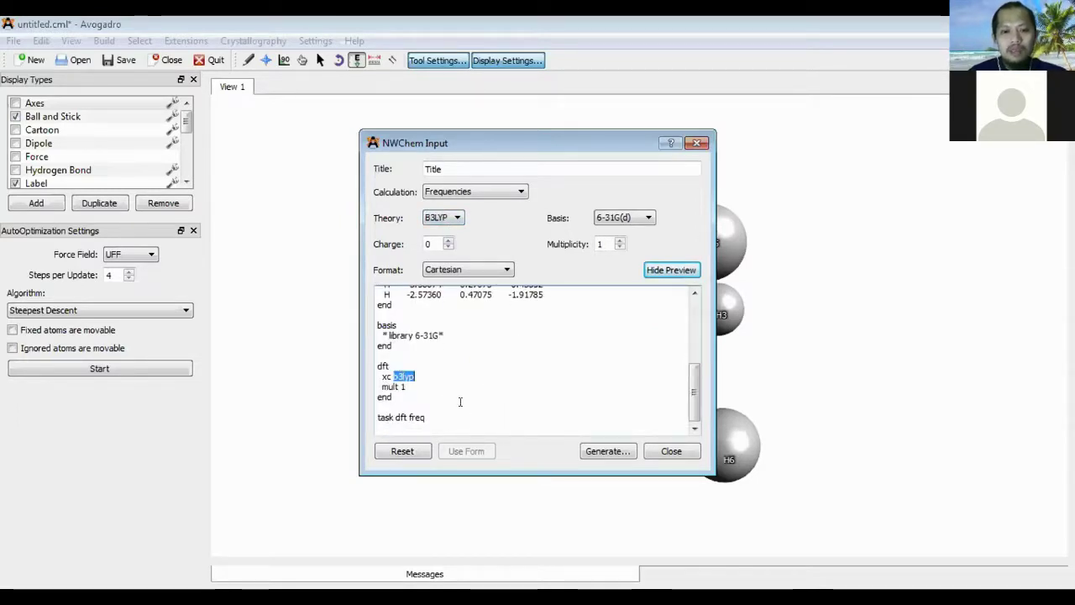
text(fg)
key(BackSpace)
key(BackSpace)
key(BackSpace)
key(BackSpace)
key(BackSpace)
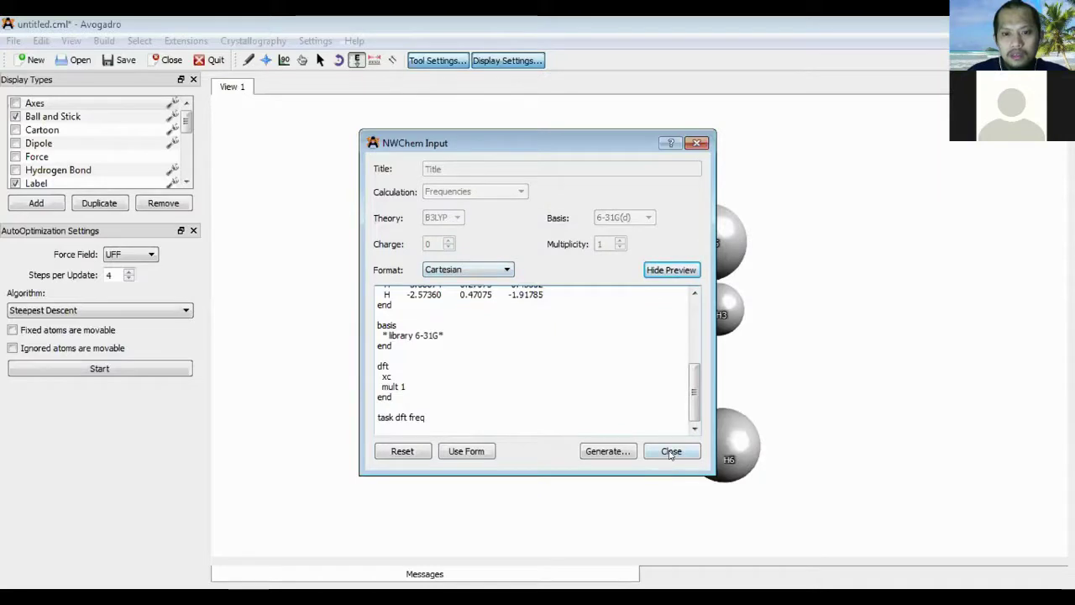
Step: Reset the NWChem input form and set the theory to B3LYP
click(402, 451)
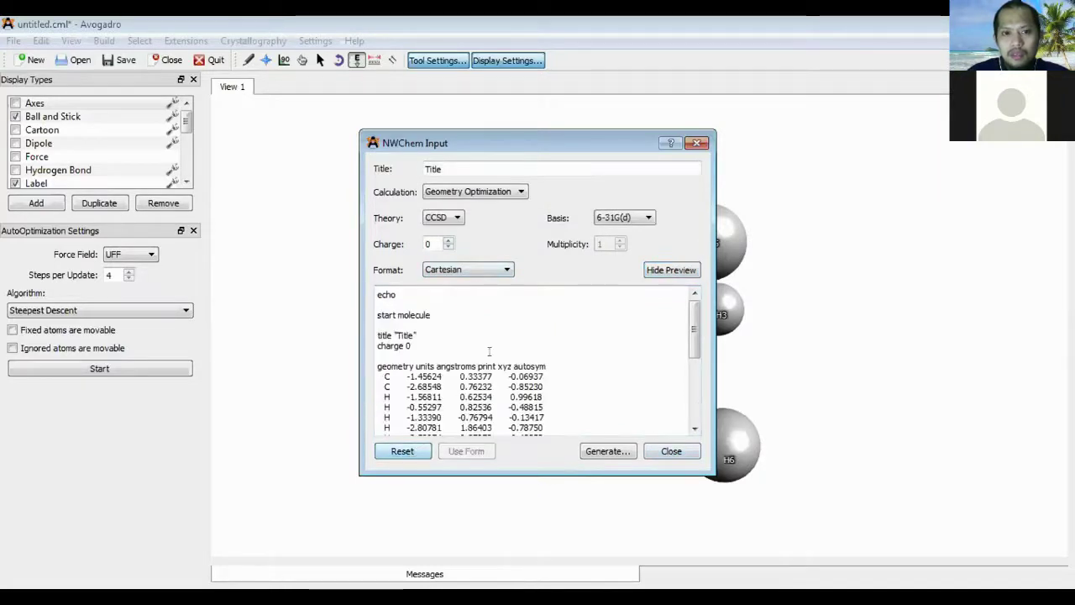
click(443, 218)
click(437, 253)
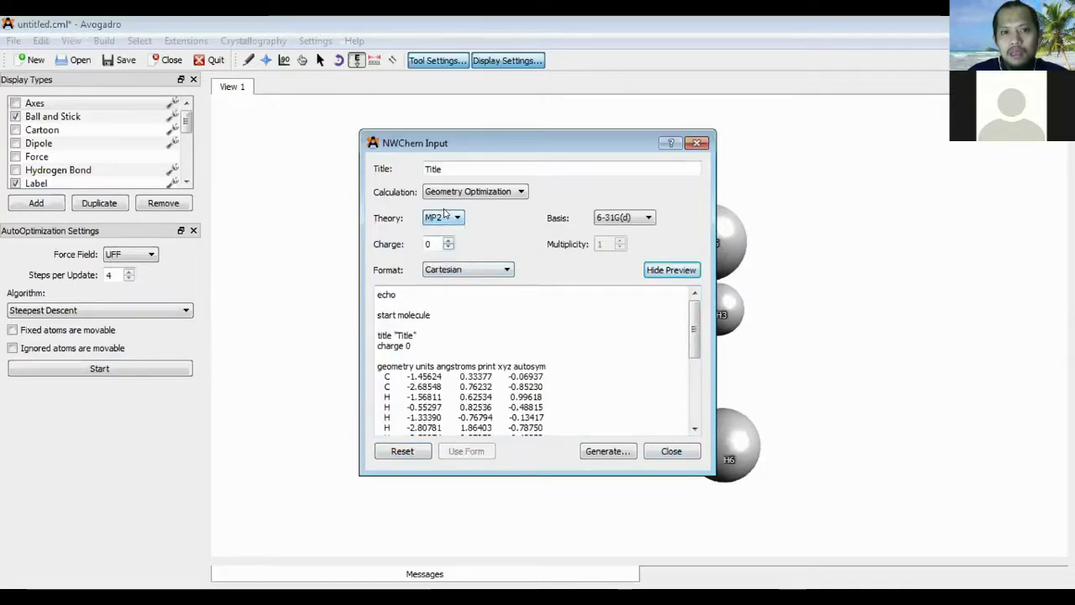
scroll(446, 215, up, 1)
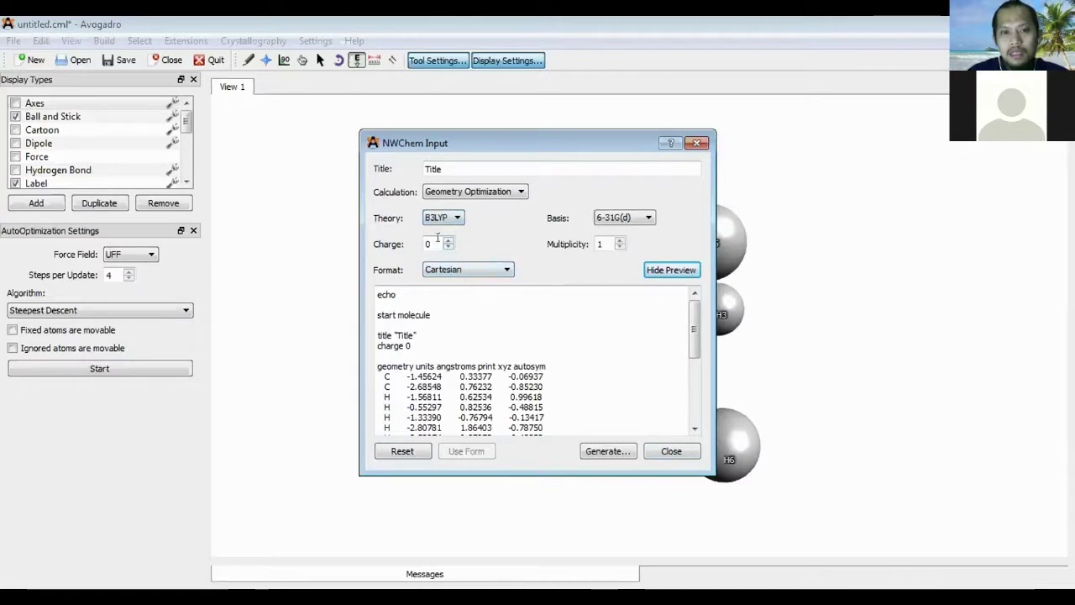
Step: Set the charge to 1 and keep the coordinate format as Cartesian
click(449, 240)
click(449, 247)
click(449, 240)
click(449, 247)
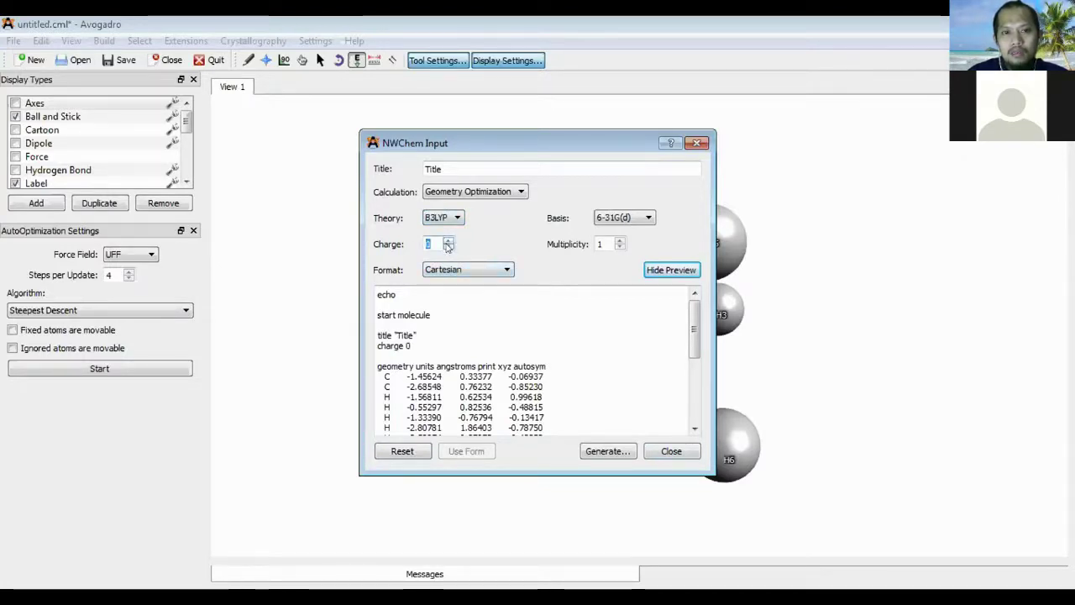
click(448, 242)
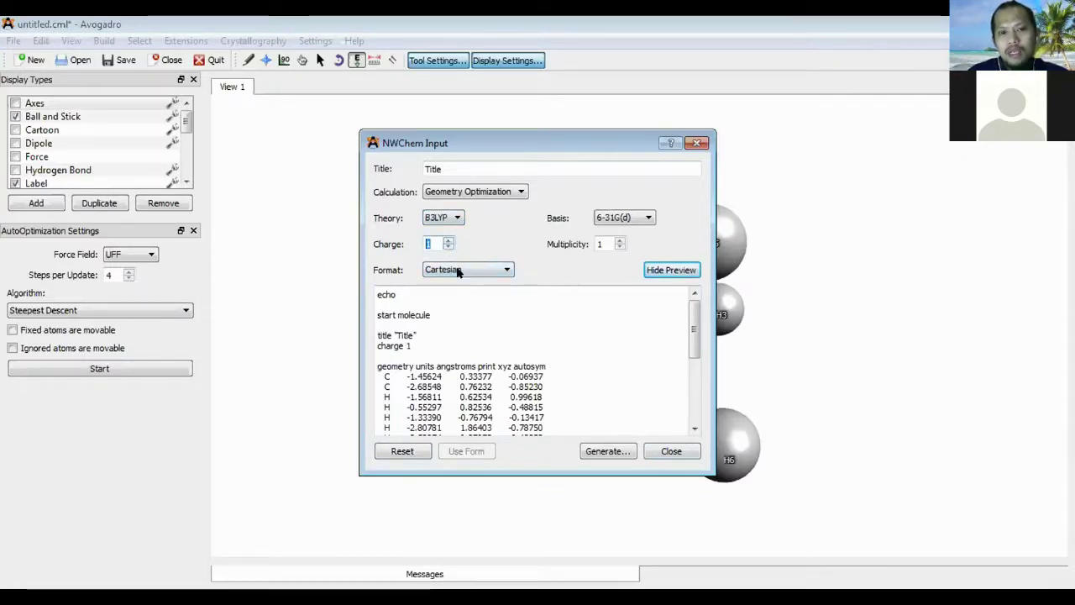
click(461, 269)
click(472, 286)
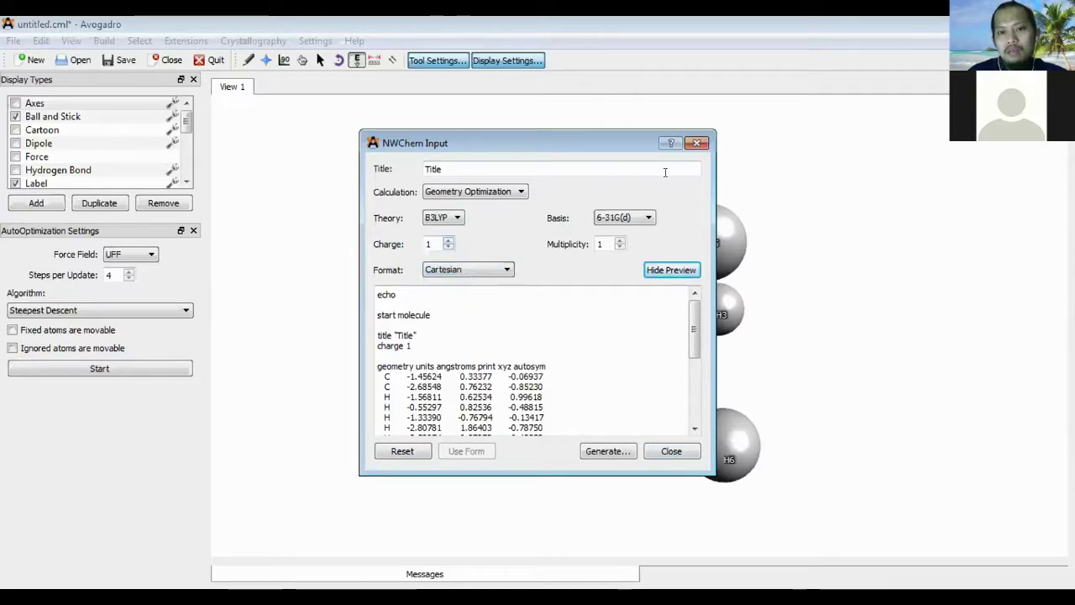
Step: Review the available basis sets, keeping 6-31G(d), and move the NWChem input dialog clear of the molecule
click(646, 216)
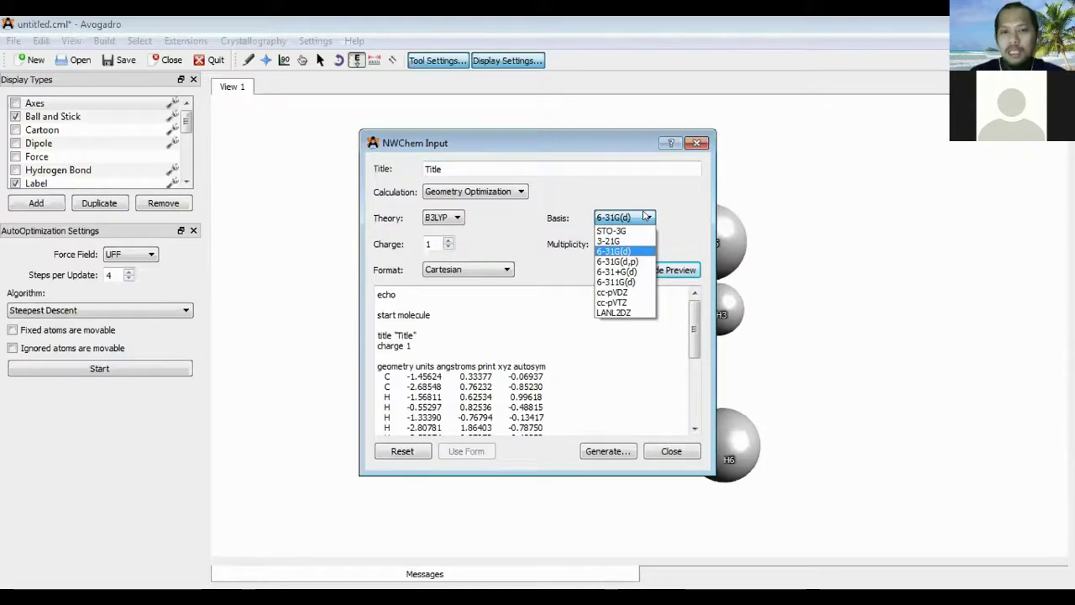
click(645, 147)
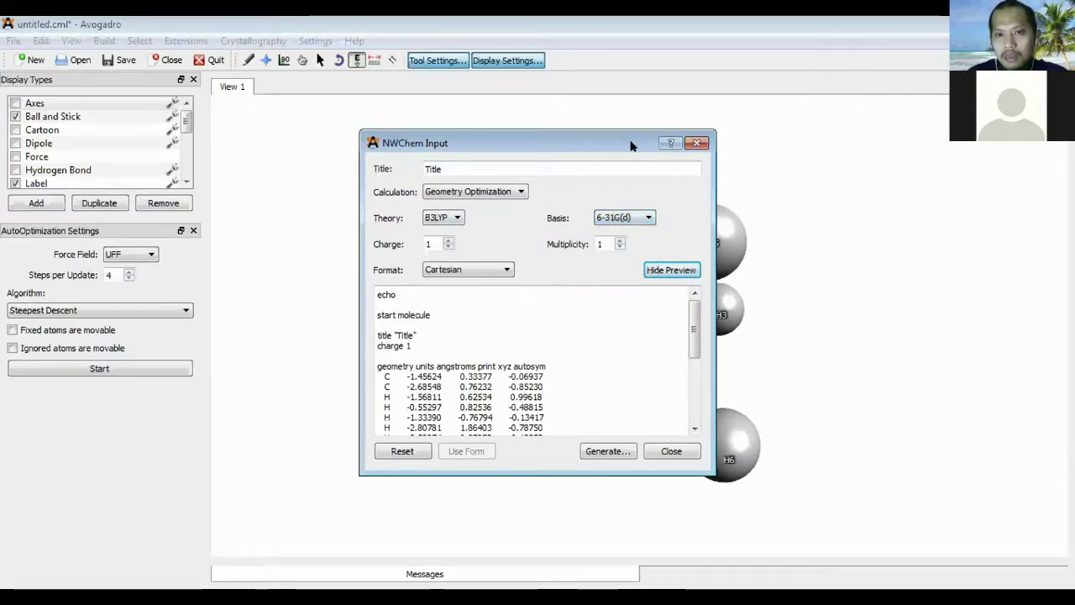
drag(631, 148, 415, 165)
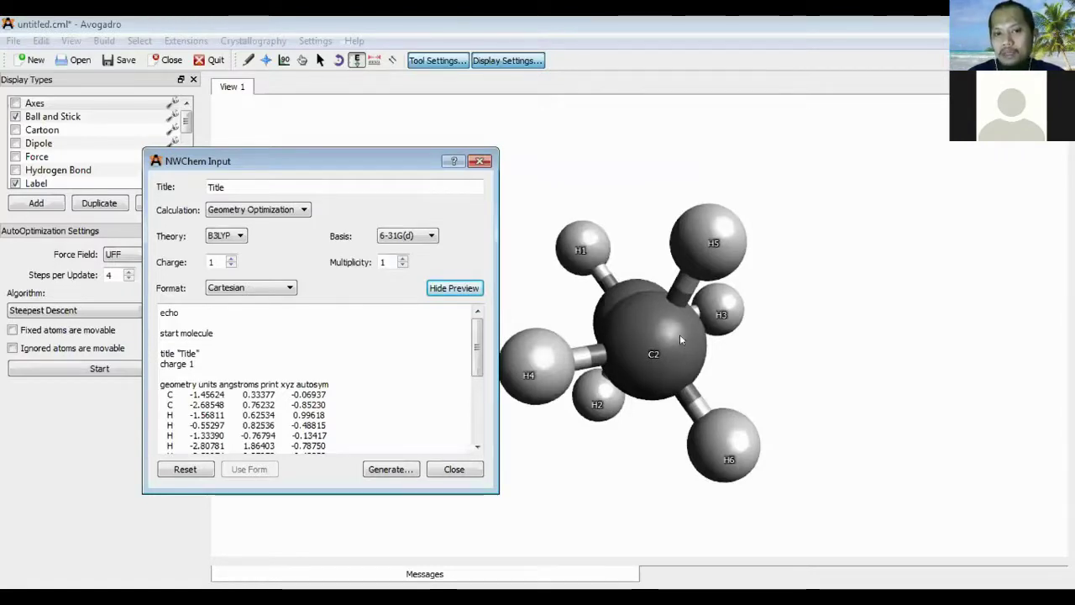
Step: Switch to the browser and open the bookmarked EMSL Basis Set Exchange site in a new tab
click(612, 40)
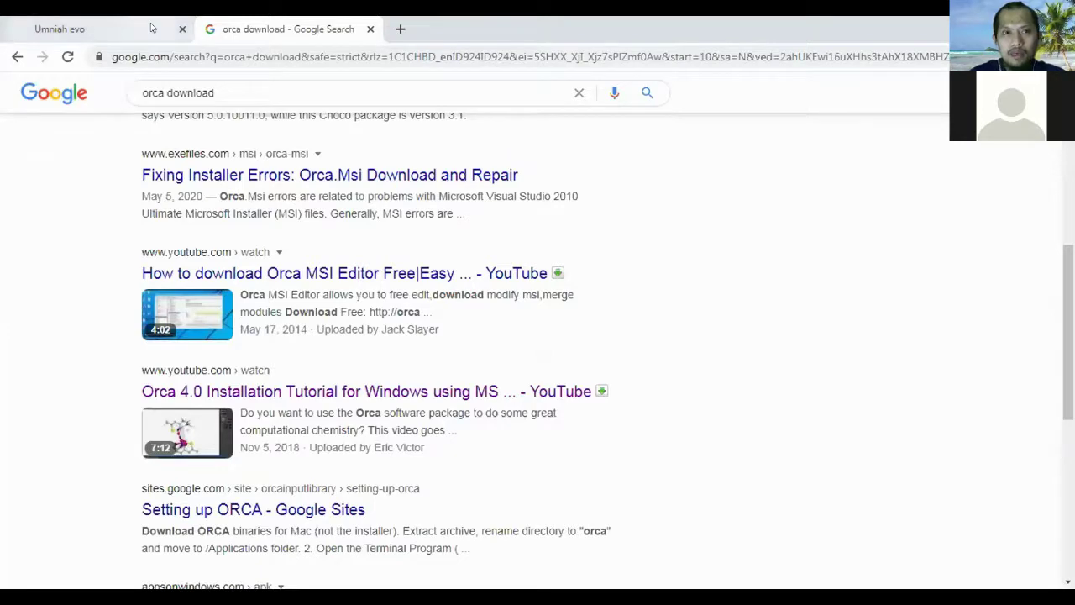
key(ctrl+t)
click(90, 81)
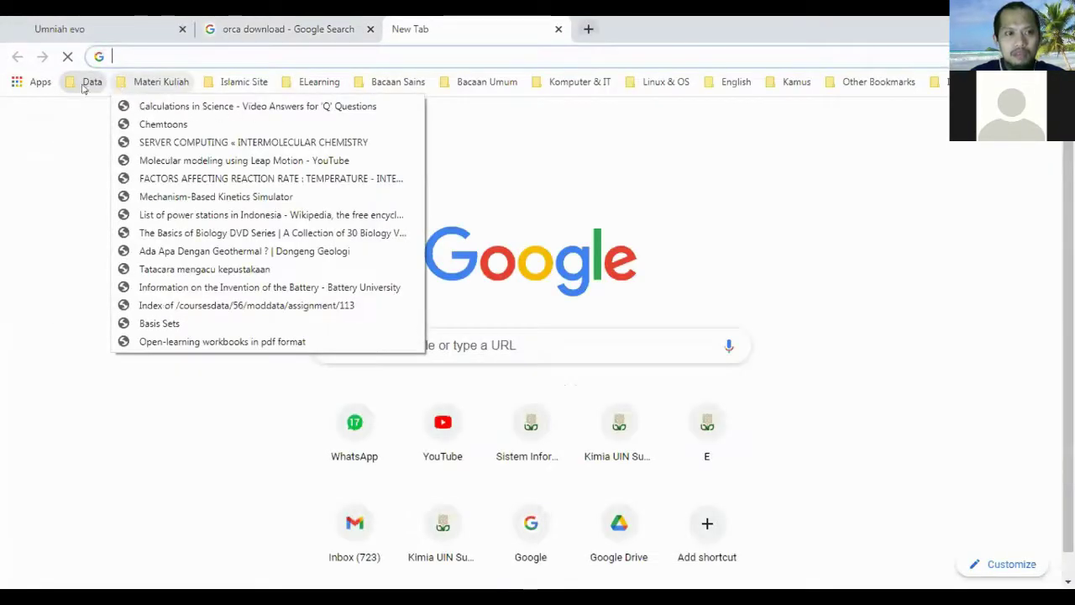
mouse_move(84, 88)
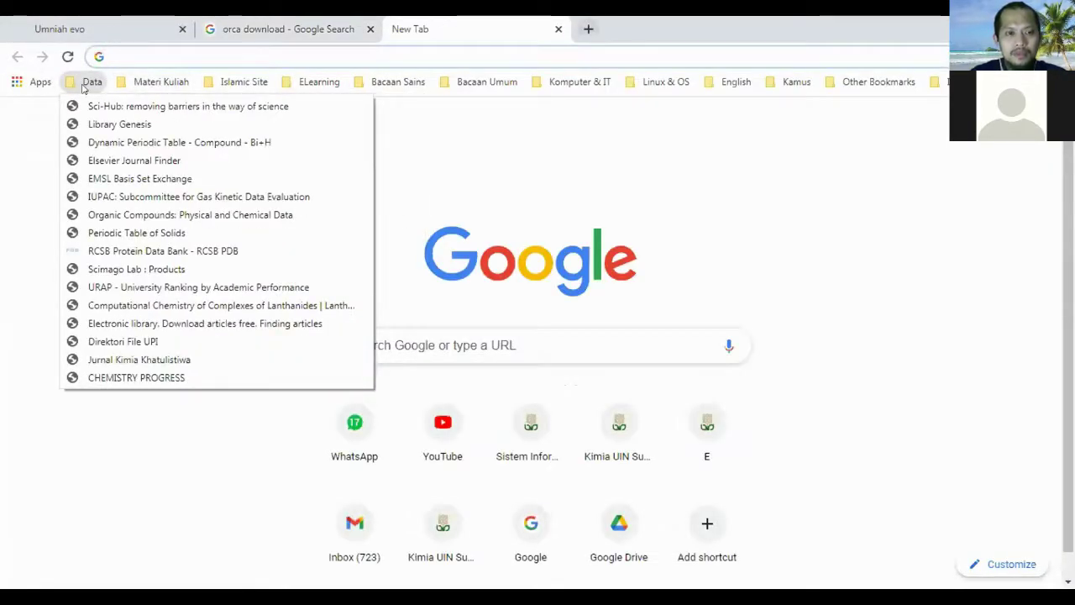
click(193, 178)
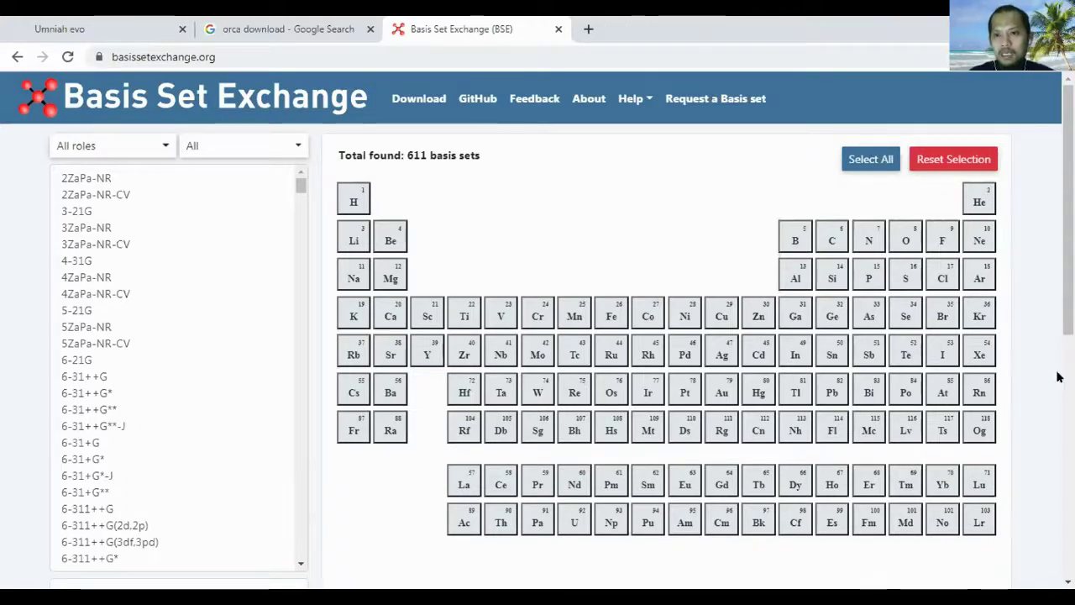
Step: Select hydrogen in the periodic table and review the basis set download and citation sections of the page
click(350, 203)
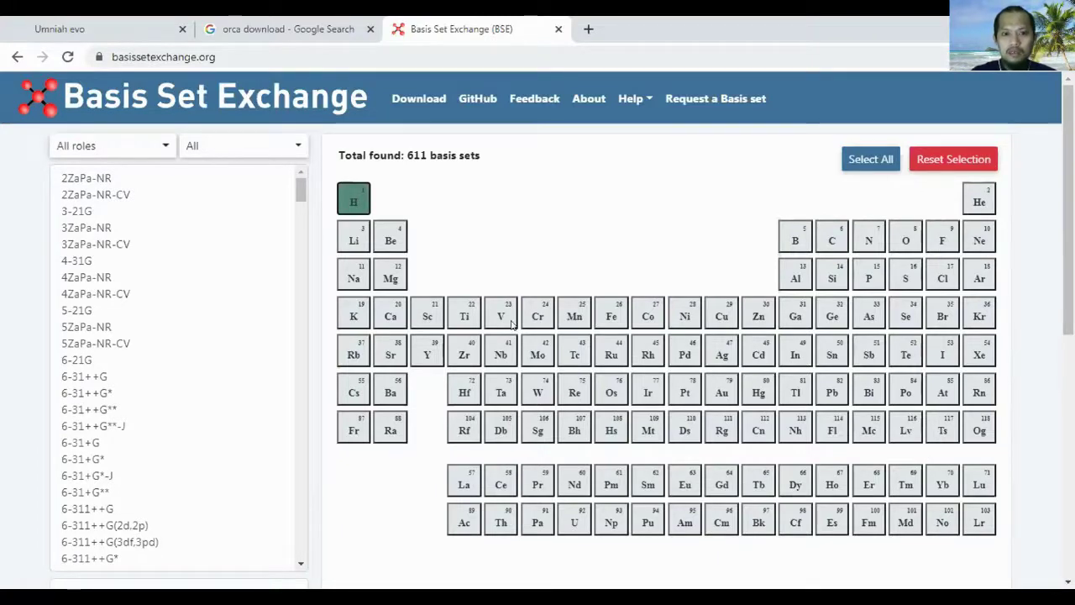
scroll(547, 440, down, 4)
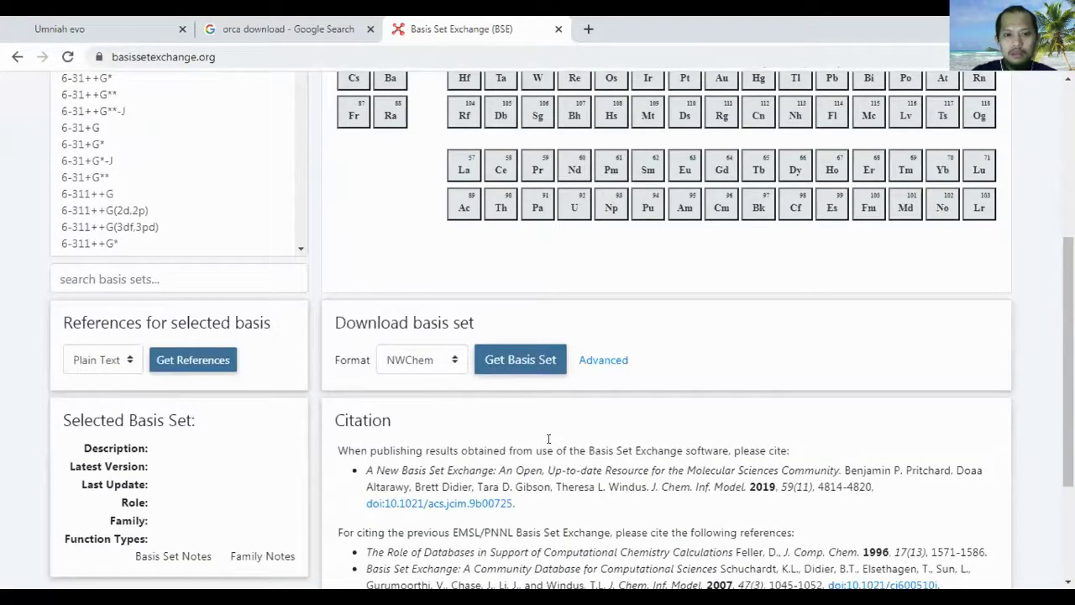
scroll(548, 439, down, 3)
scroll(545, 443, up, 7)
Step: Check which elements are covered by 2ZaPa-NR, 6-21G, 6-31++G, 6-31++G*, 6-31++G** and 6-31+G*-J
click(121, 181)
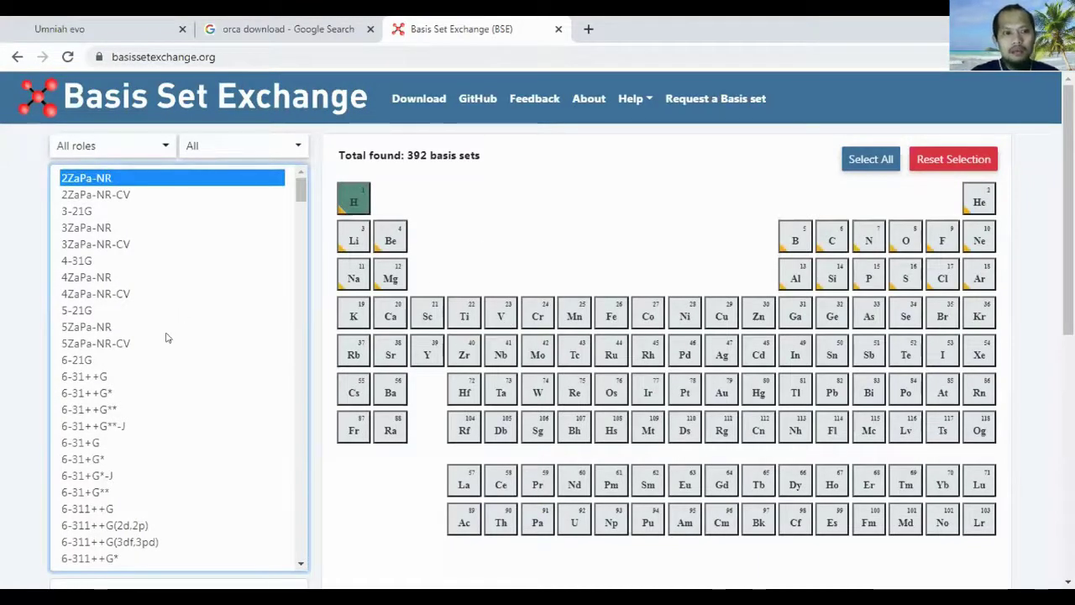
scroll(101, 305, down, 1)
scroll(101, 305, up, 1)
click(80, 362)
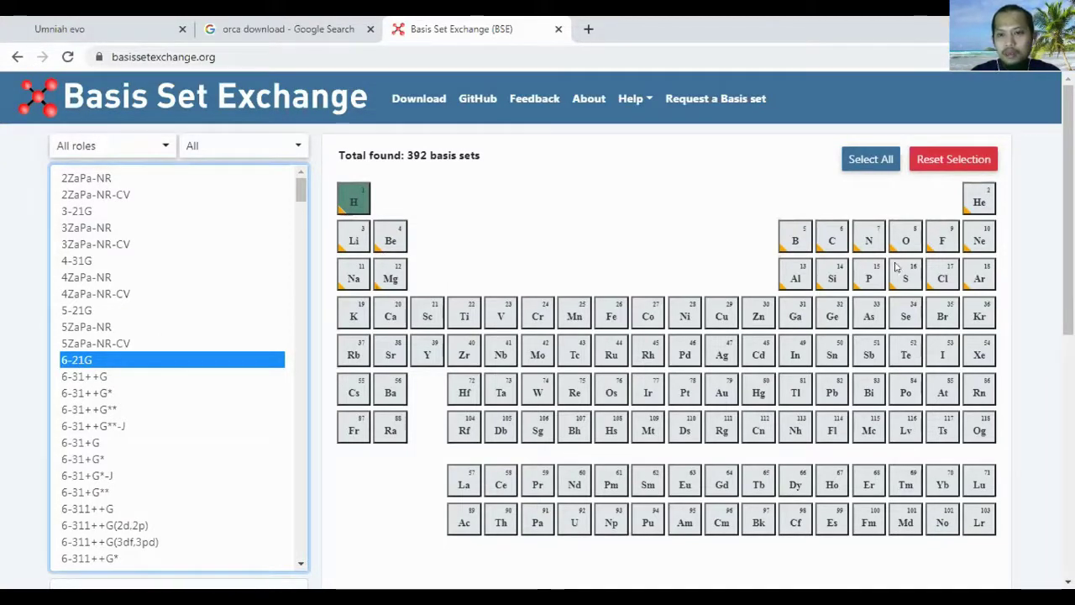
click(108, 376)
click(100, 393)
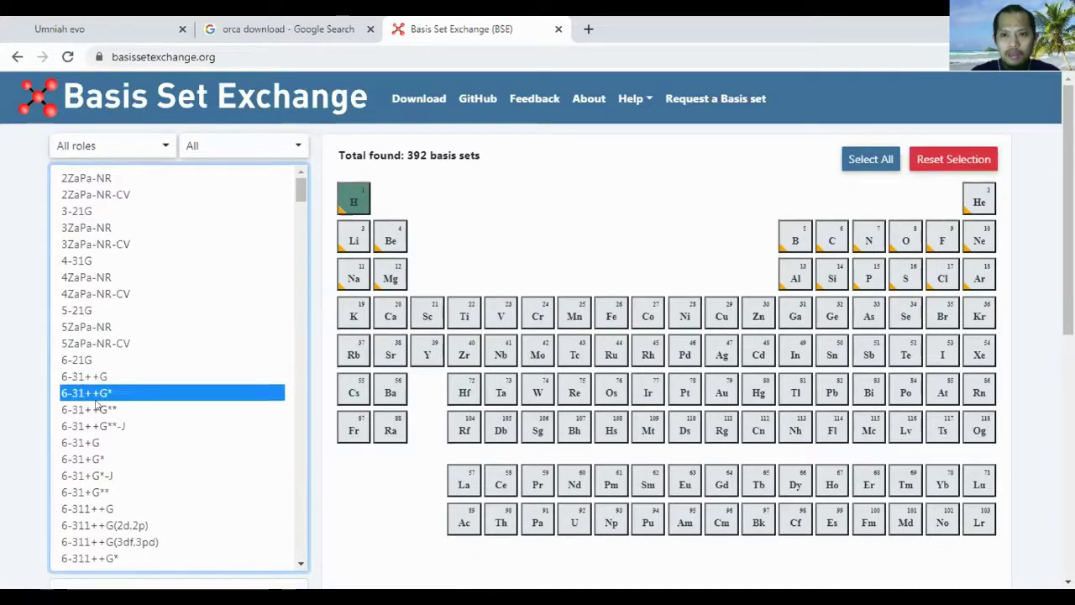
click(102, 410)
scroll(101, 407, down, 1)
click(103, 398)
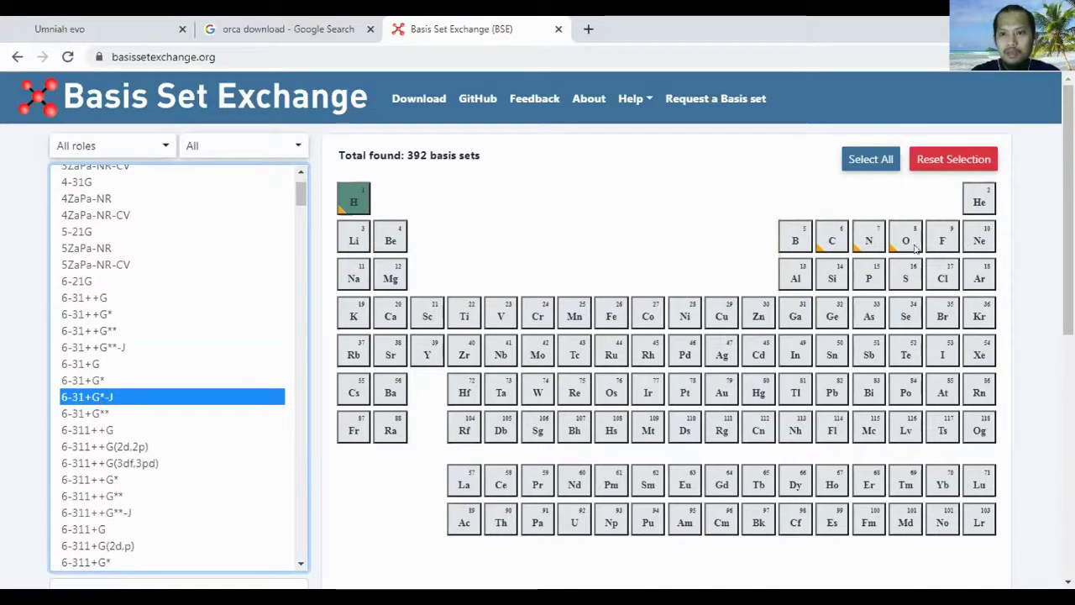
Step: Compare the element coverage of the 6-311 family, including 6-311++G(2d,2p), 6-311++G**-J, 6-311+G(2d,p), 6-311G(d,p) and 6-311xxG(d,p)
click(133, 446)
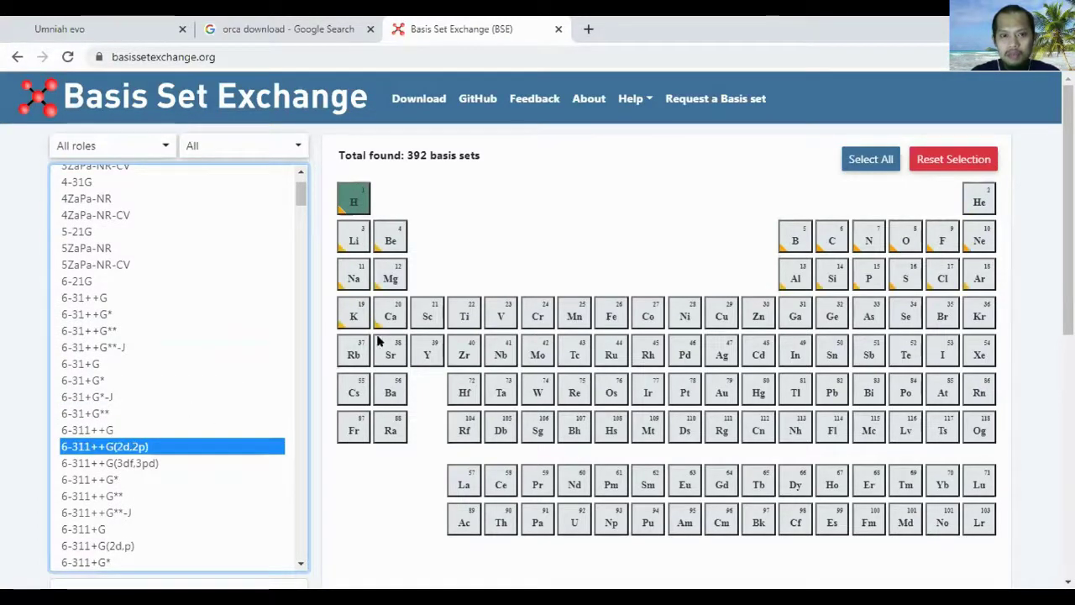
scroll(176, 403, down, 2)
click(101, 389)
click(101, 354)
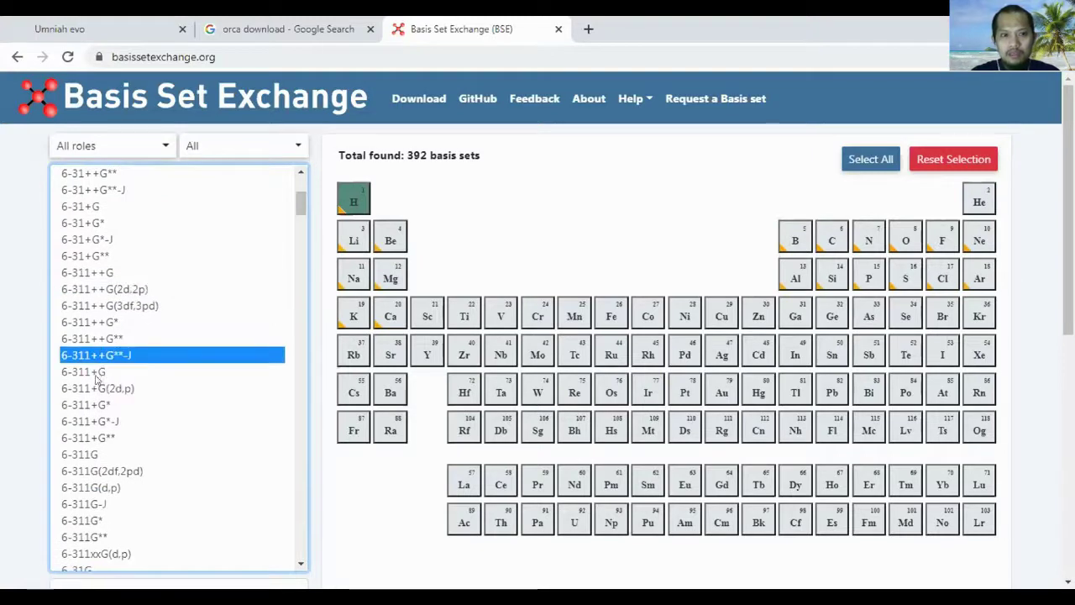
click(97, 387)
click(96, 420)
scroll(96, 403, down, 2)
click(83, 330)
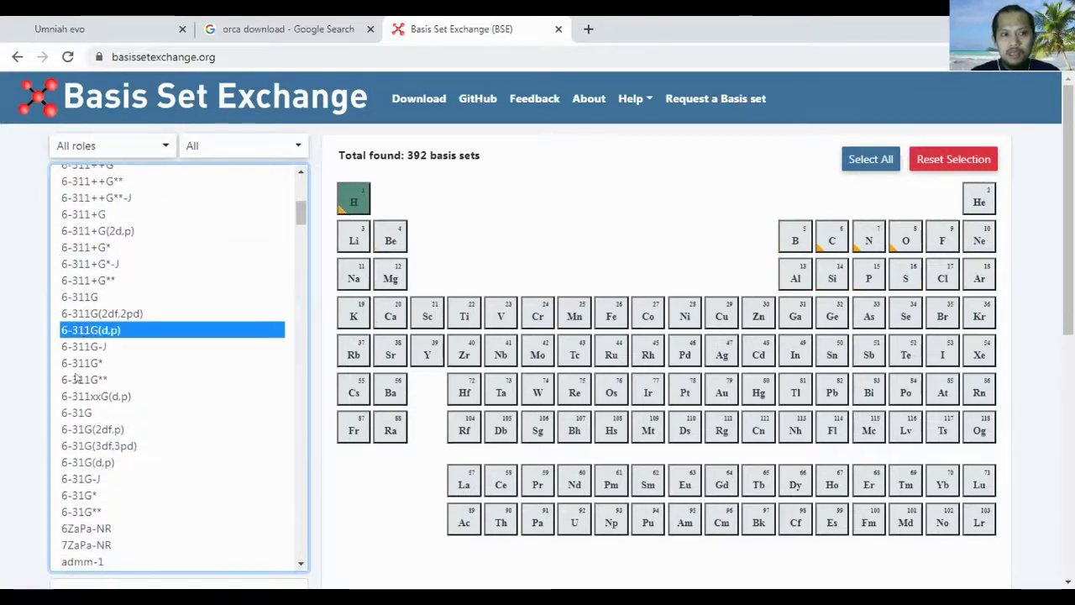
click(84, 396)
Step: Check the element coverage of 7ZaPa-NR, AHGBS-9 and 6-31G*, ending on the 6-31G** basis set
scroll(84, 395, down, 2)
click(80, 387)
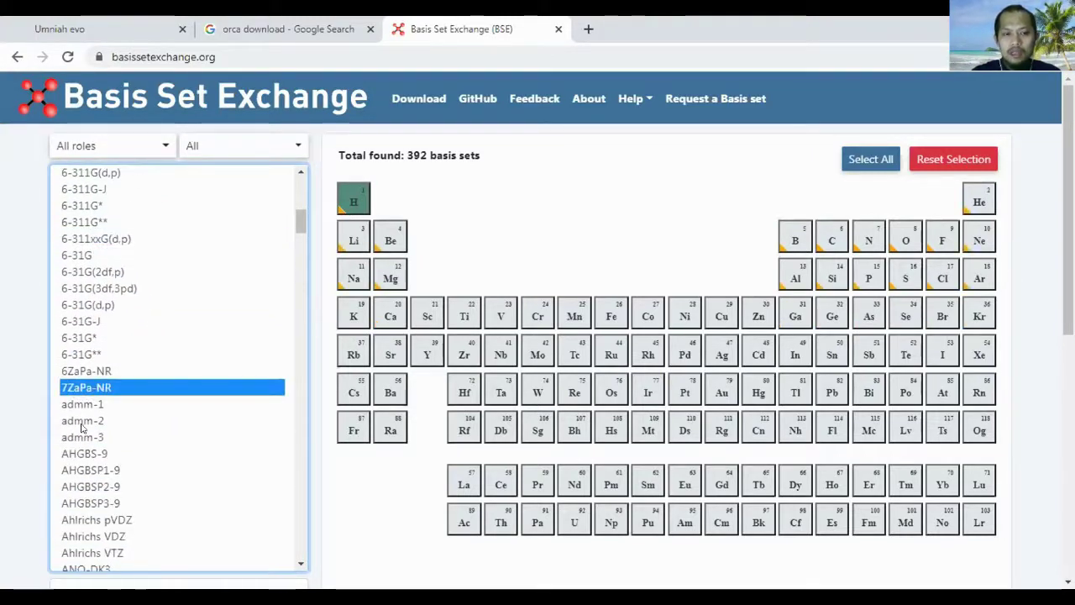
click(89, 454)
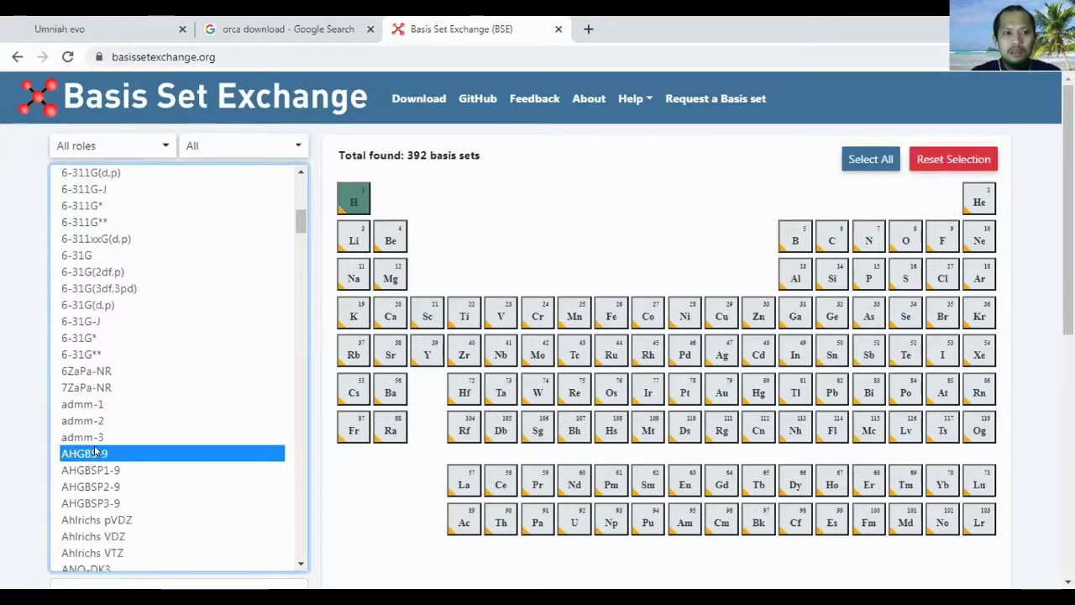
click(91, 340)
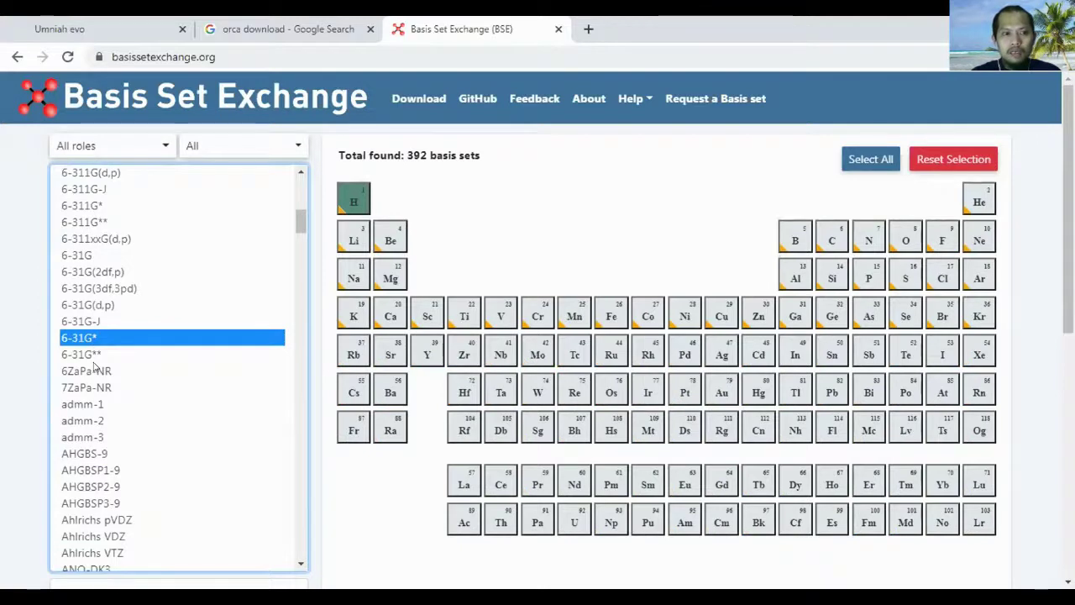
click(96, 354)
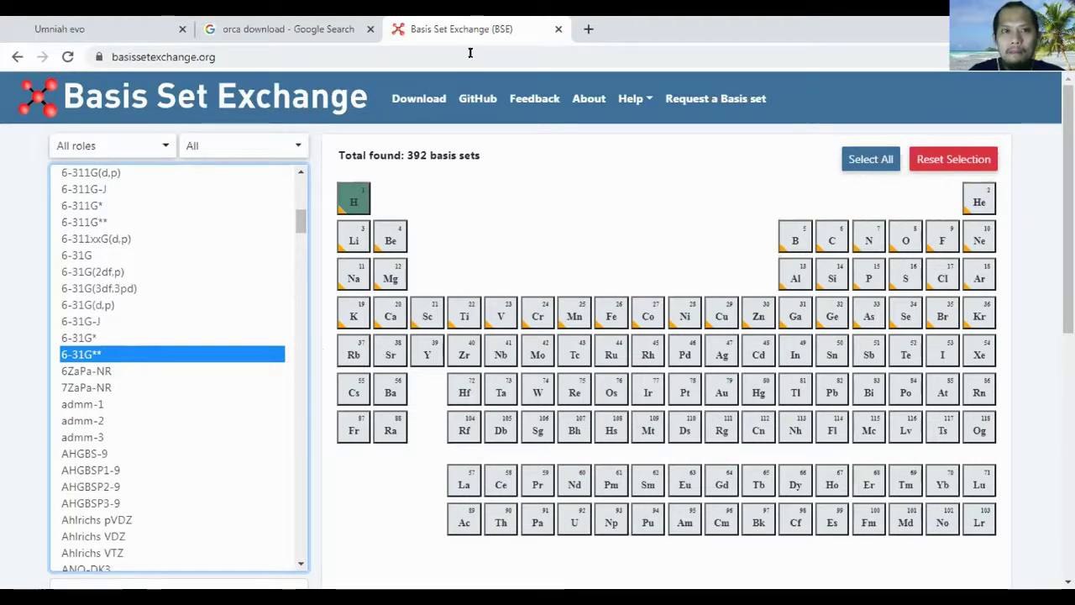
Step: Glance back at the NWChem input in Avogadro, and search Google for "orbital molekul" in the browser's Umniah evo tab
click(631, 160)
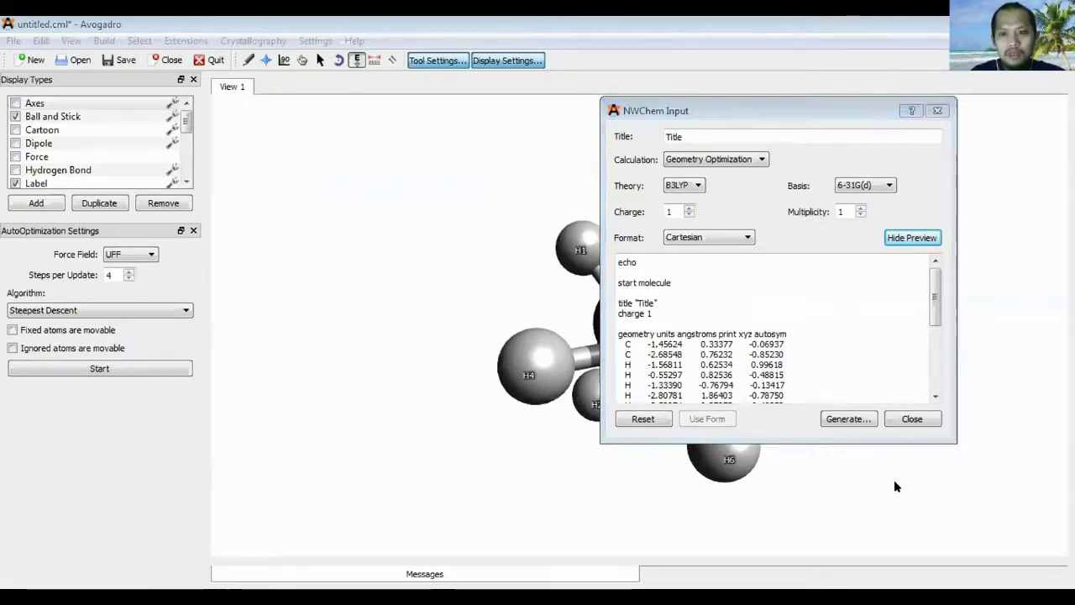
key(alt+Tab)
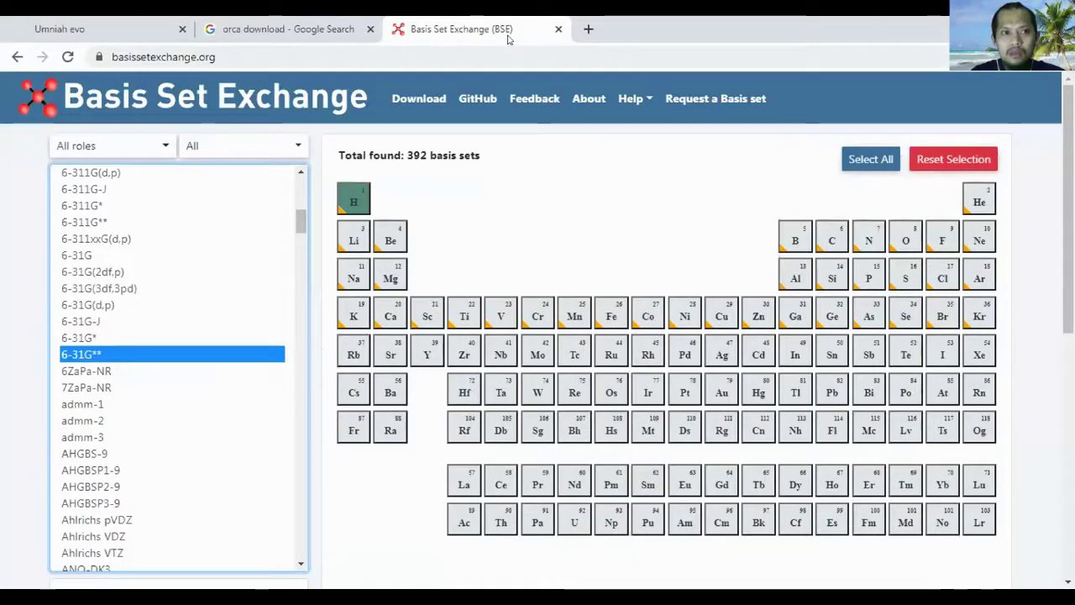
key(ctrl+1)
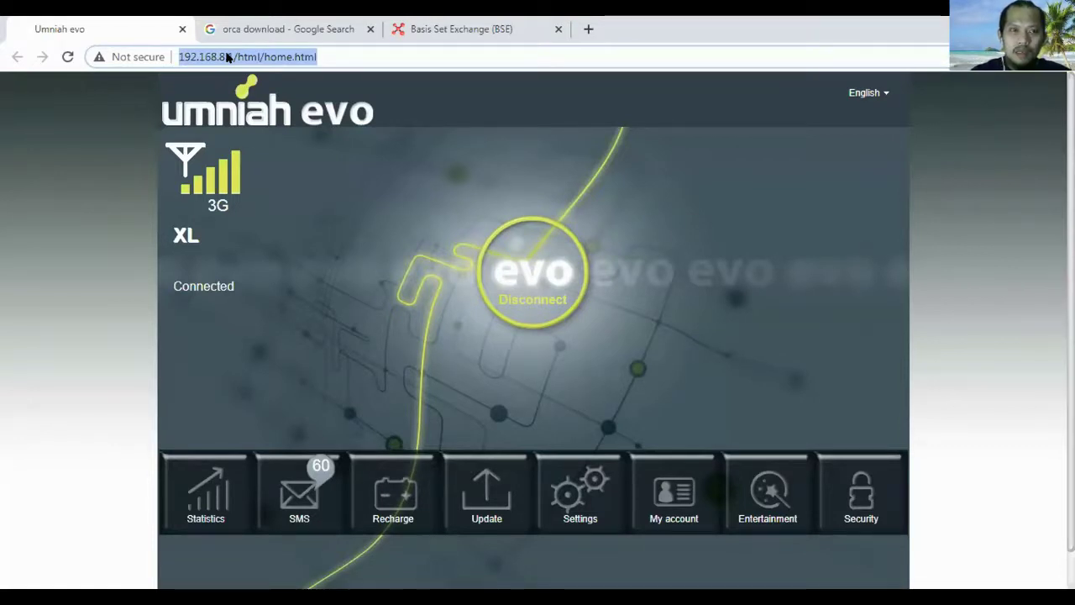
text(orbital e)
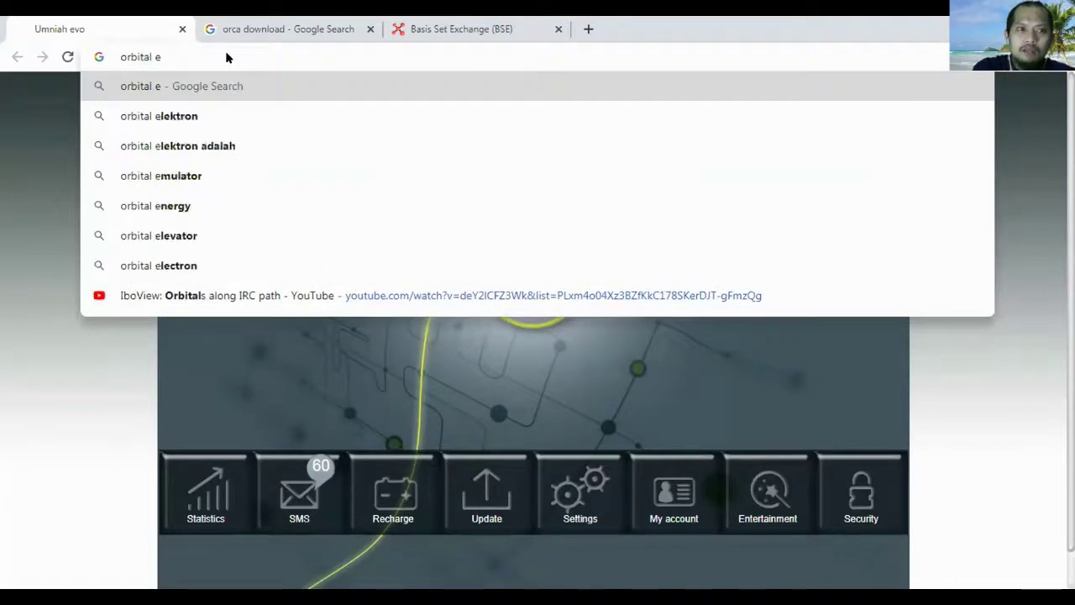
key(BackSpace)
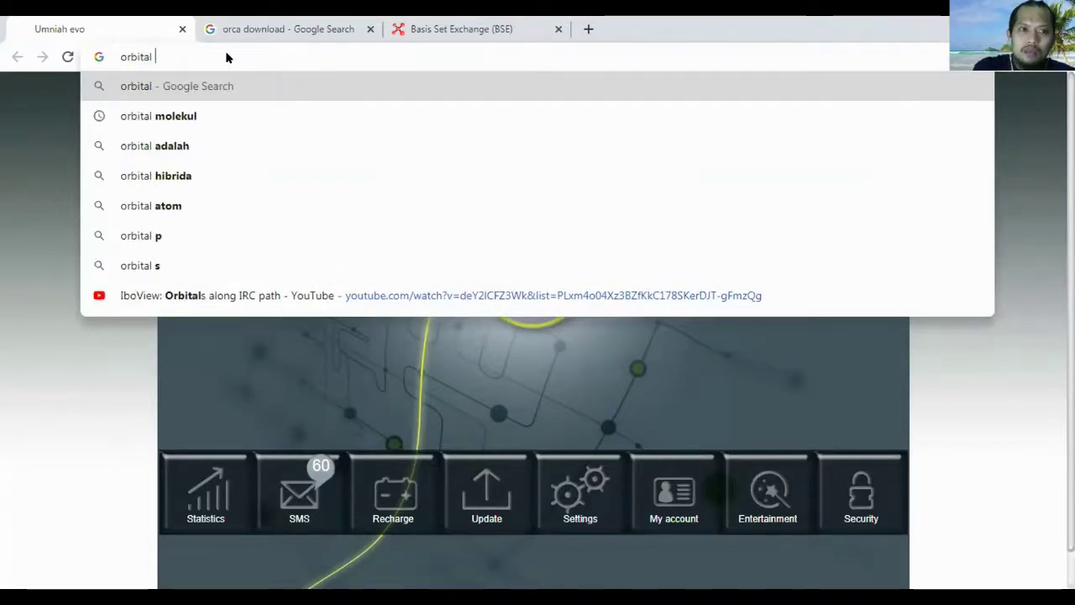
key(Down)
key(Return)
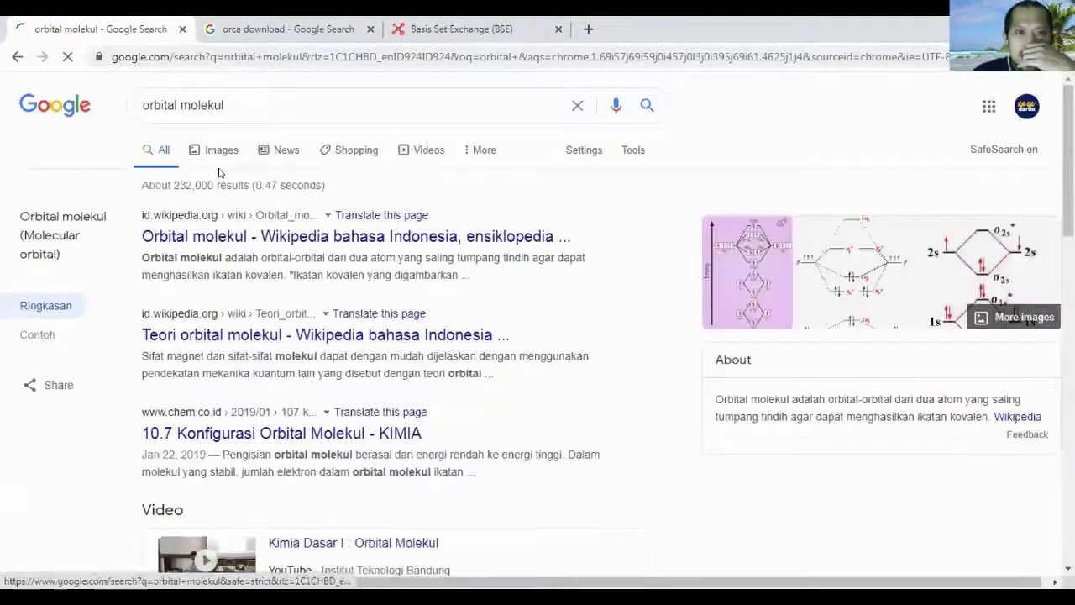
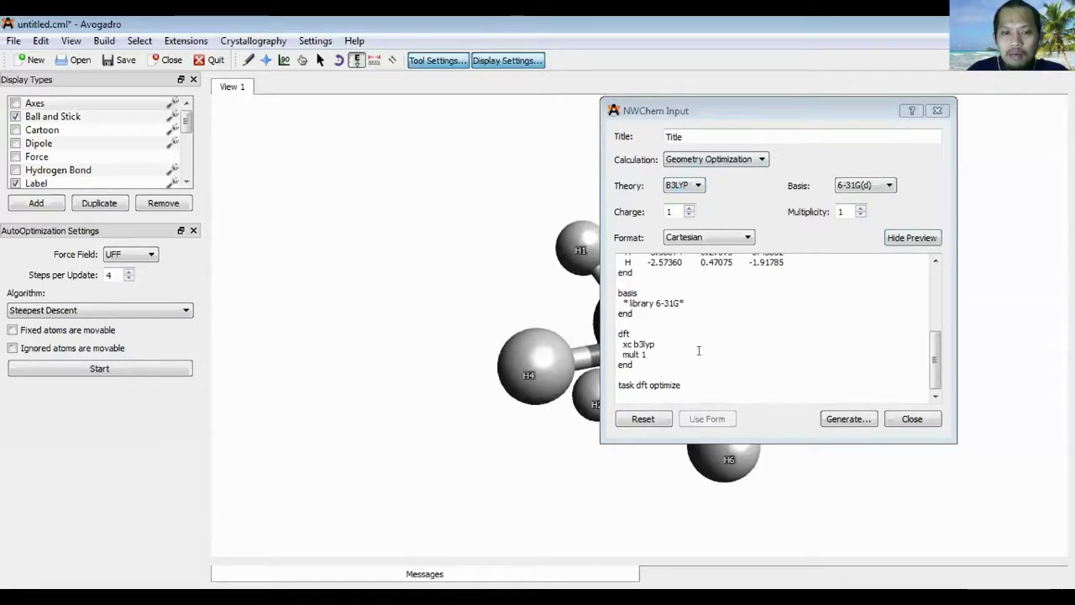
click(840, 419)
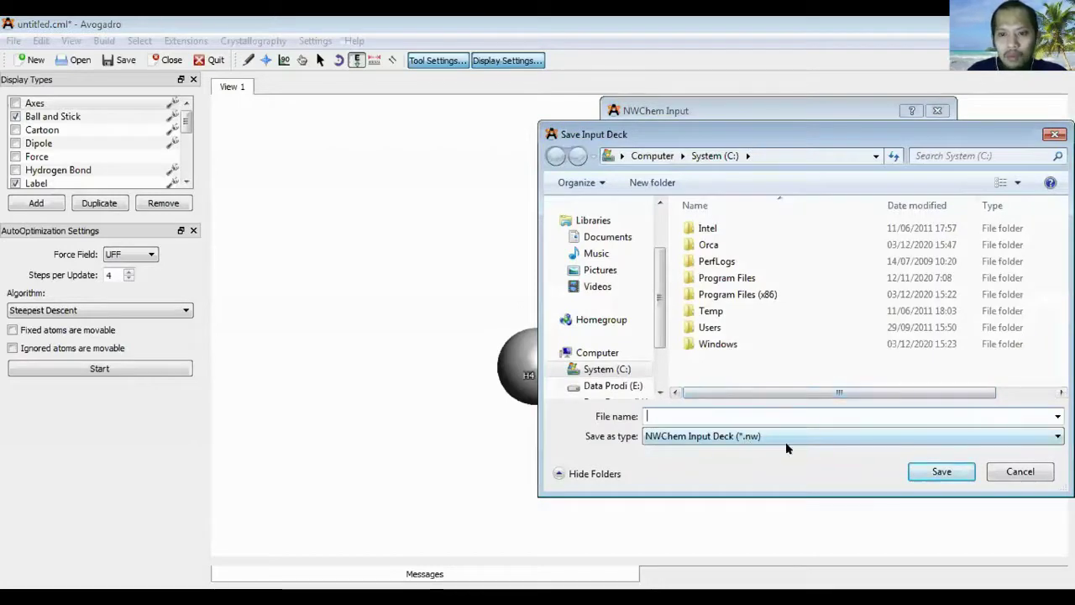
click(1011, 472)
click(864, 421)
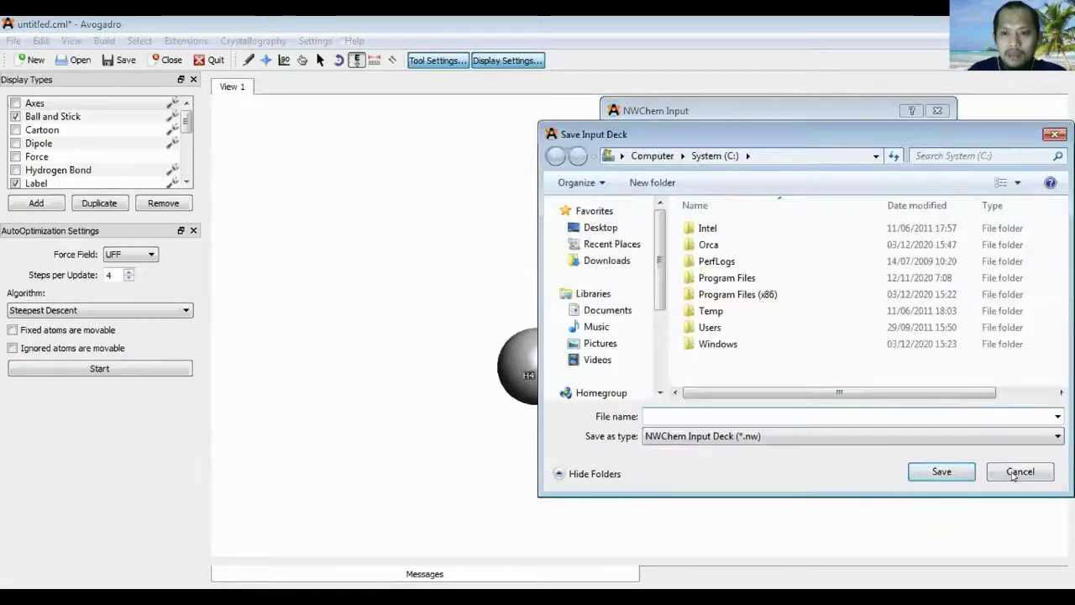
click(1015, 472)
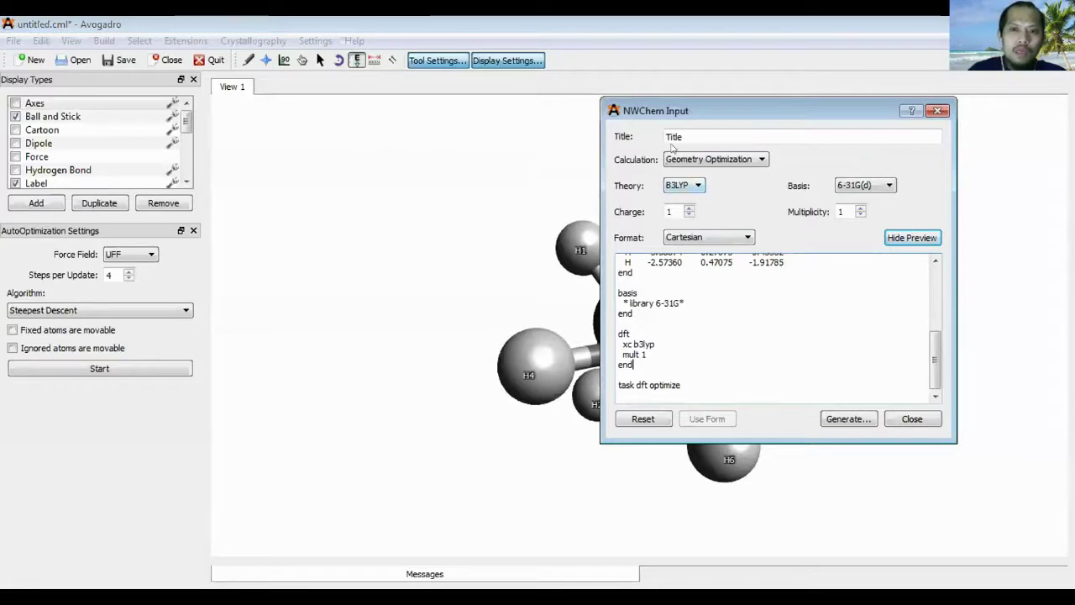
Step: Add a tddft block with "nroot 7" and a closing "end" below the dft block of the NWChem input
key(Return)
key(Return)
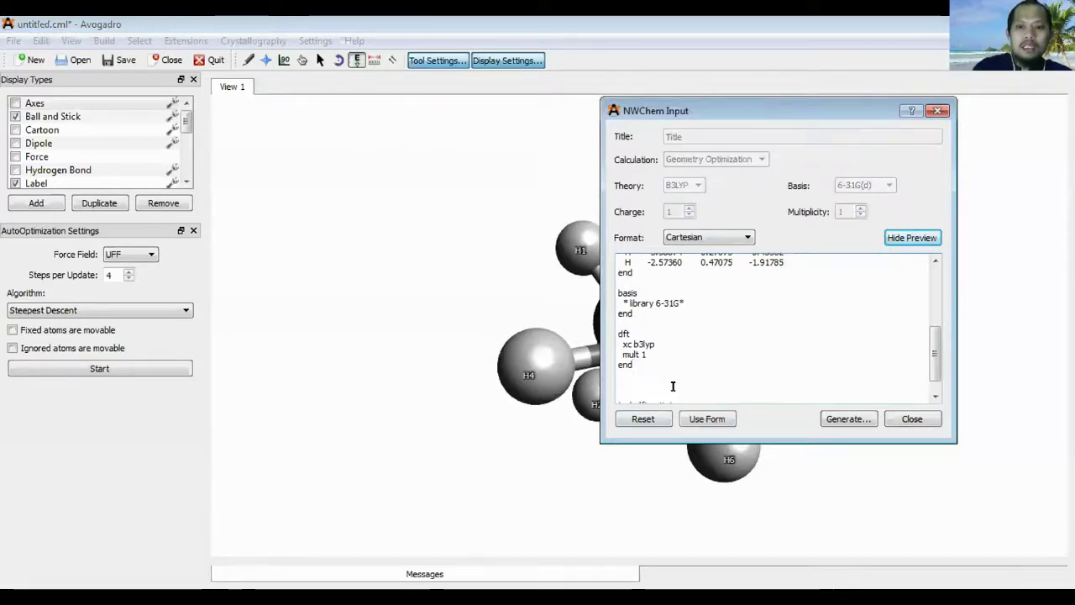
text(fd)
key(BackSpace)
key(BackSpace)
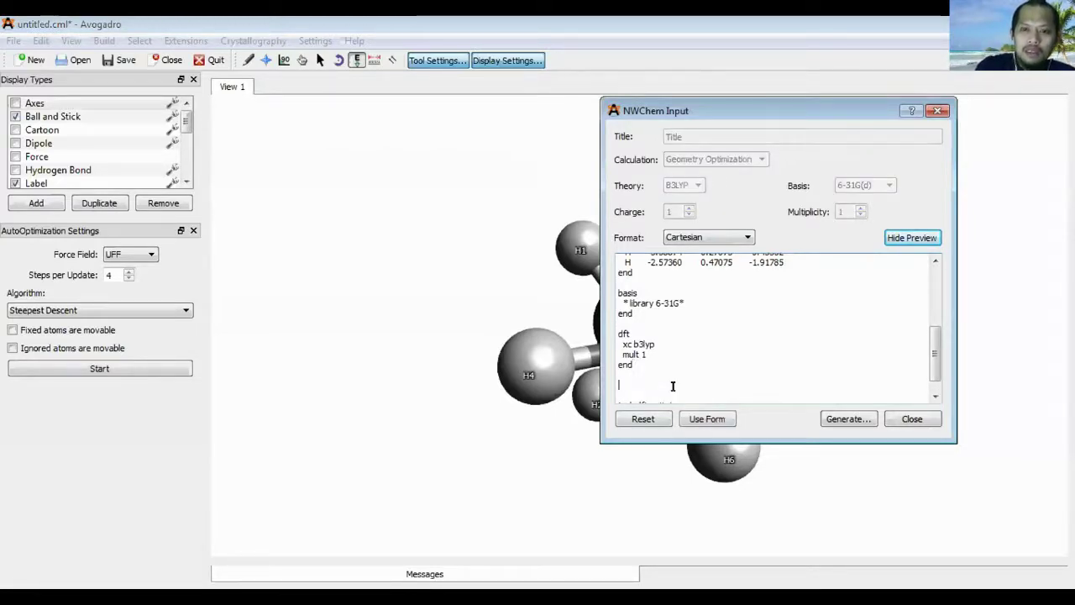
text(tddft)
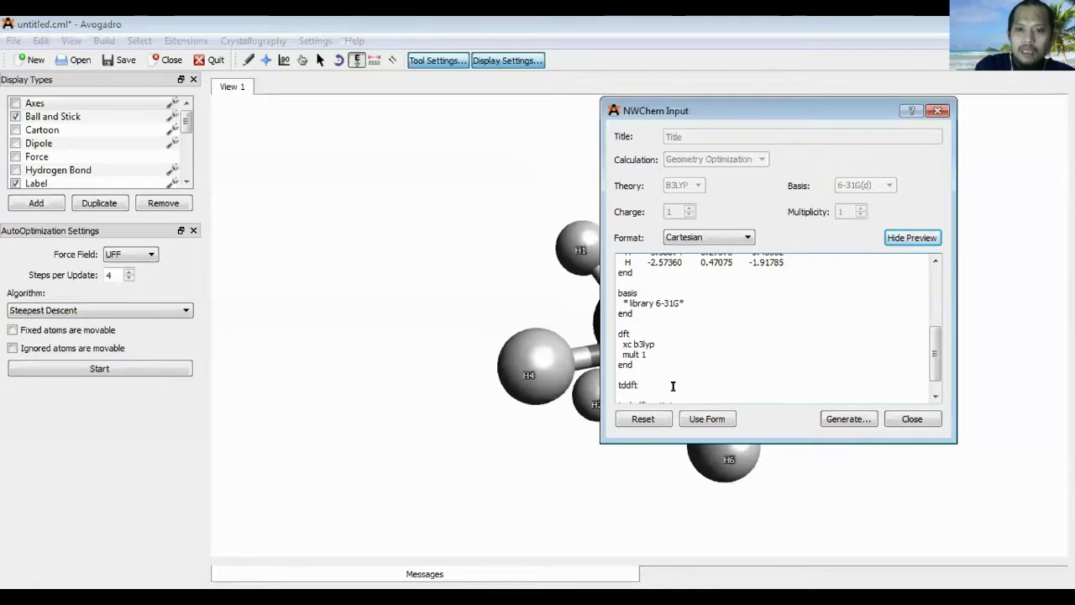
key(Return)
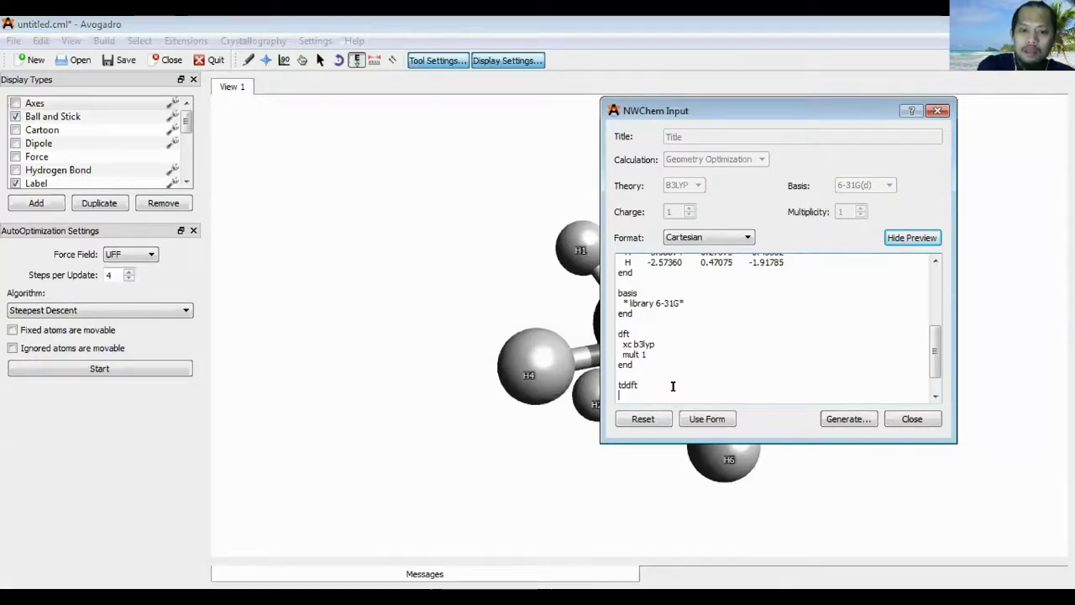
text(nroot)
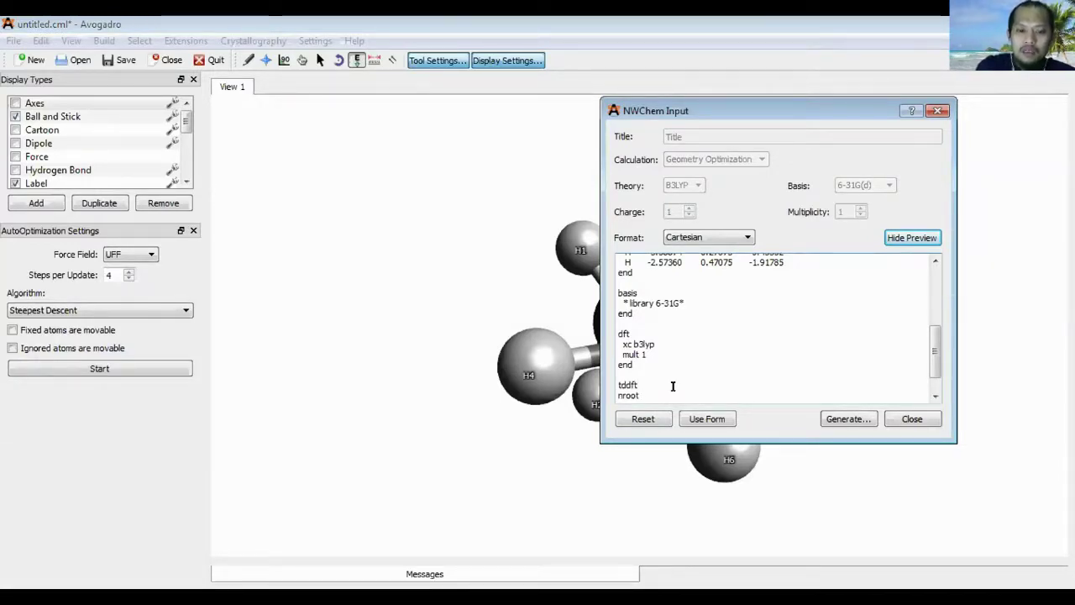
text( 7)
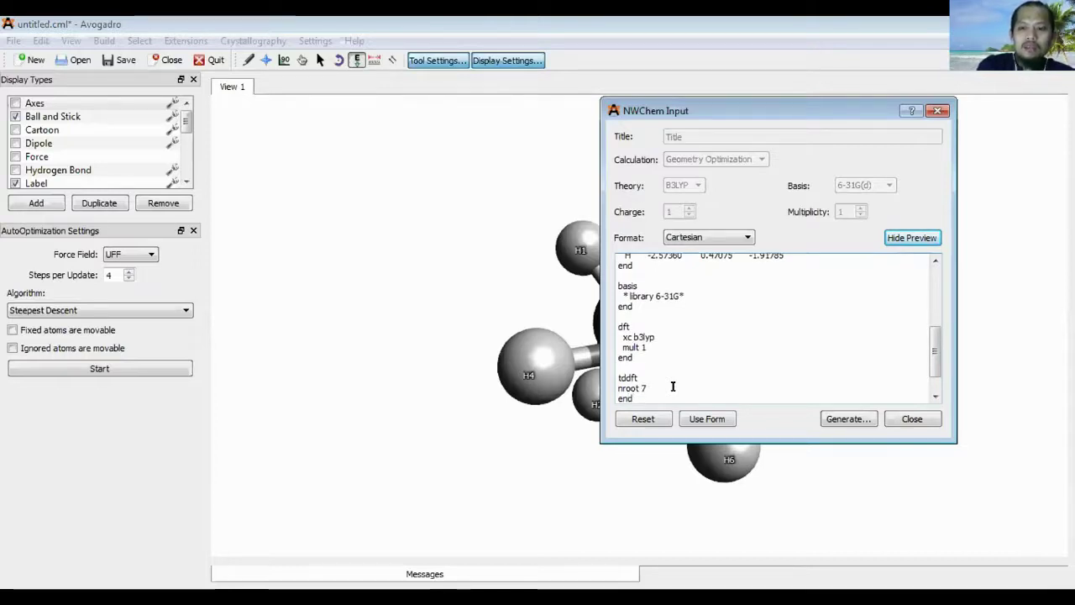
Step: Start a solv block below the tddft block of the NWChem input and close the NWChem Input dialog
key(Down)
key(Return)
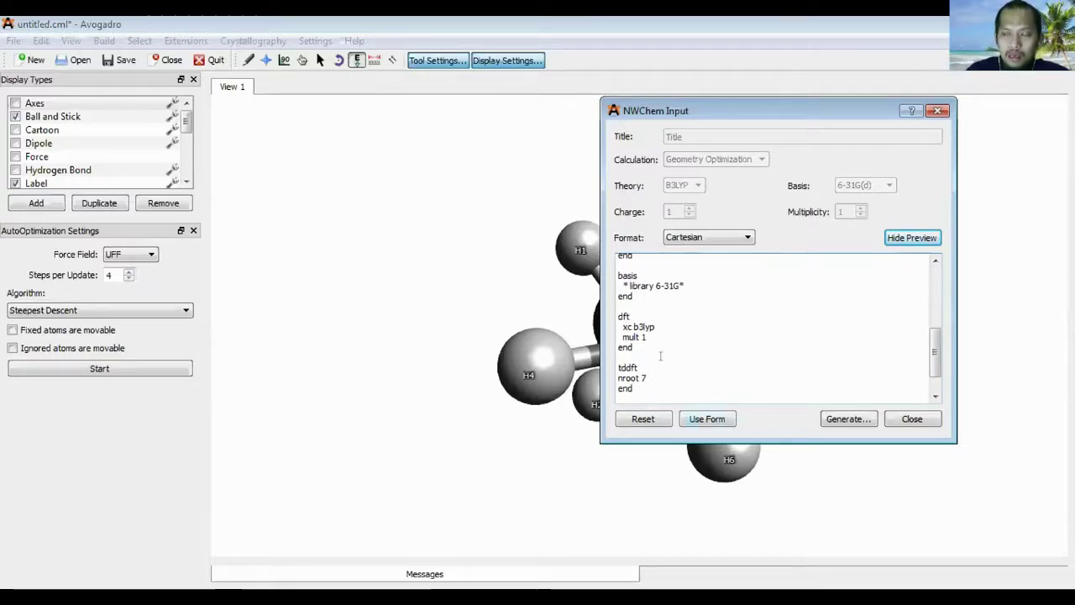
scroll(661, 356, down, 1)
text(solv)
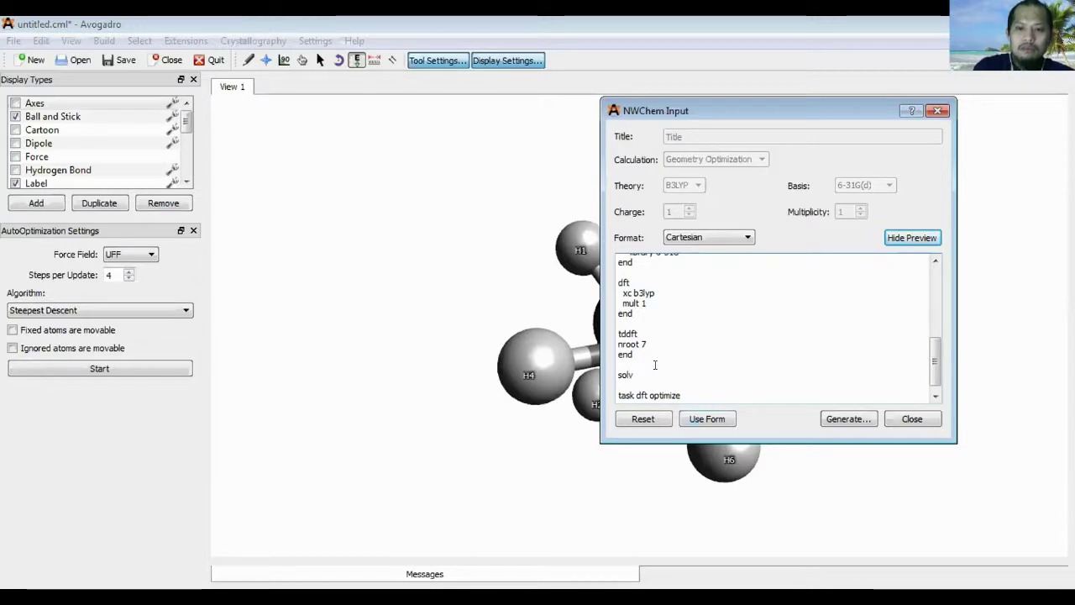
key(Return)
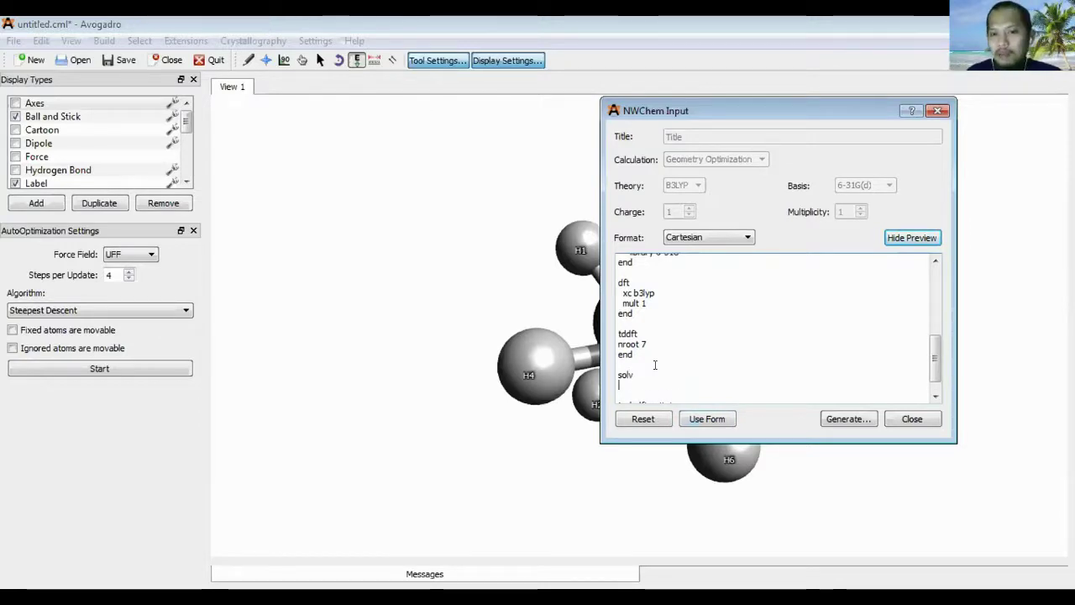
scroll(655, 365, down, 1)
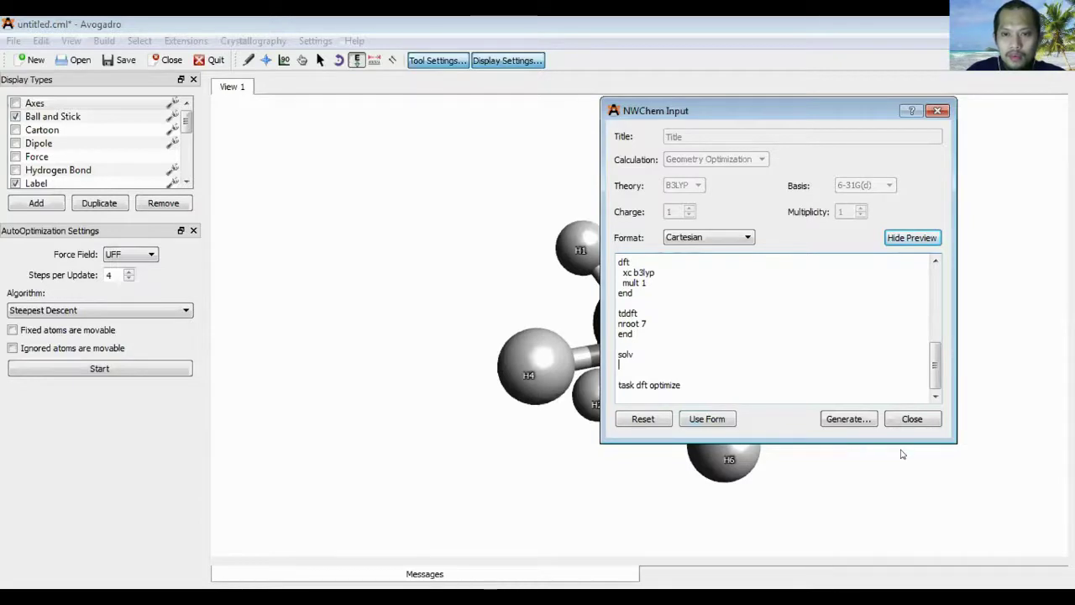
click(912, 419)
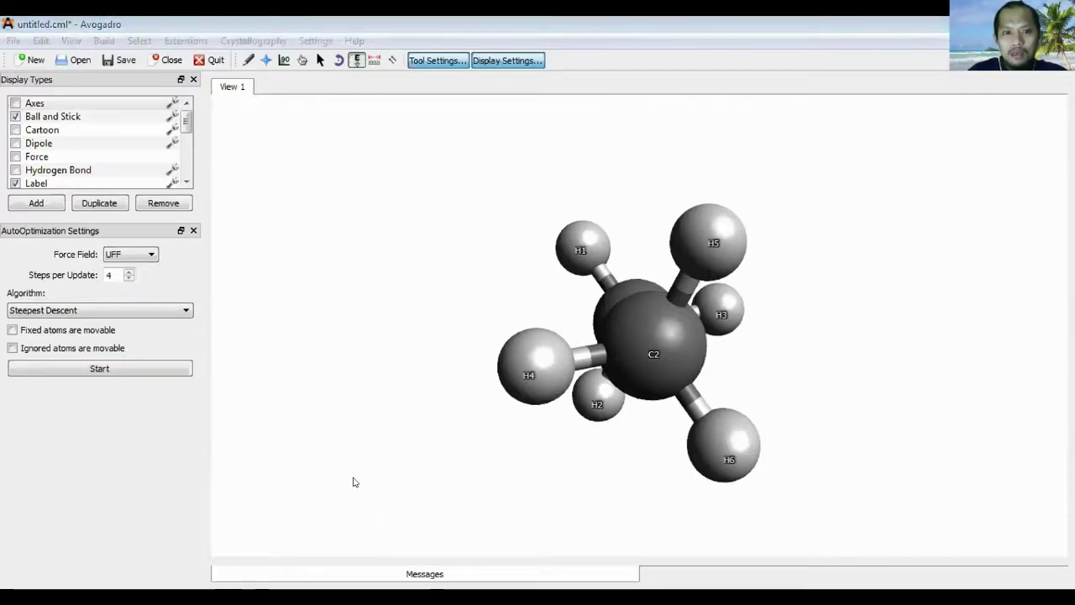
Step: Switch to Chrome and close the orca download search and Basis Set Exchange pages
key(alt+Tab)
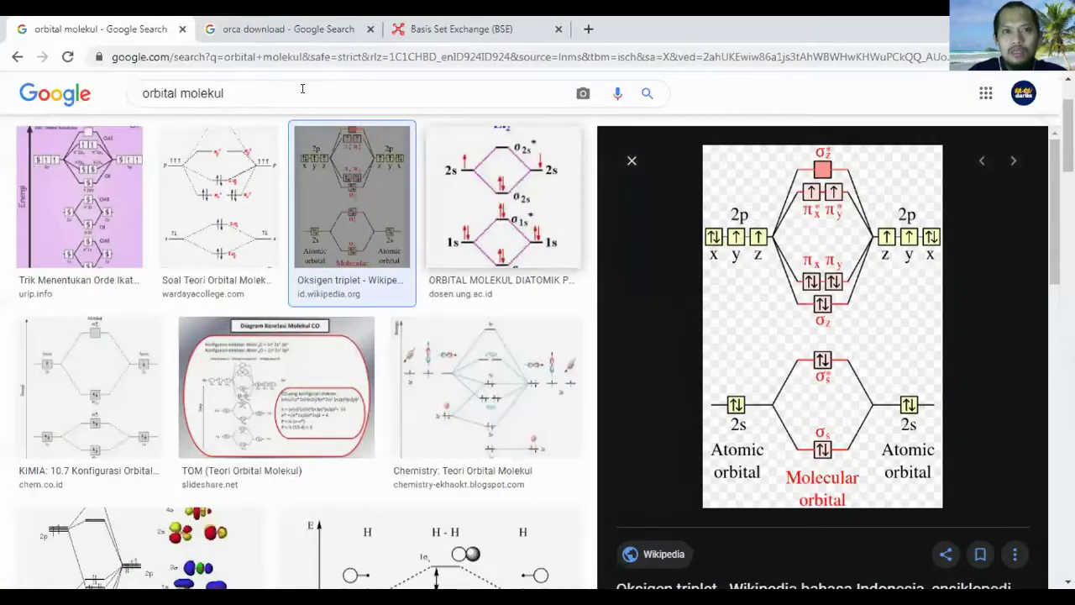
click(370, 28)
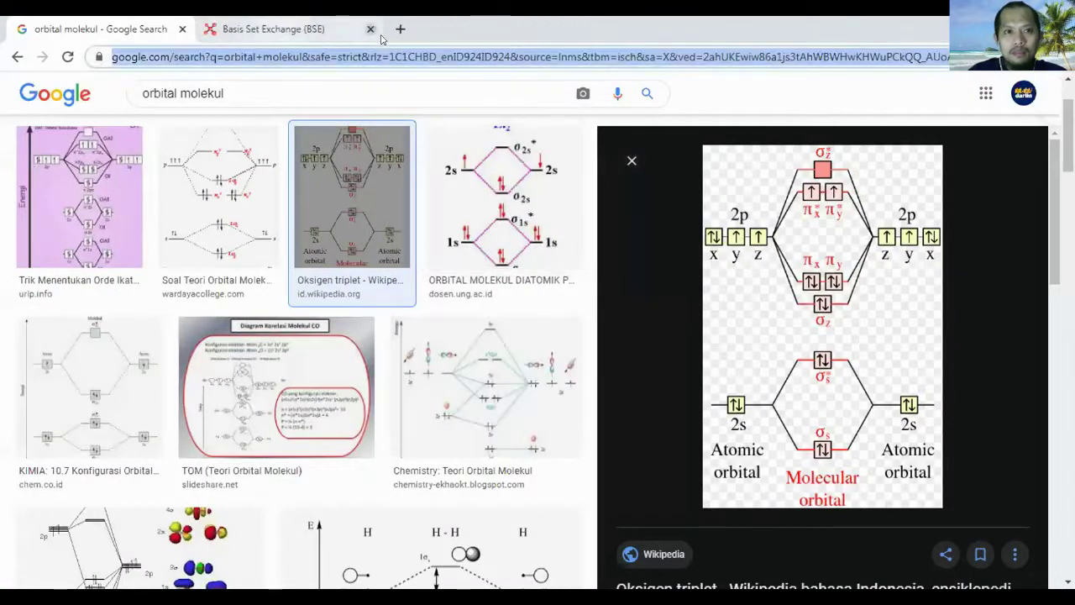
click(370, 29)
Step: Open the ORCA Forum portal at orcaforum.kofo.mpg.de in place of the "orbital molekul" search results
text(o)
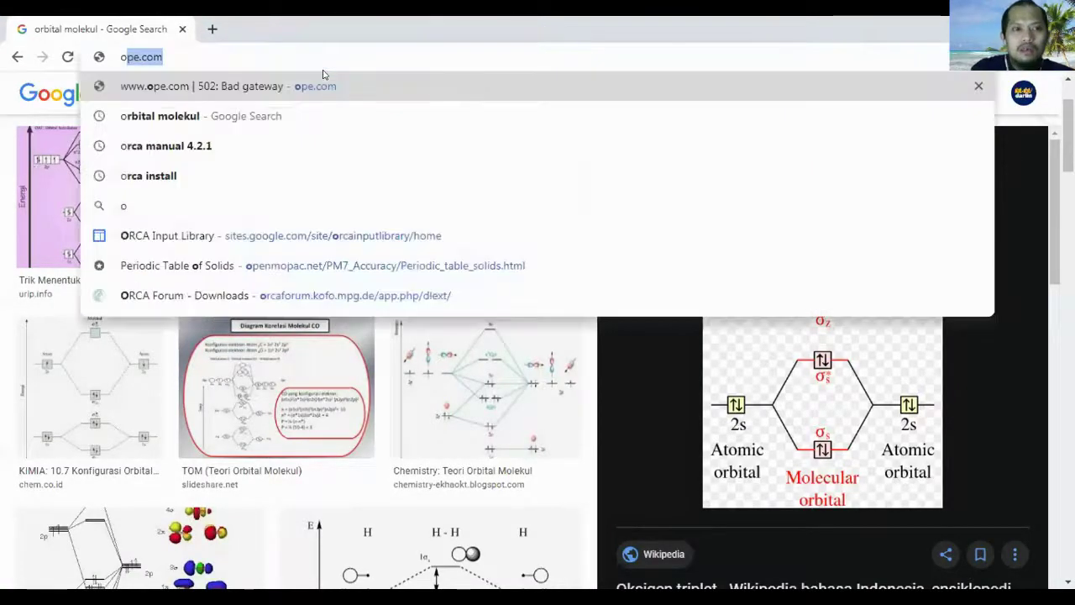
text(rc)
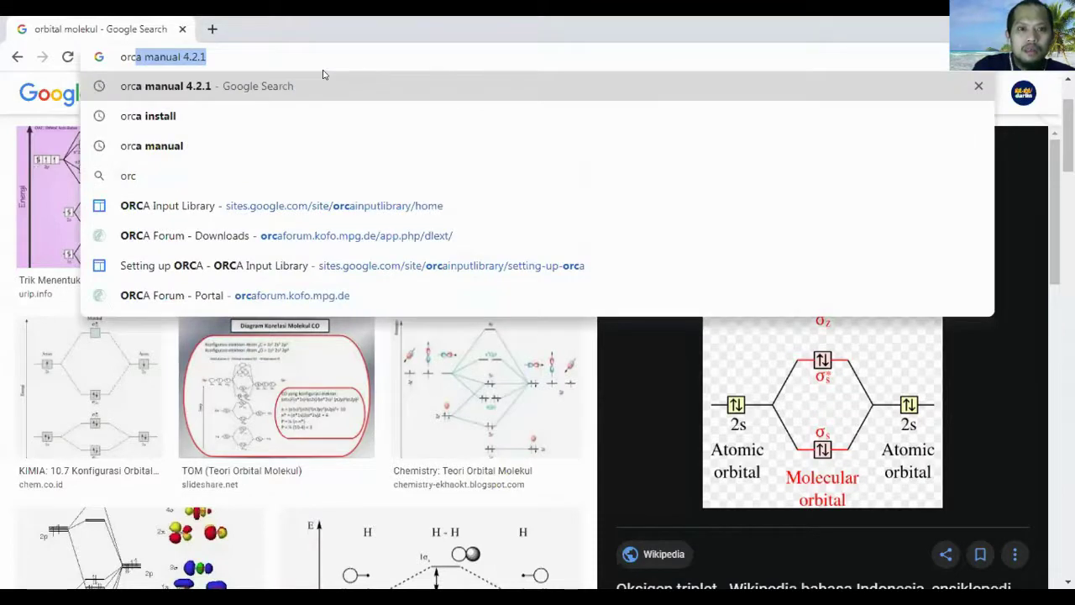
key(Down)
key(Down)
key(Down)
key(Down)
key(Down)
key(Down)
key(Down)
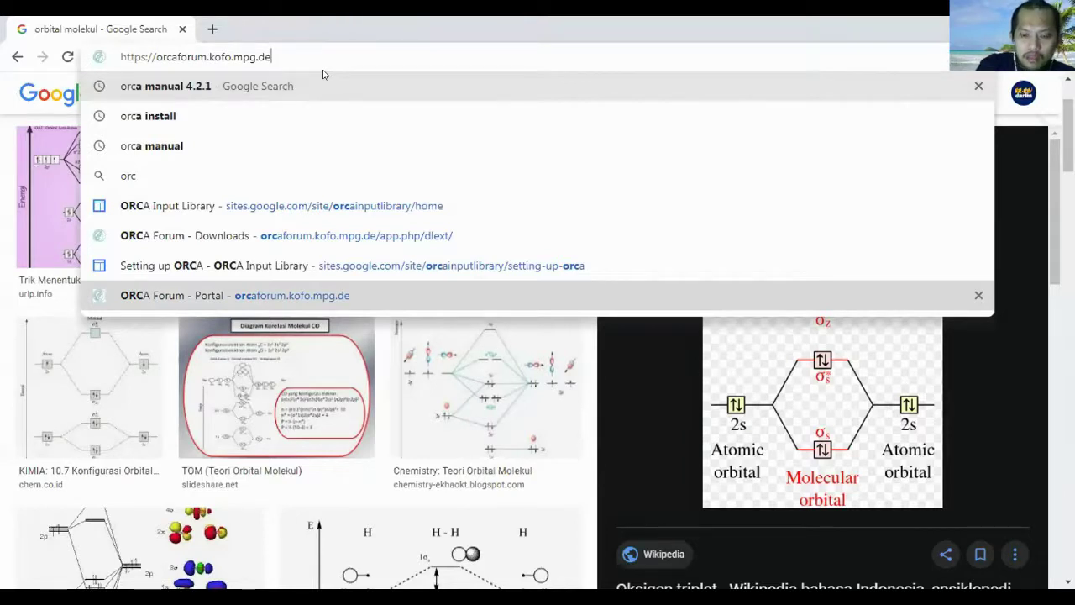
key(Return)
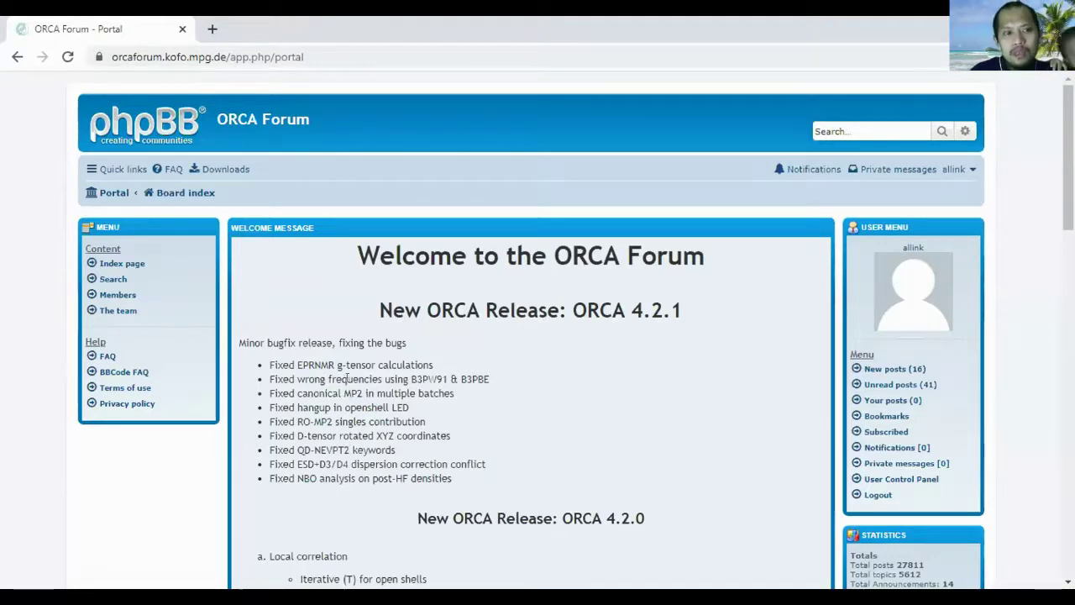
Step: Examine the ORCA Forum portal's account options, web address and ORCA release notes
click(964, 171)
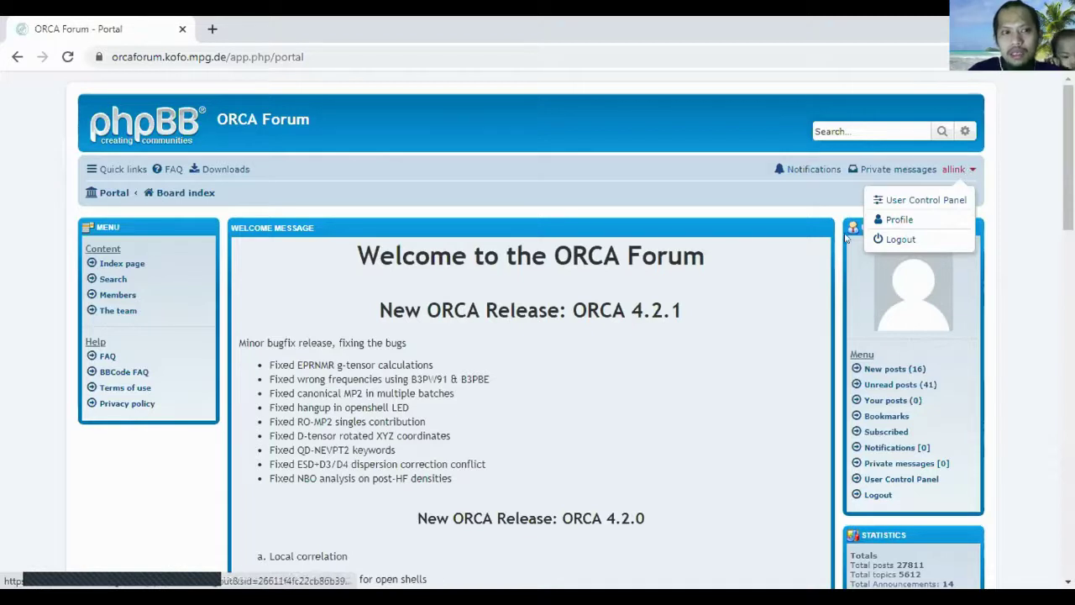
click(754, 278)
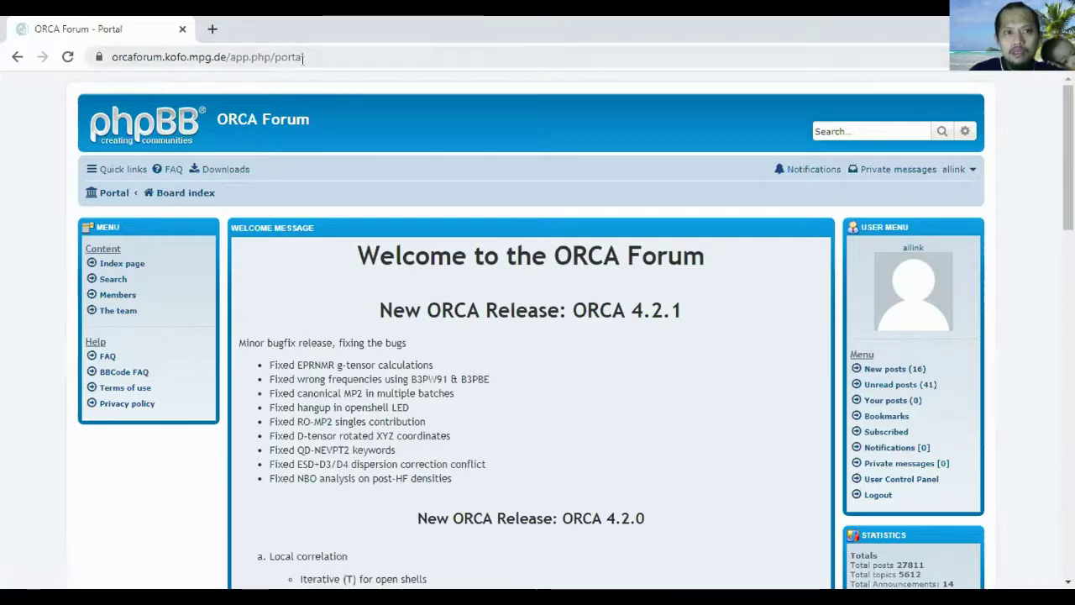
drag(303, 58, 108, 57)
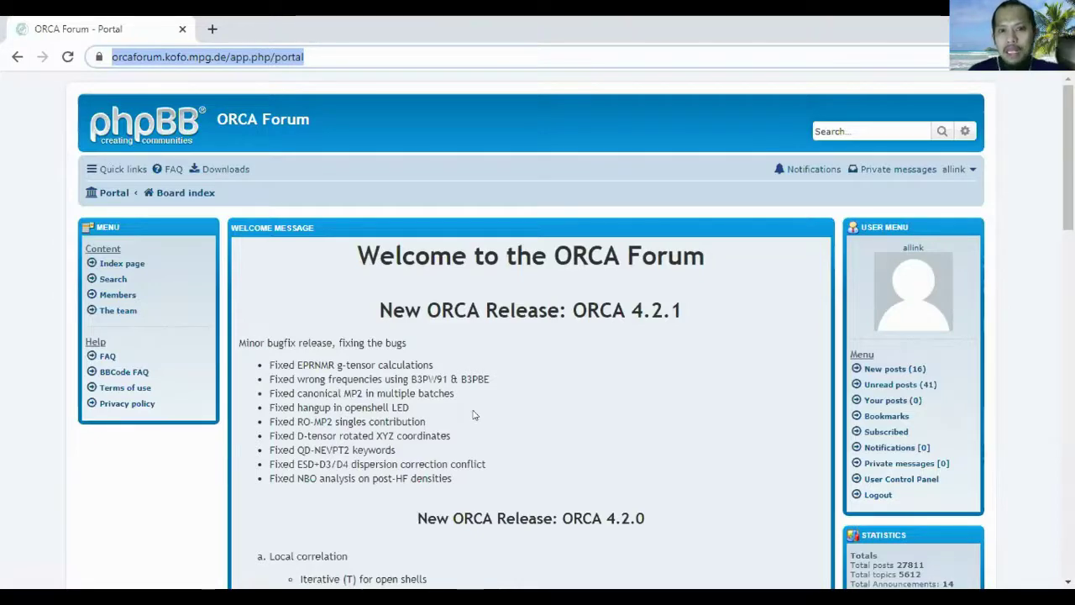
scroll(473, 415, down, 3)
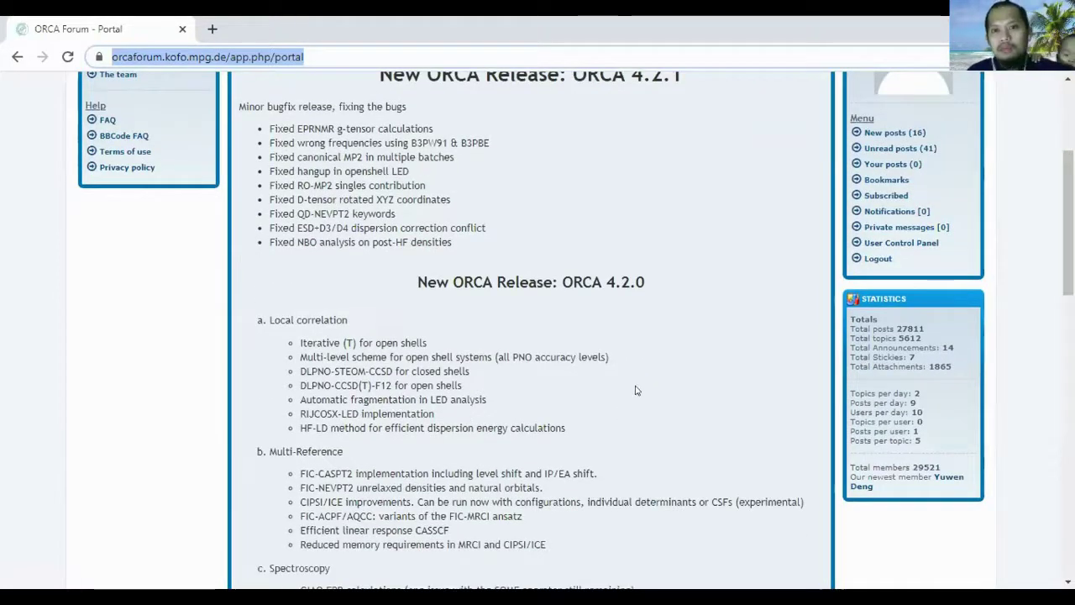
scroll(411, 291, up, 3)
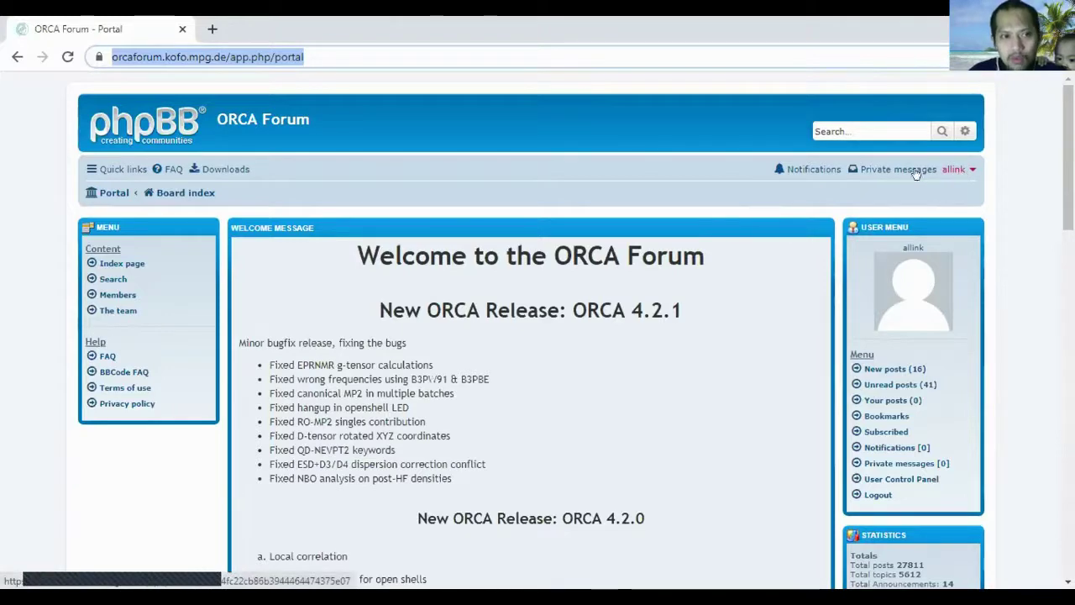
Step: Review the ORCA 4.2.1 packages in the forum's Downloads section and return to the list of download categories
click(224, 170)
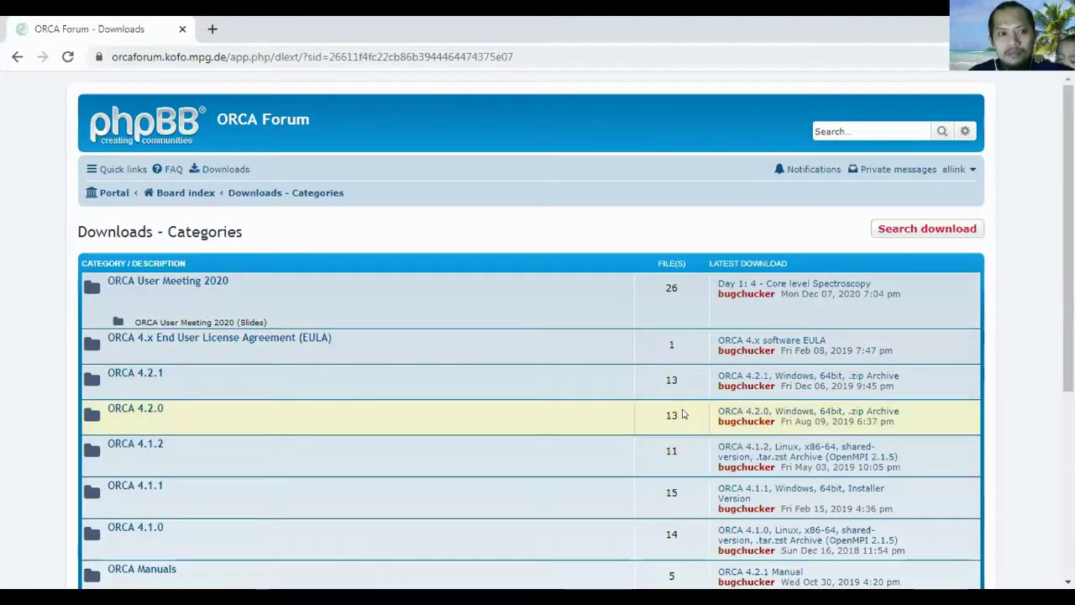
scroll(681, 412, down, 1)
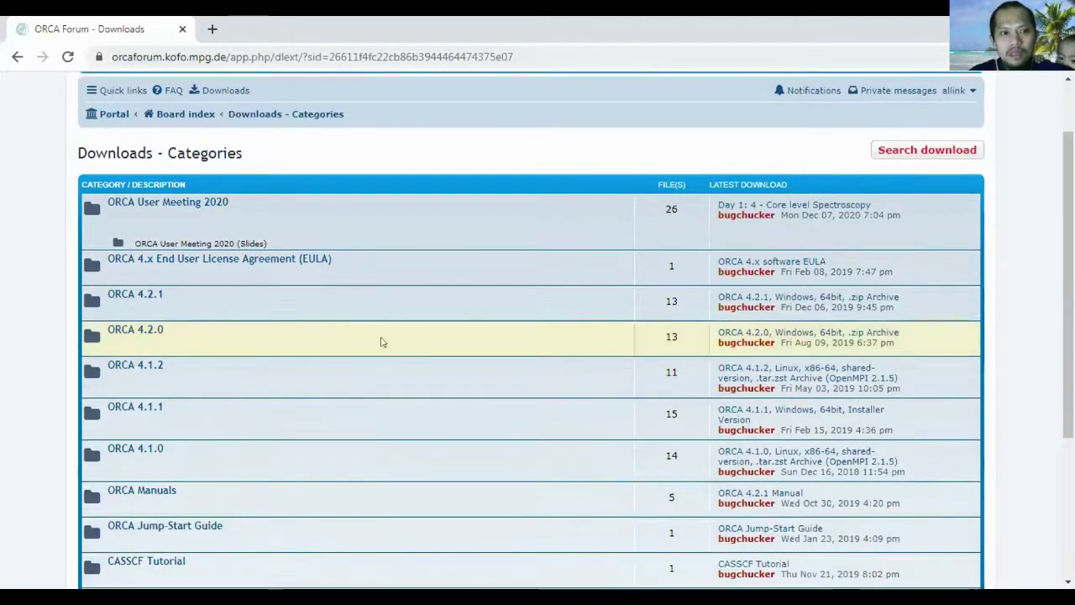
click(145, 296)
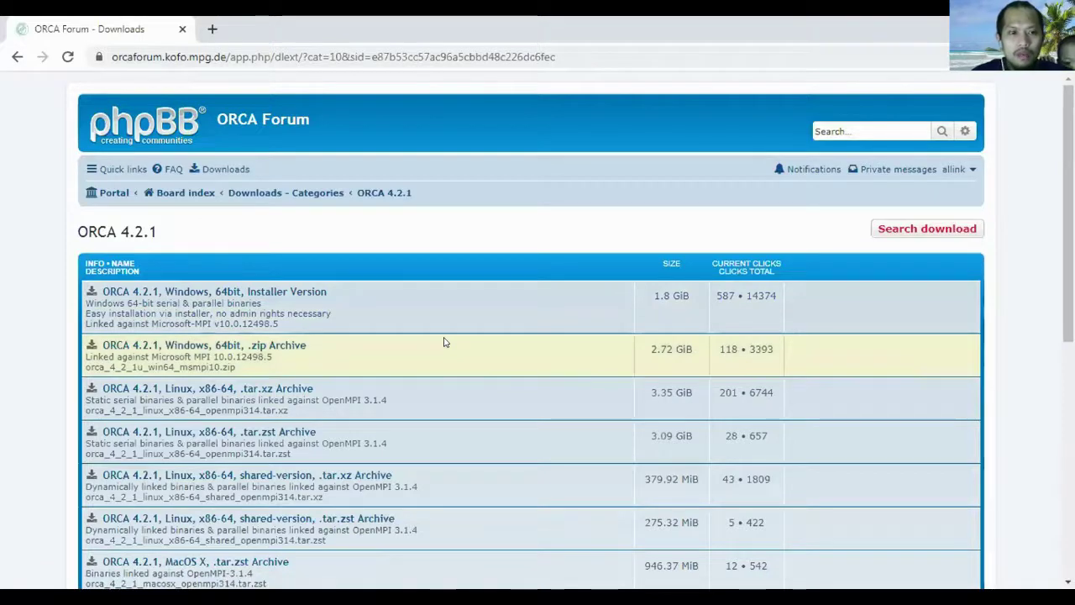
scroll(446, 342, down, 3)
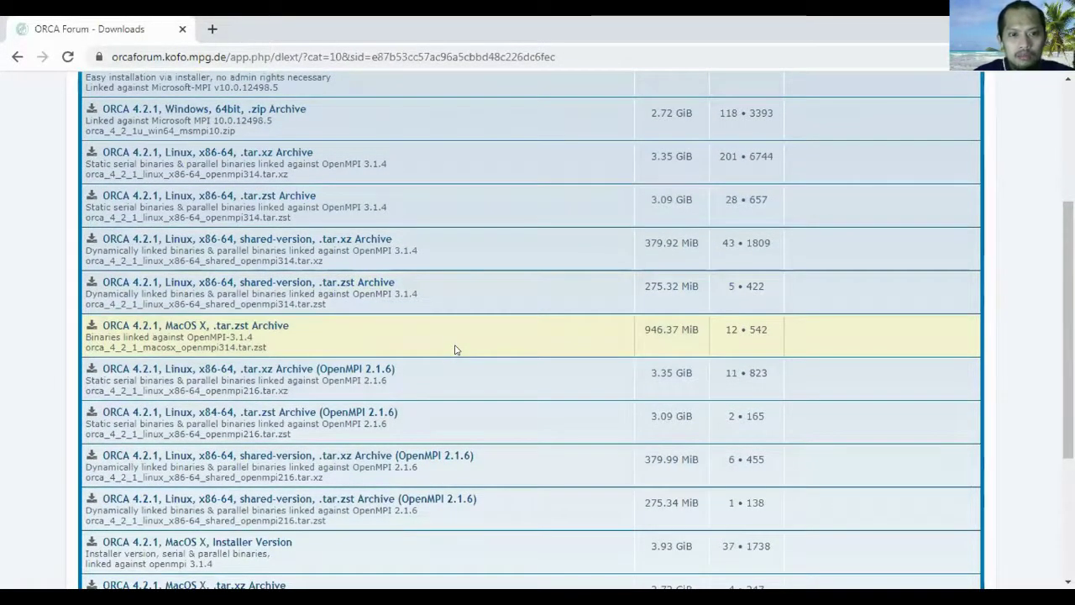
scroll(455, 349, down, 3)
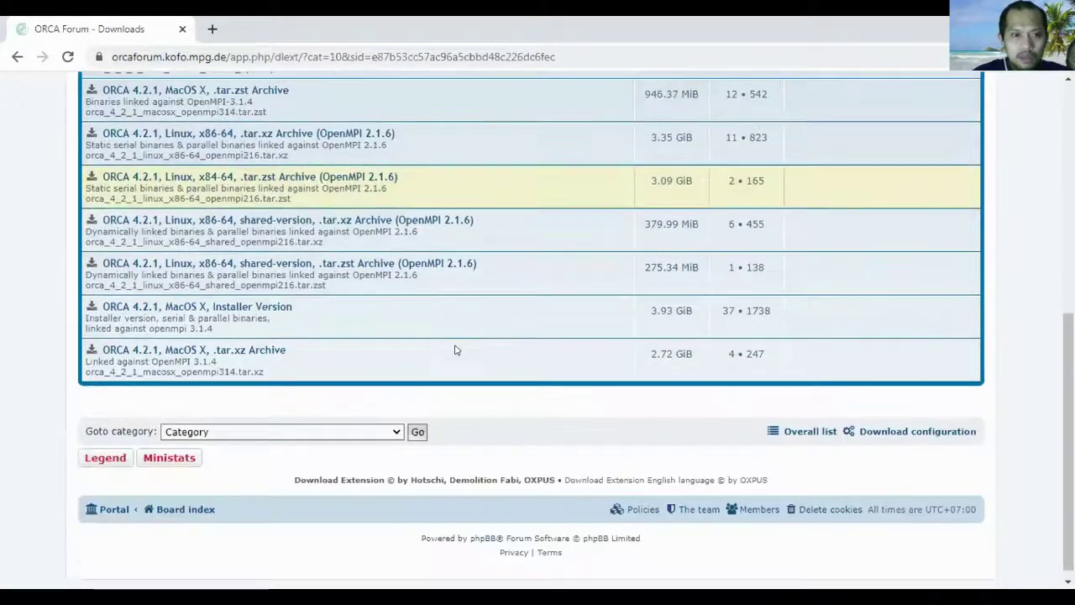
scroll(455, 349, up, 6)
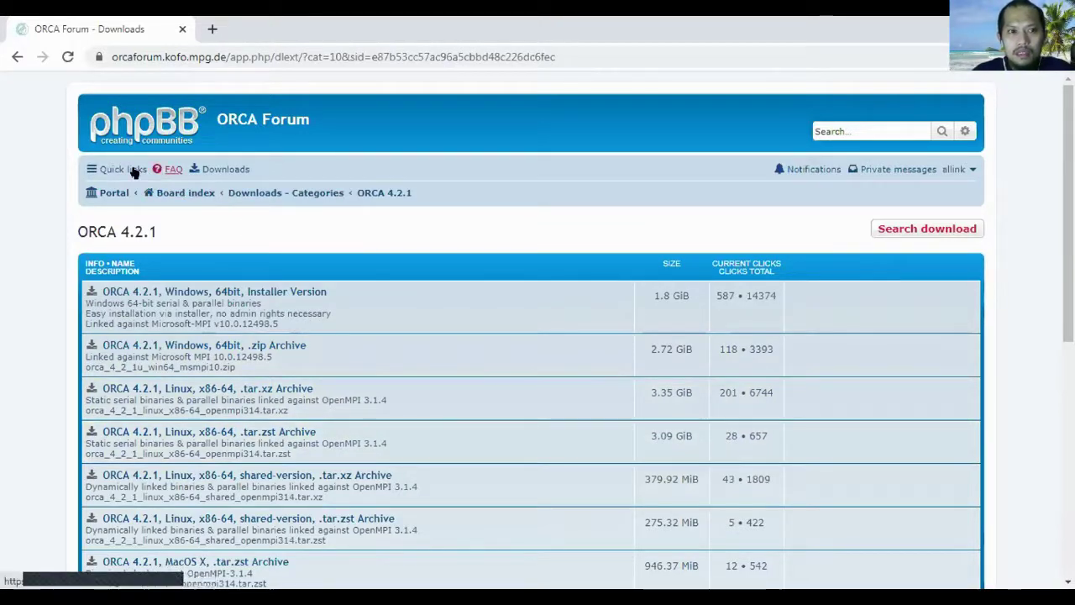
click(17, 56)
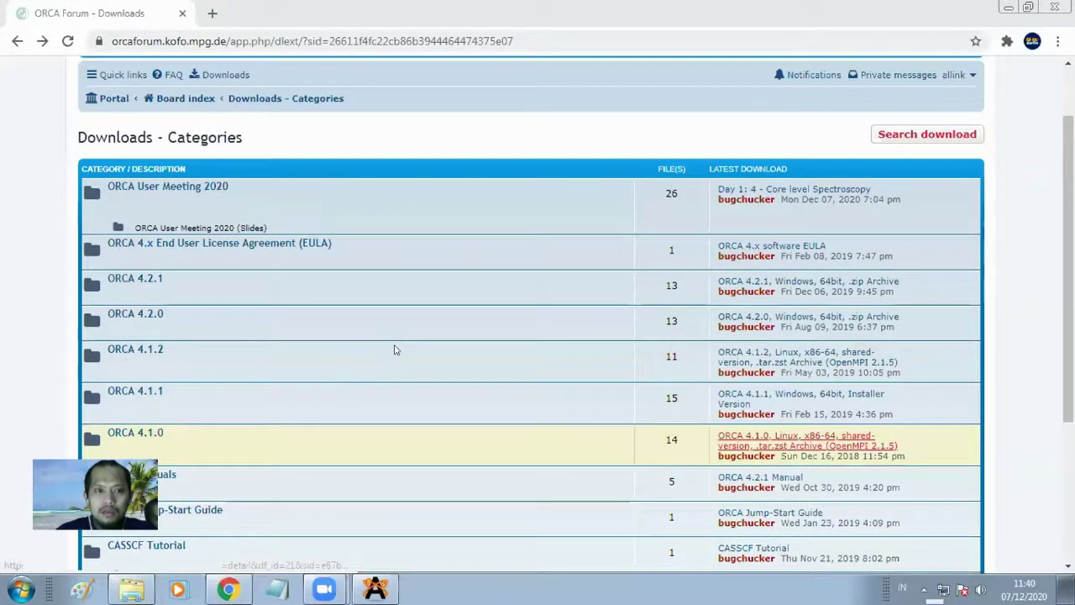
Step: Open the bookmarked ORCA Input Library in a new tab and bring up ORCA_Configuration.pdf from its Setting up ORCA page
key(ctrl+t)
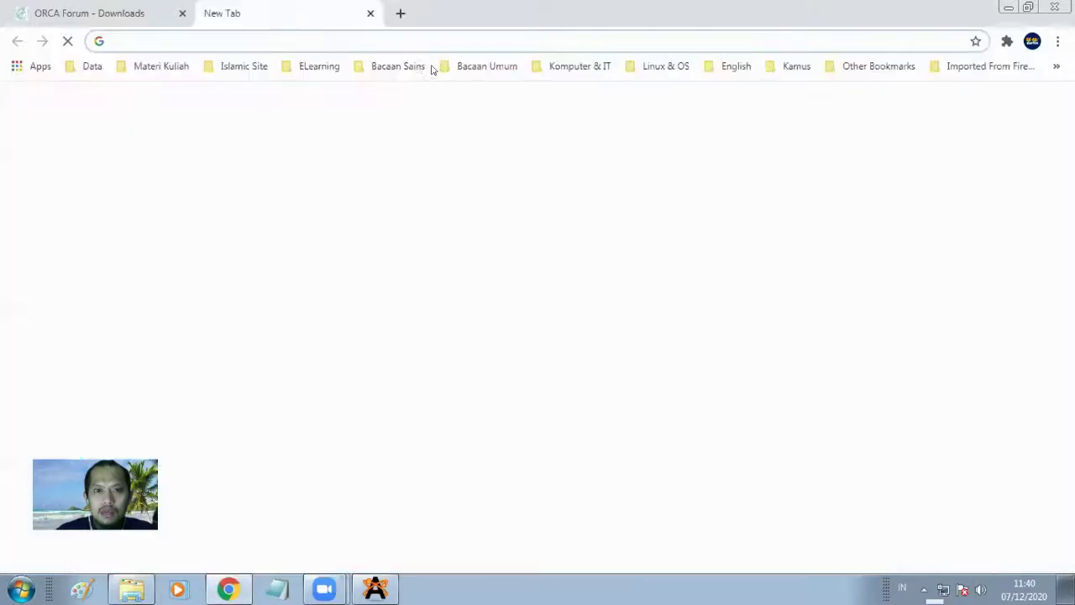
click(580, 66)
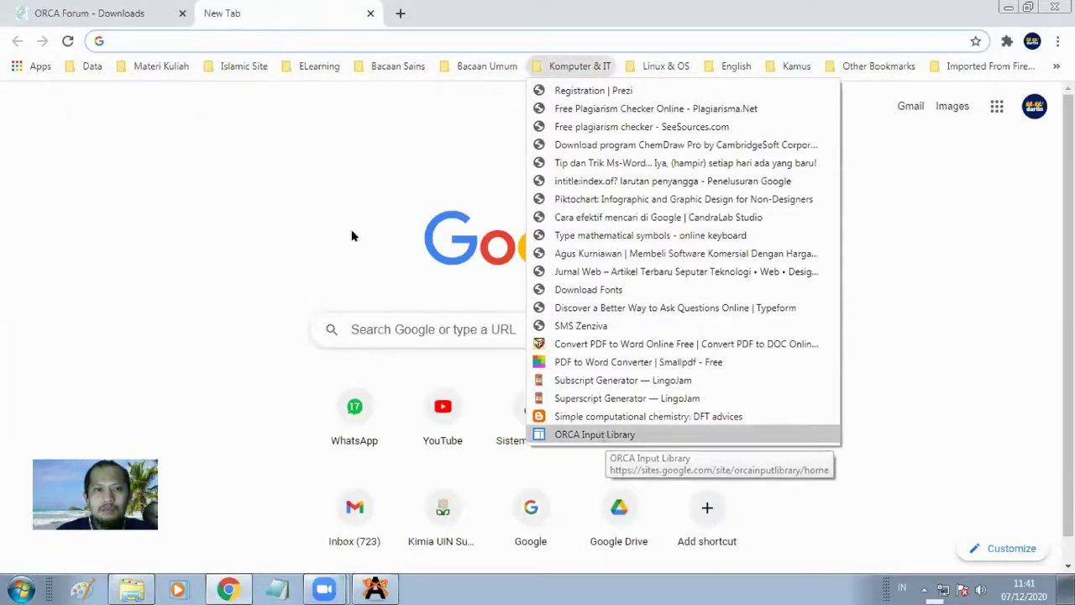
key(Return)
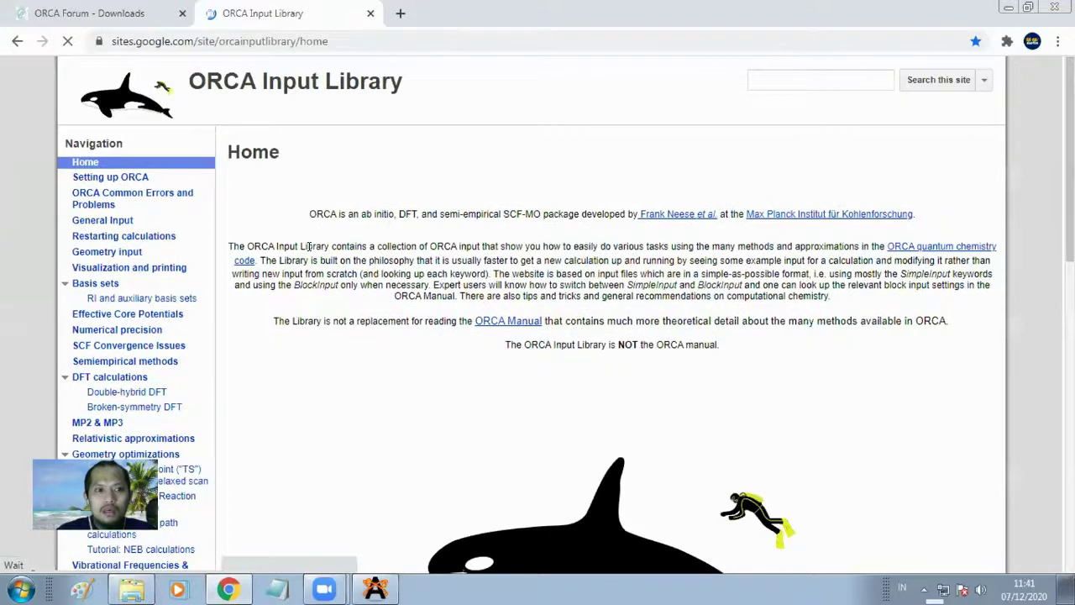
click(124, 175)
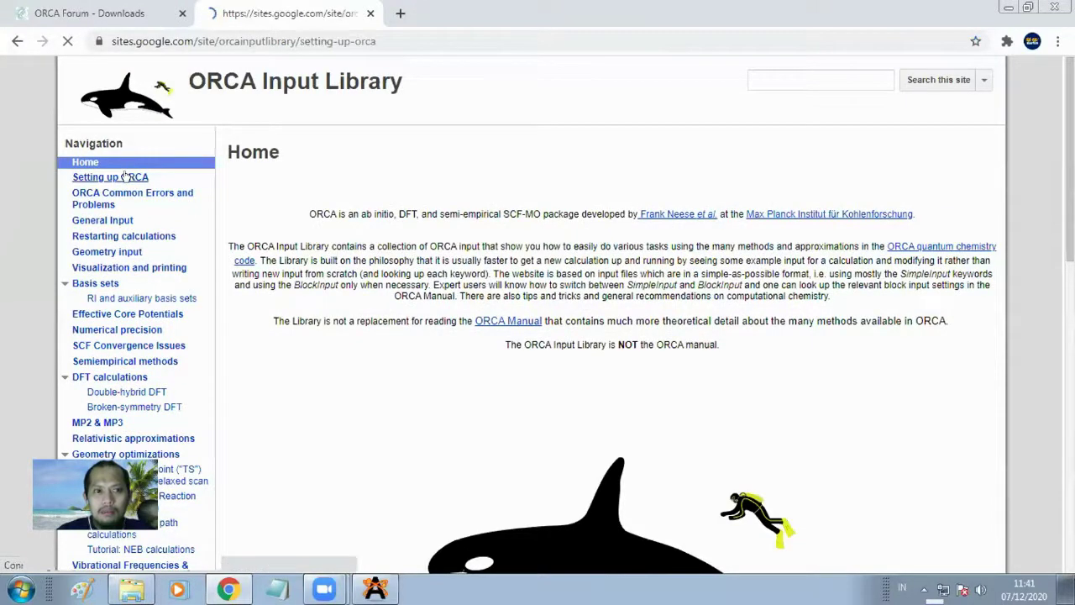
scroll(521, 388, down, 5)
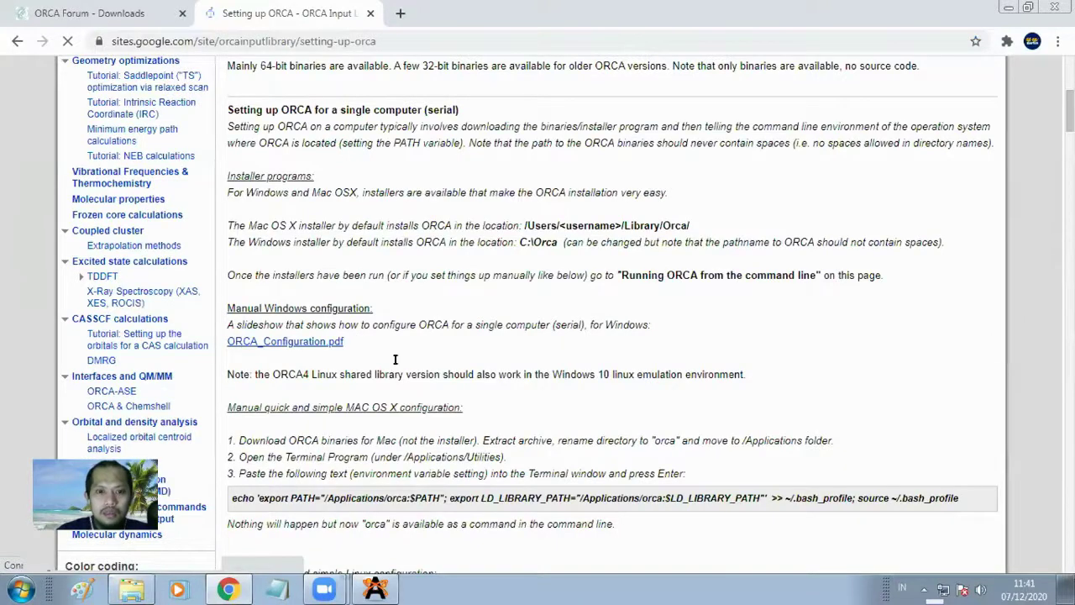
scroll(395, 359, down, 1)
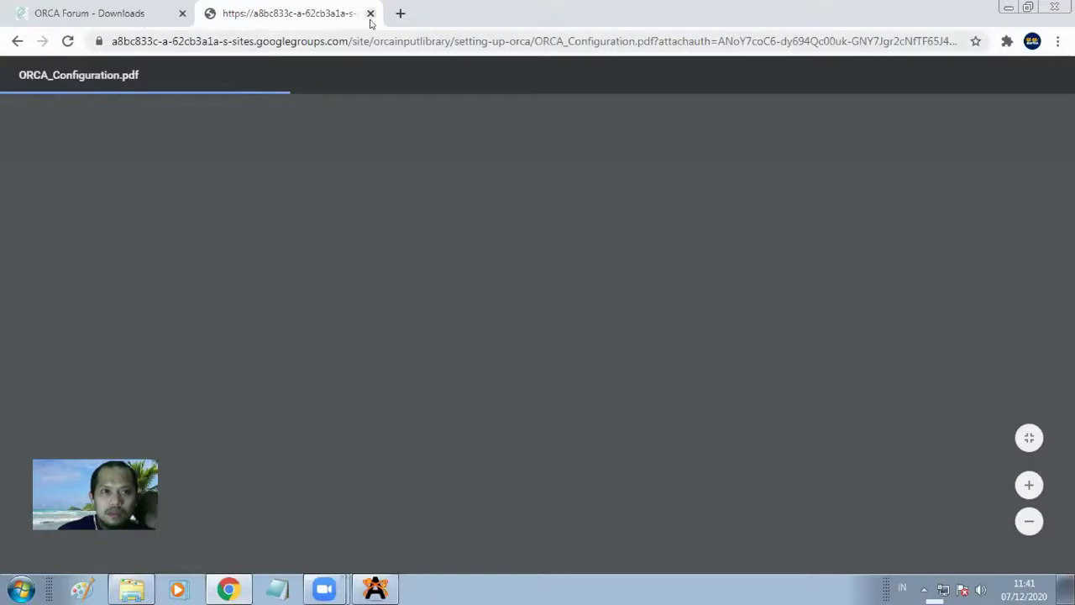
Step: Open the ORCA Input Library home page again in a separate tab from the Komputer & IT bookmarks
click(400, 12)
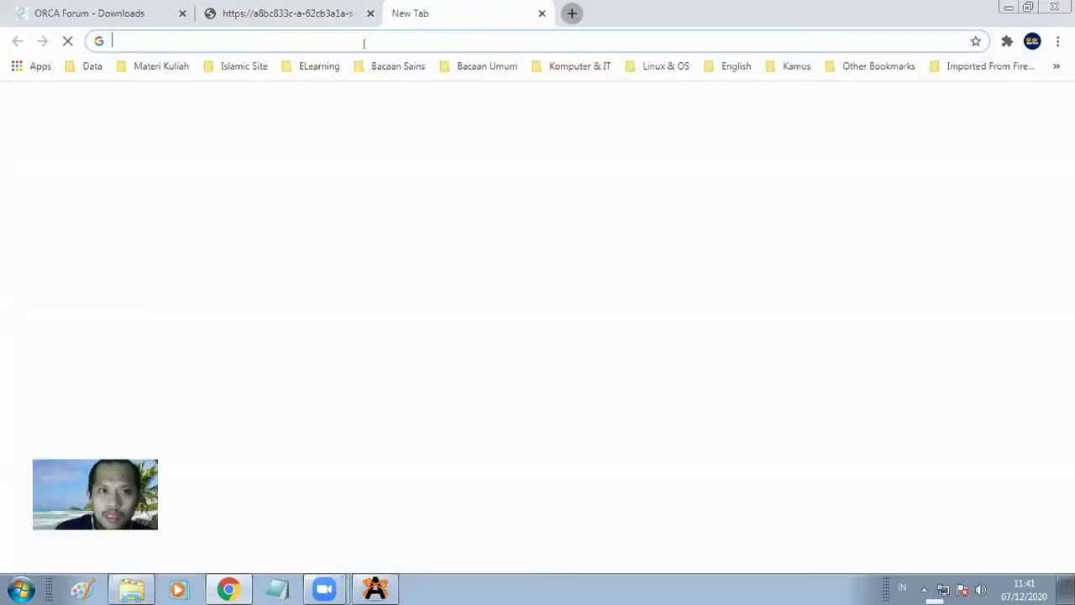
click(561, 67)
click(599, 434)
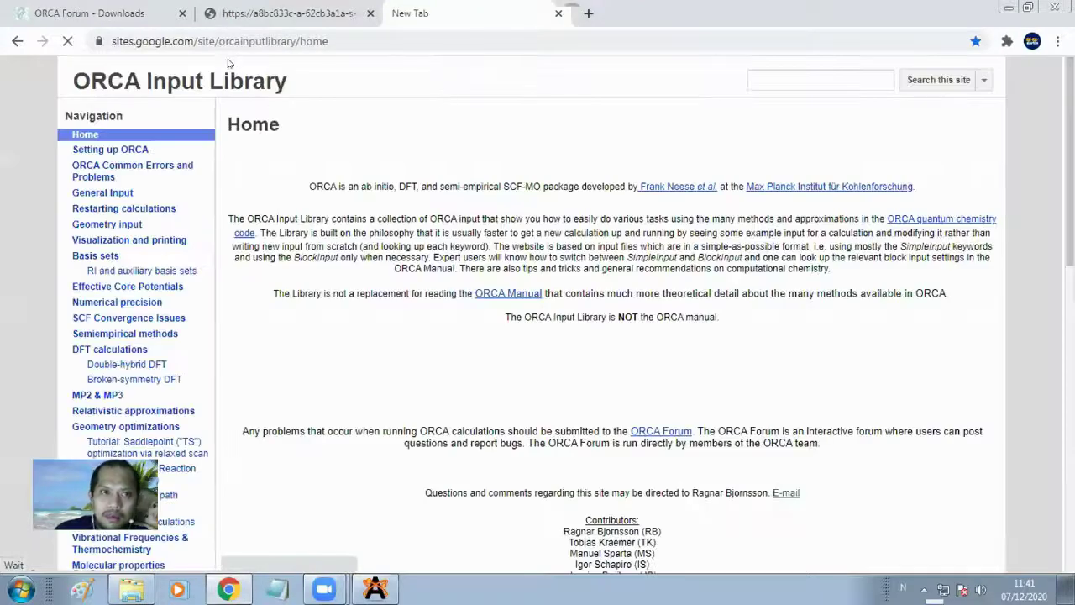
Step: Return to ORCA_Configuration.pdf and examine the slide on setting the PATH variable to the ORCA directory under Windows Vista / 7
click(344, 15)
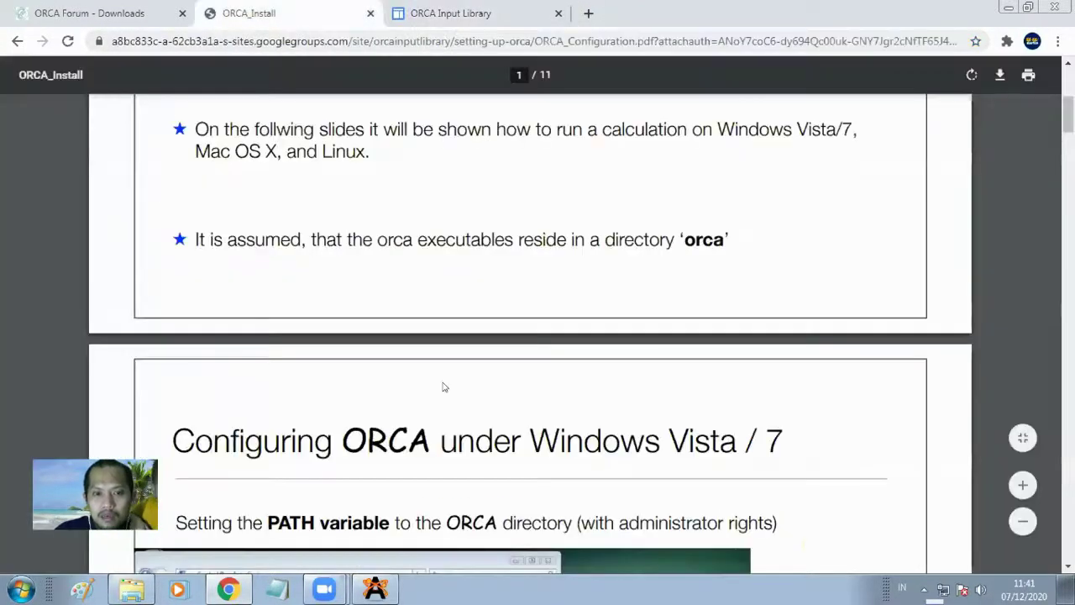
scroll(598, 336, down, 4)
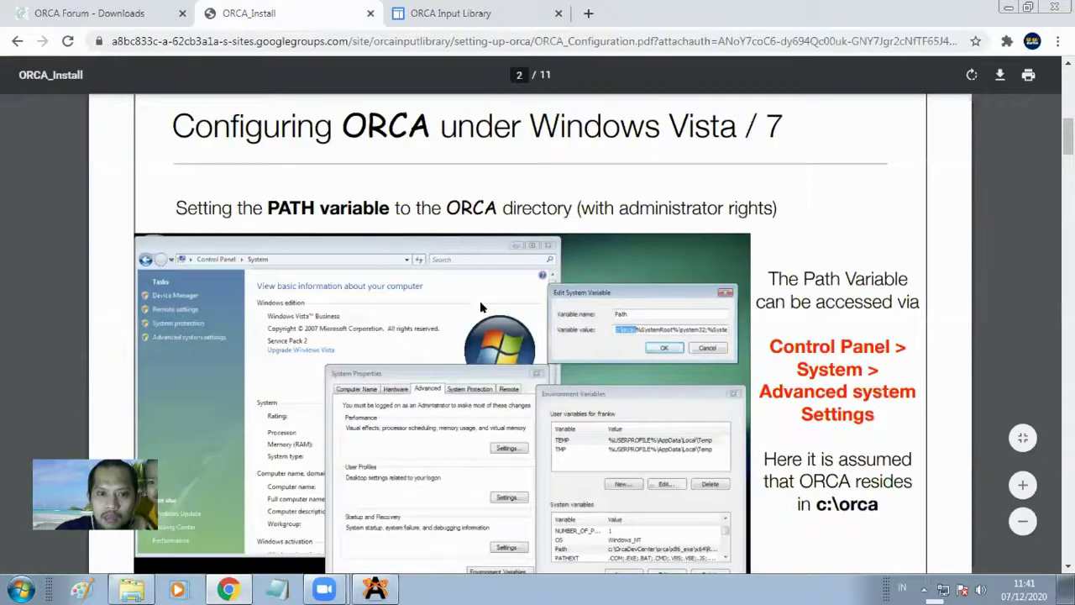
scroll(816, 315, down, 1)
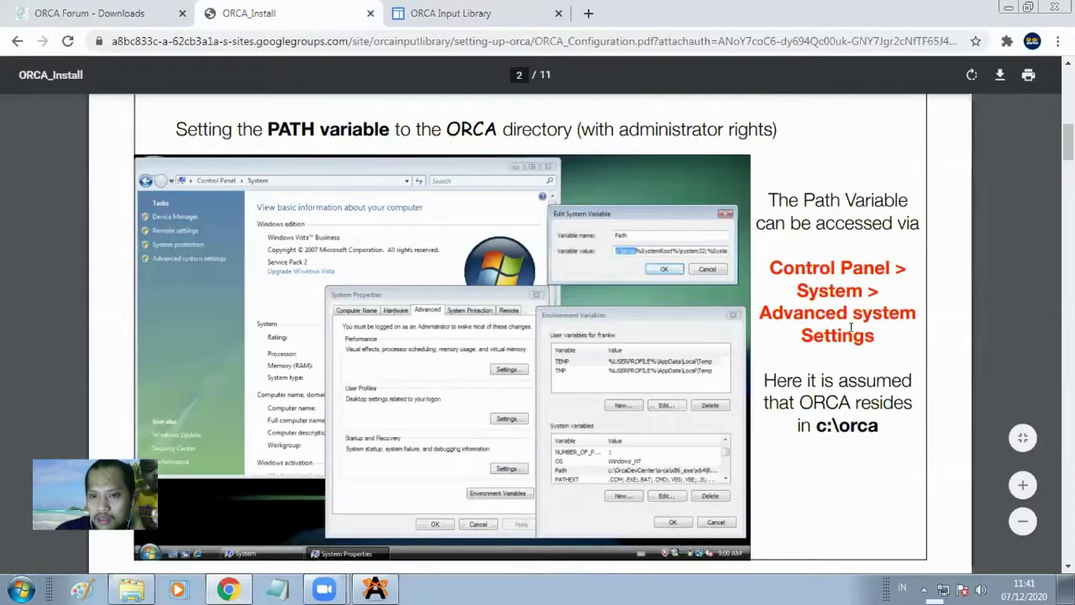
scroll(857, 337, down, 2)
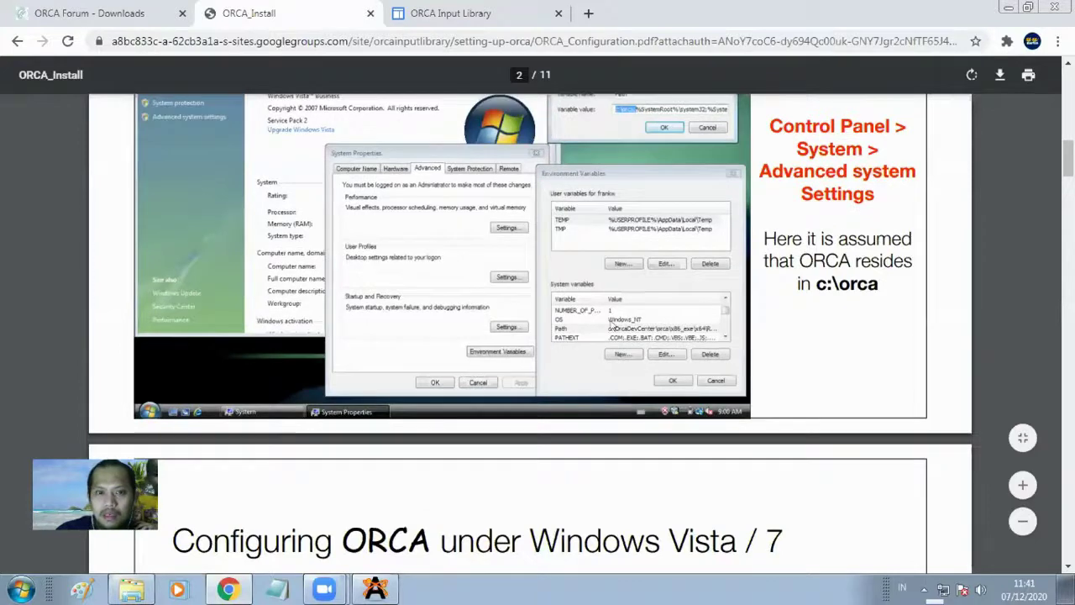
Step: Examine the slide on setting the PATH variable to the ORCA directory as a normal user under Windows Vista / 7
scroll(860, 343, down, 2)
scroll(593, 459, down, 3)
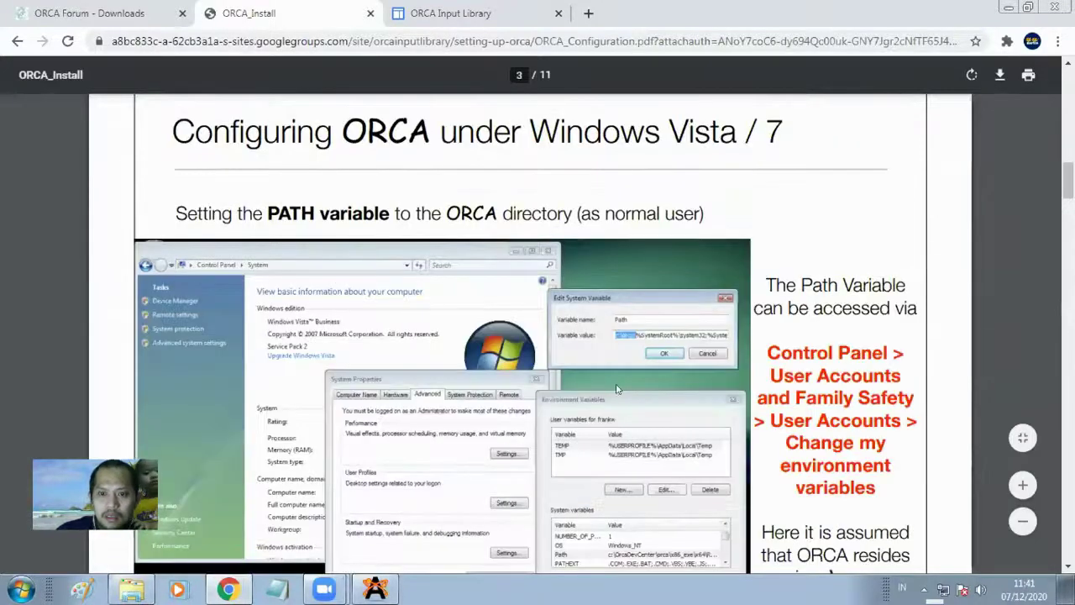
scroll(837, 371, down, 1)
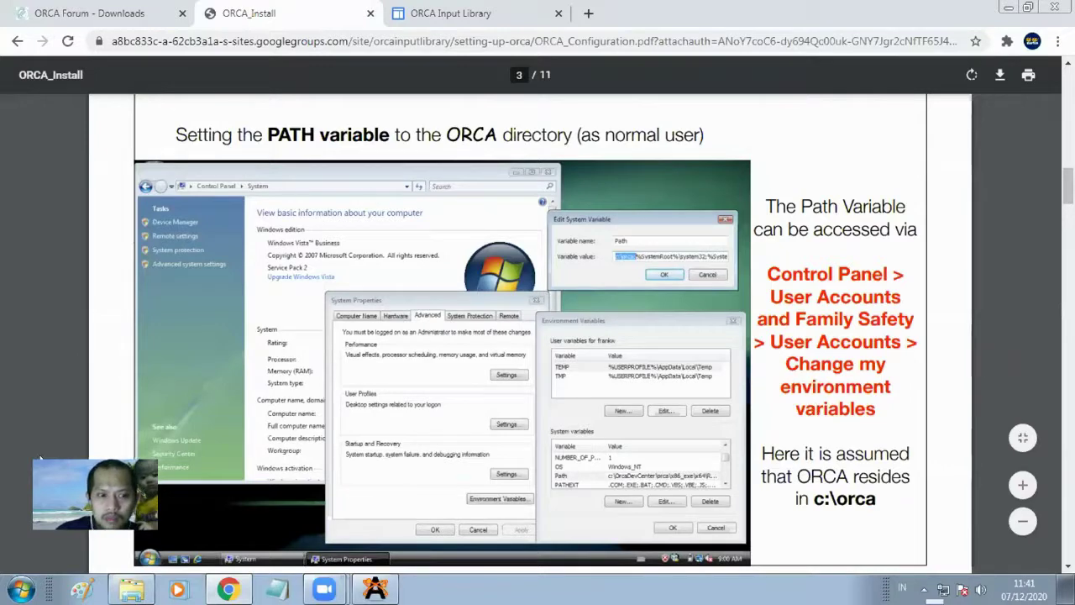
Step: Open the Windows Control Panel and compare it with the route to the environment variables described in the ORCA slide
key(super)
click(241, 344)
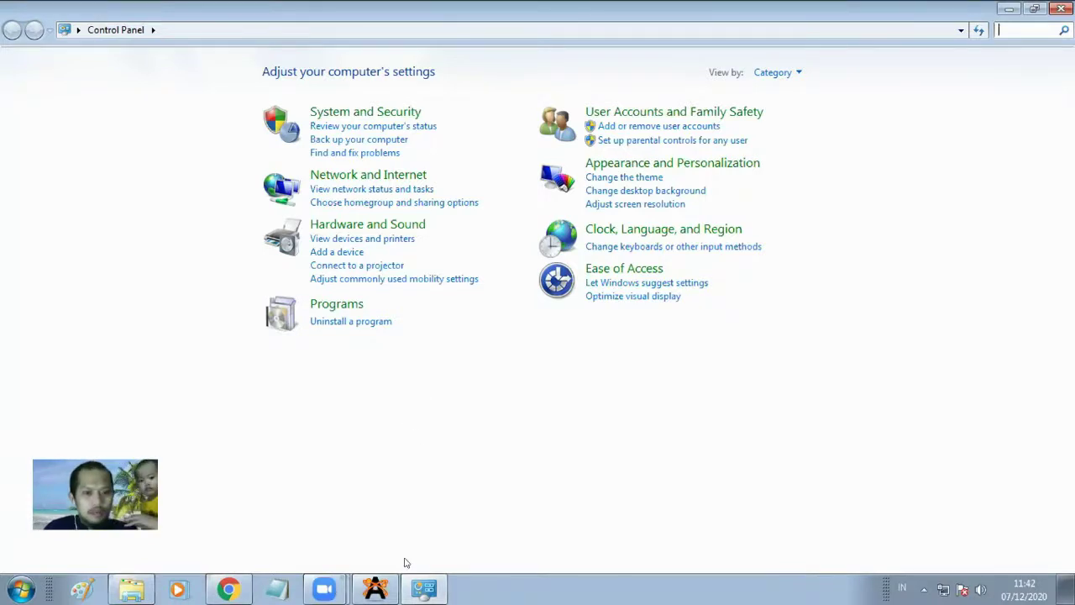
click(227, 588)
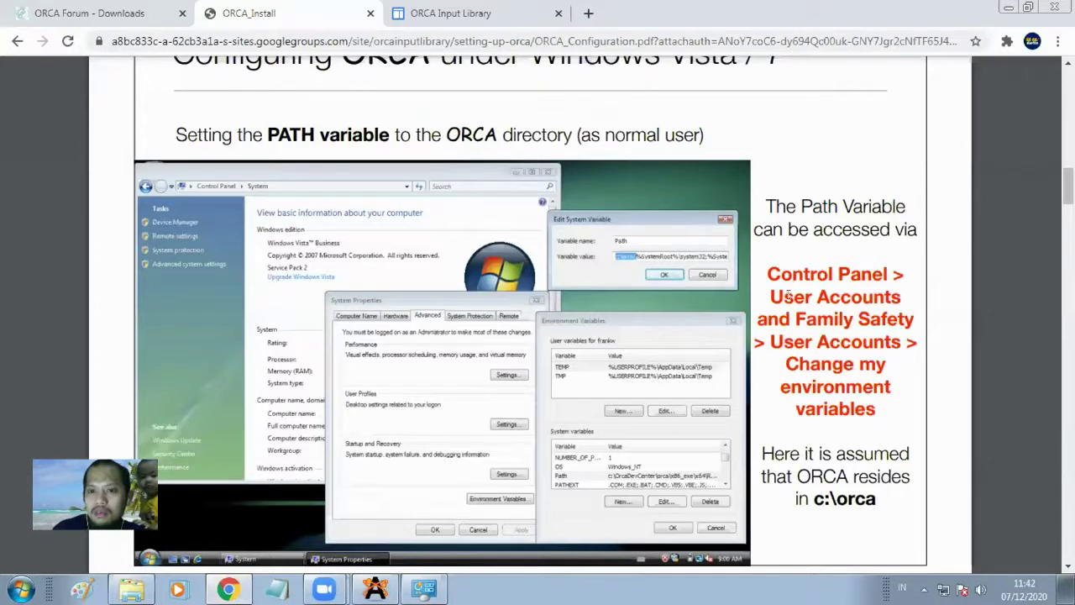
key(alt+Tab)
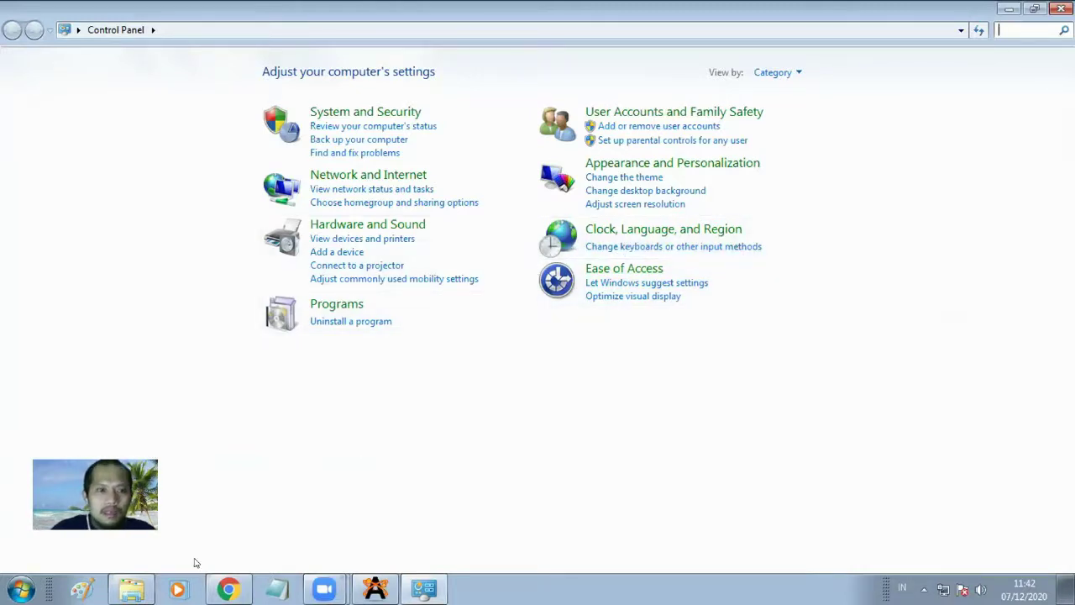
Step: Switch to File Explorer and open the properties of Computer to show the basic system information
click(132, 584)
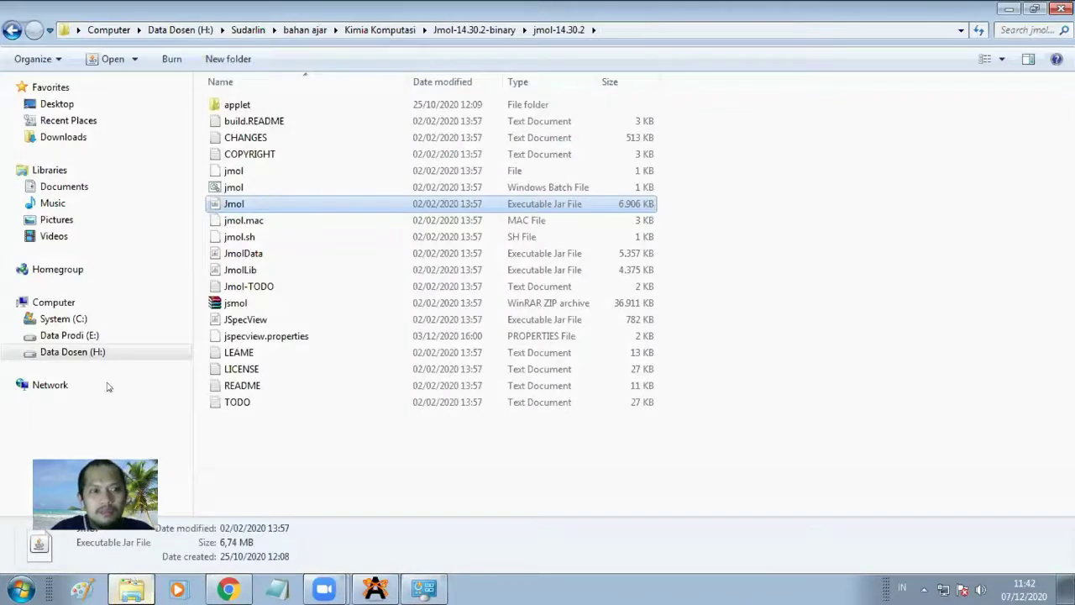
right_click(50, 302)
key(Escape)
right_click(43, 306)
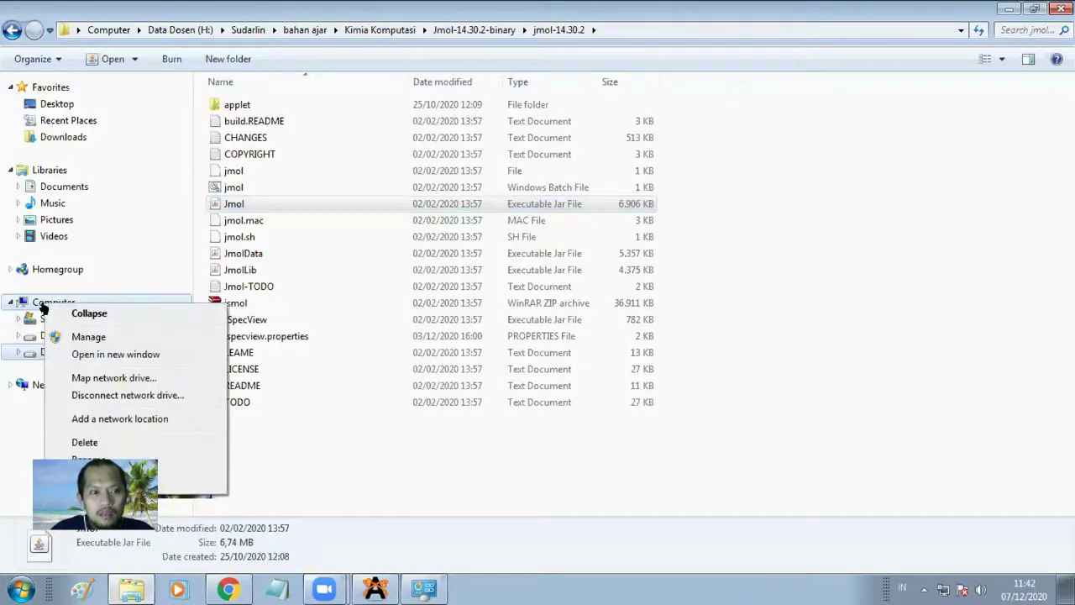
click(92, 484)
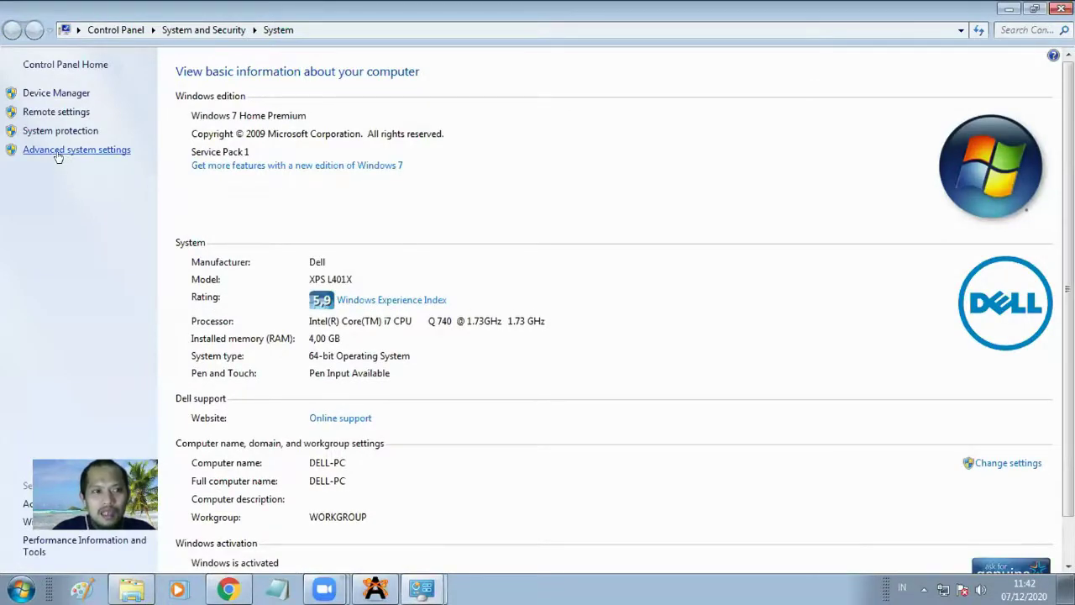
Step: Bring the Control Panel window forward and close all open Control Panel windows
click(422, 588)
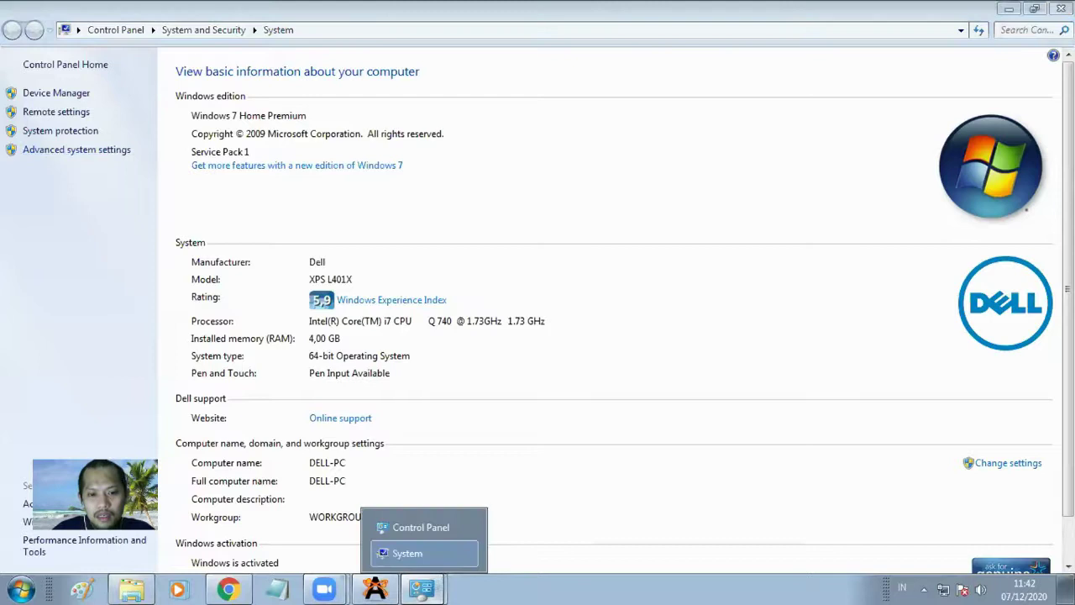
click(420, 527)
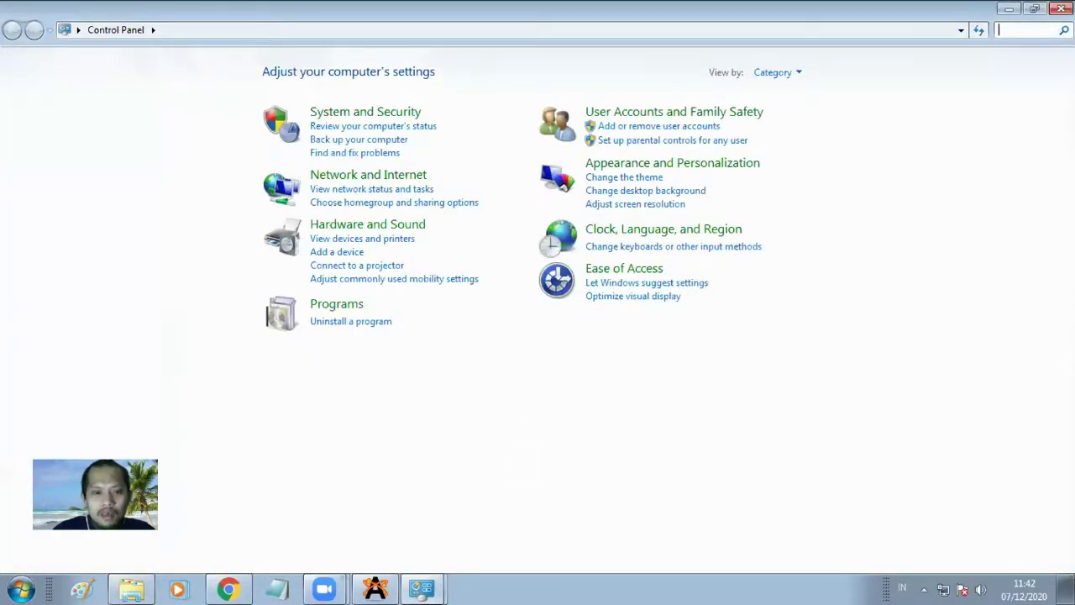
click(405, 597)
right_click(422, 588)
click(395, 557)
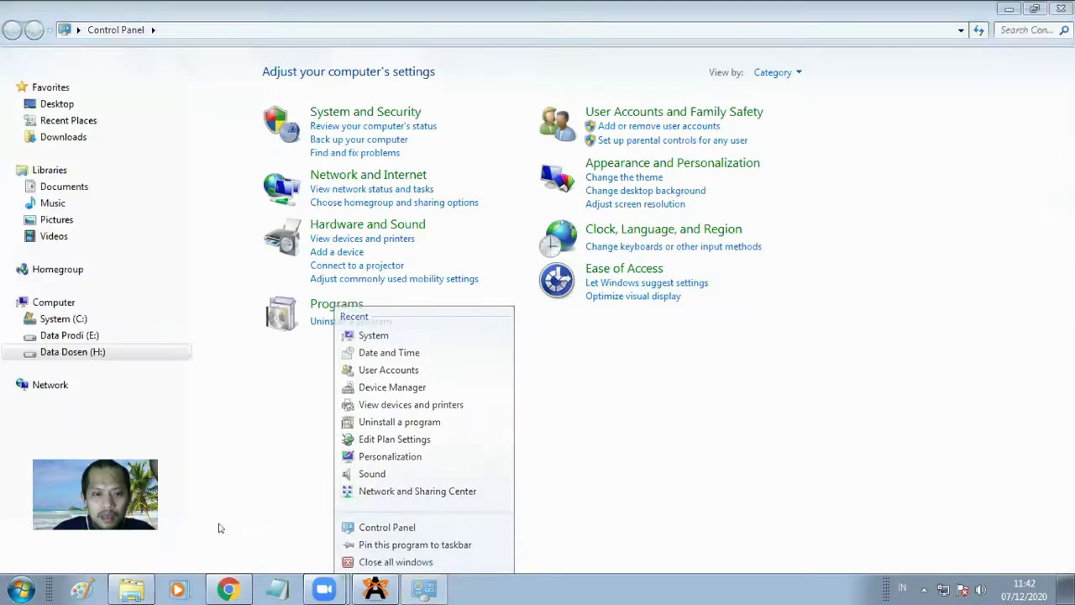
Step: Open the advanced system settings from the properties of Computer in File Explorer and reposition the System Properties dialog
right_click(23, 302)
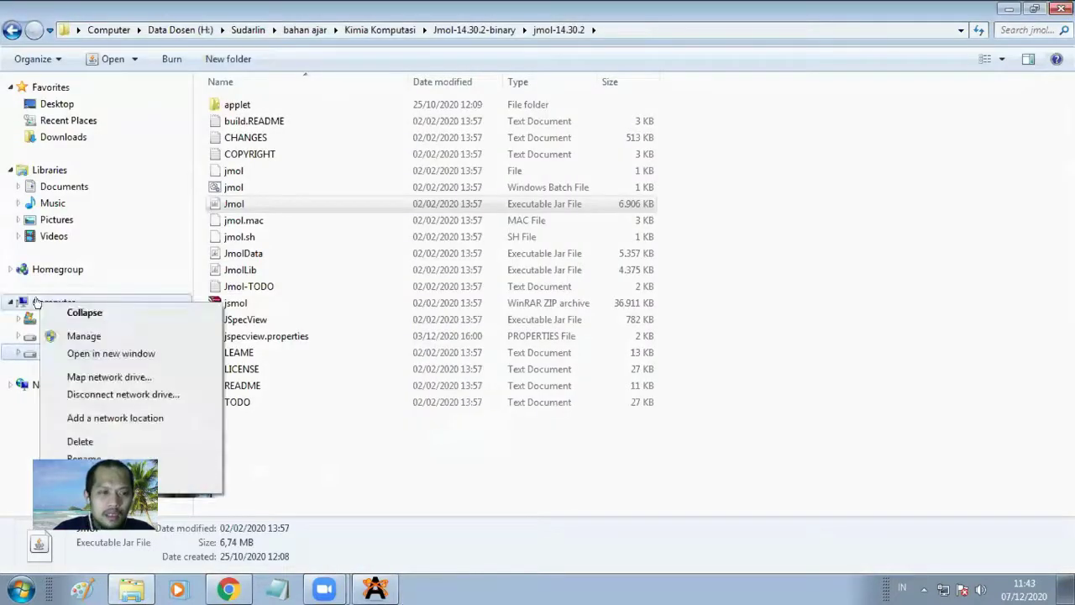
click(347, 476)
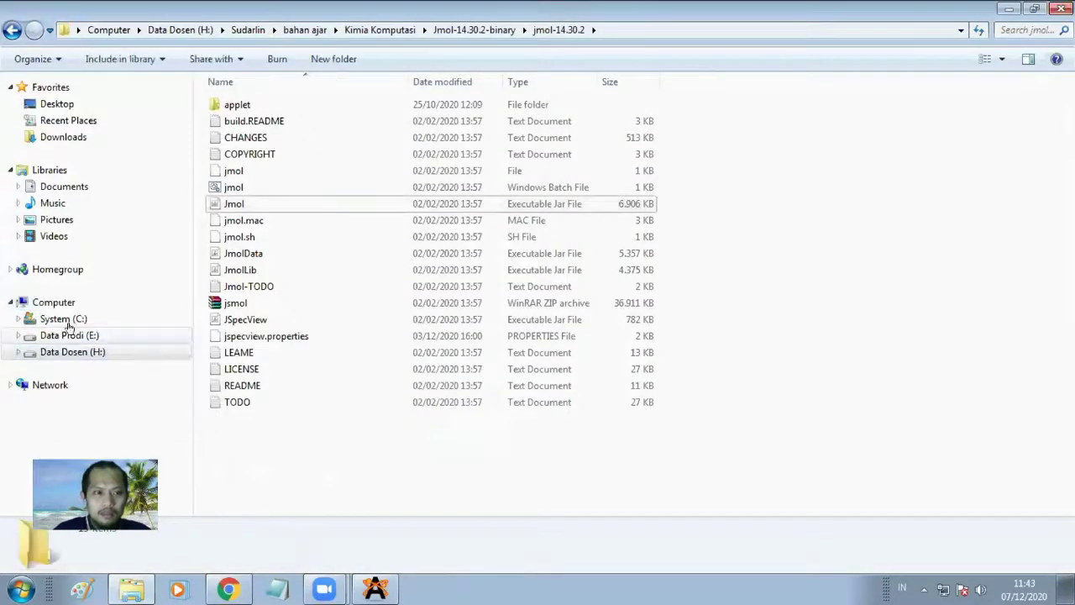
right_click(25, 302)
click(168, 483)
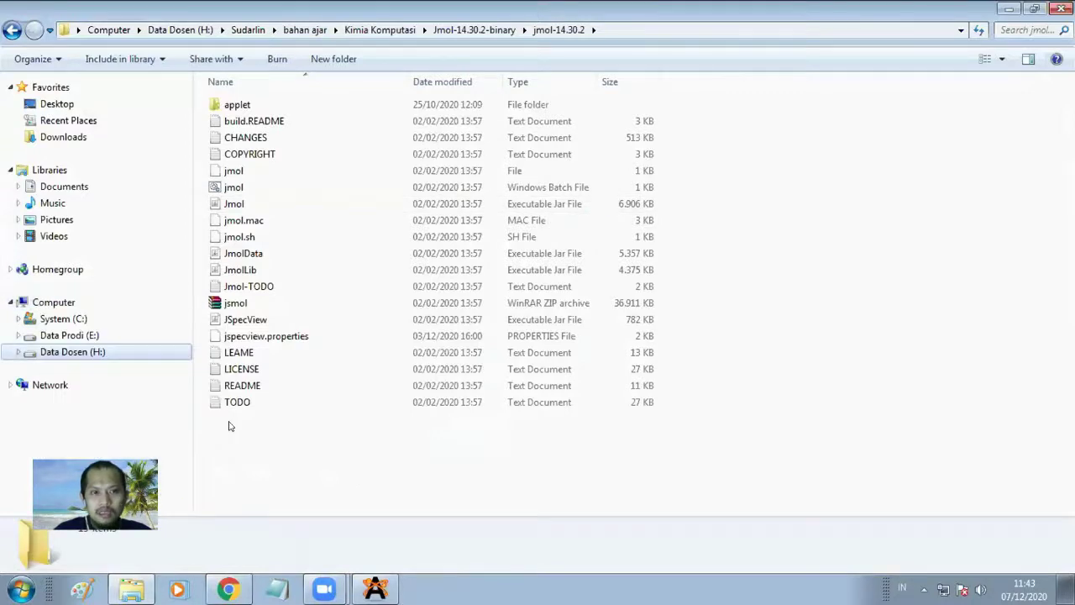
click(53, 149)
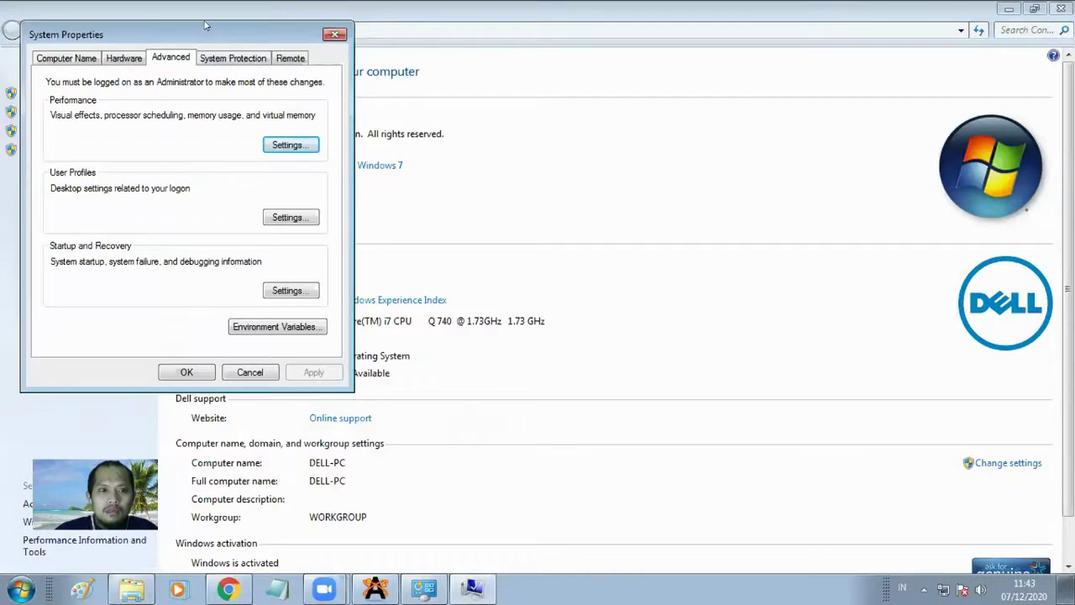
drag(207, 37, 231, 45)
Step: Open the environment variables and select the Orca entry among the system variables
click(307, 338)
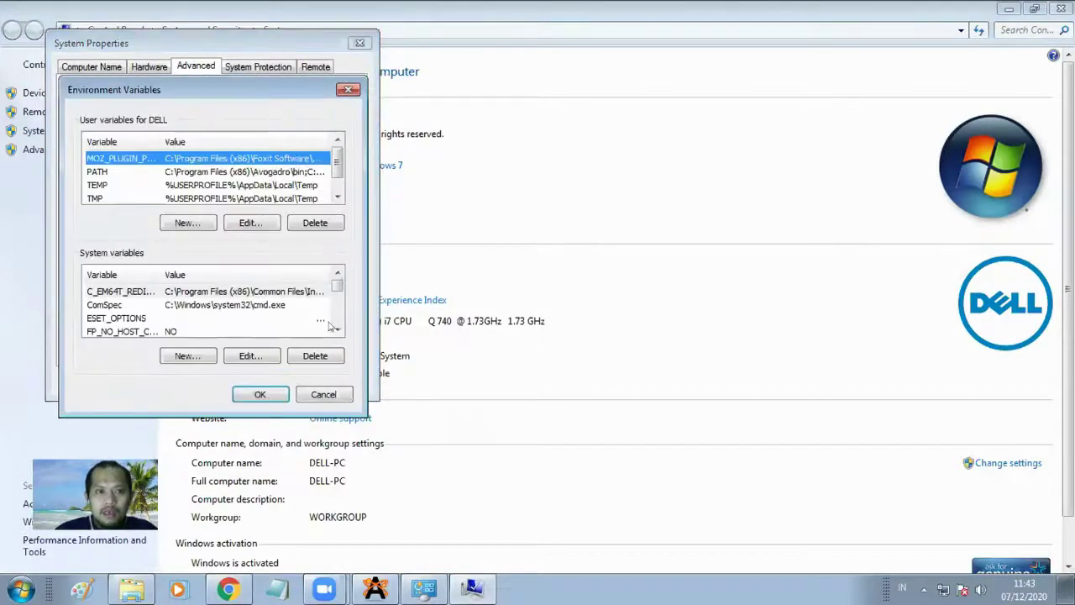
scroll(207, 328, down, 1)
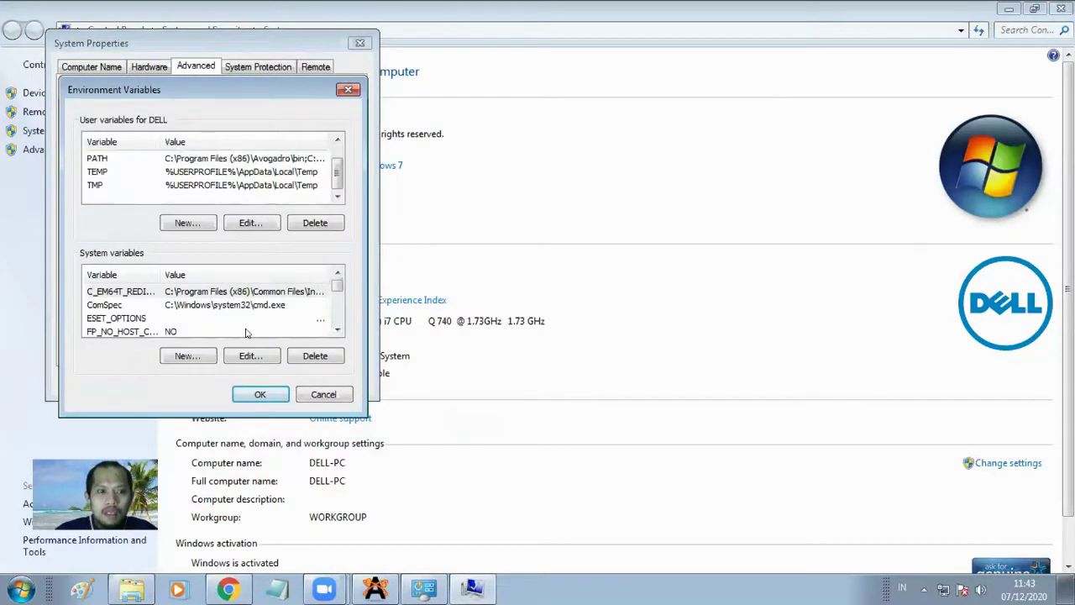
click(337, 330)
click(336, 330)
click(336, 330)
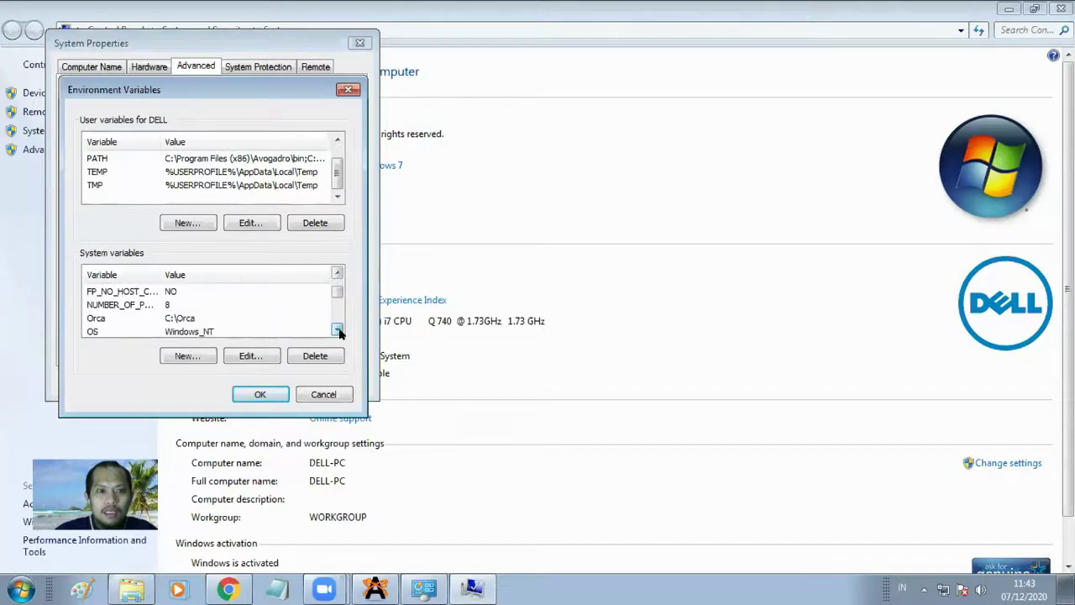
click(95, 321)
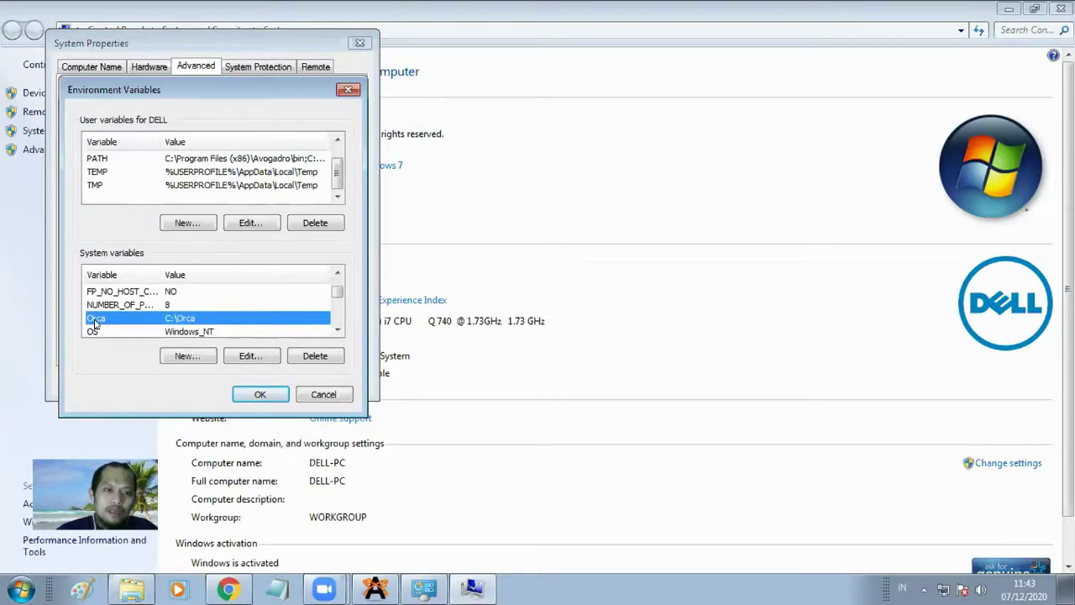
Step: Show the blank form for a new system variable, cancel it and leave the environment variables without saving
click(192, 357)
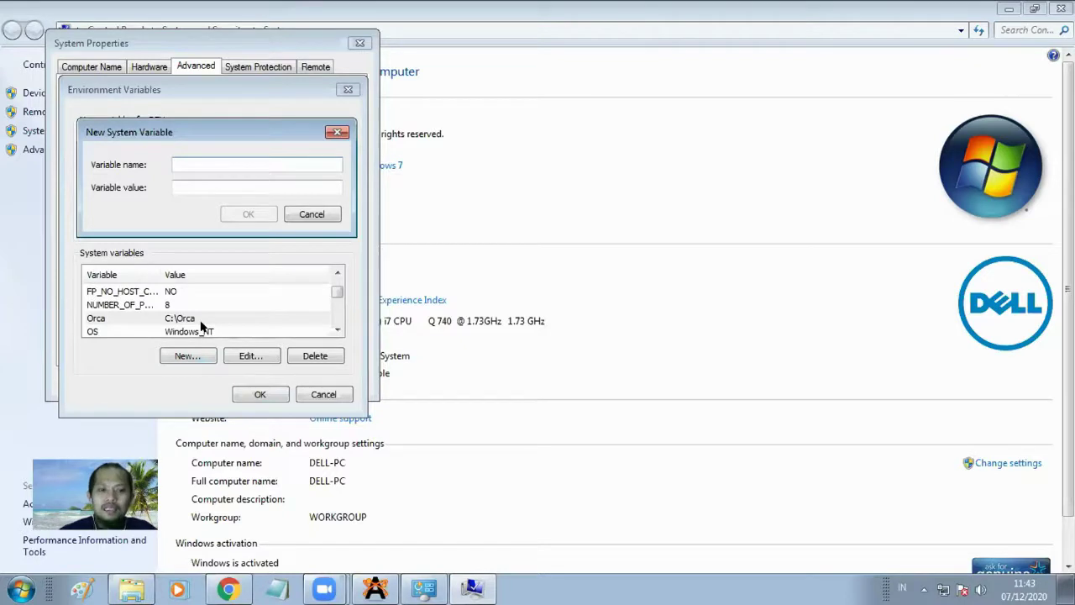
click(310, 213)
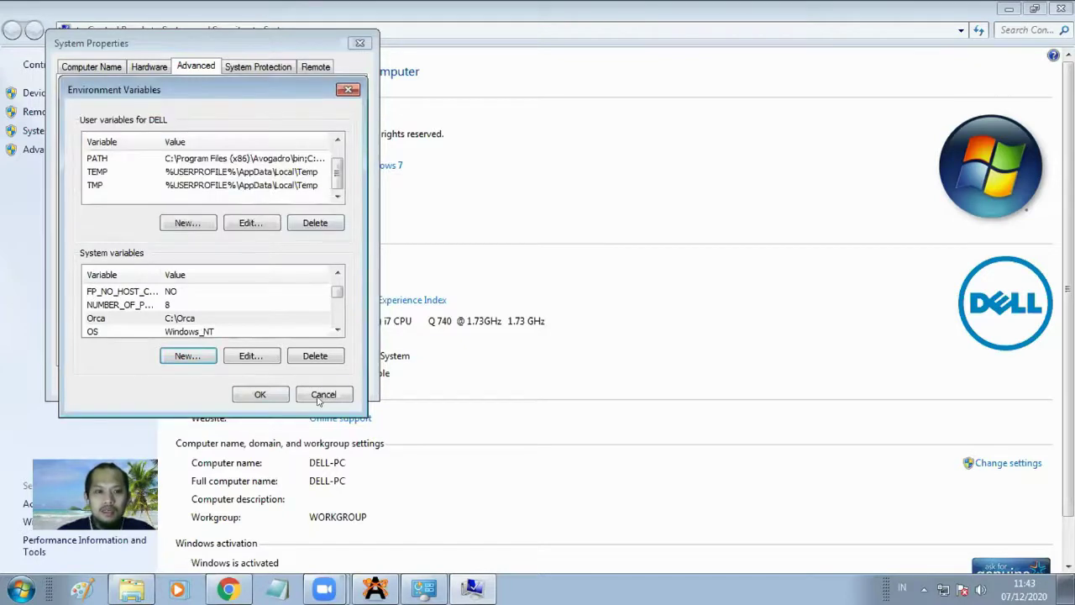
click(320, 398)
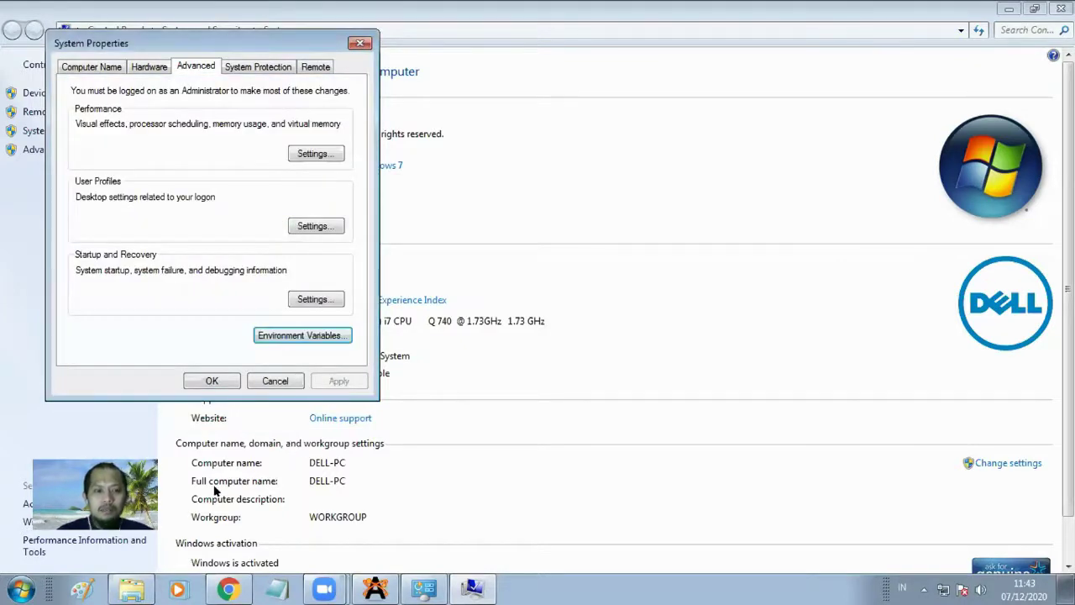
Step: Switch to File Explorer, open the Orca folder on System (C:) and look through its program files
key(alt+Tab)
click(63, 319)
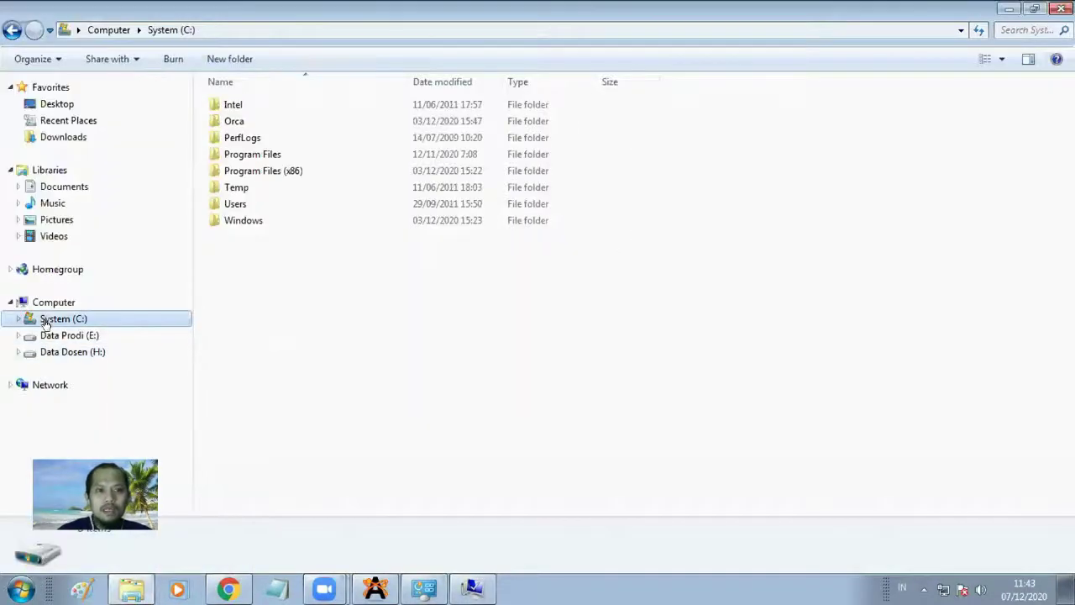
click(235, 121)
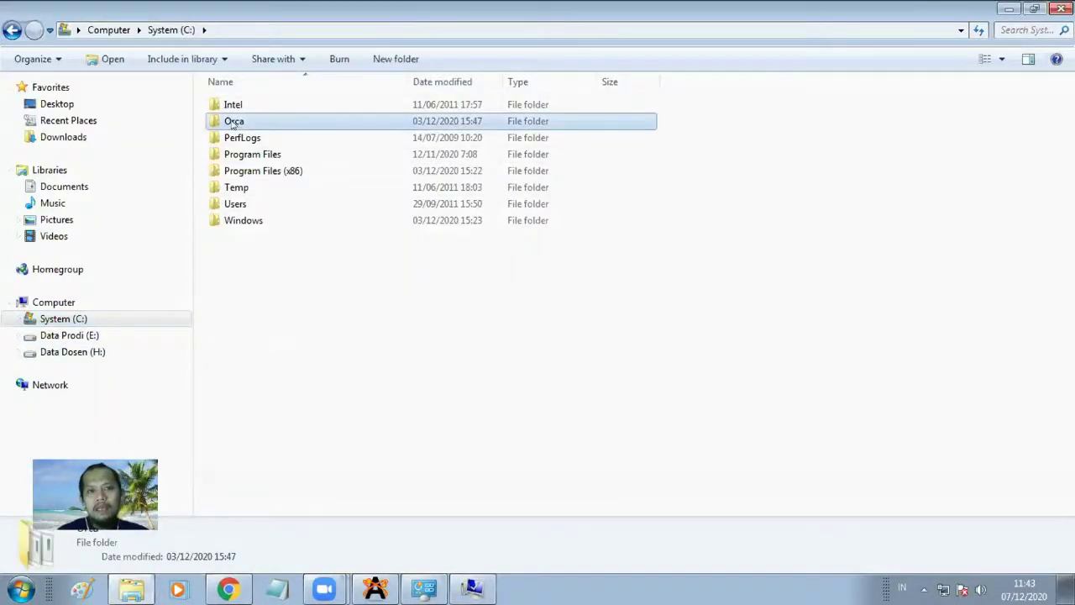
double_click(237, 122)
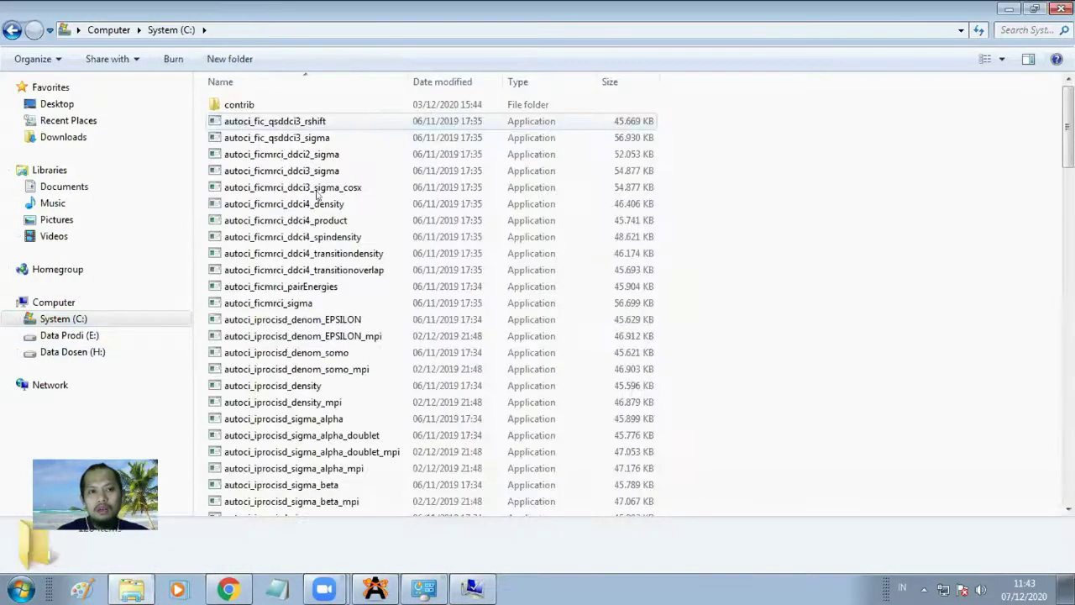
scroll(458, 429, down, 9)
scroll(458, 429, up, 9)
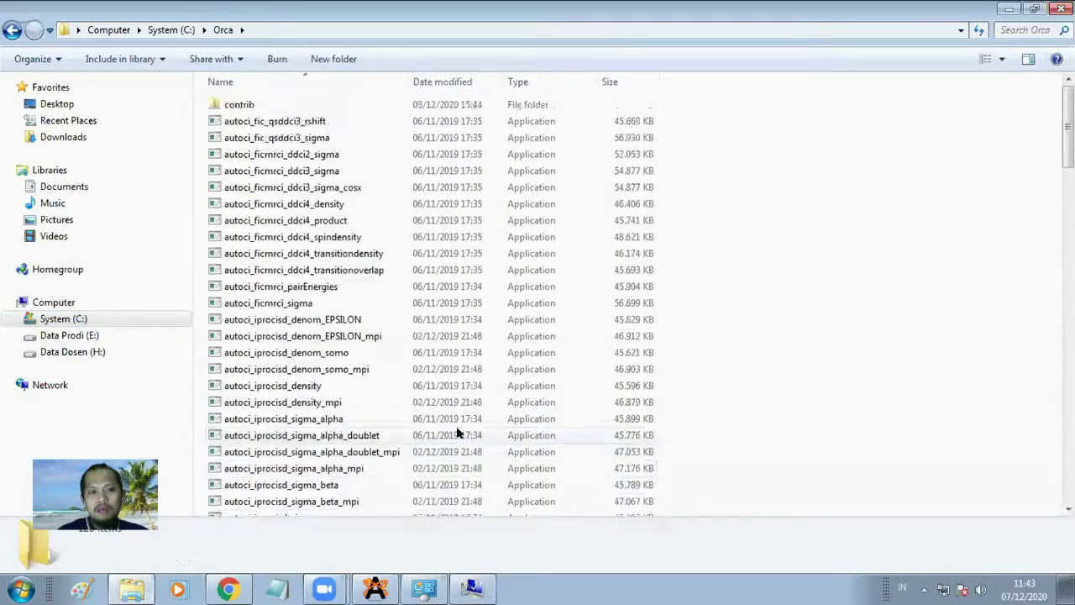
scroll(456, 432, down, 8)
scroll(462, 446, up, 8)
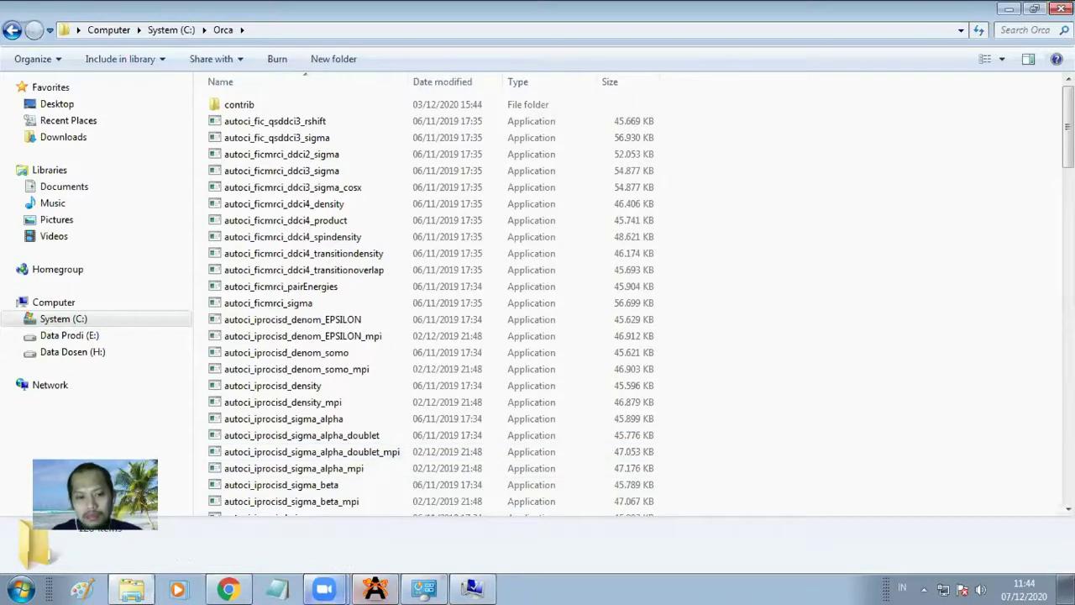
Step: Return to System Properties, reopen the environment variables and highlight the Orca system variable again
click(473, 588)
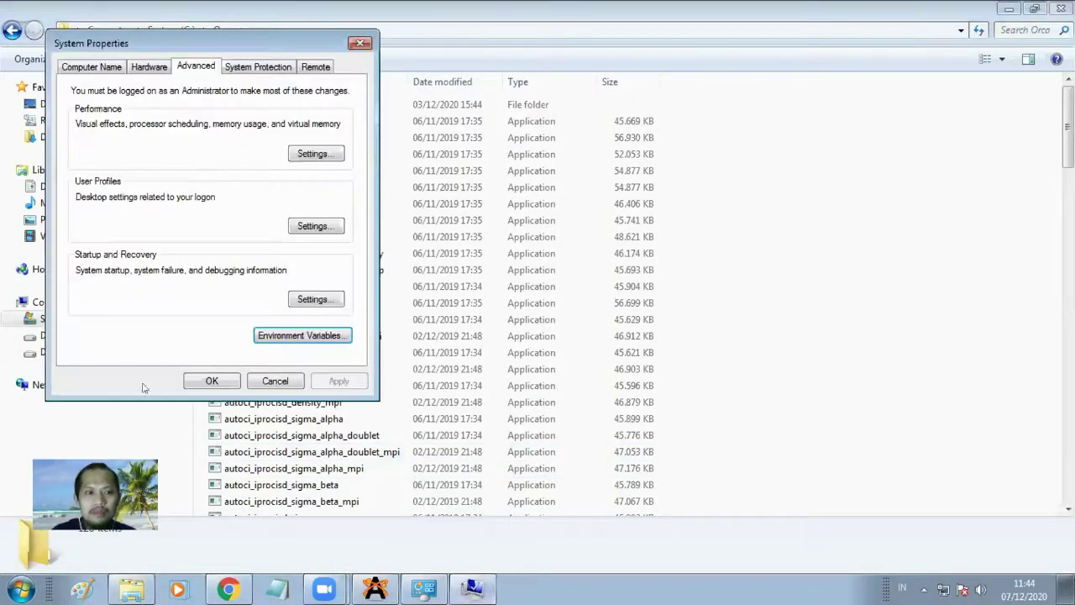
click(295, 338)
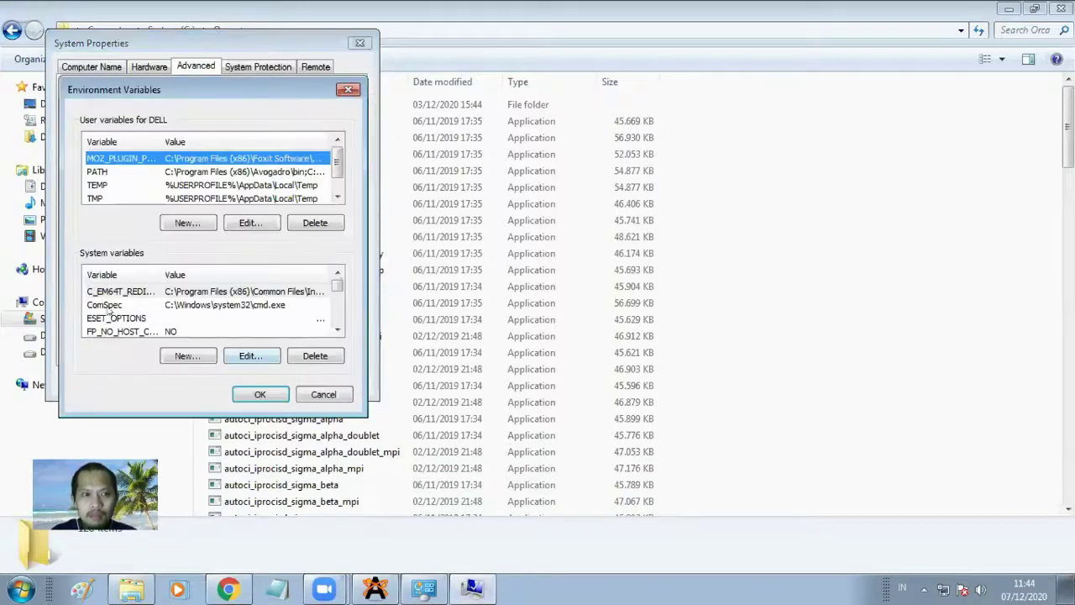
scroll(116, 309, down, 1)
click(337, 328)
click(337, 329)
click(337, 329)
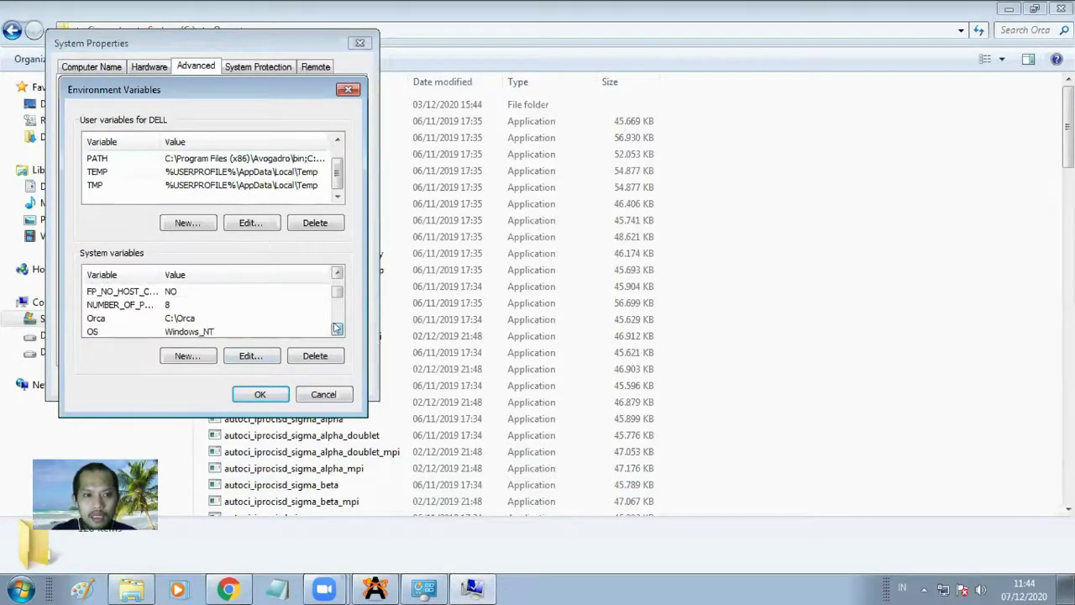
click(337, 329)
click(172, 306)
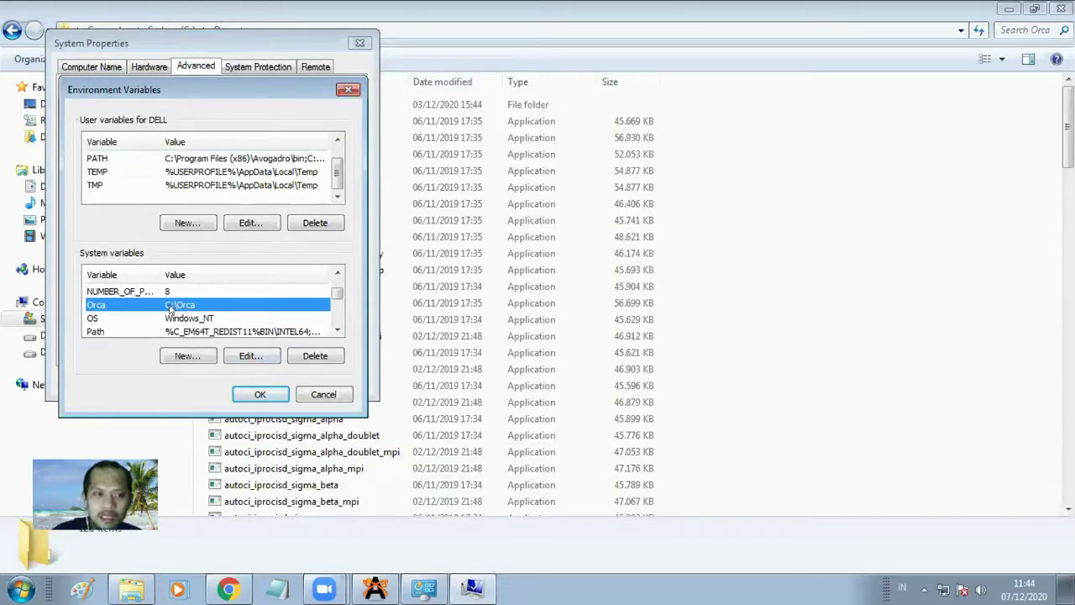
Step: Show the empty new system variable form once more, cancel it and close the environment variables and System Properties
click(188, 352)
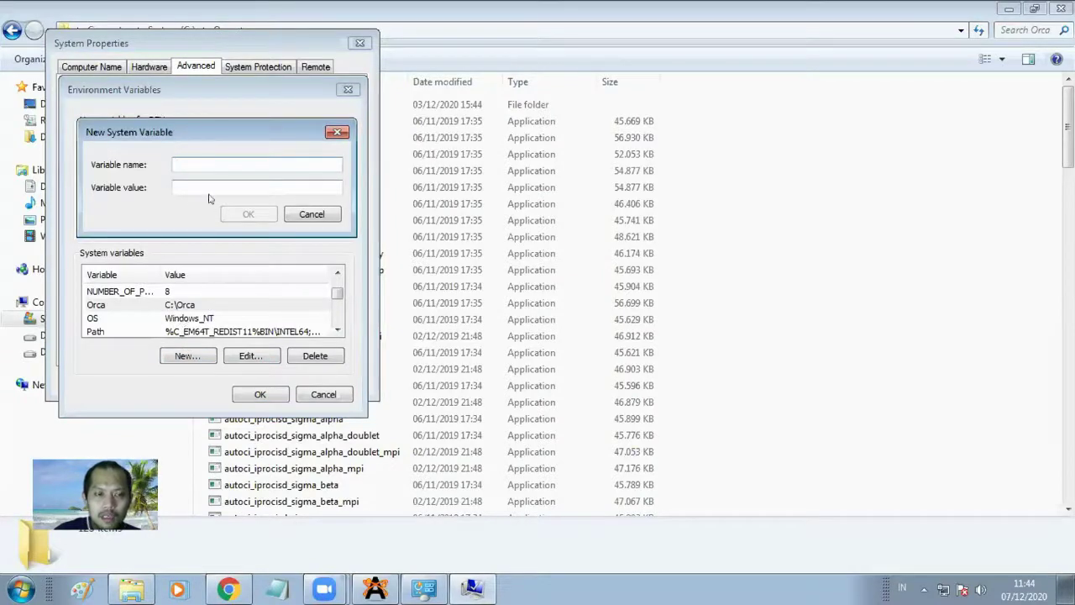
click(312, 214)
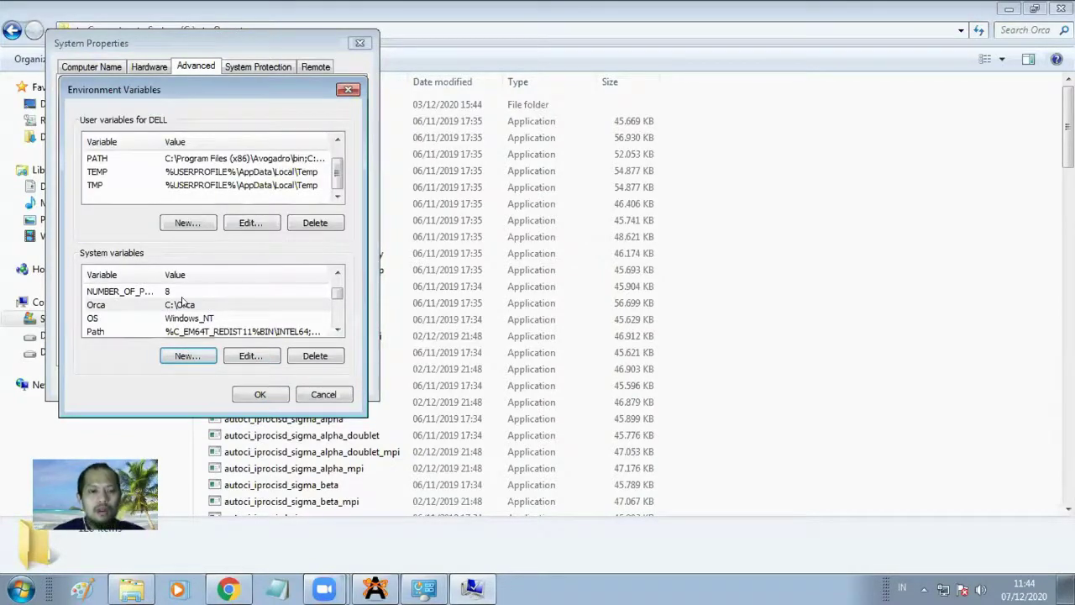
click(332, 394)
click(360, 42)
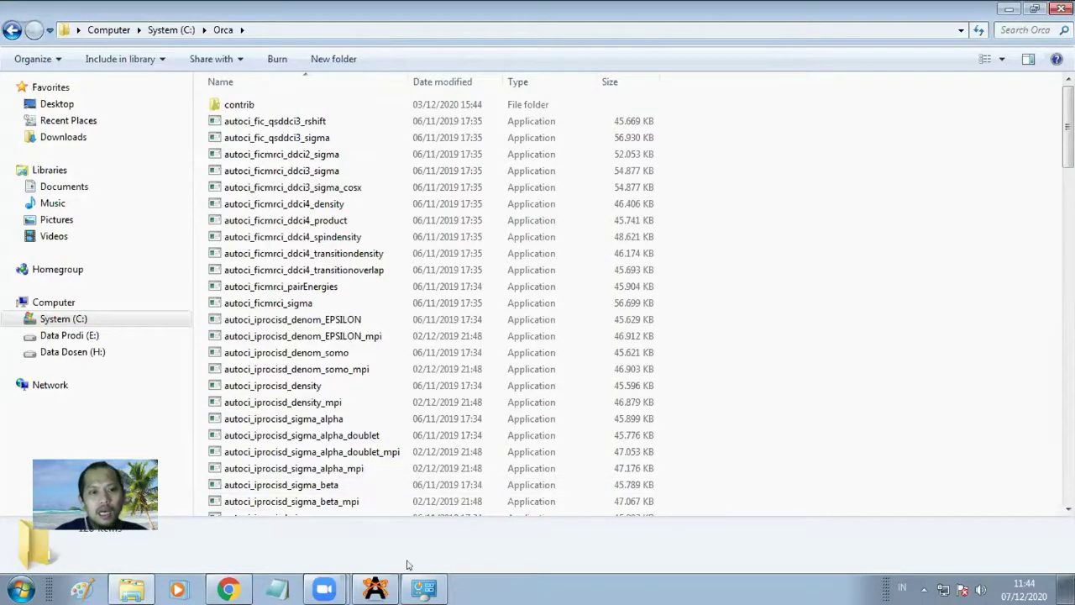
Step: Close the Orca folder window and reopen the Windows environment variables through the computer's properties and advanced system settings
right_click(131, 588)
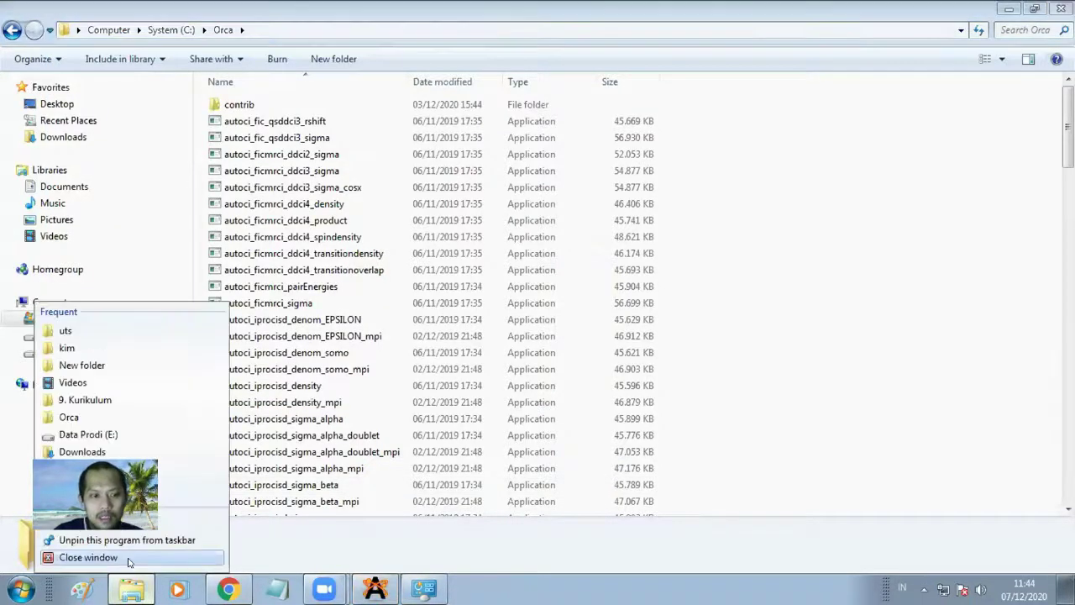
click(88, 557)
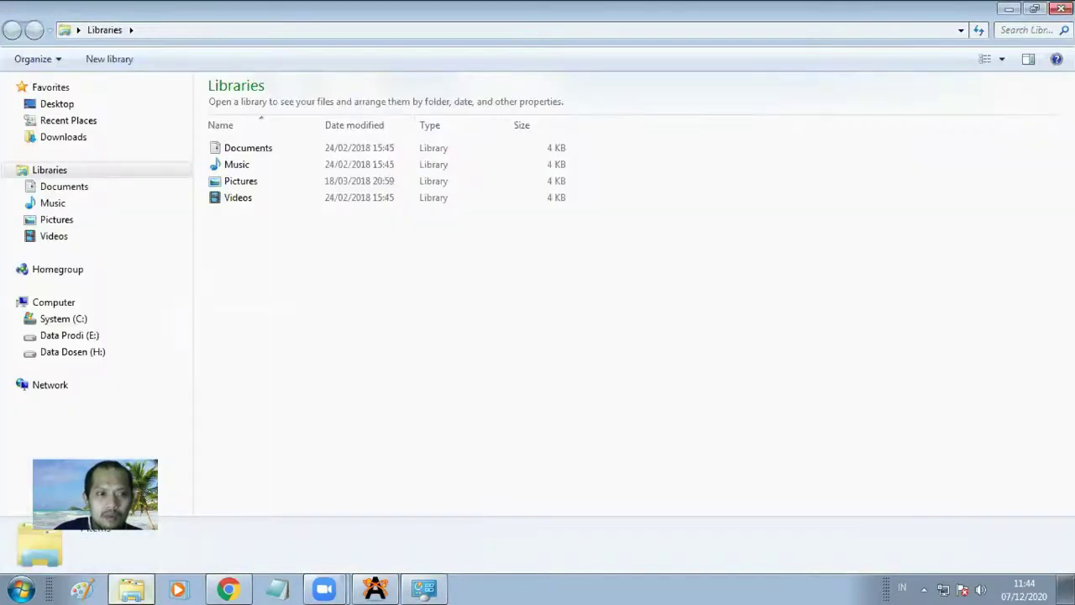
right_click(54, 304)
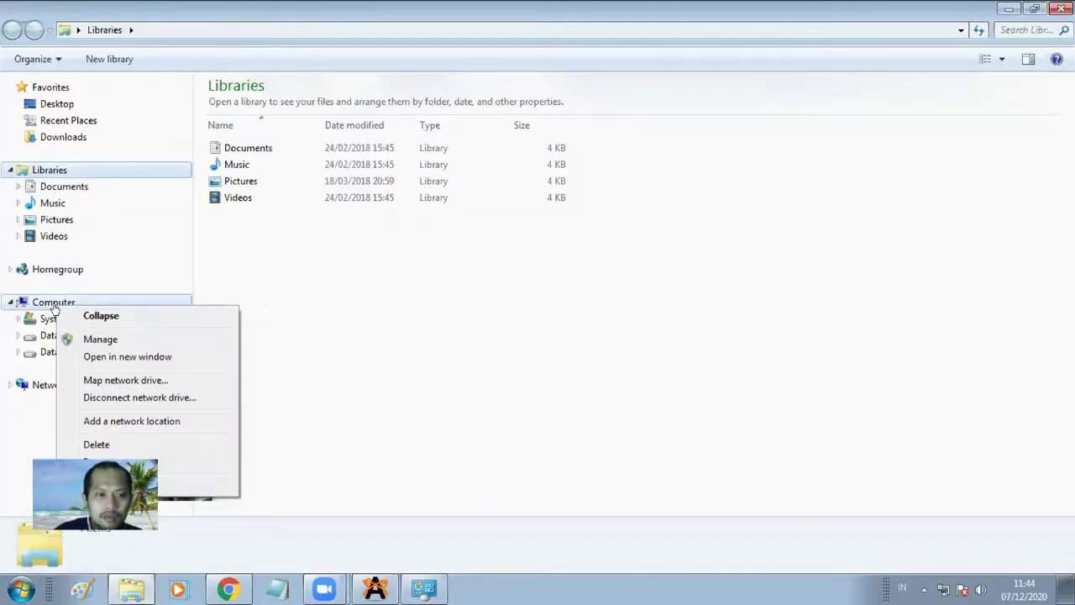
click(109, 485)
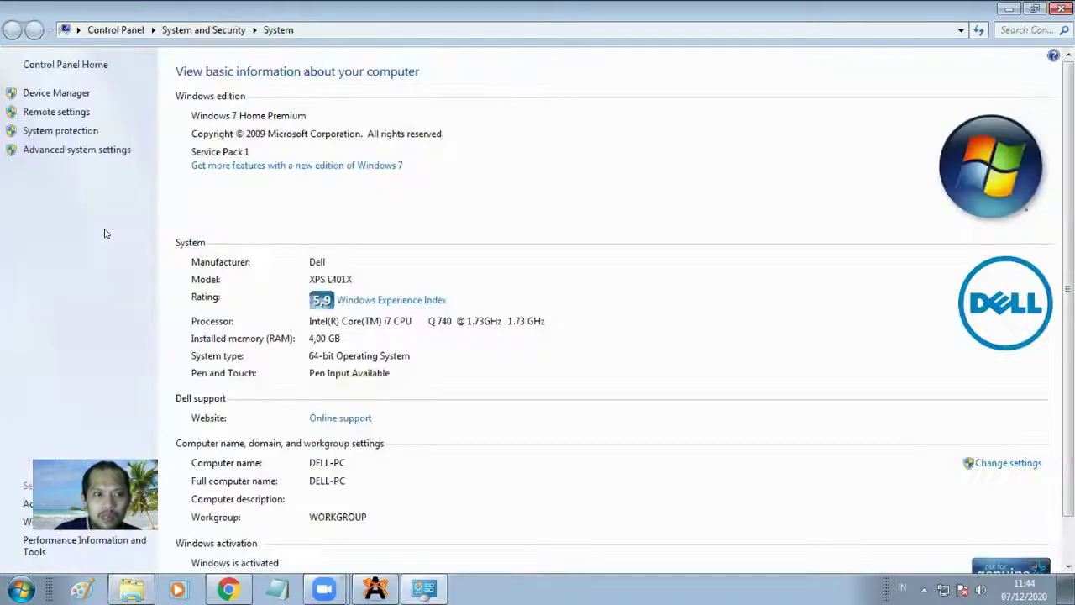
click(79, 149)
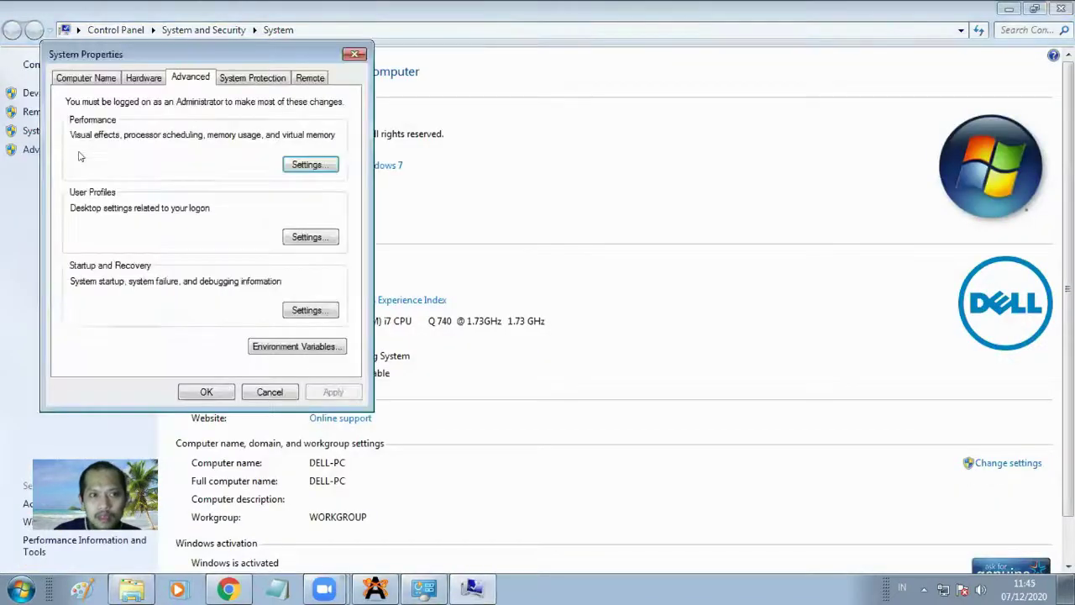
click(290, 346)
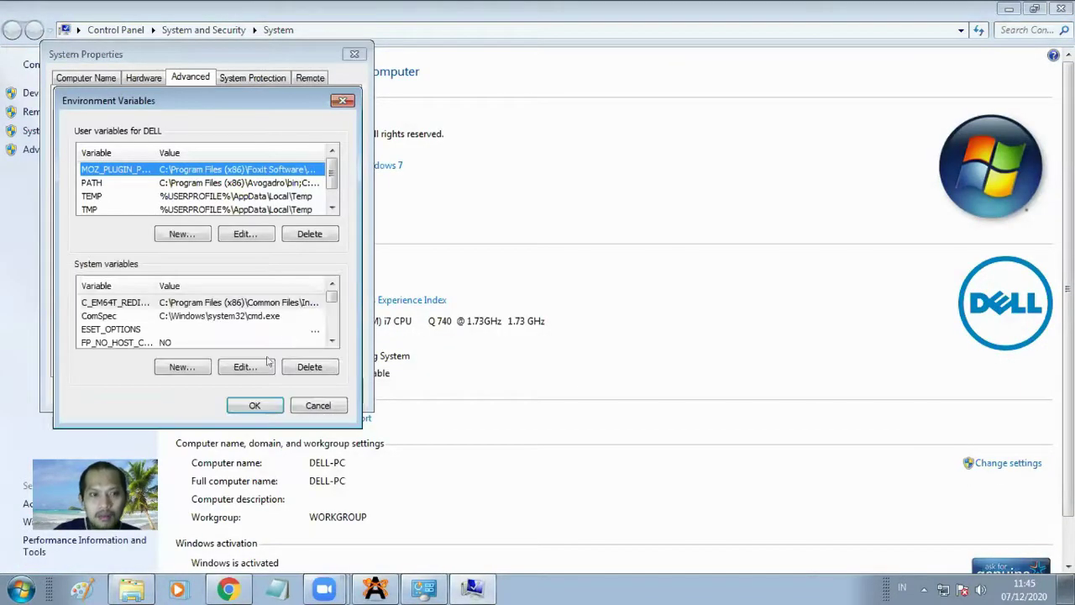
Step: Show the blank form for a new system variable and cancel it
click(195, 367)
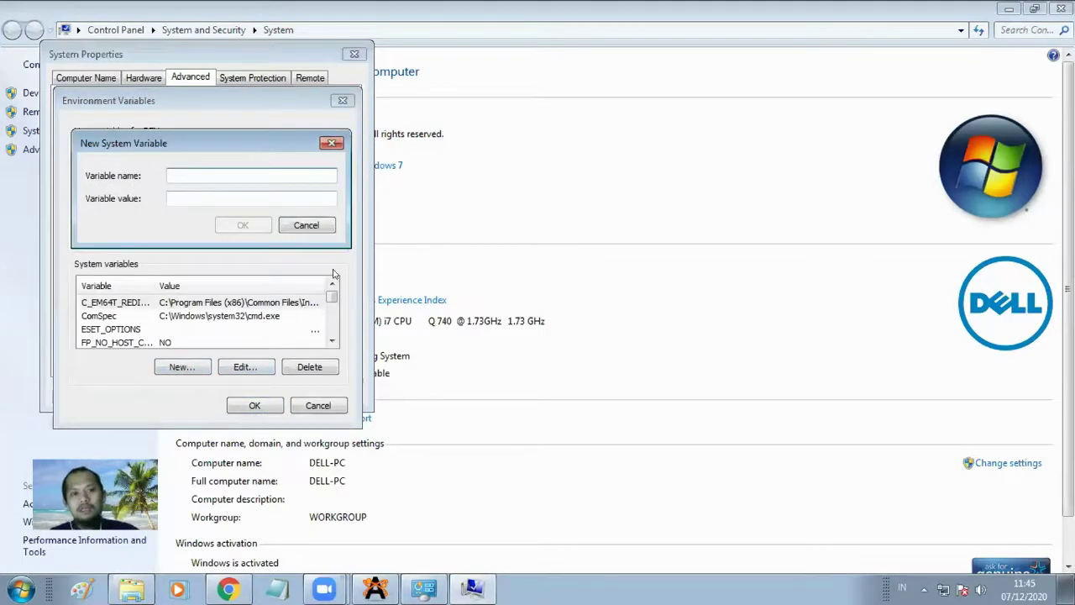
click(334, 347)
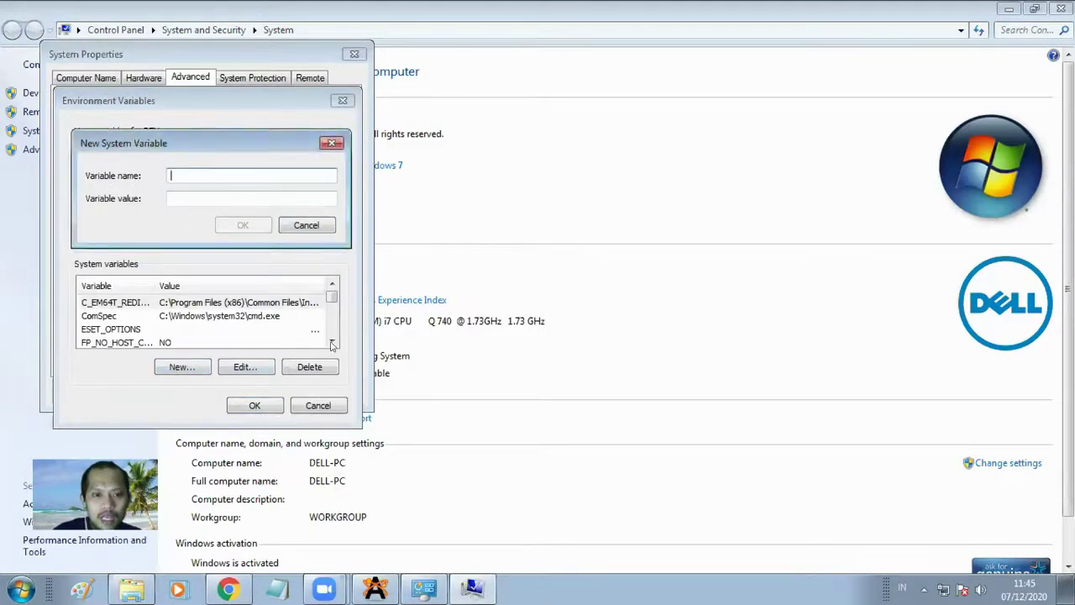
key(Escape)
Step: Highlight the Orca variable among the system variables, and leave the environment variables and System Properties without saving
click(332, 341)
click(332, 341)
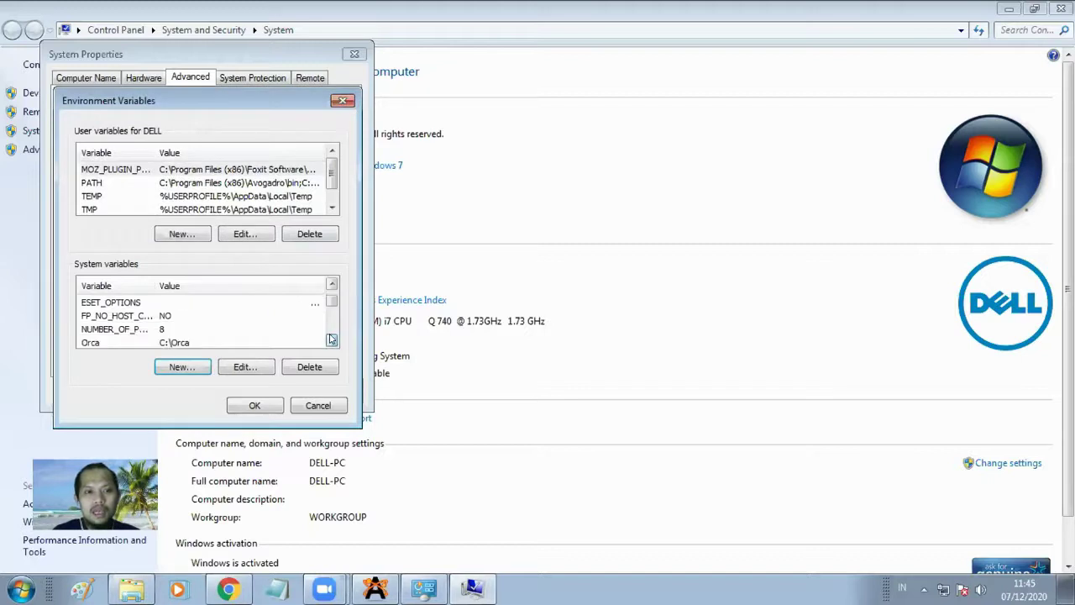
click(332, 341)
click(183, 329)
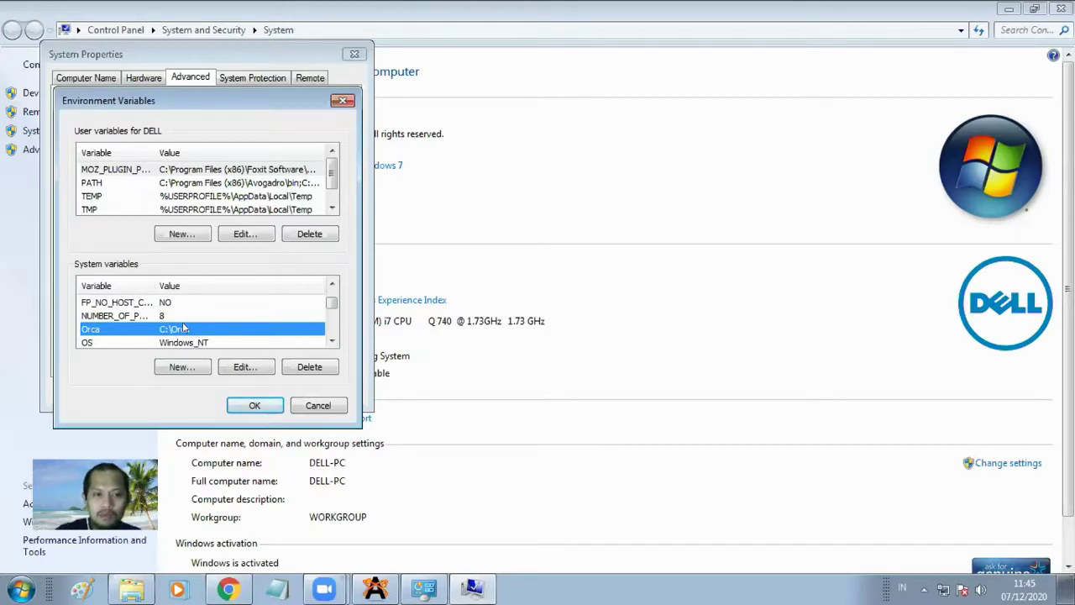
click(322, 406)
click(272, 389)
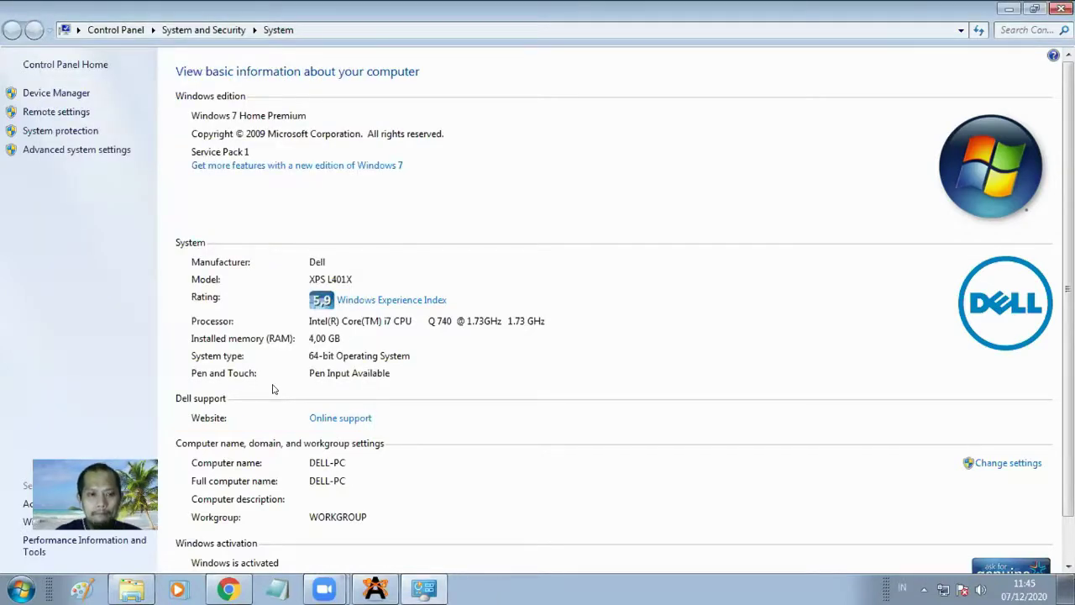
Step: Switch to Avogadro and open the Orca input generator for the two-carbon molecule
click(376, 588)
mouse_move(519, 385)
right_down()
mouse_move(449, 274)
mouse_move(528, 284)
mouse_move(453, 324)
mouse_move(781, 379)
mouse_move(890, 420)
mouse_move(1036, 386)
mouse_move(776, 300)
mouse_move(715, 476)
mouse_move(487, 298)
mouse_move(682, 327)
right_up()
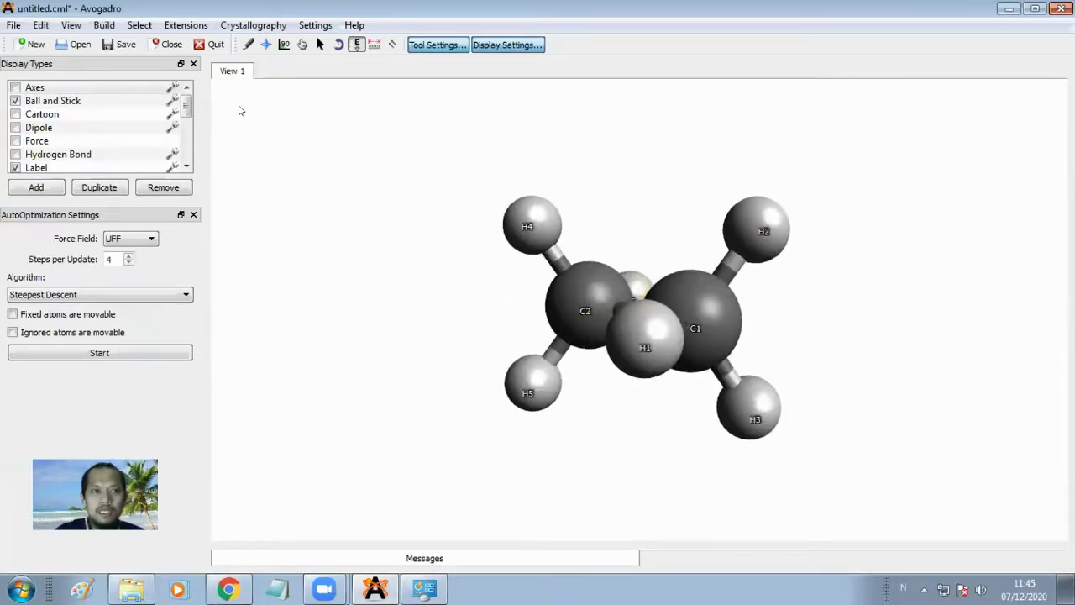
click(185, 25)
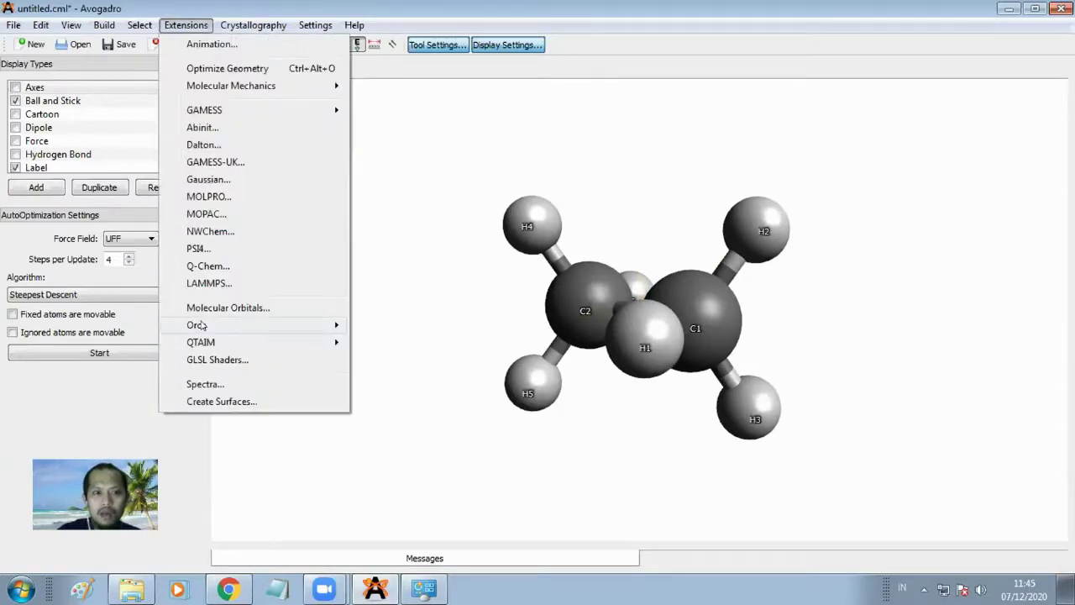
mouse_move(286, 326)
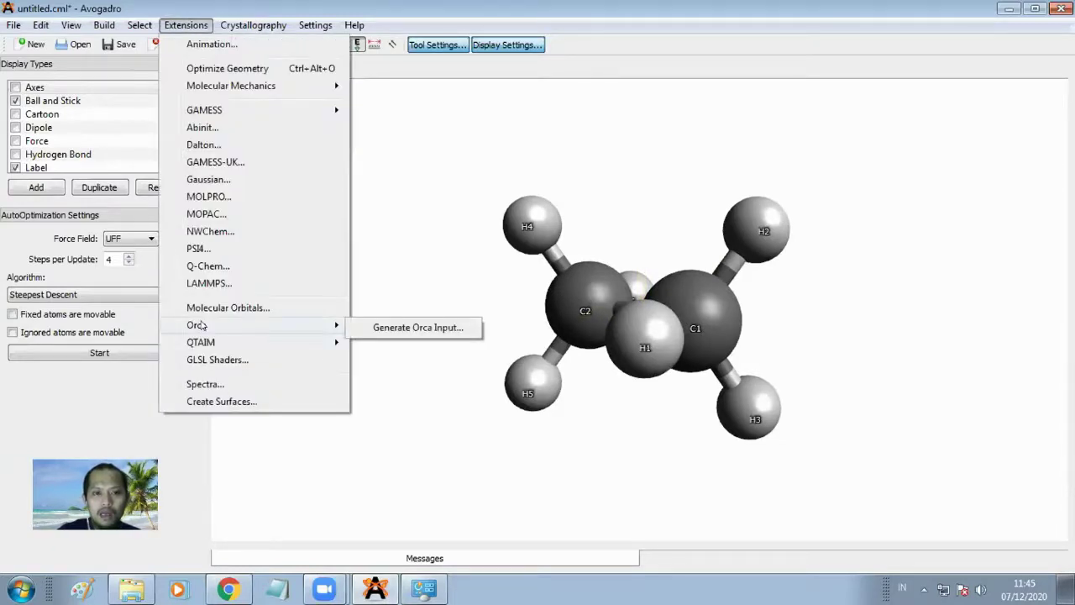
click(405, 327)
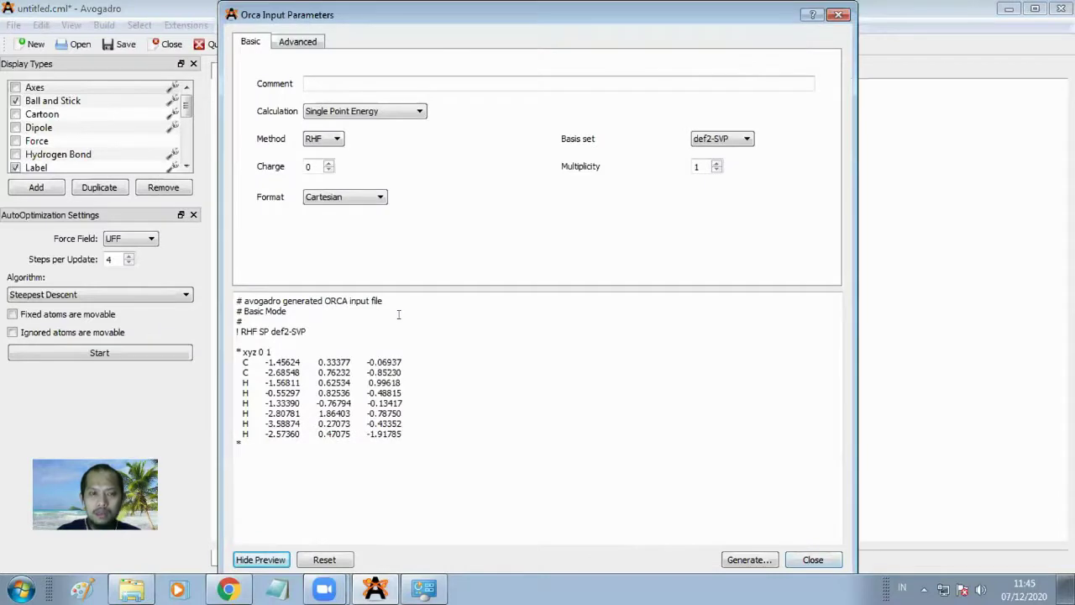
Step: Enter the comment "tes" for the Orca input and set the calculation to Geometry Optimization
click(333, 83)
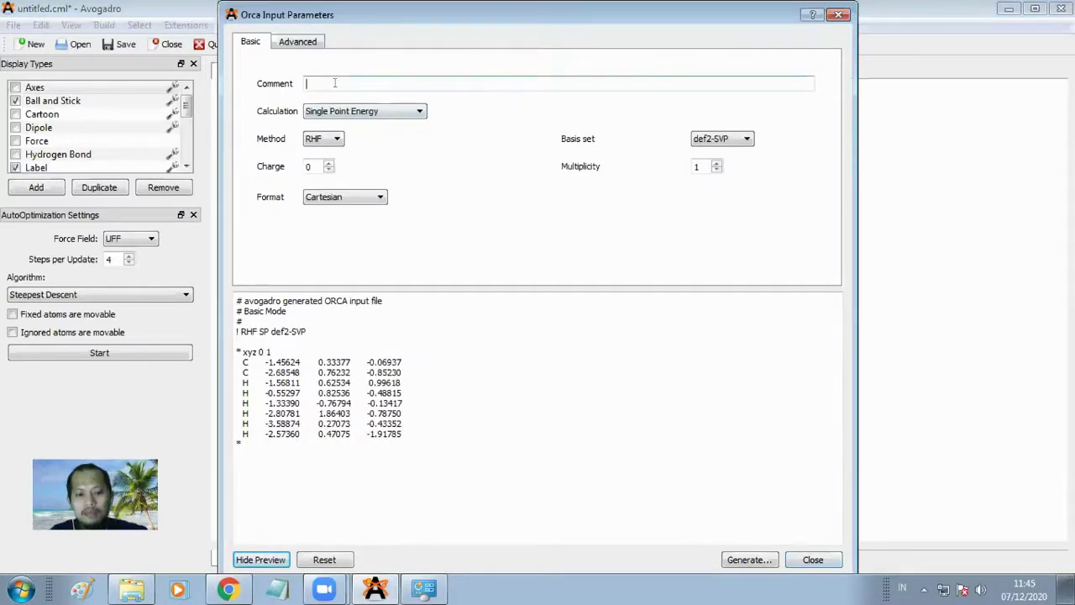
text(tes)
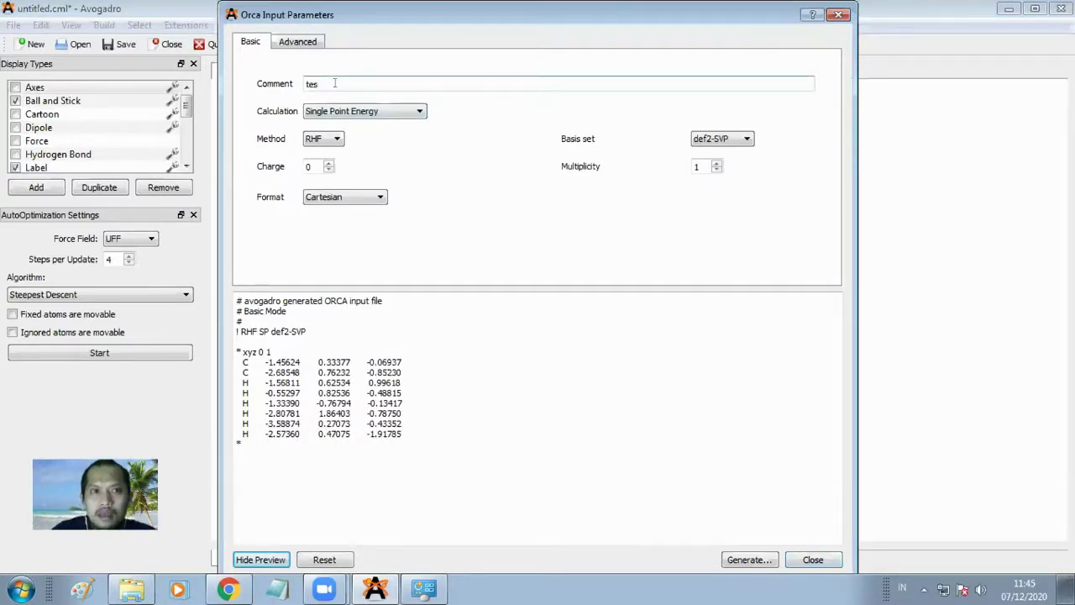
click(370, 112)
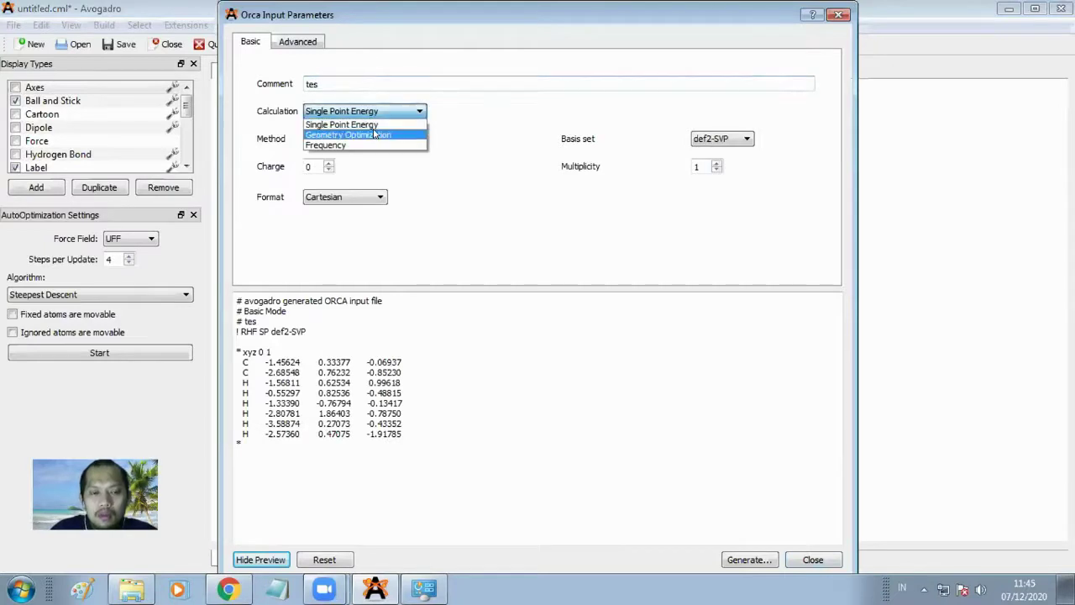
click(375, 135)
Step: Try the DFT and RHF methods, set the method to MP2, and highlight the method keyword in the preview
click(331, 140)
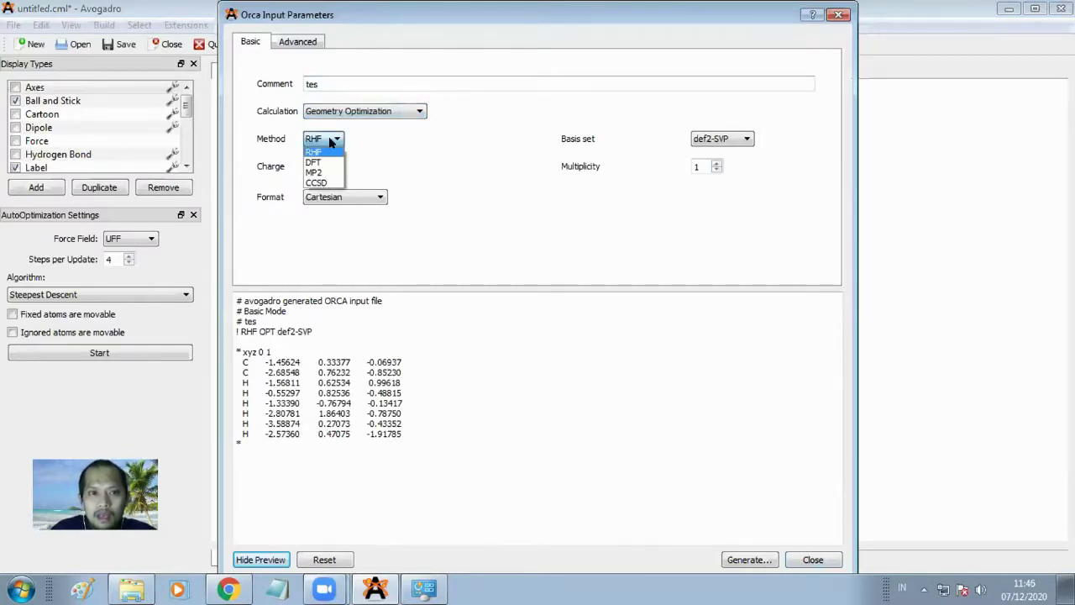
click(326, 162)
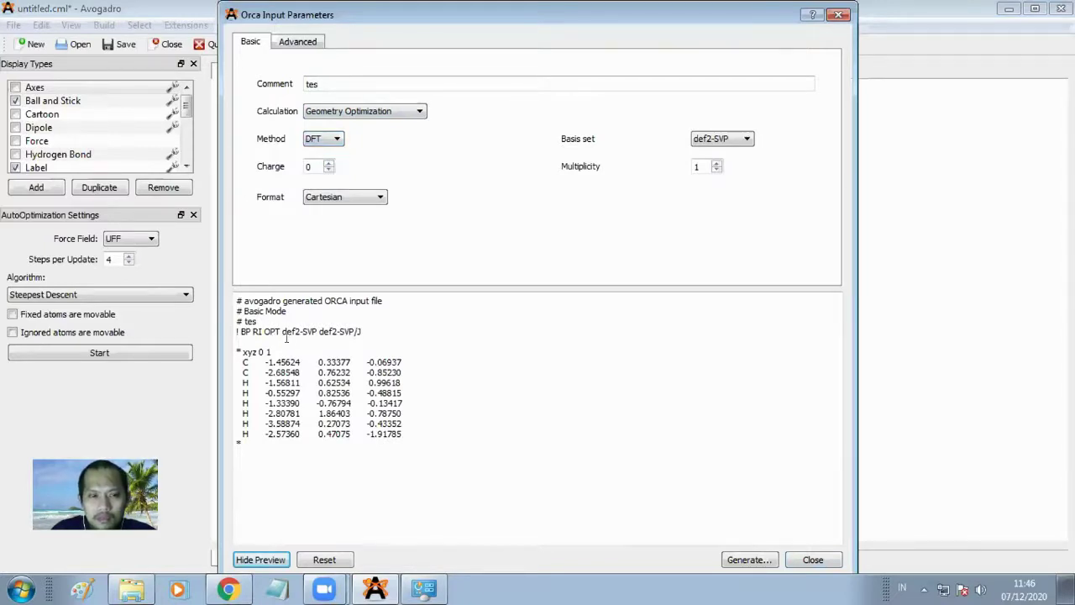
click(335, 143)
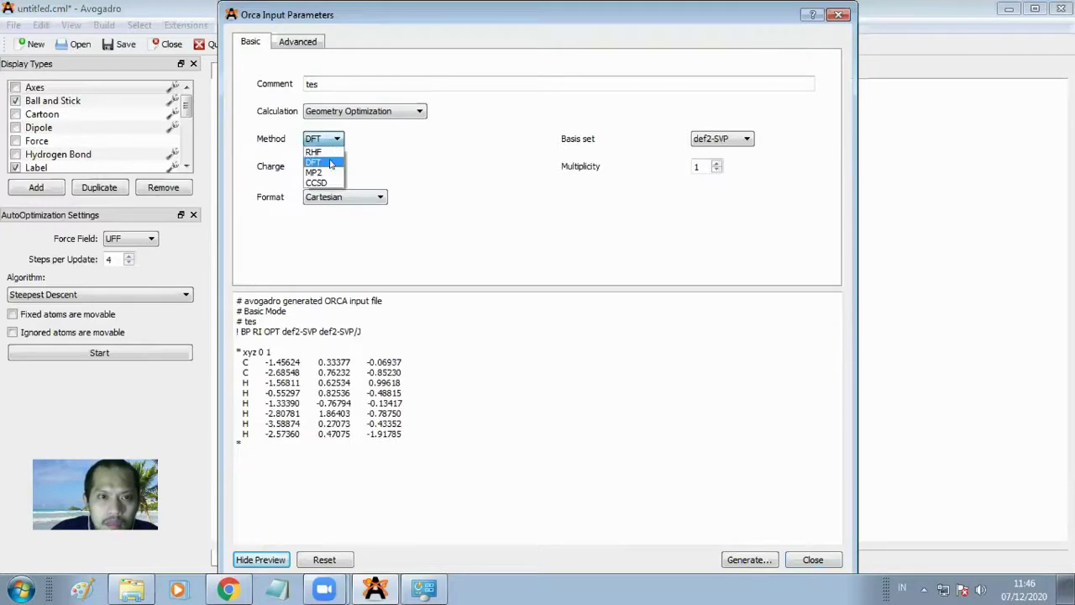
click(315, 152)
click(330, 139)
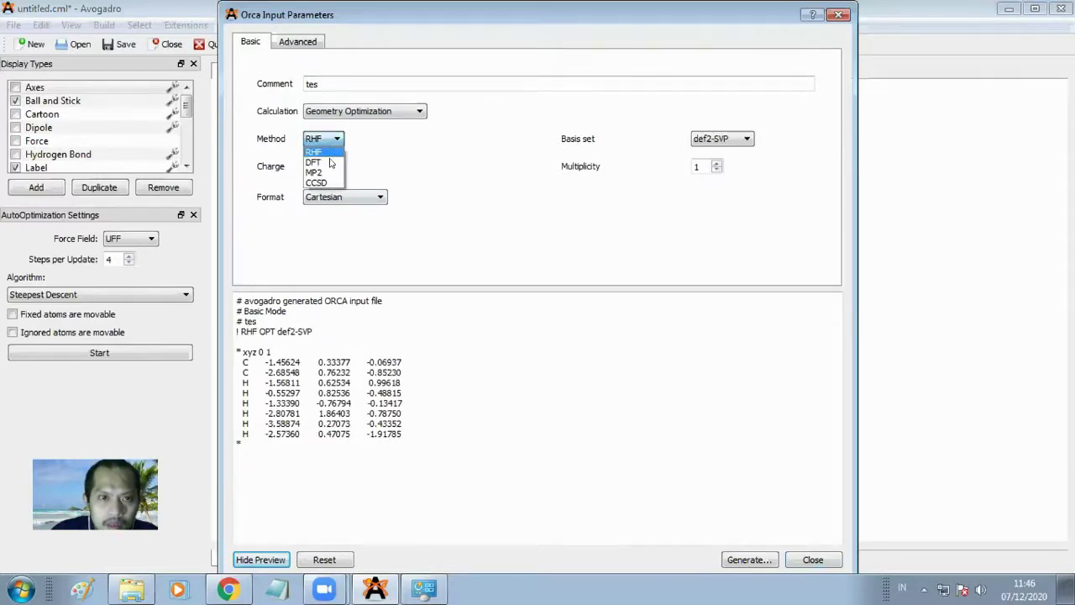
click(329, 163)
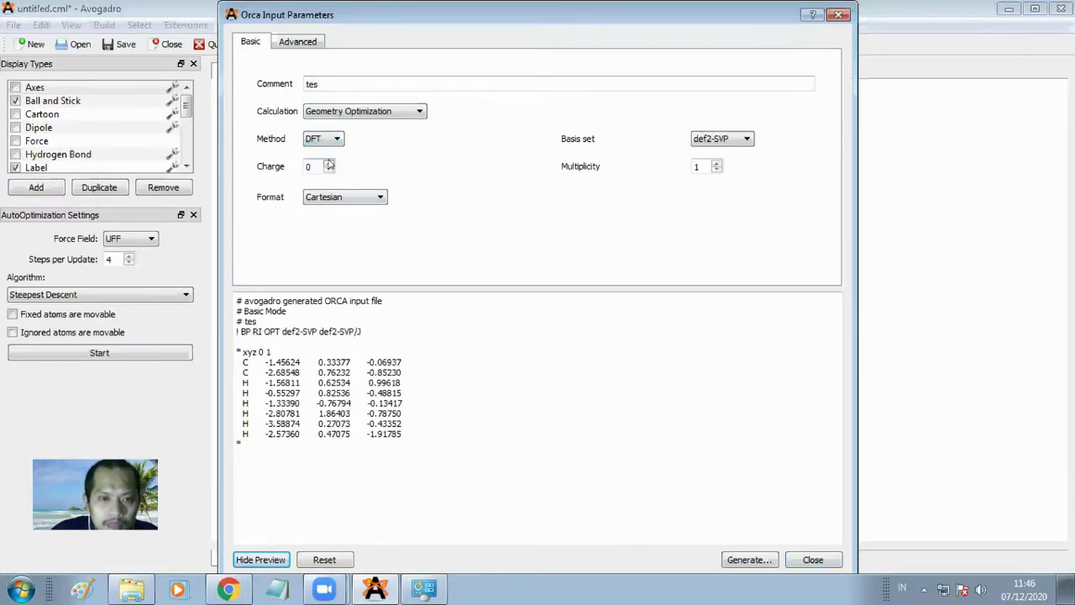
click(329, 139)
click(330, 173)
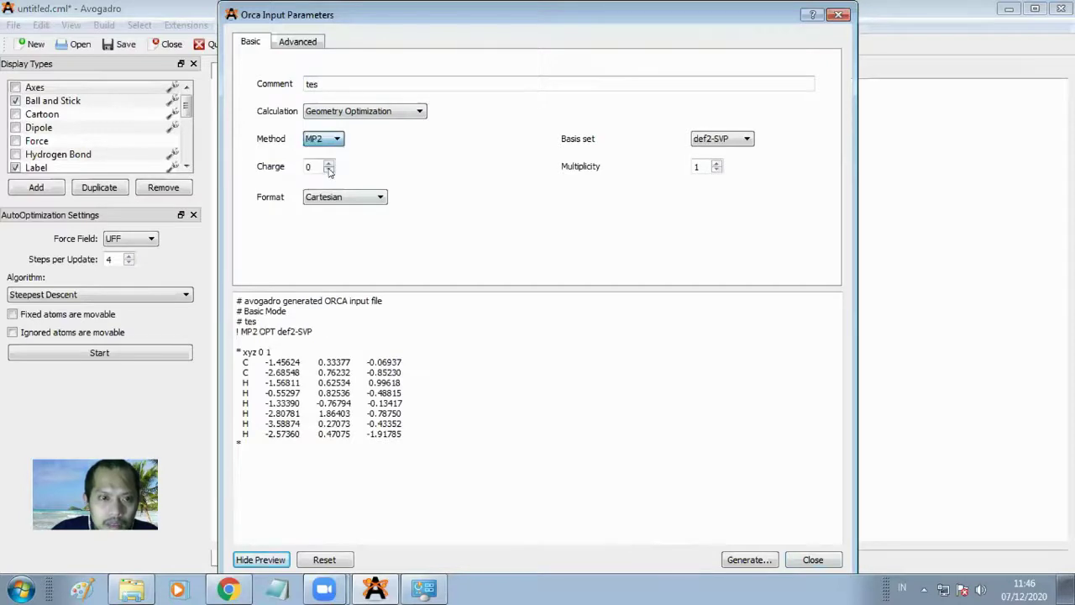
mouse_move(238, 331)
mouse_down()
mouse_move(259, 331)
mouse_move(242, 331)
mouse_up()
click(261, 328)
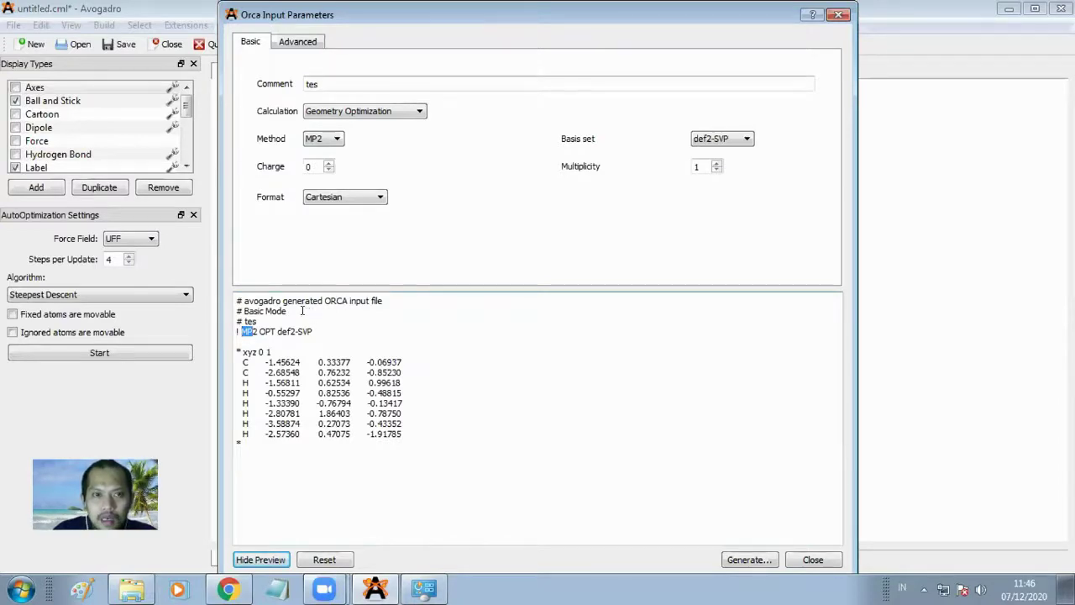
Step: Change the calculation to Single Point Energy and back to Geometry Optimization, overriding the preview and highlighting each calculation keyword
click(360, 112)
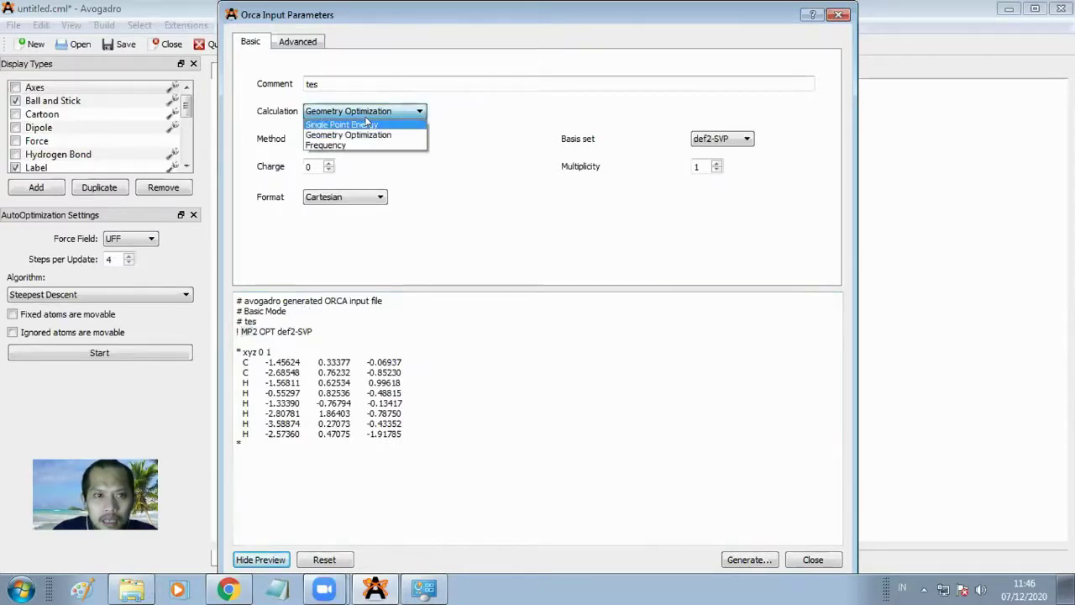
click(345, 120)
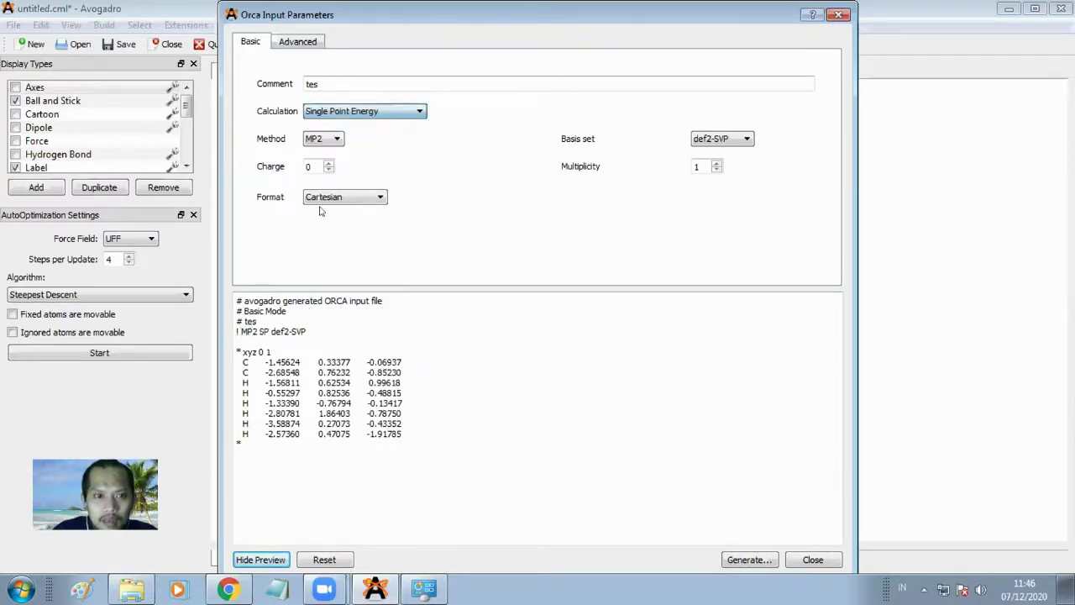
double_click(263, 331)
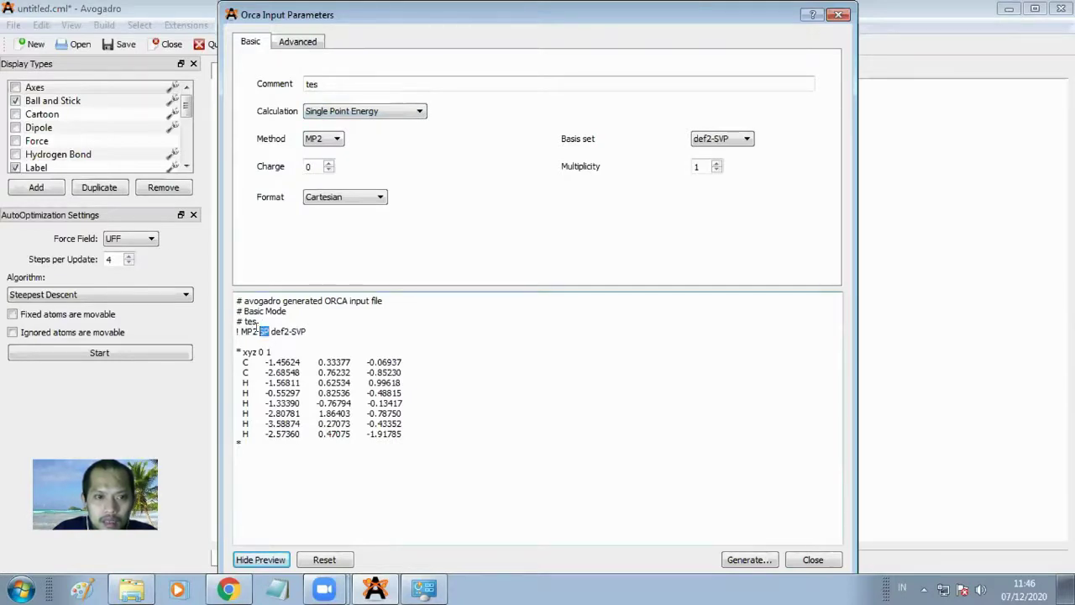
click(393, 114)
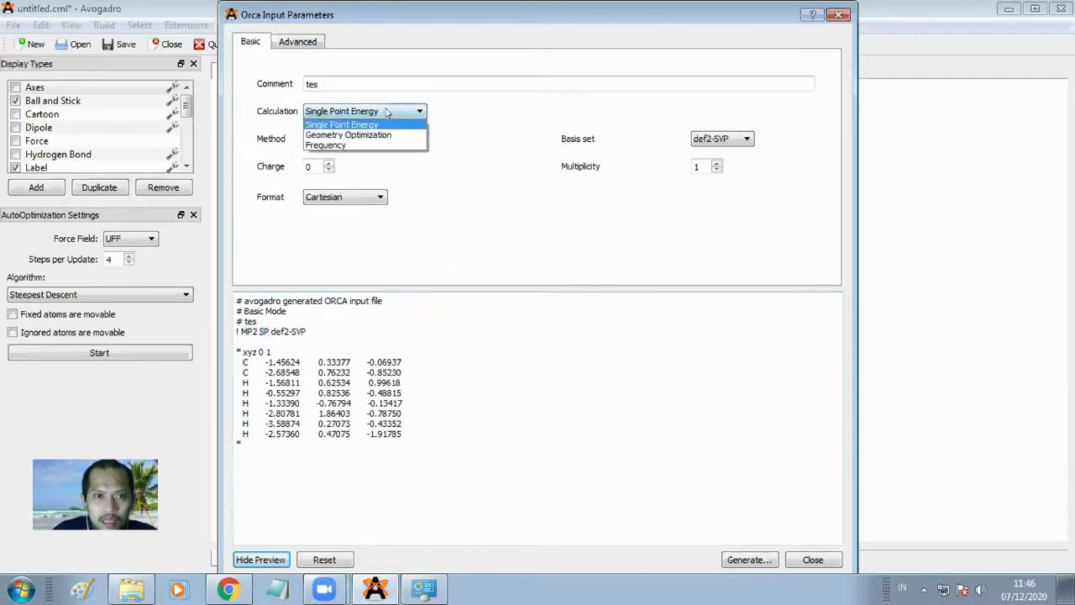
click(391, 132)
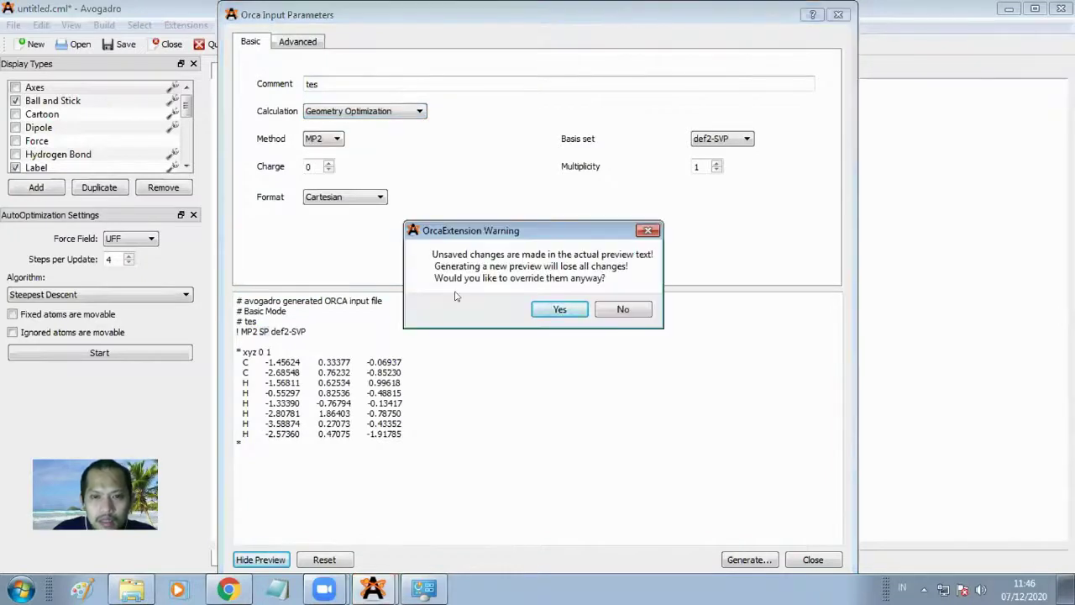
click(559, 309)
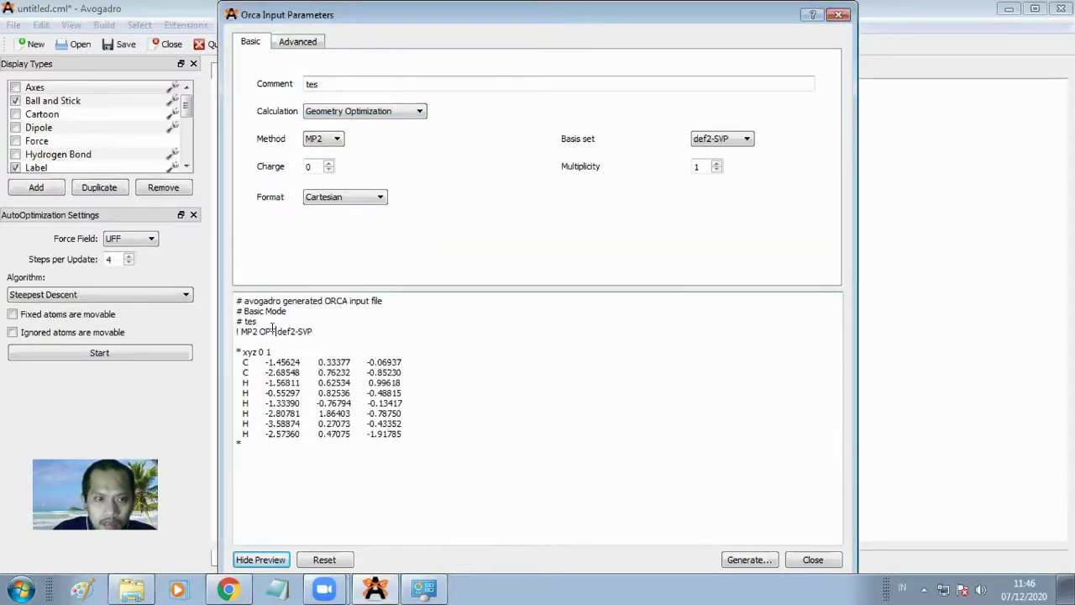
drag(274, 331, 260, 331)
Step: Set the calculation to Frequency and replace the MP2 keyword in the input preview with B3LYP
click(395, 110)
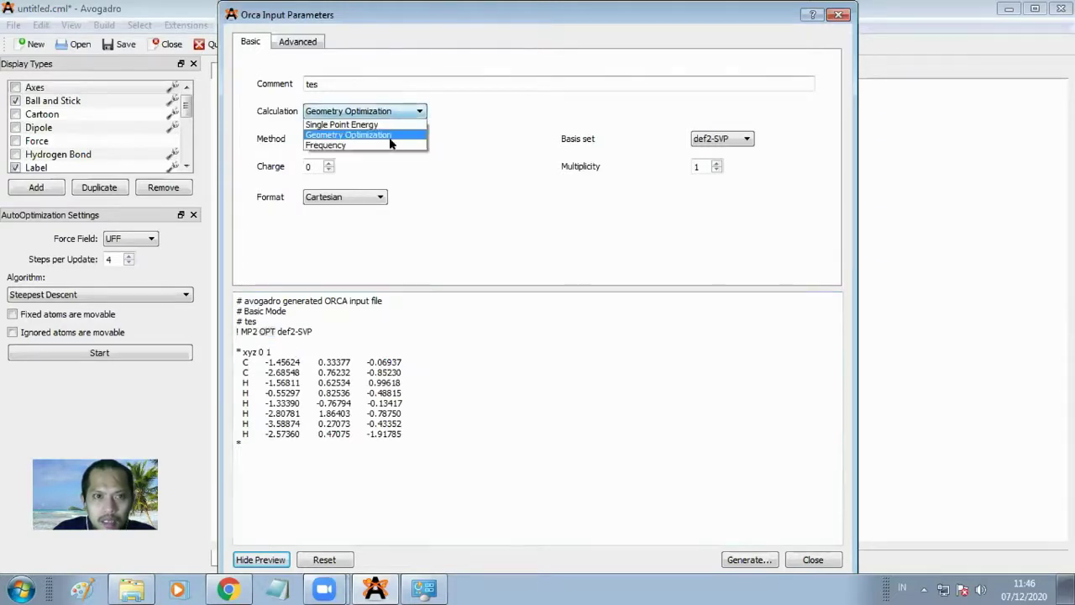
click(392, 145)
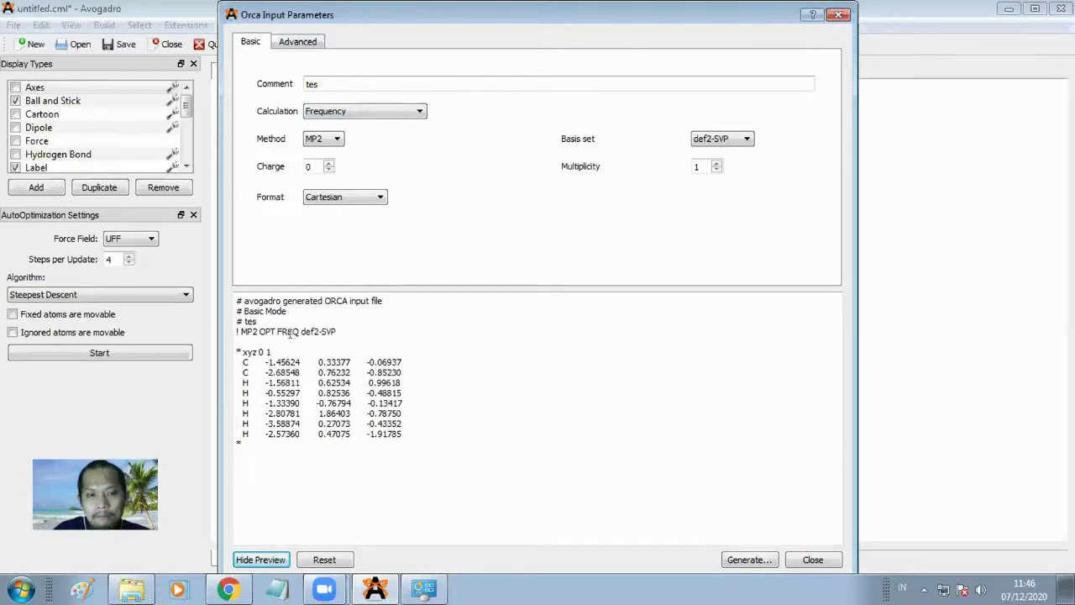
drag(259, 332, 240, 331)
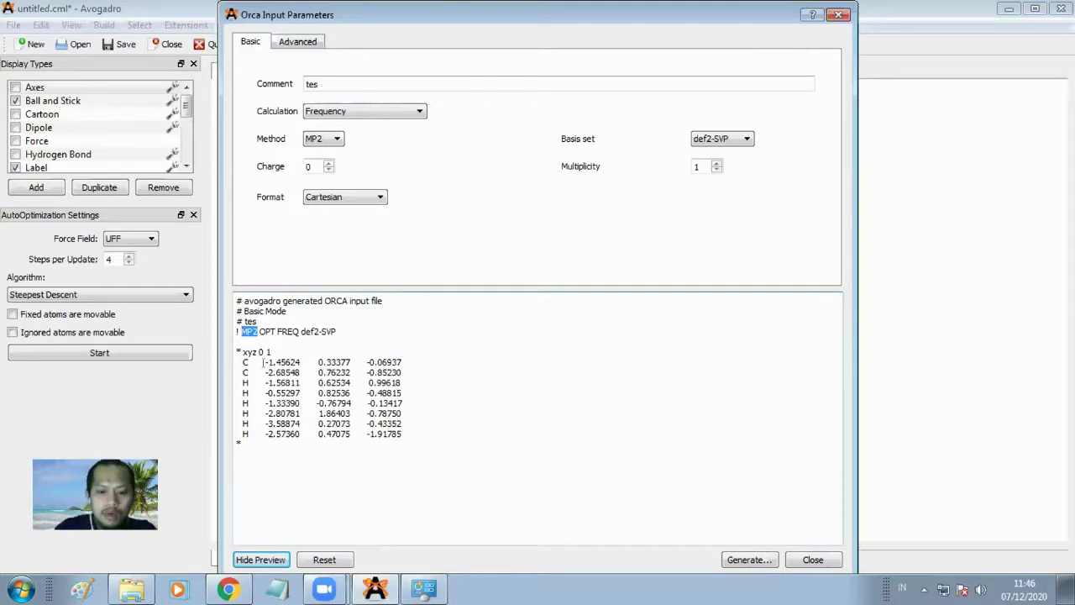
text(B#LY)
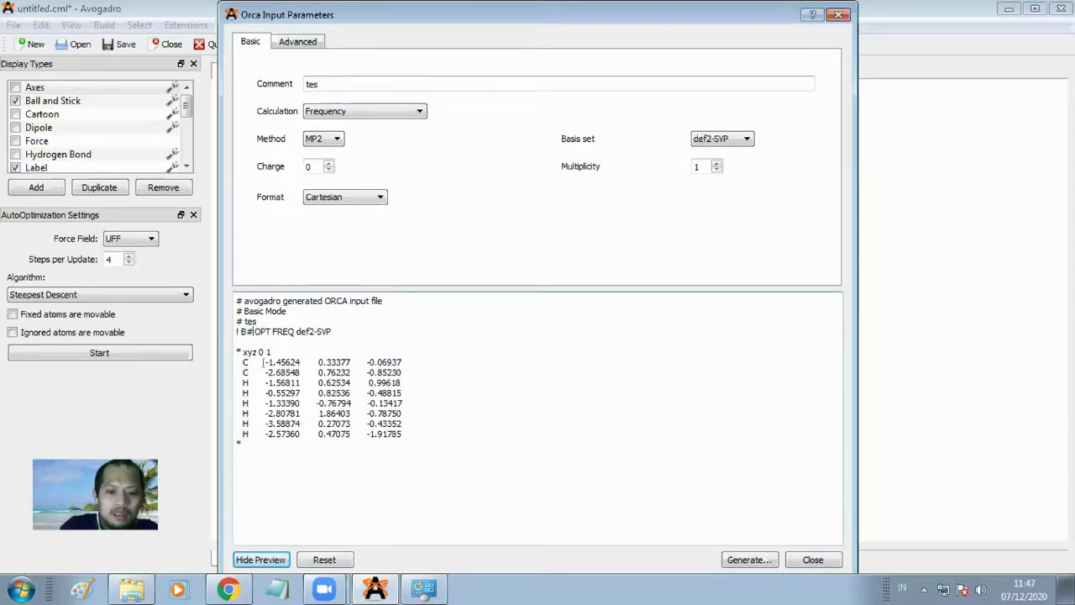
key(BackSpace)
key(BackSpace)
key(BackSpace)
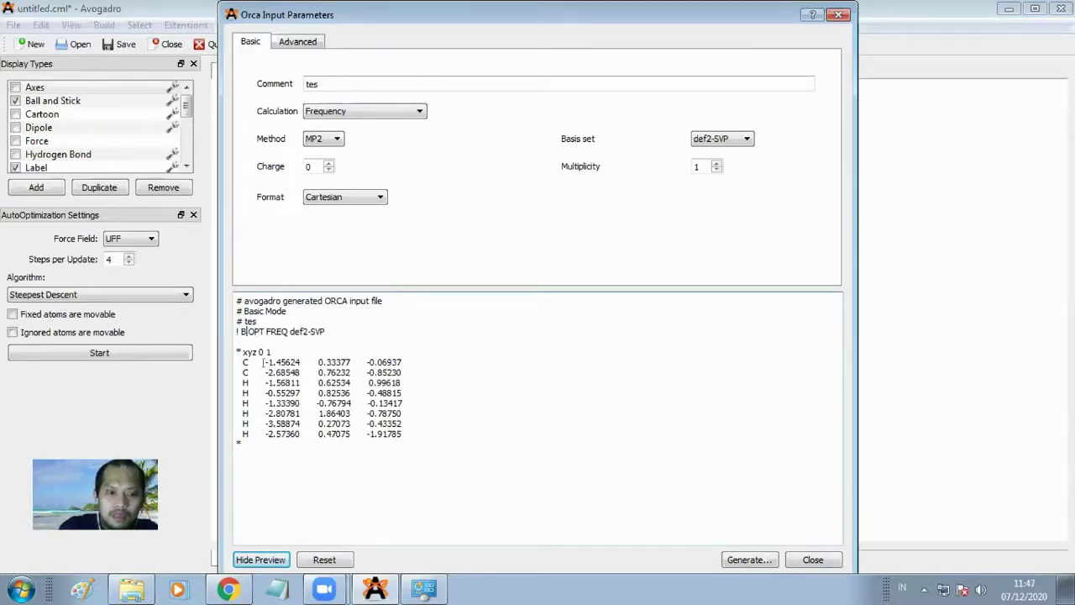
text(3LYP)
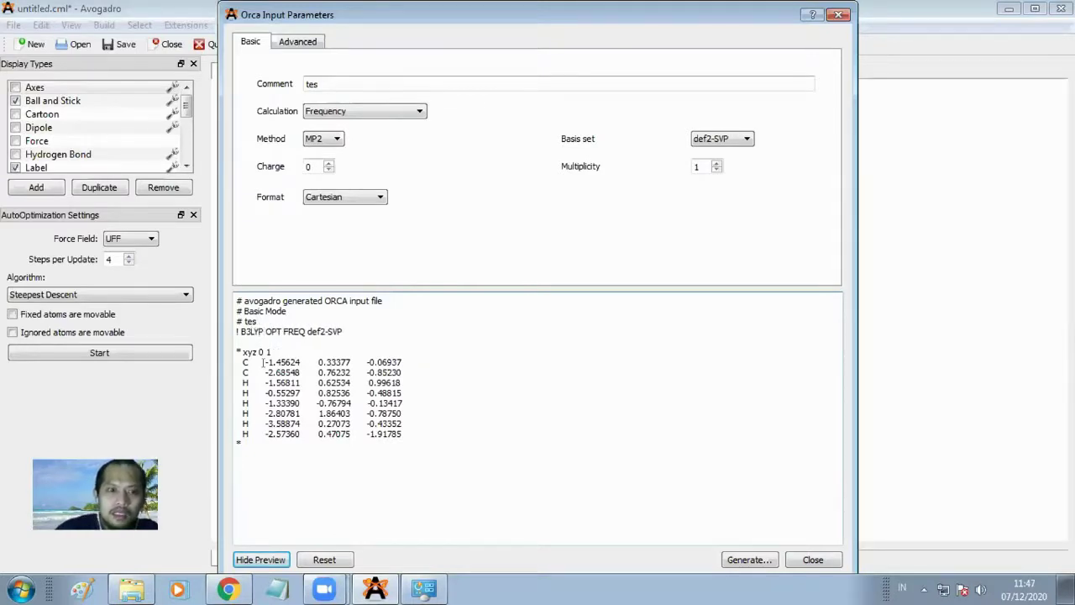
Step: Review the available basis sets and replace the def2-SVP keyword in the input preview with 6-31G*
double_click(288, 331)
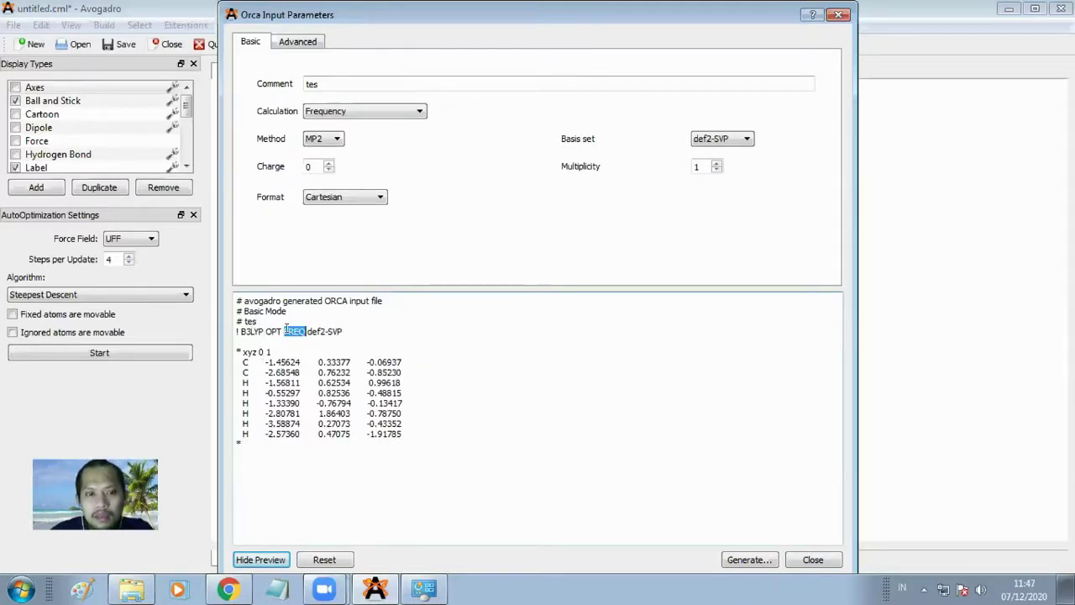
drag(307, 331, 342, 331)
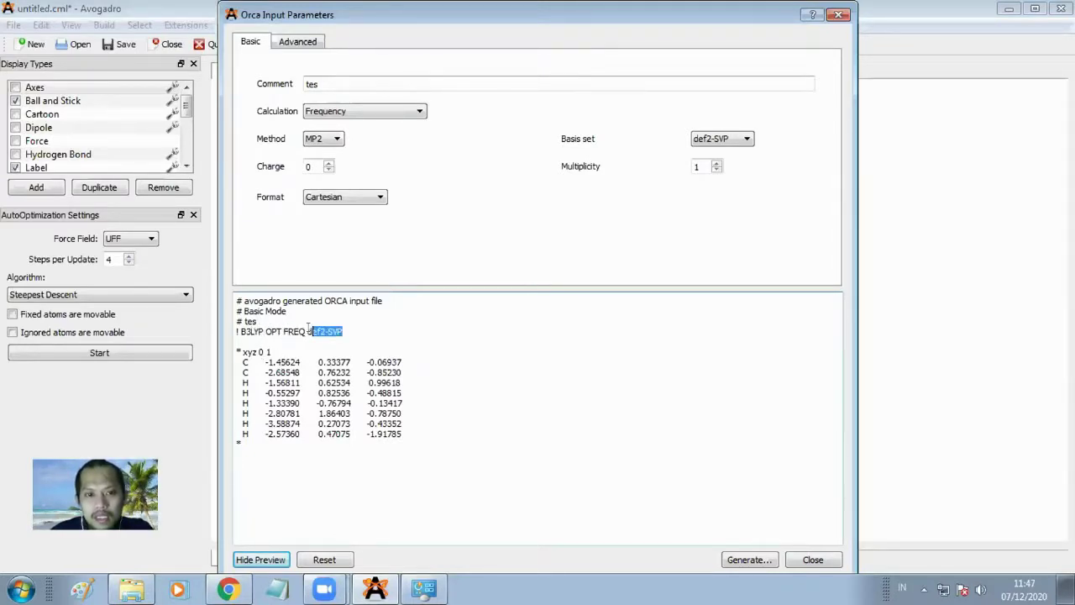
click(746, 137)
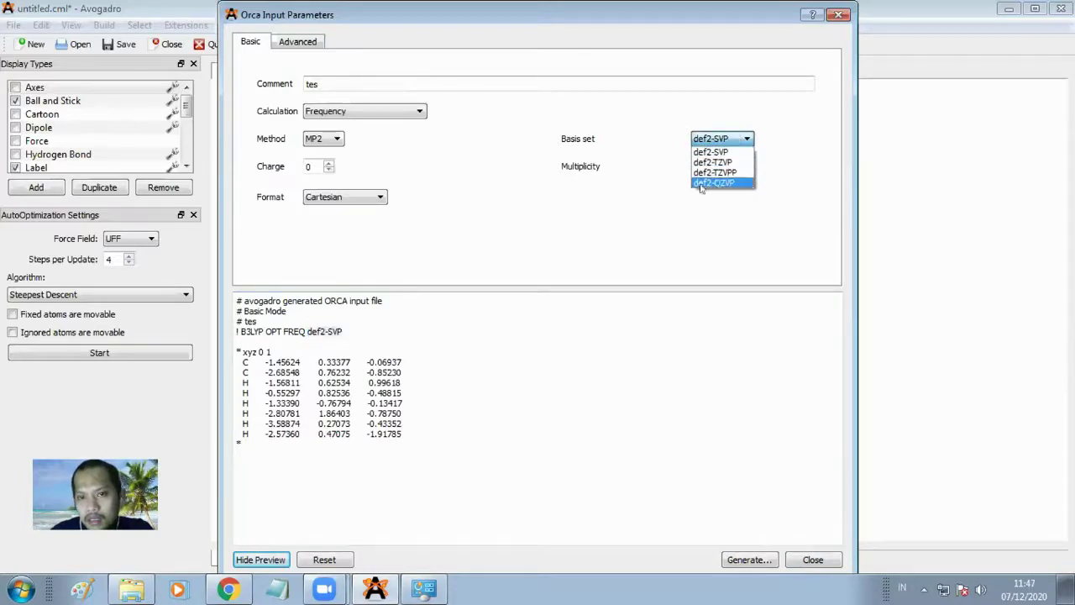
click(344, 331)
drag(345, 332, 307, 330)
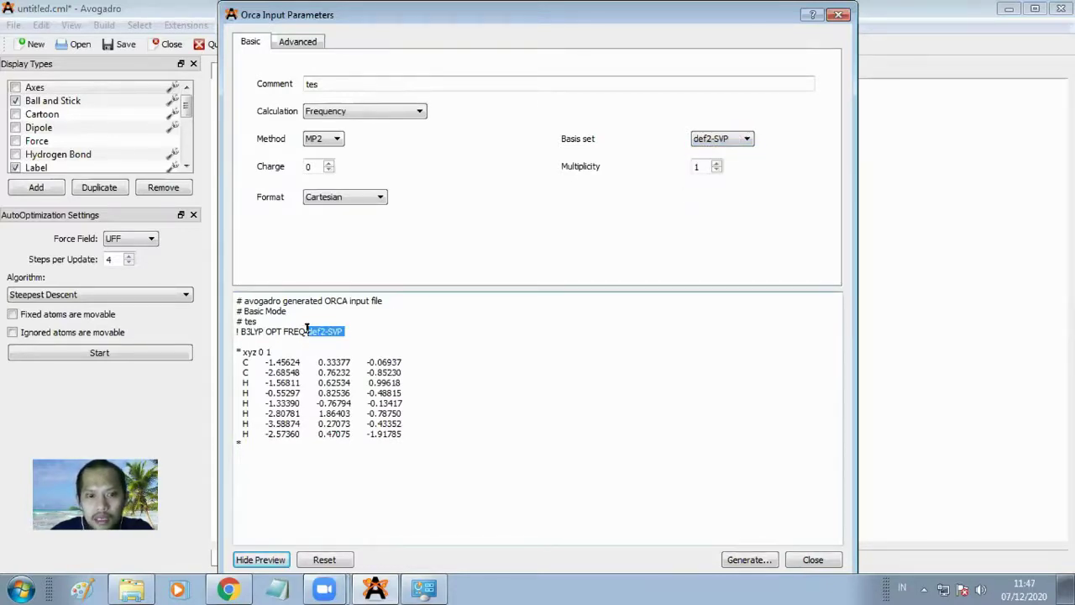
text(6-)
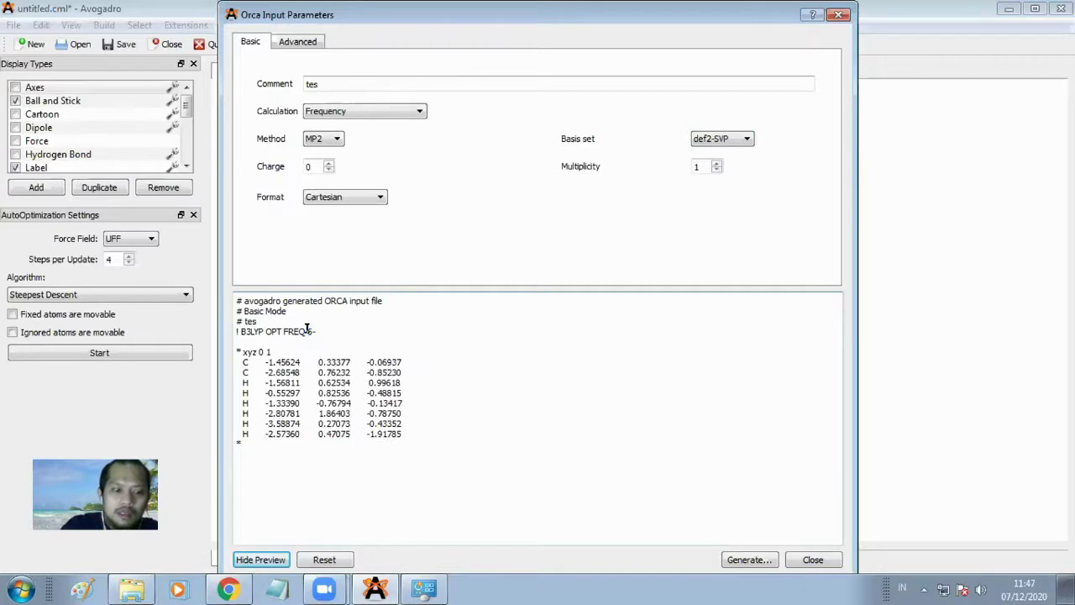
text(31G*)
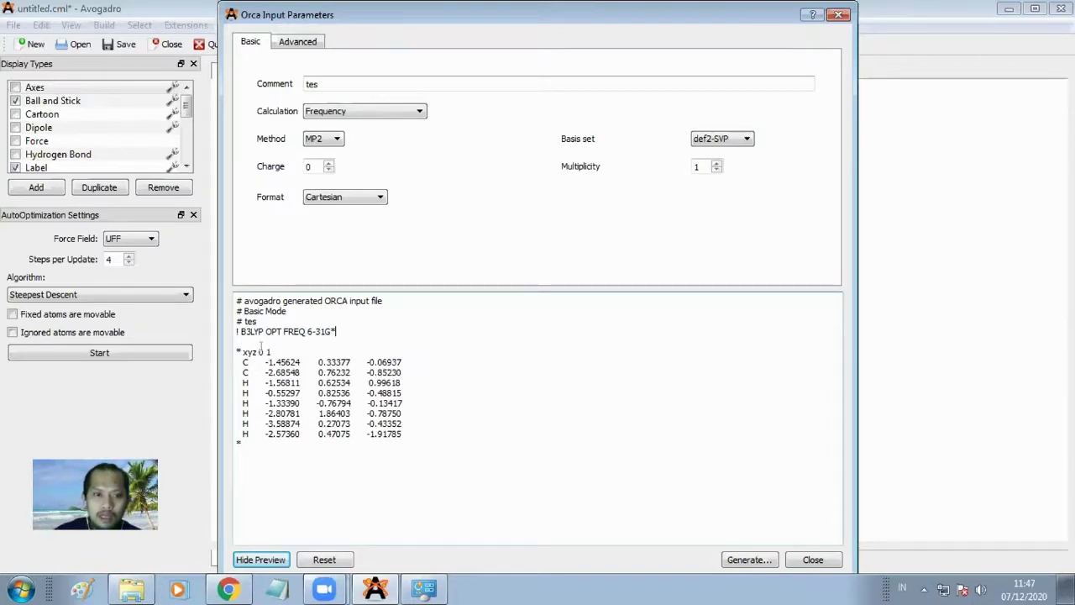
Step: Highlight the multiplicity value and the atom coordinates in the input preview
drag(271, 351, 264, 351)
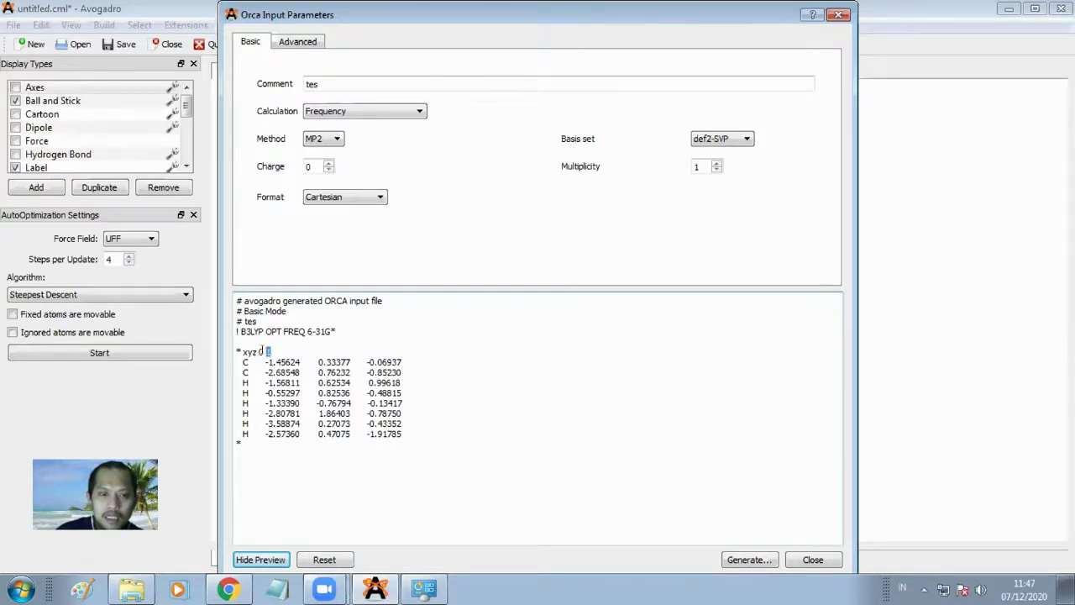
drag(277, 362, 437, 428)
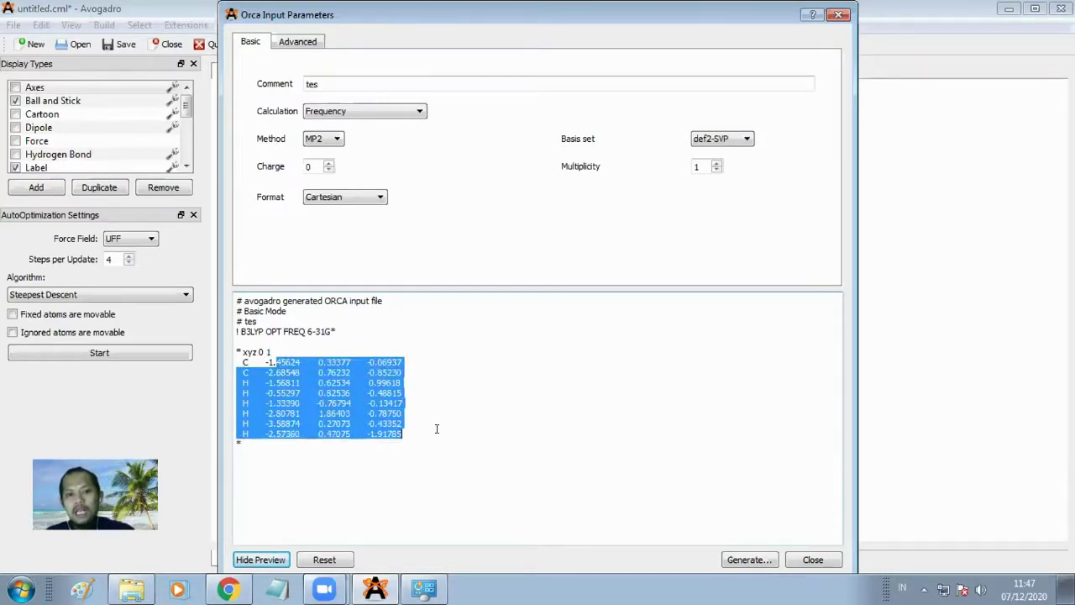
triple_click(334, 362)
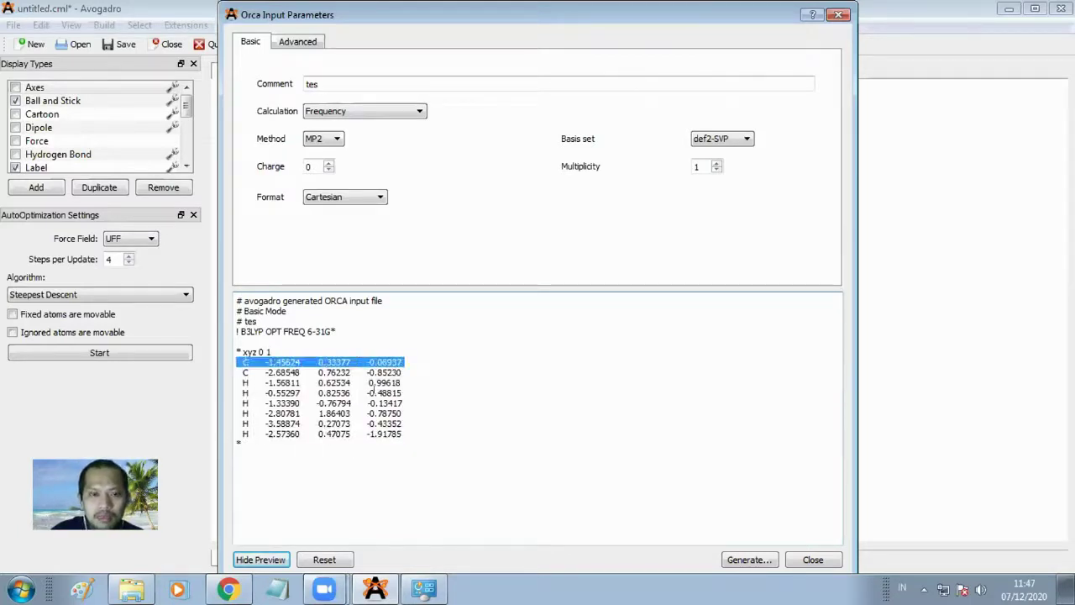
click(483, 351)
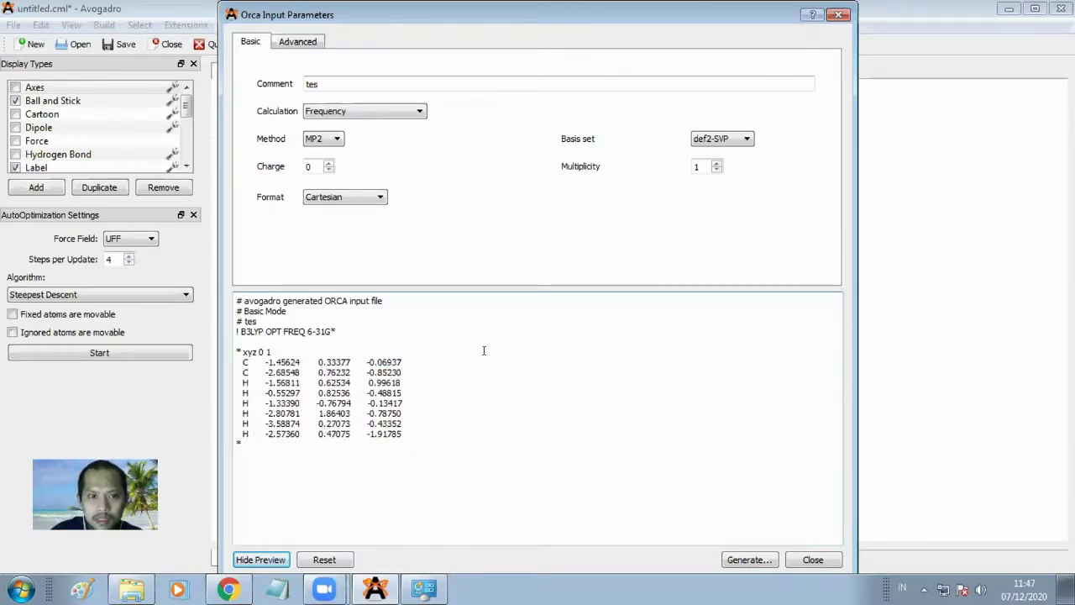
Step: Set the multiplicity to 2 and the charge to 1, highlighting each value in the input preview
click(716, 163)
click(561, 308)
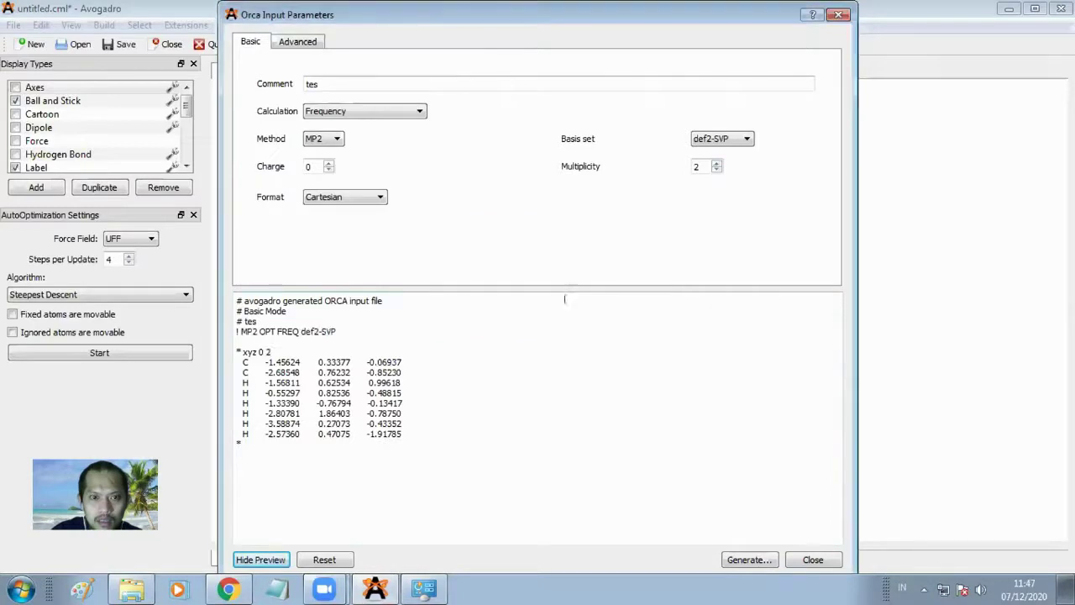
drag(270, 351, 262, 351)
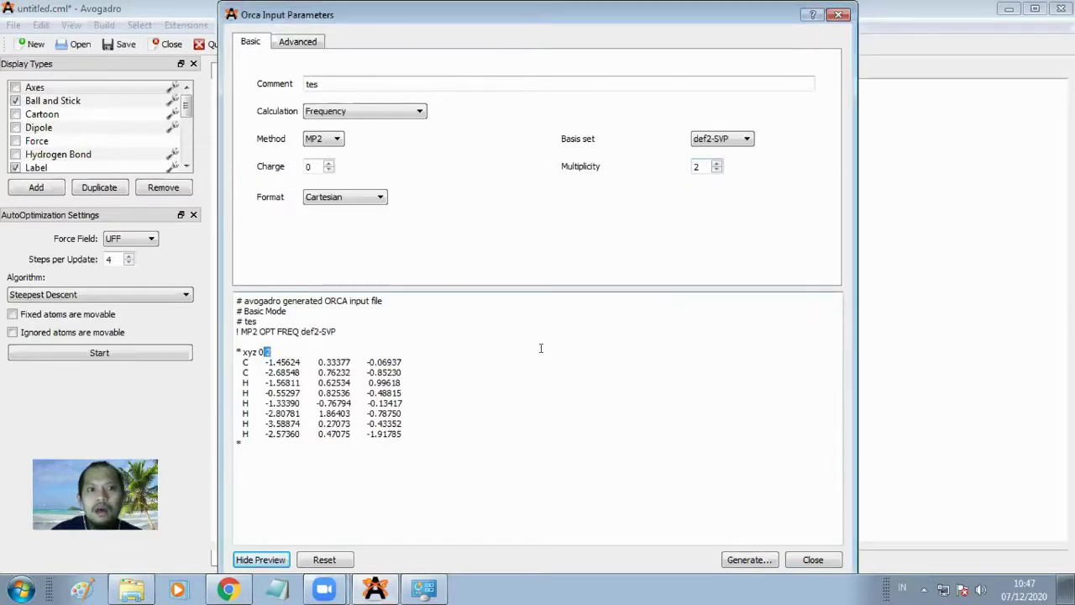
click(328, 163)
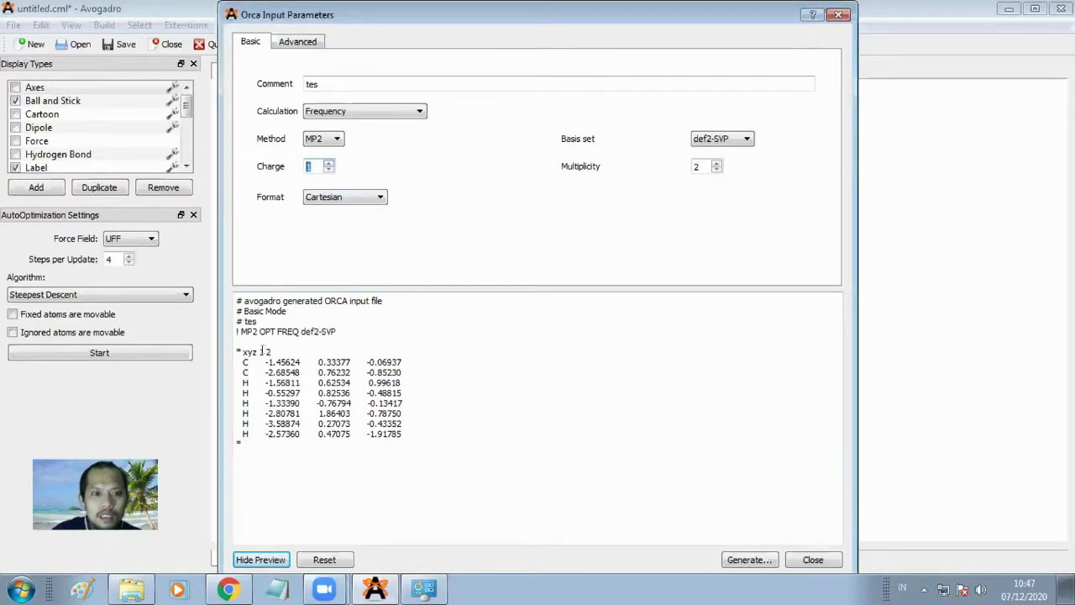
click(256, 351)
drag(260, 351, 266, 351)
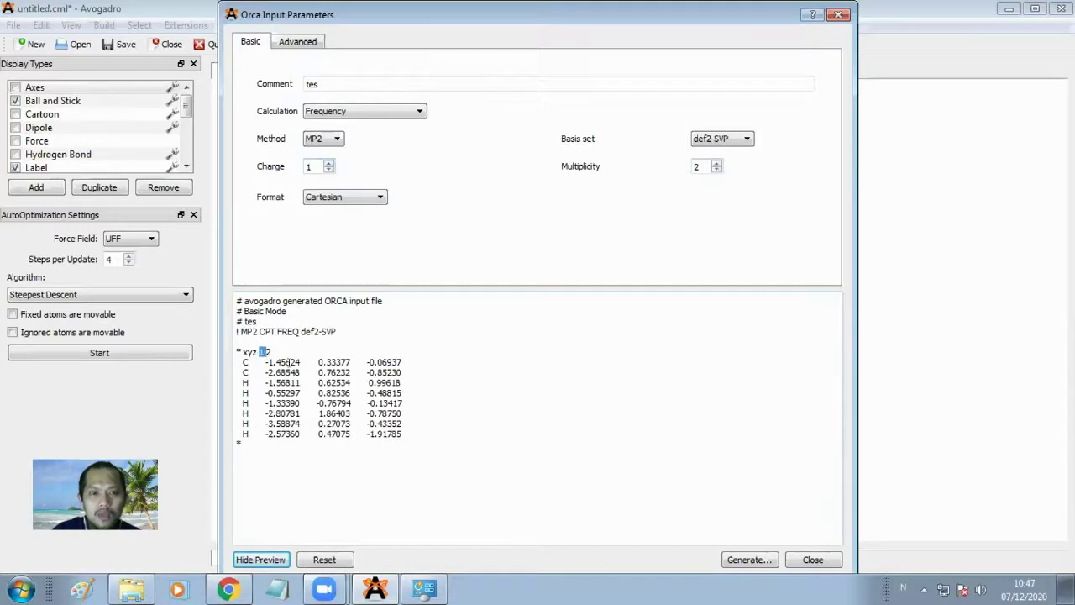
Step: Set the charge to 0, the multiplicity to 1 and the calculation to Geometry Optimization
click(328, 171)
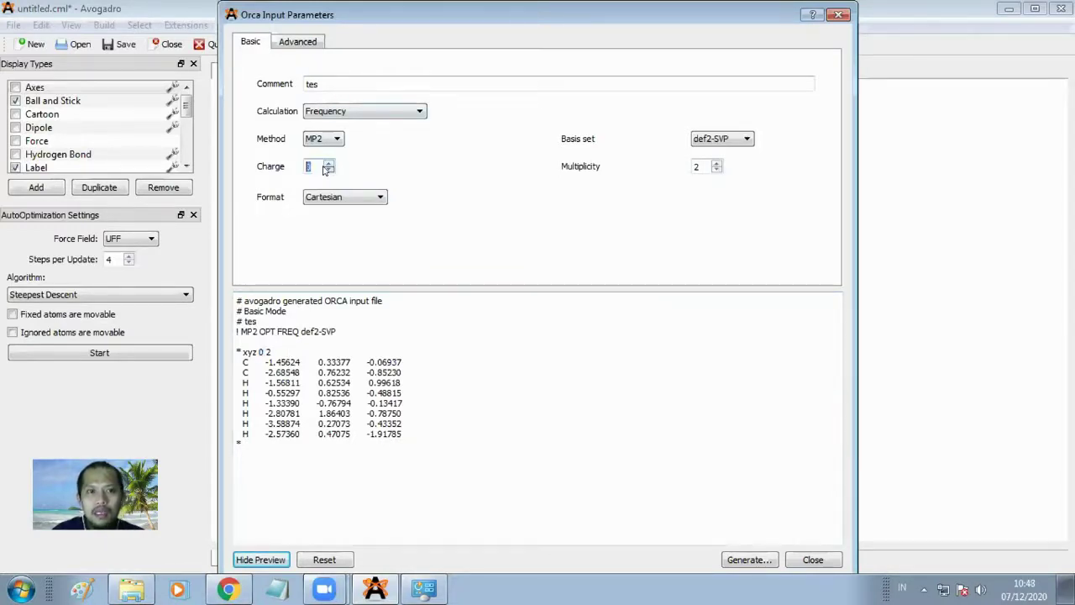
click(716, 171)
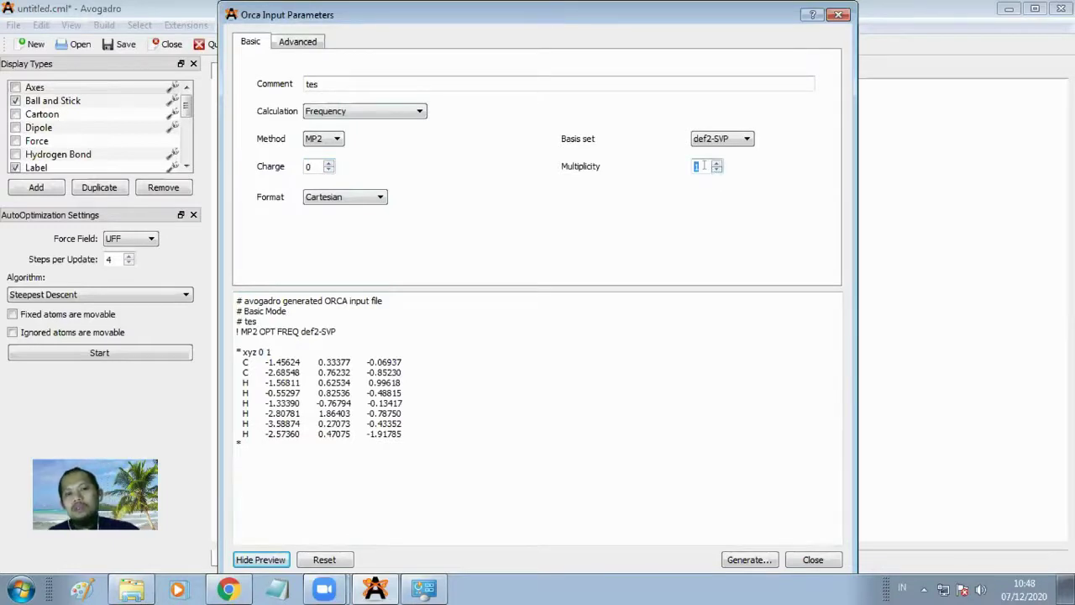
click(359, 111)
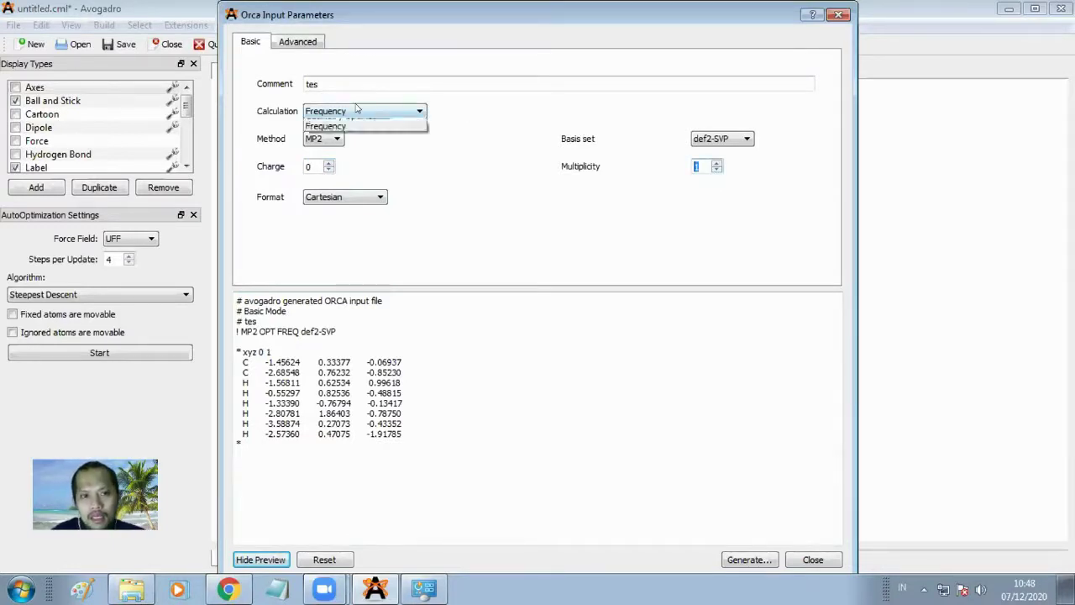
click(370, 135)
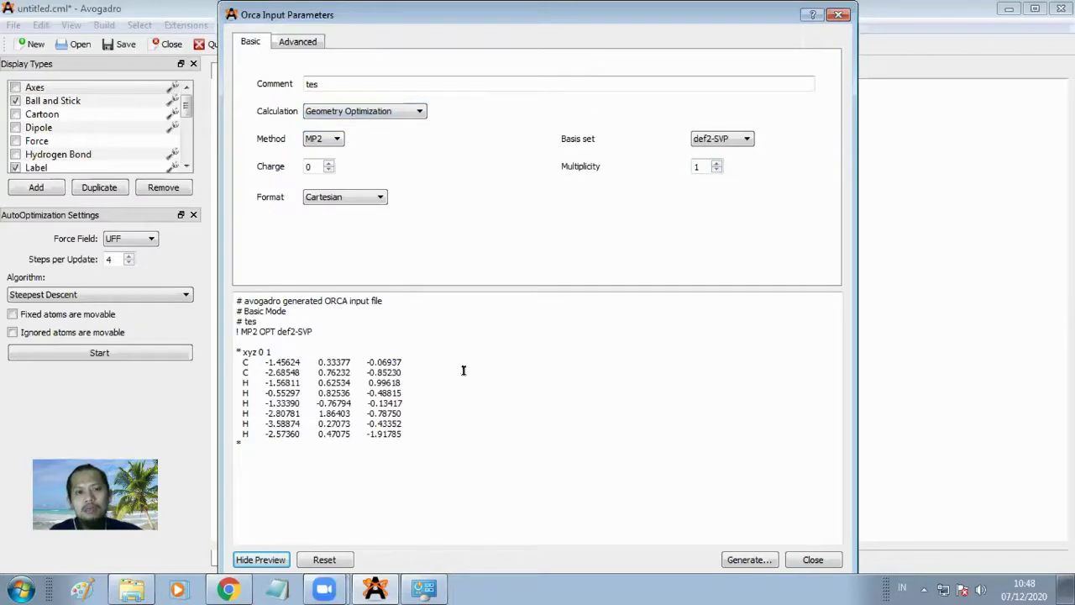
Step: Start generating the Orca input file and create a folder named "Latiga" in My Documents for saving it
click(749, 559)
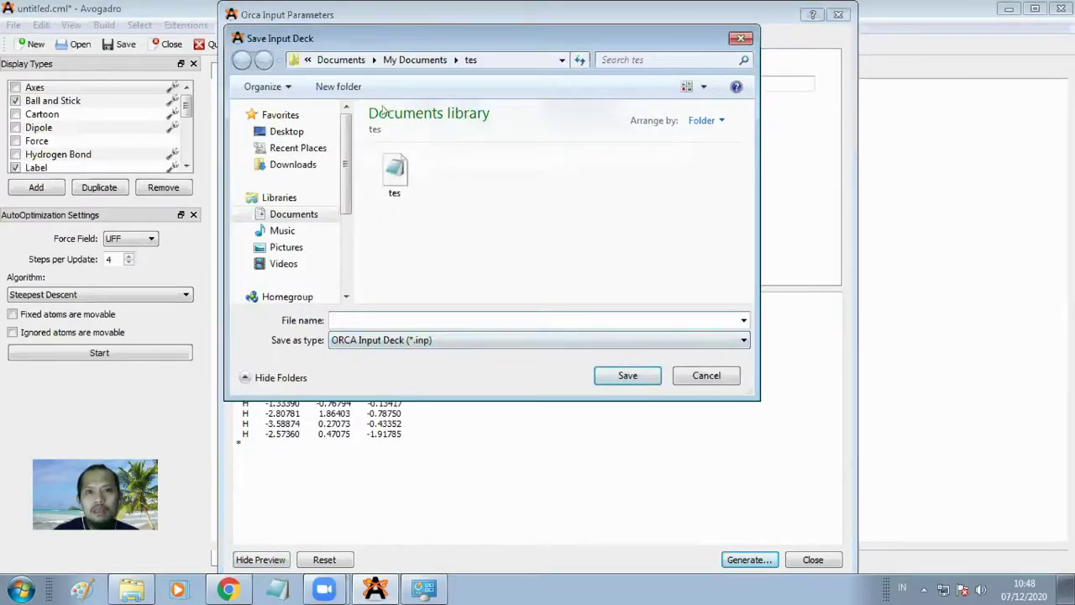
click(410, 60)
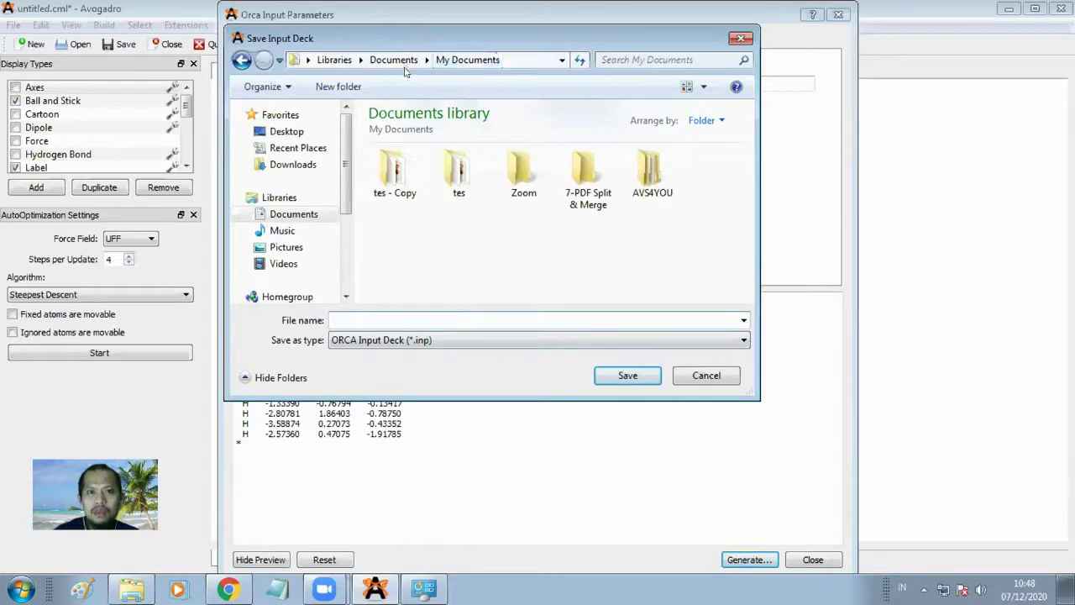
click(338, 86)
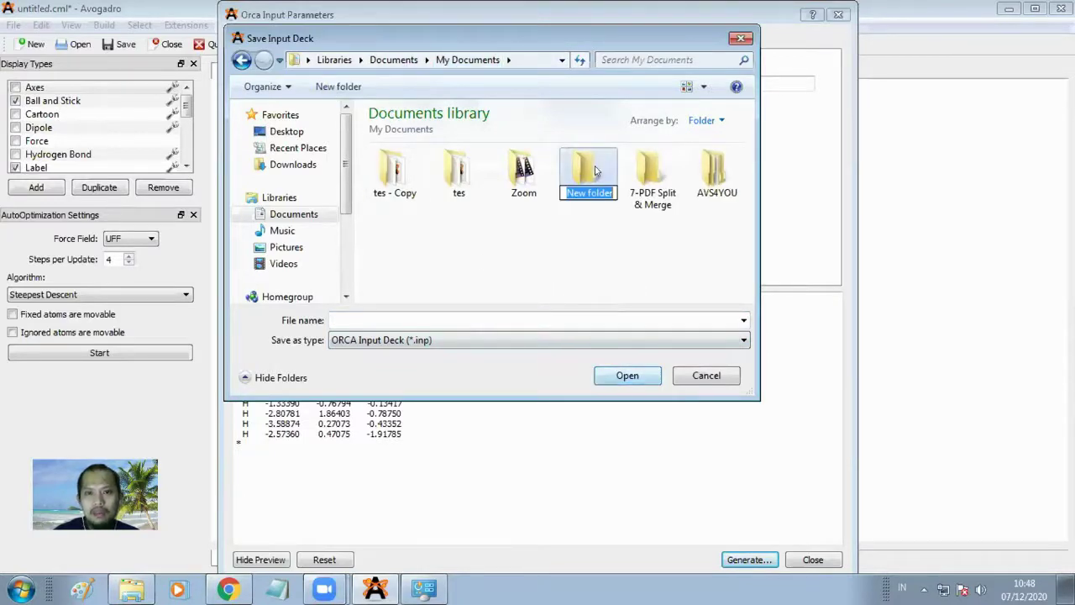
click(594, 172)
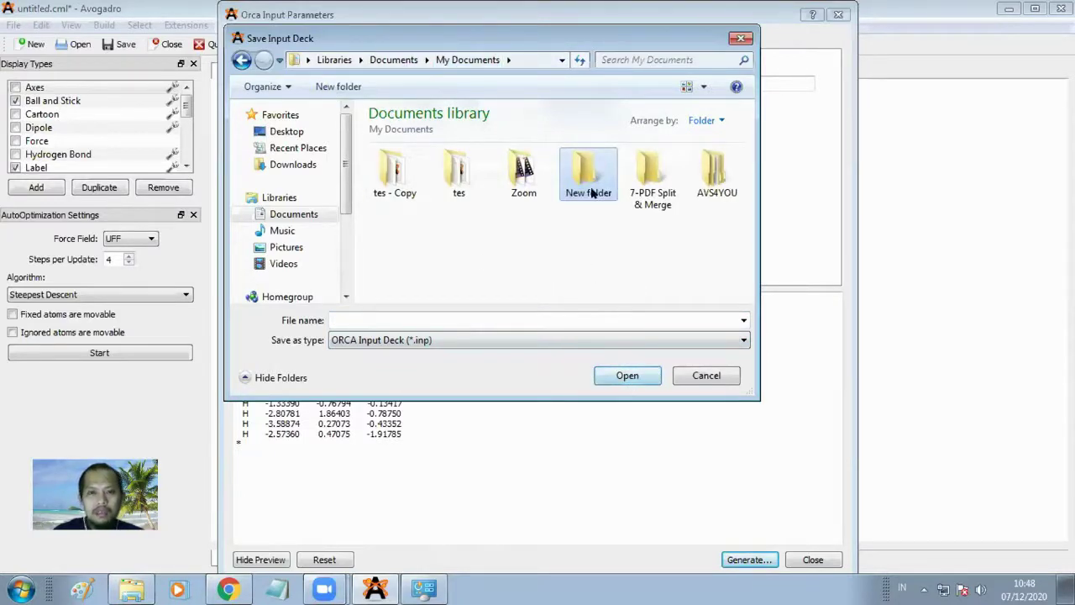
right_click(590, 188)
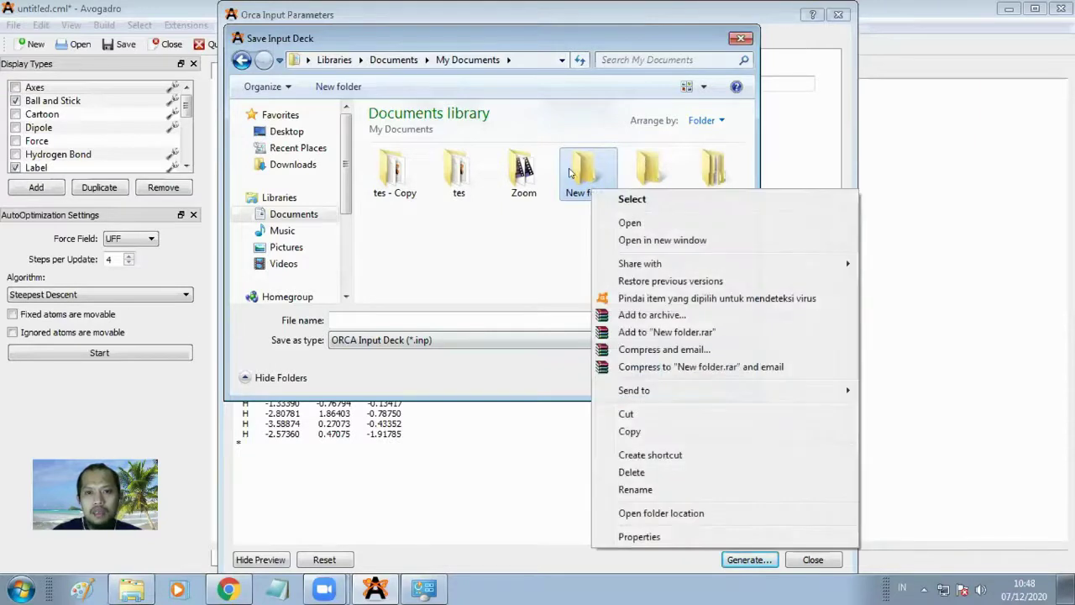
click(646, 491)
text(Latiga)
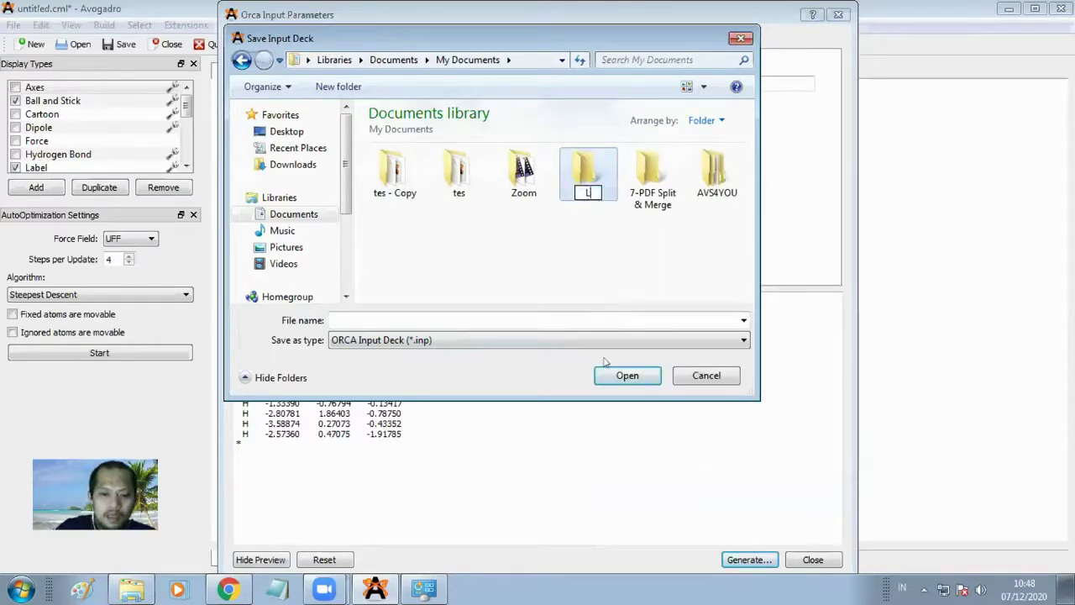
Step: Name the new folder in My Documents Latihan and open it
key(BackSpace)
key(BackSpace)
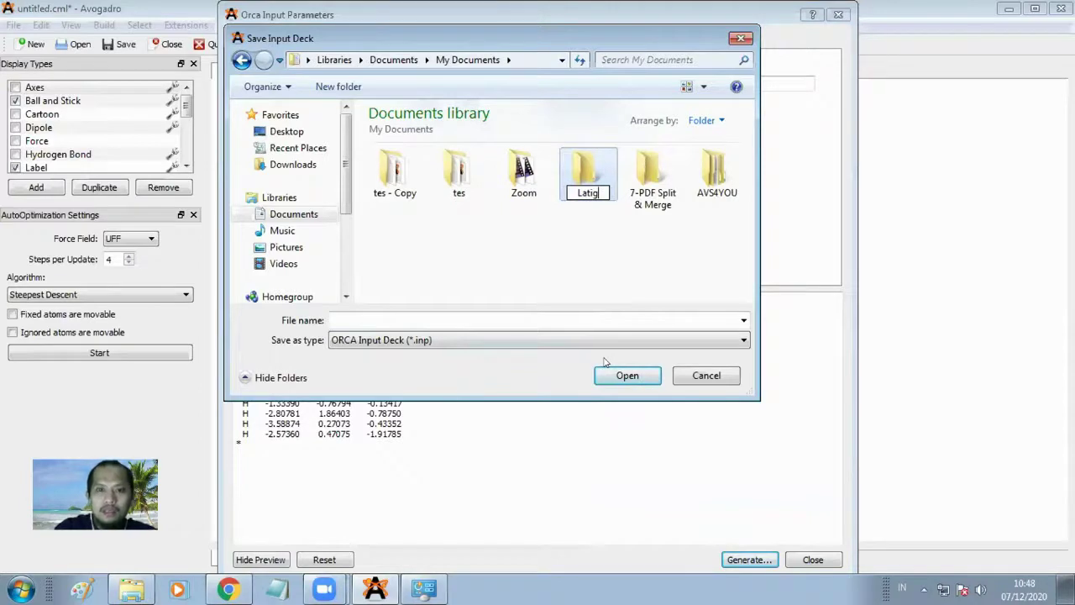
text(han)
key(Return)
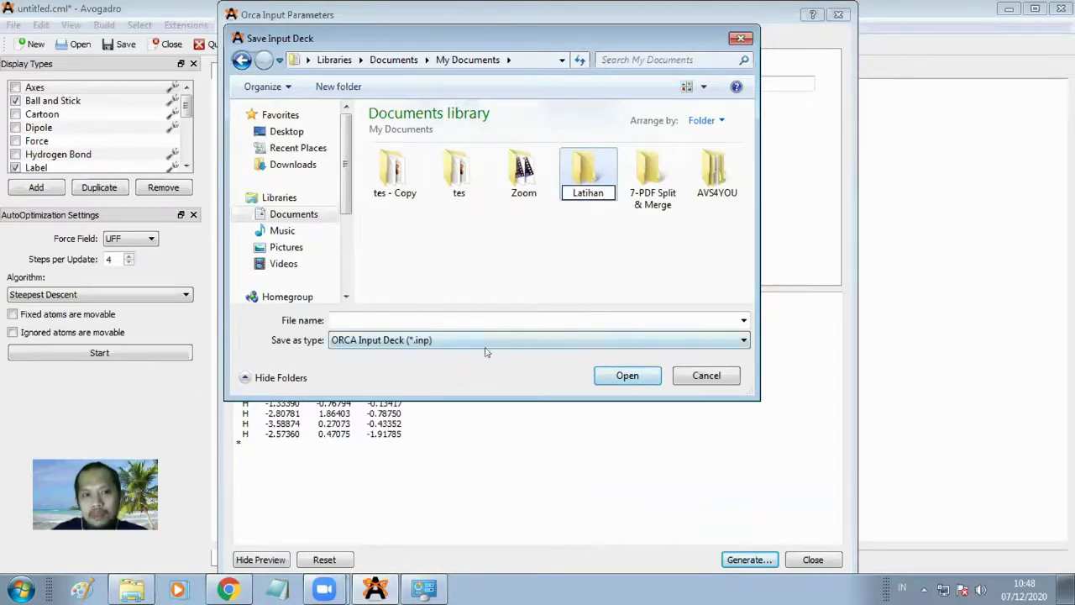
double_click(588, 174)
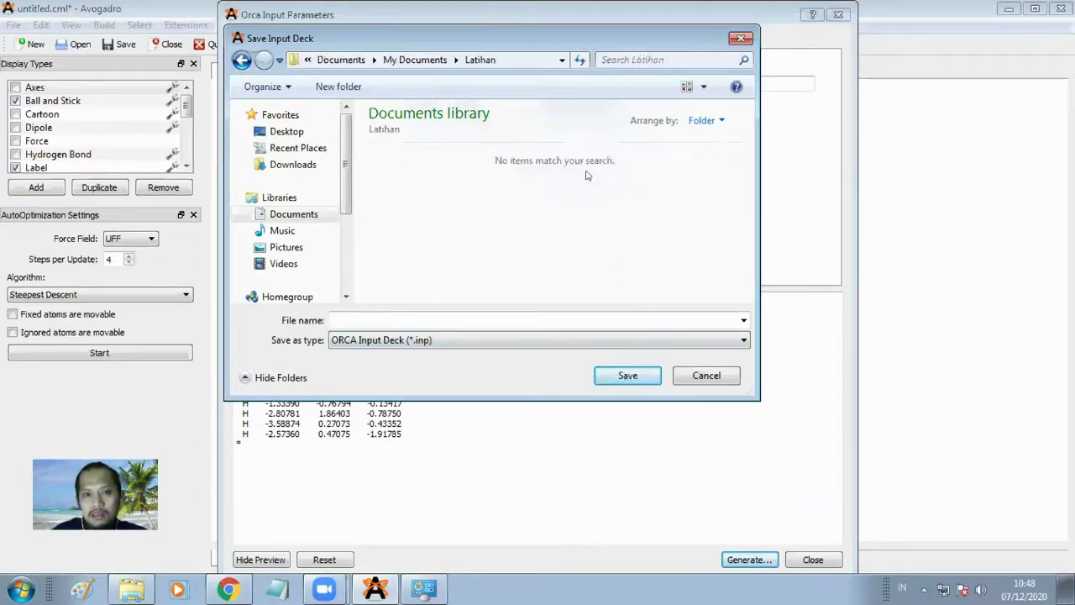
Step: Save the ORCA input deck as latihan in the Latihan folder
click(470, 314)
text(latihan)
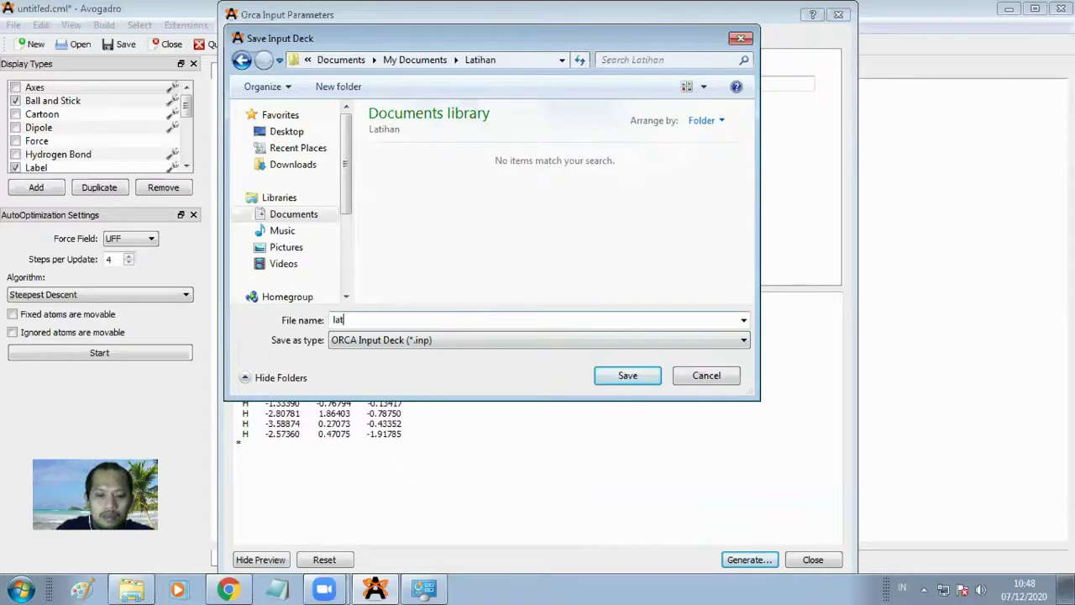
click(626, 376)
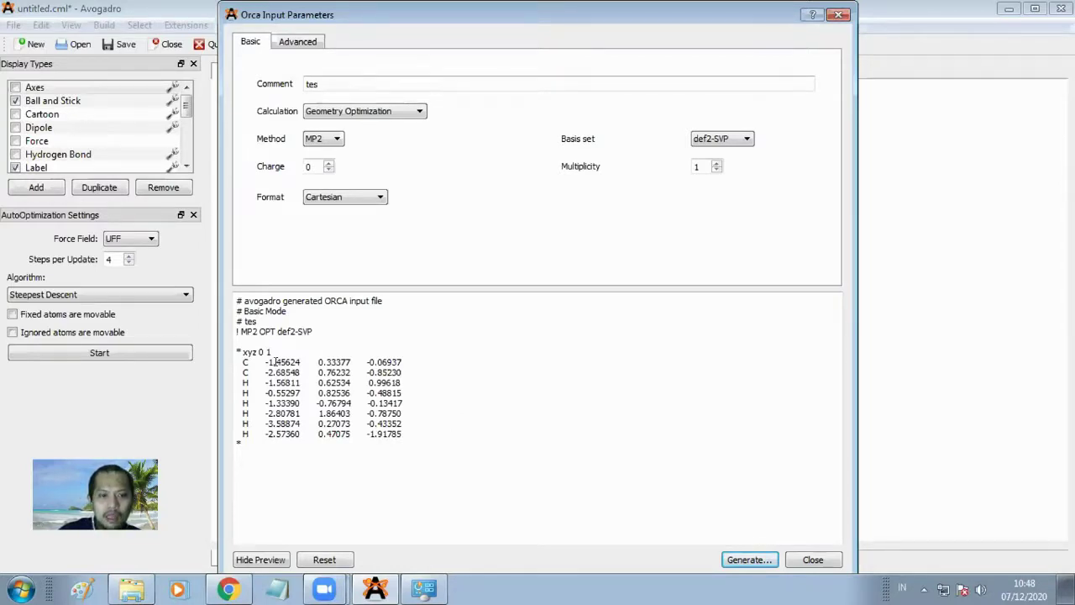
Step: Highlight the MP2 method and the def2-SVP basis set in the input preview, and close the ORCA input parameters
drag(257, 331, 237, 331)
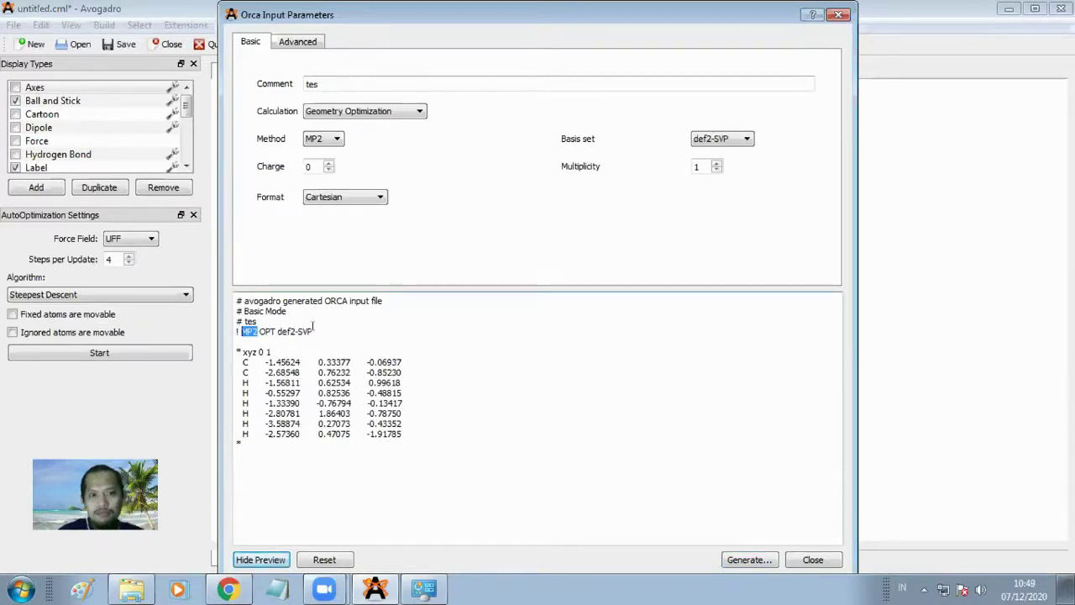
drag(315, 331, 277, 331)
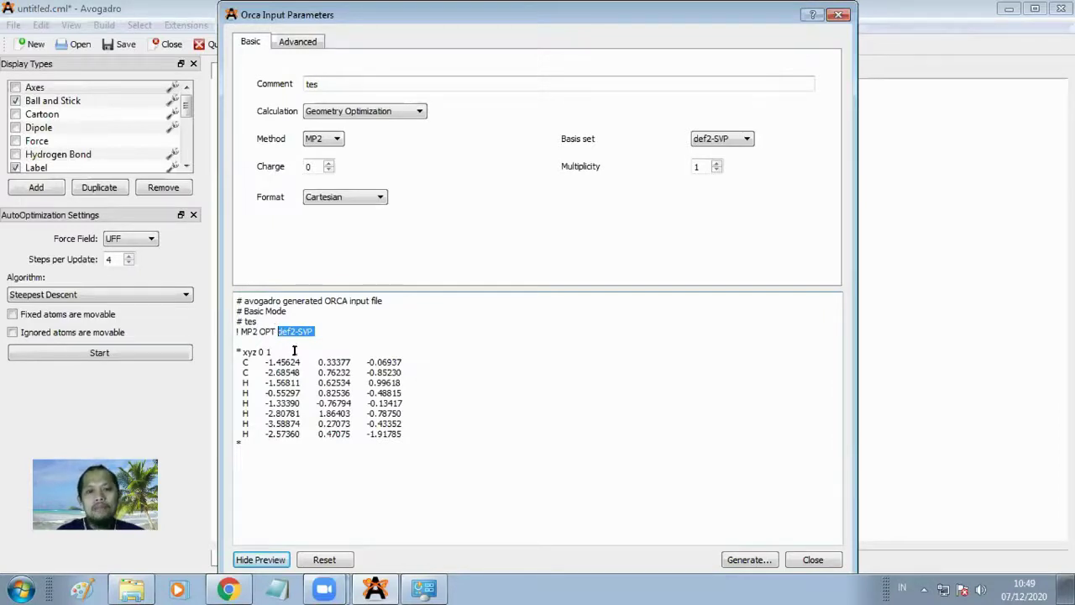
click(815, 560)
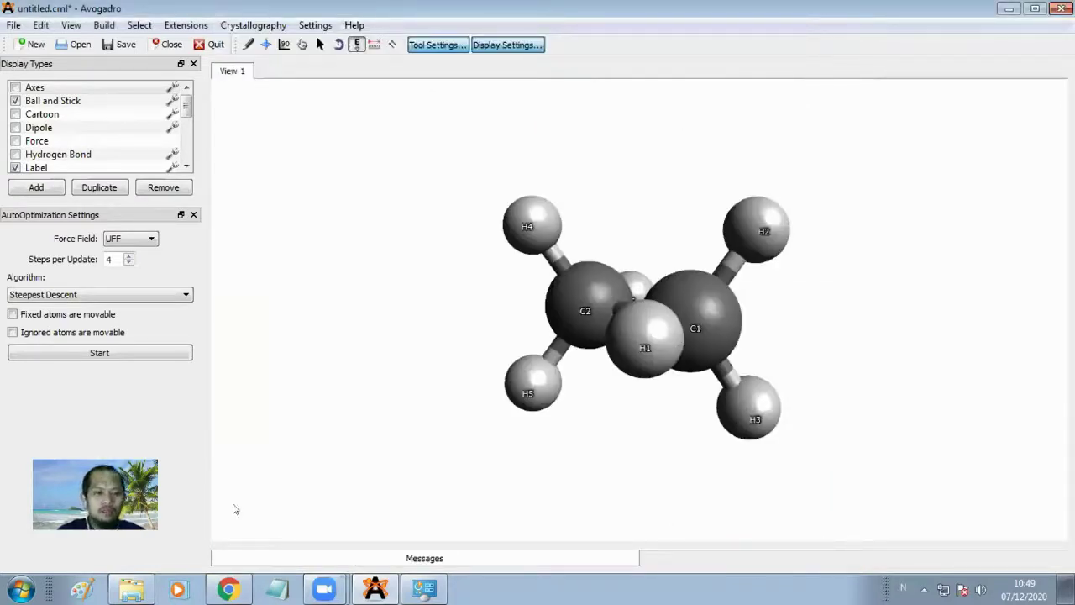
Step: Open the Windows Command Prompt (cmd) and maximize its window
key(super)
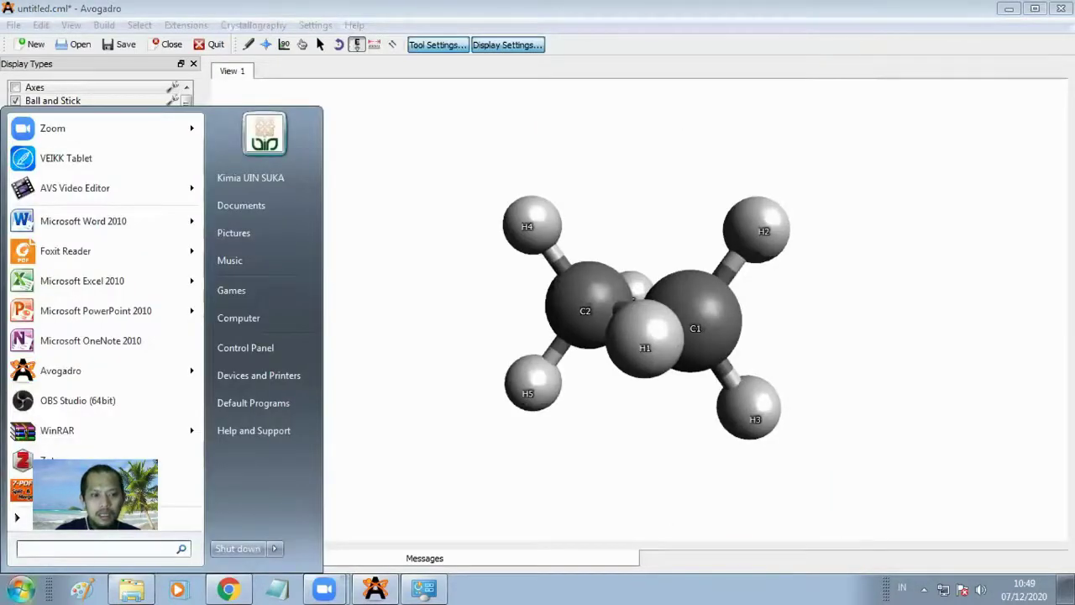
key(super)
key(super)
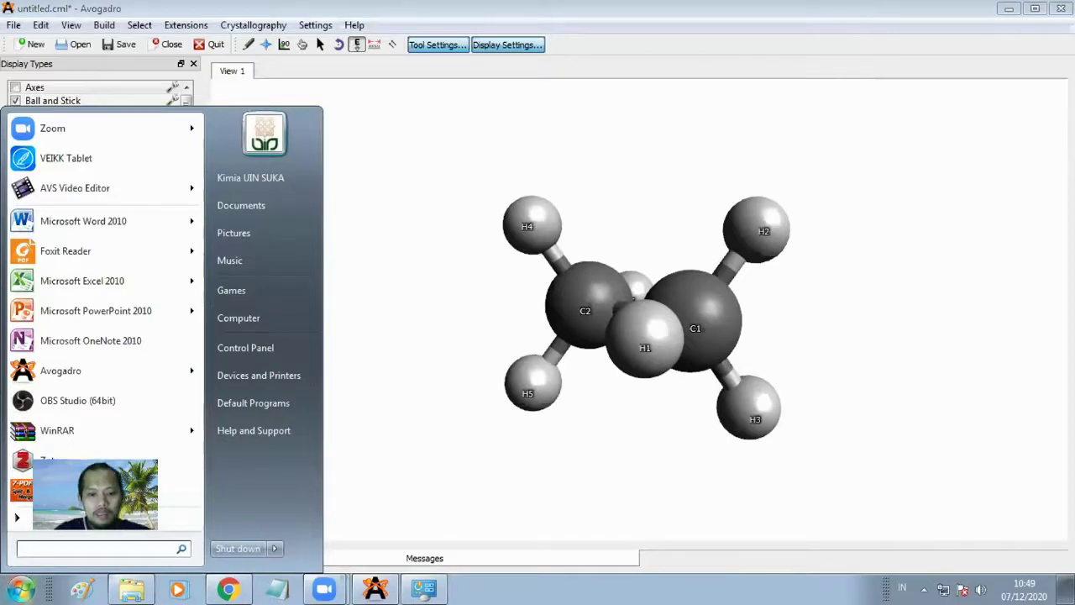
text(cmd)
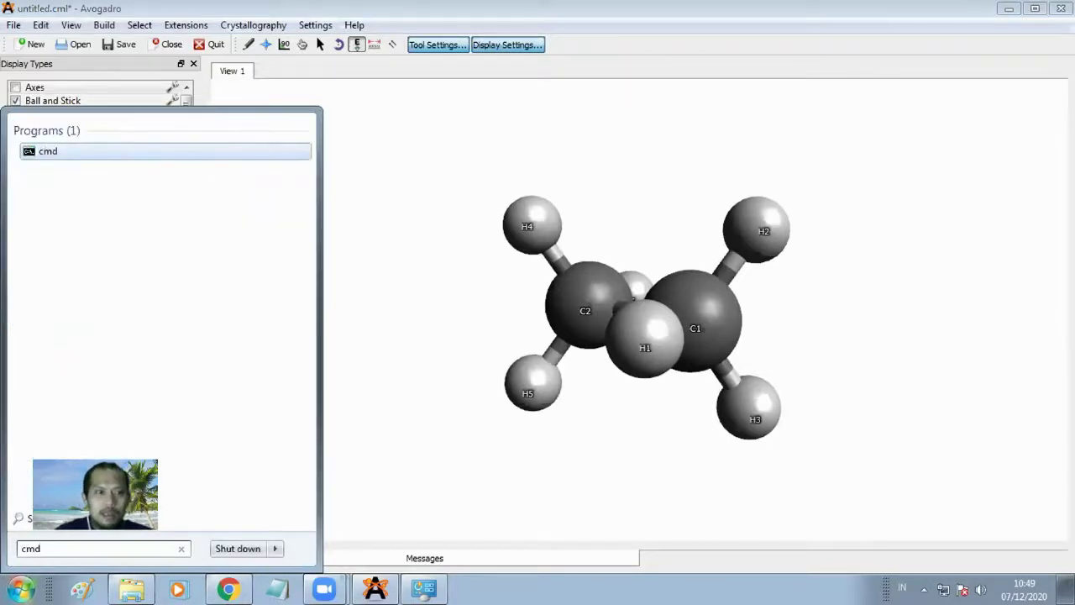
click(61, 155)
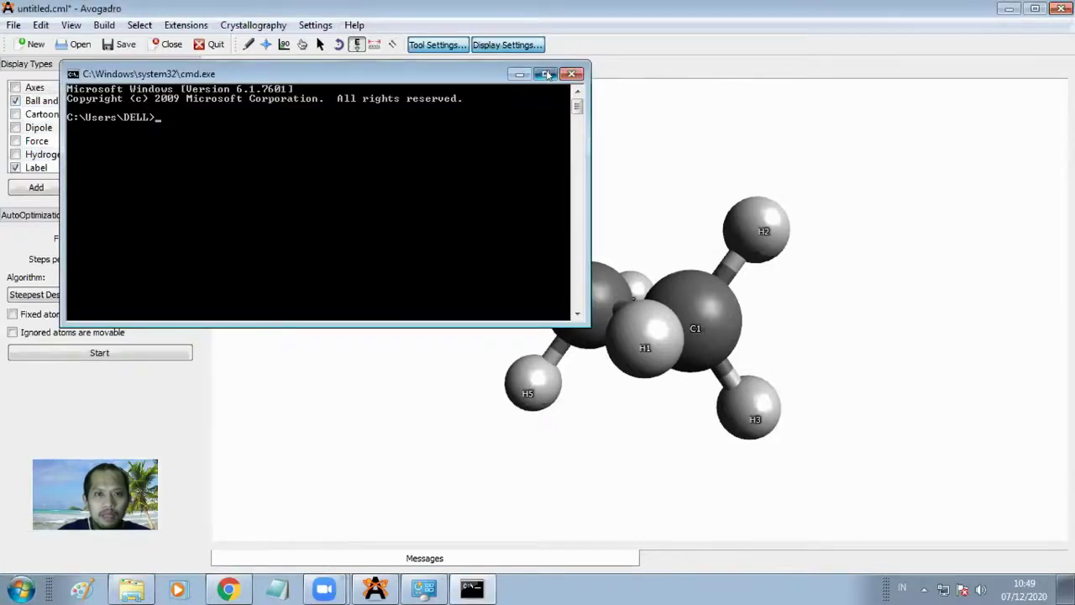
double_click(545, 71)
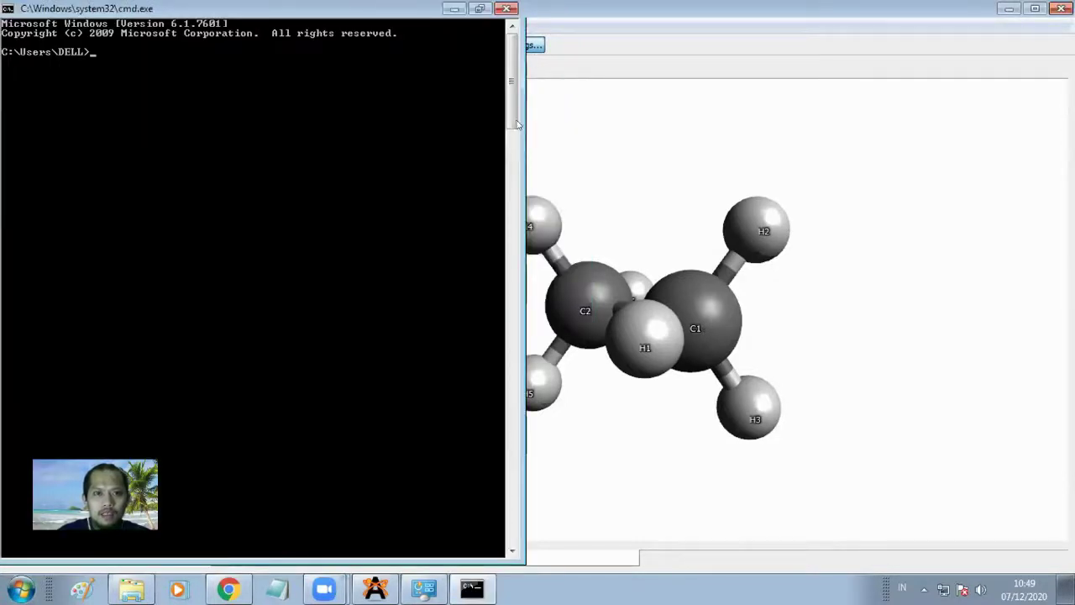
drag(444, 8, 474, 84)
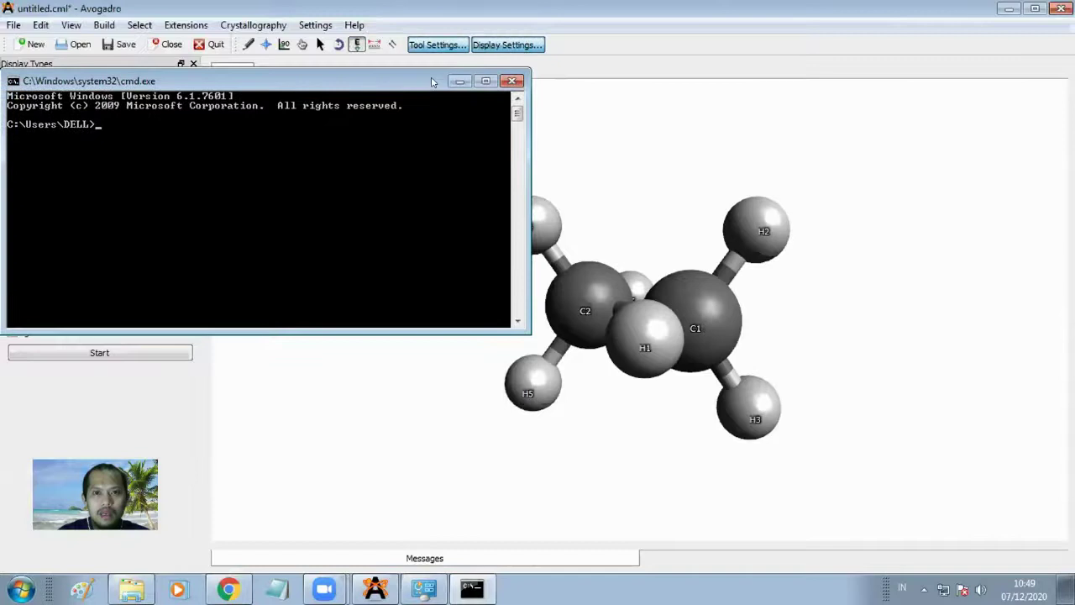
double_click(483, 83)
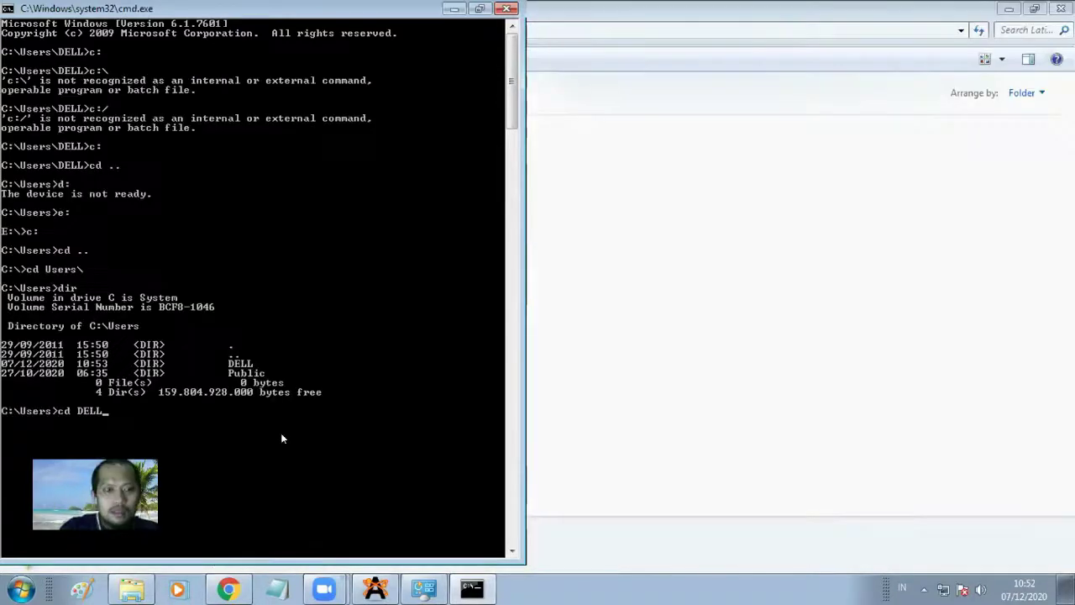
Step: Change to the DELL directory and check the Latihan folder's full path in Windows Explorer
key(Return)
key(alt+Tab)
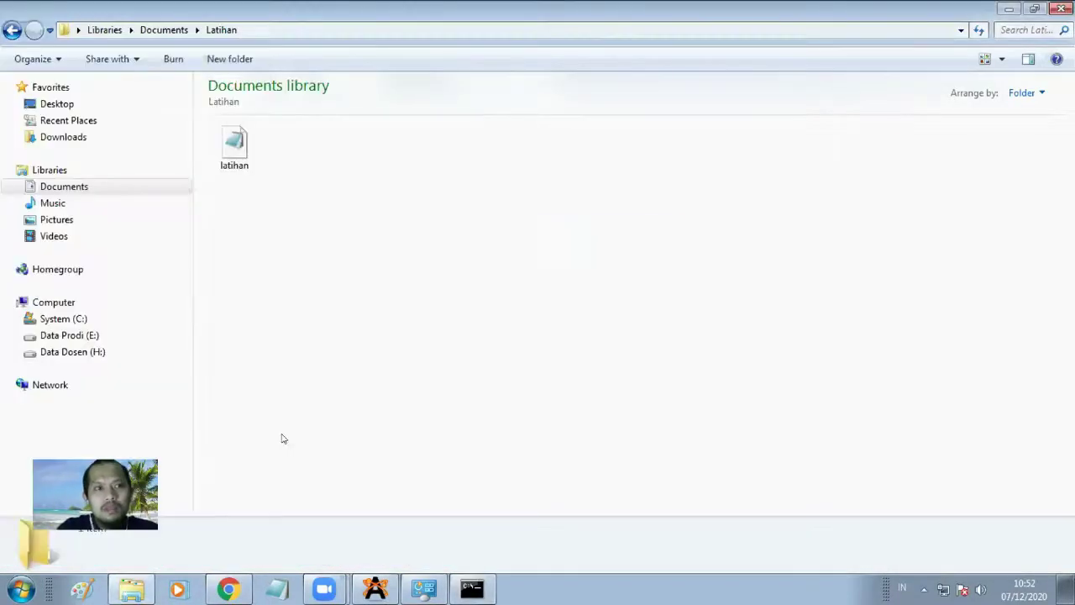
click(248, 31)
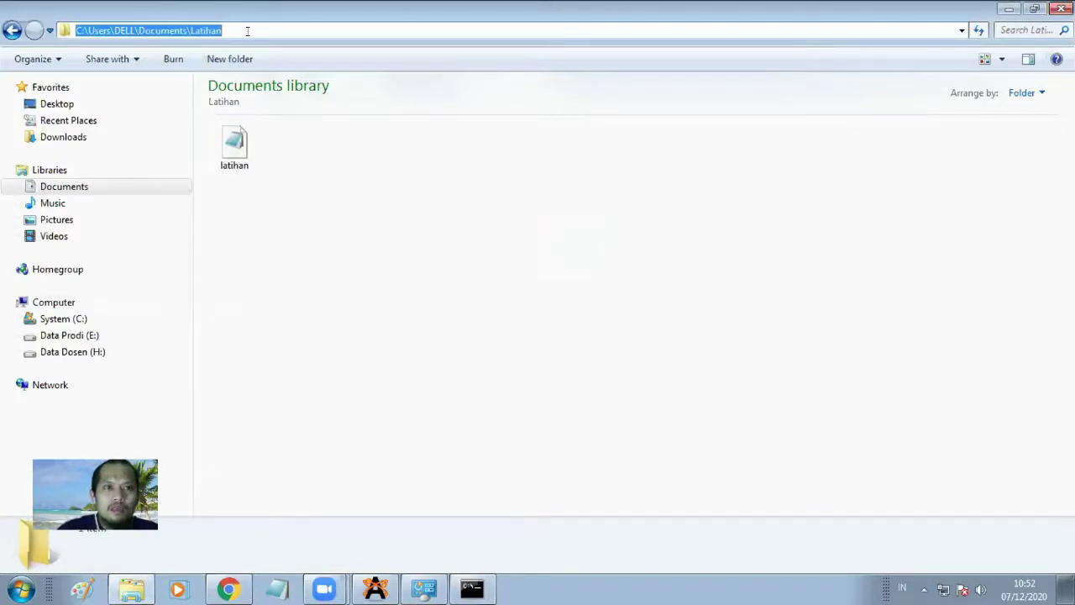
key(alt+Tab)
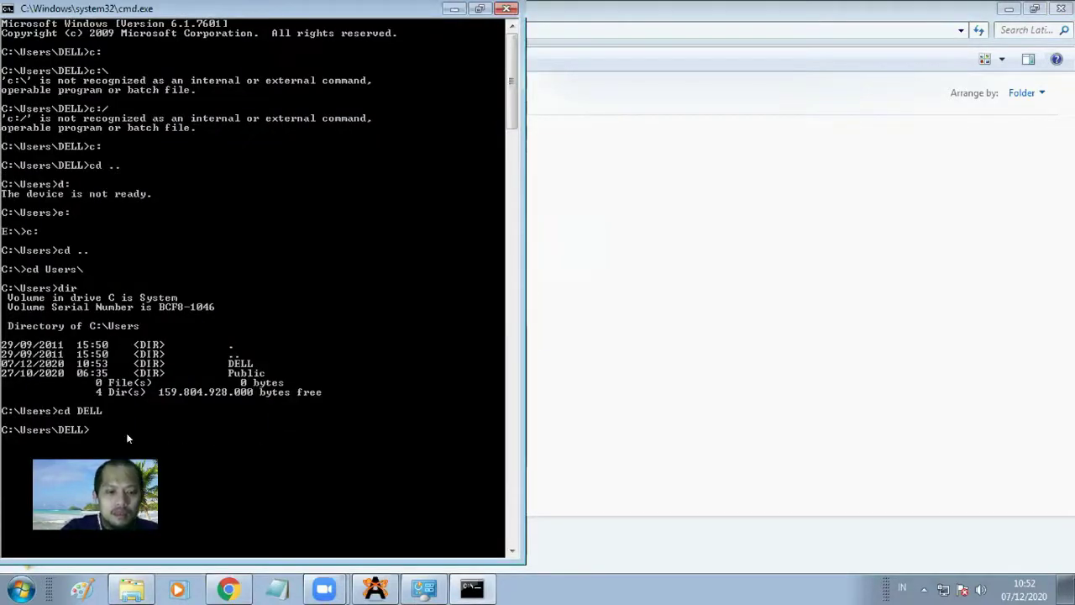
Step: Change the Command Prompt's working directory to Documents/Latihan
text(cd DO)
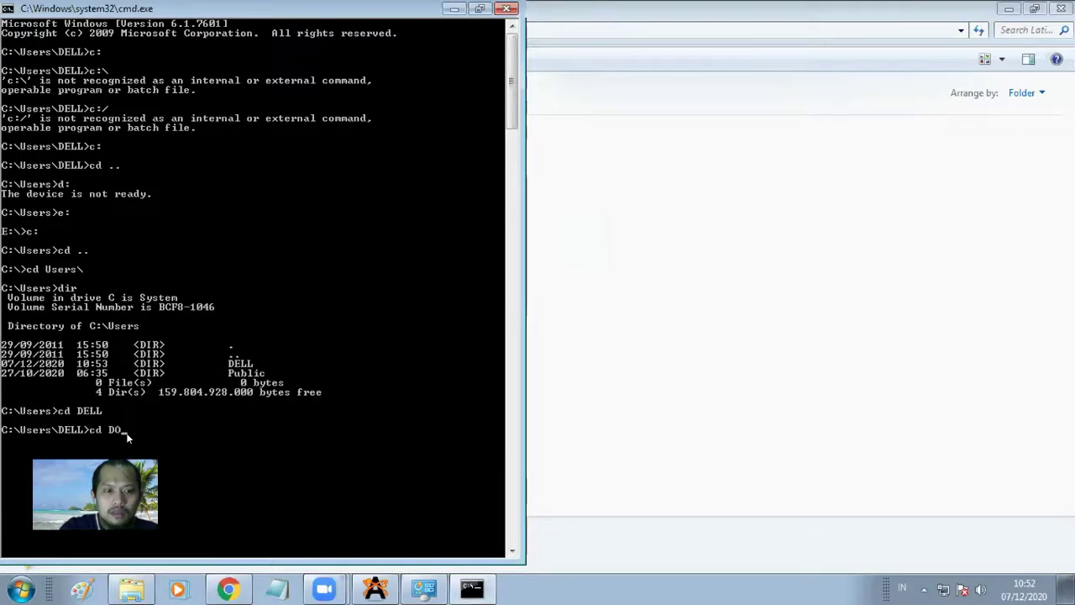
key(Tab)
key(BackSpace)
key(BackSpace)
key(BackSpace)
key(BackSpace)
key(BackSpace)
key(BackSpace)
text(ocuments)
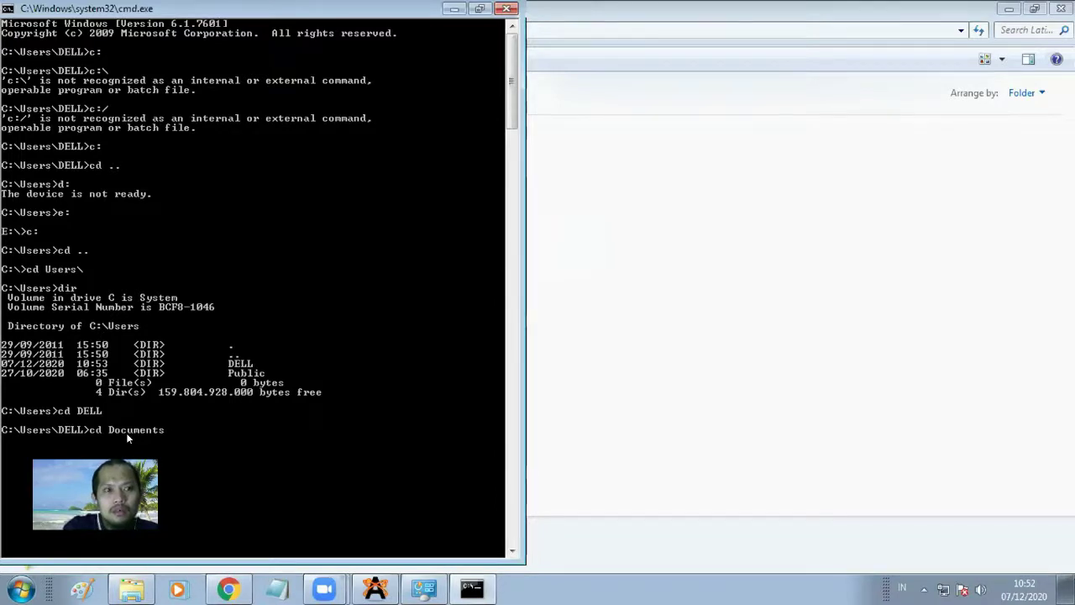
text(\)
key(BackSpace)
text(/Latihan)
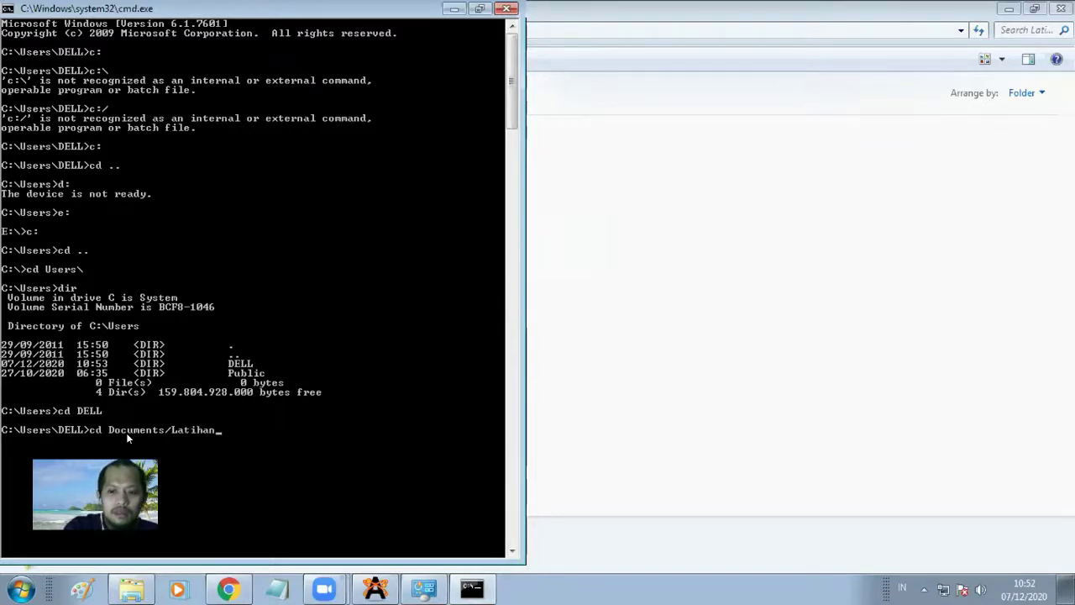
key(Return)
scroll(158, 434, down, 1)
scroll(159, 427, down, 1)
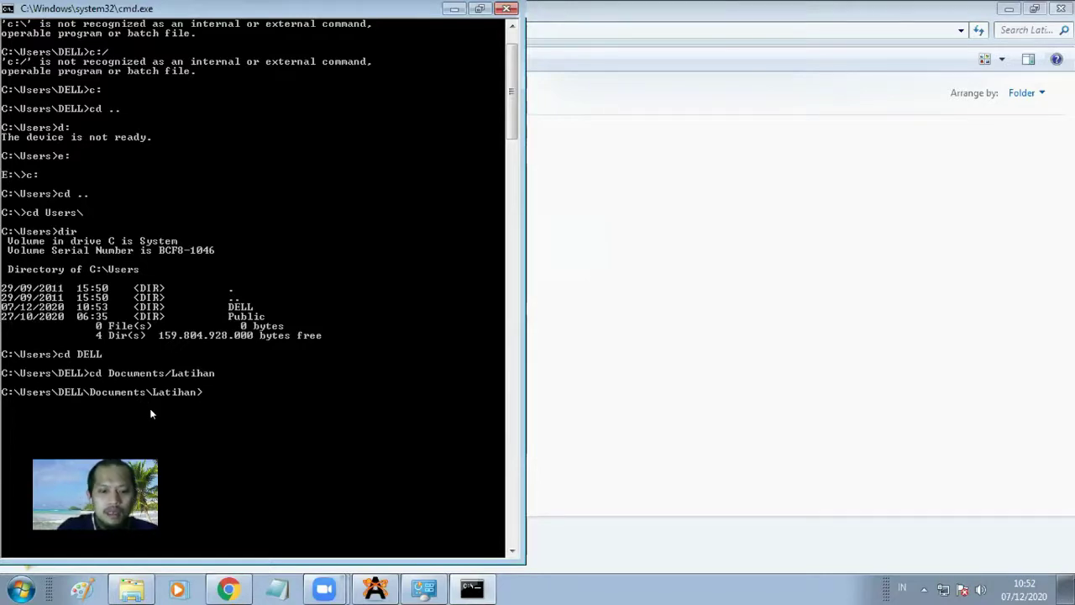
Step: List the contents of the Latihan directory with the dir command, running it twice
text(dir)
key(Return)
scroll(151, 410, down, 5)
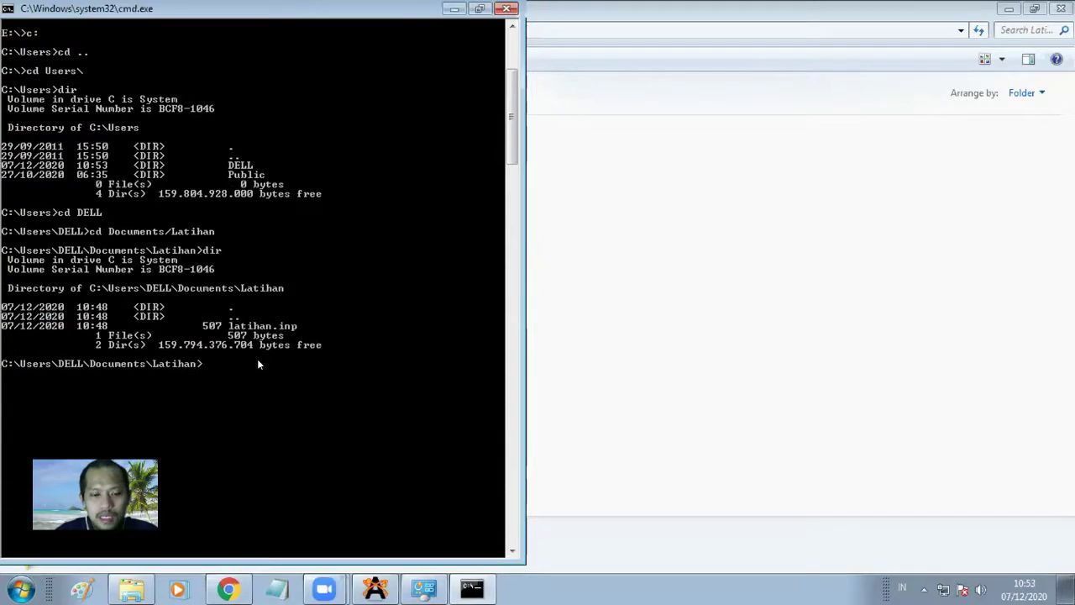
text(dir)
key(Return)
key(Return)
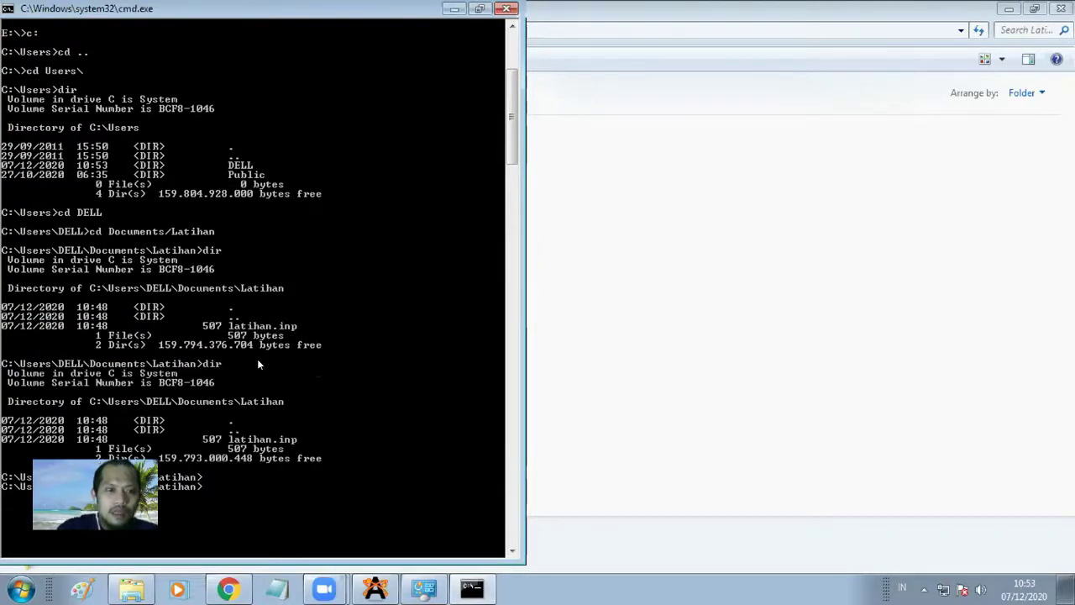
scroll(261, 361, down, 4)
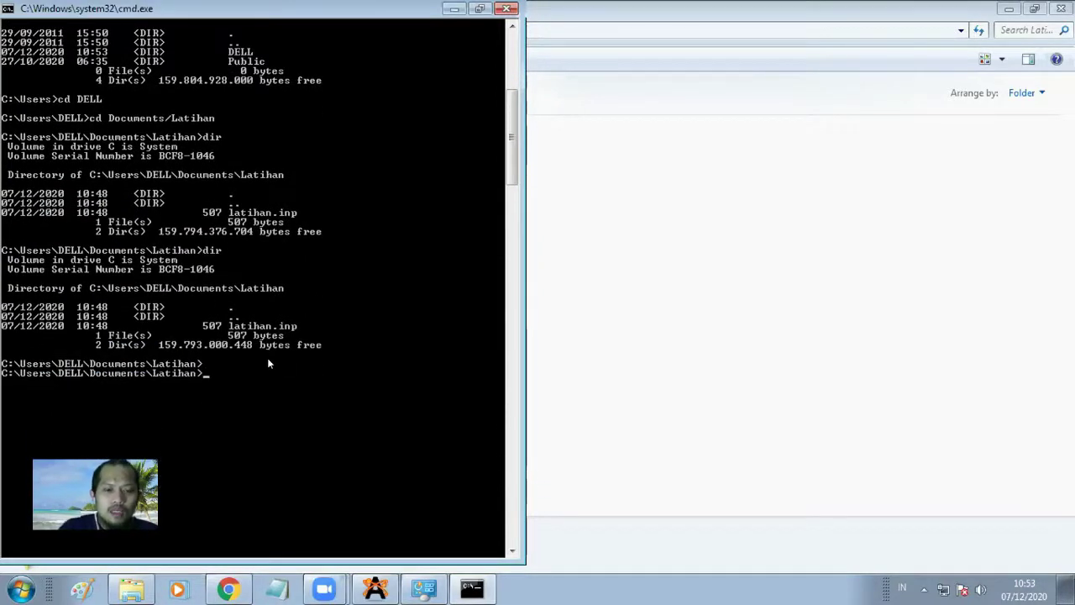
Step: Go up one directory level with cd .. and re-enter the Latihan directory
text(cd )
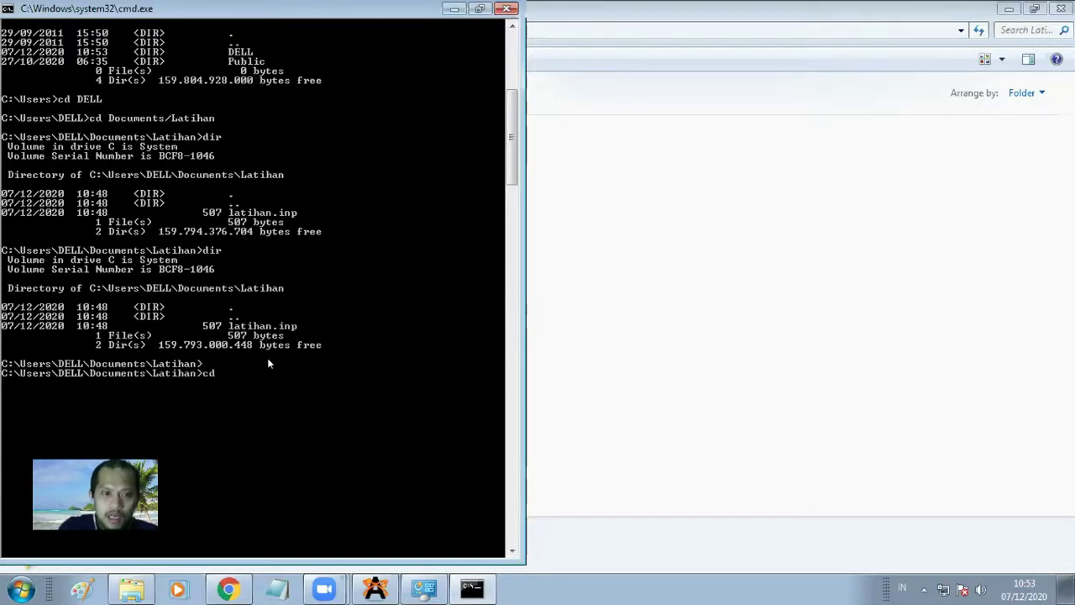
text(..)
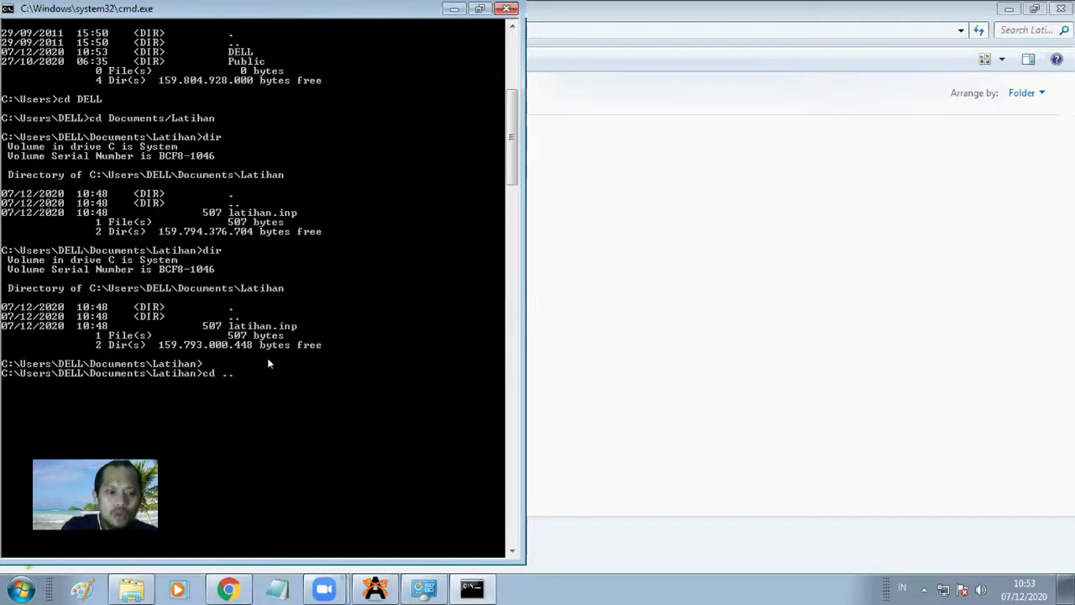
key(Return)
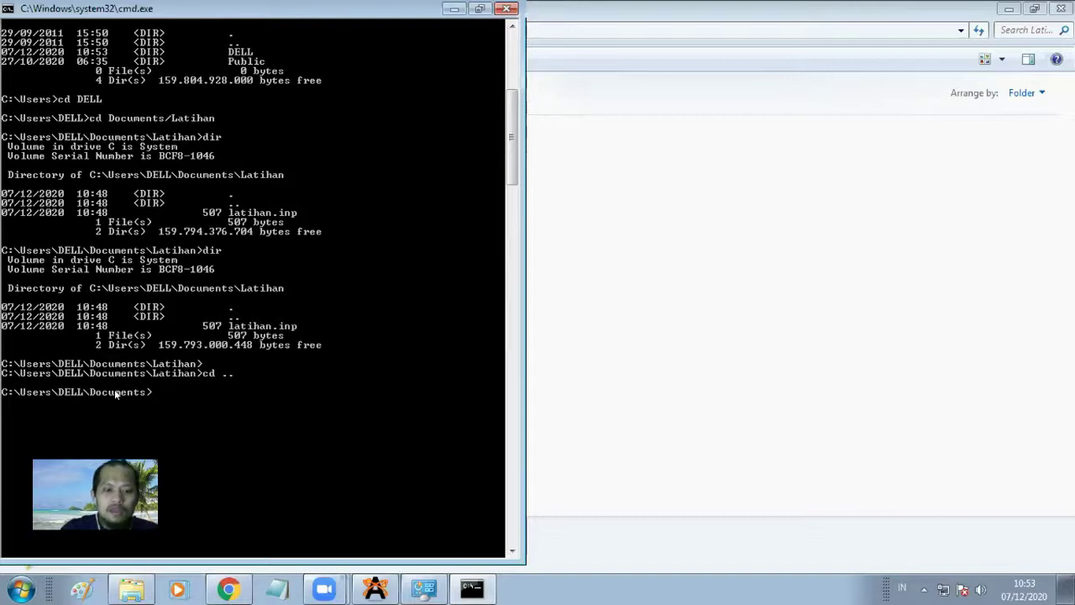
text(cd)
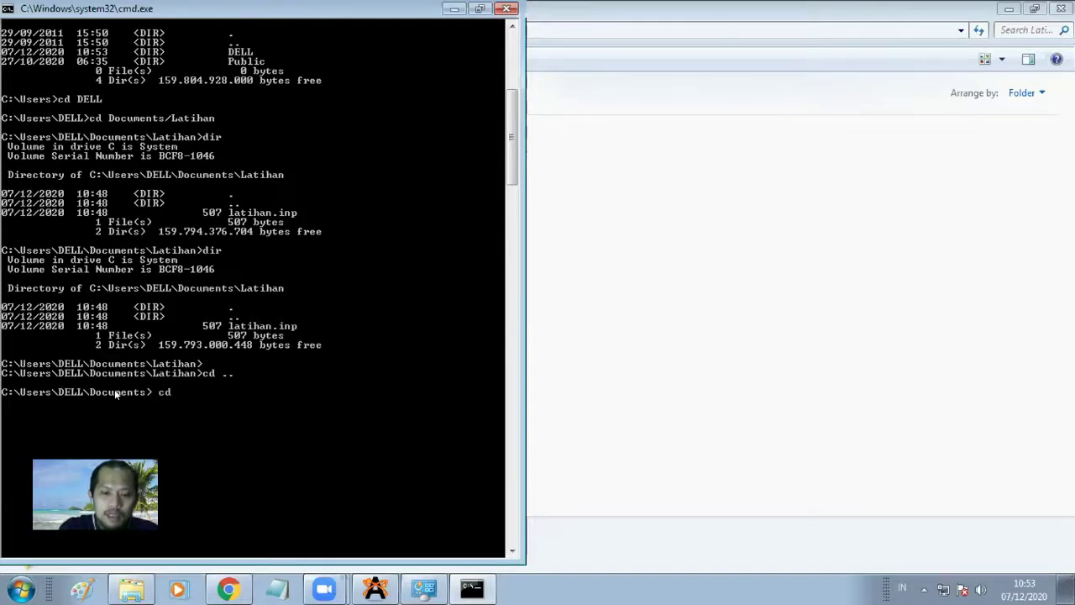
text( La)
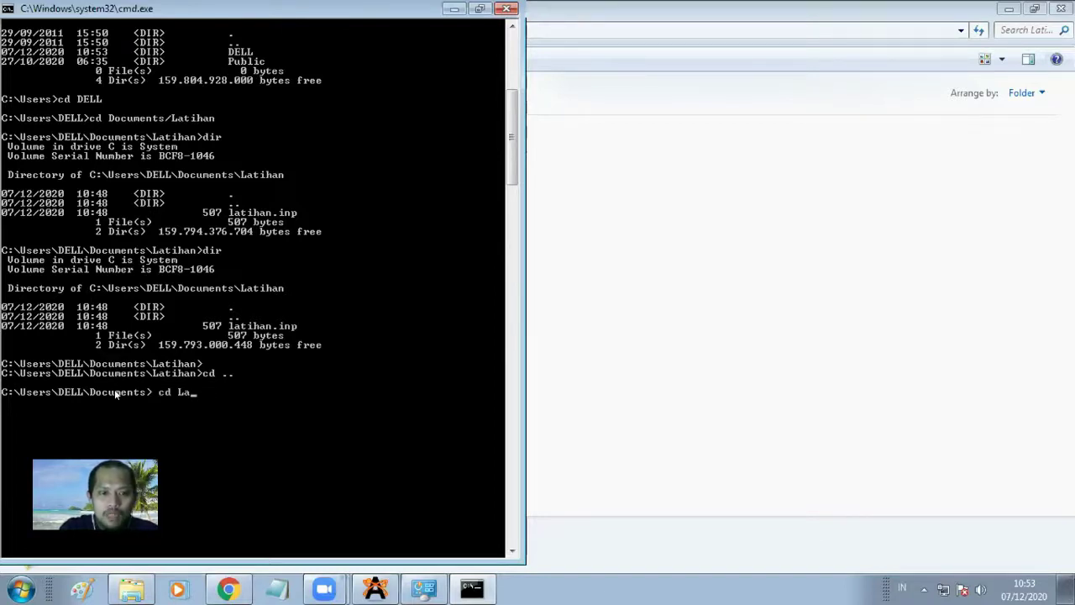
key(Tab)
key(Return)
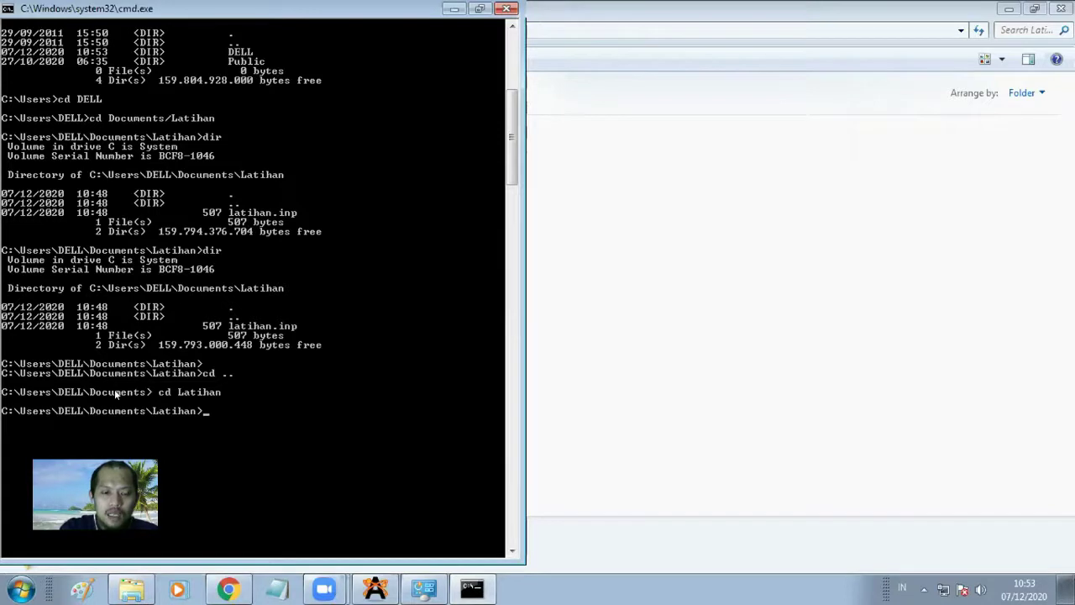
Step: List the files in the re-entered Latihan directory with dir
text(dir)
key(Return)
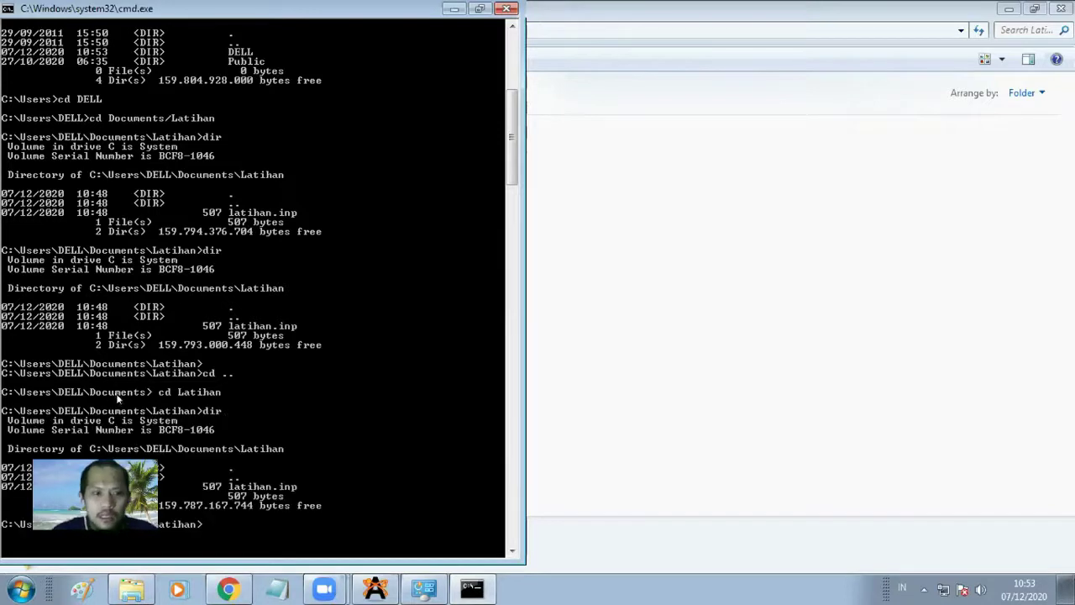
scroll(118, 399, down, 4)
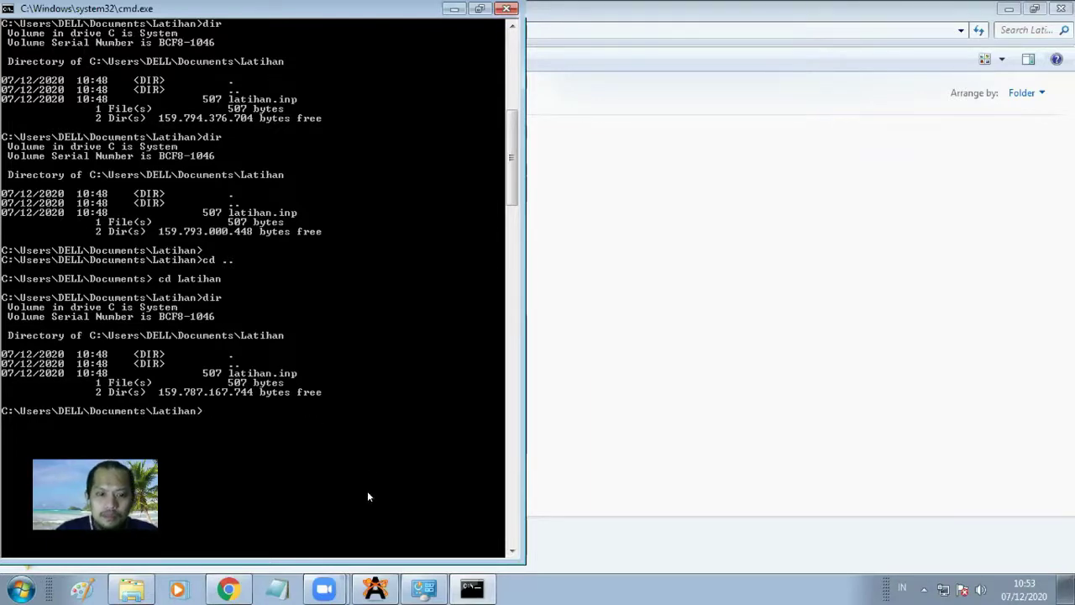
Step: Switch to Chrome and show the ORCA Input Library home page
key(alt+Tab)
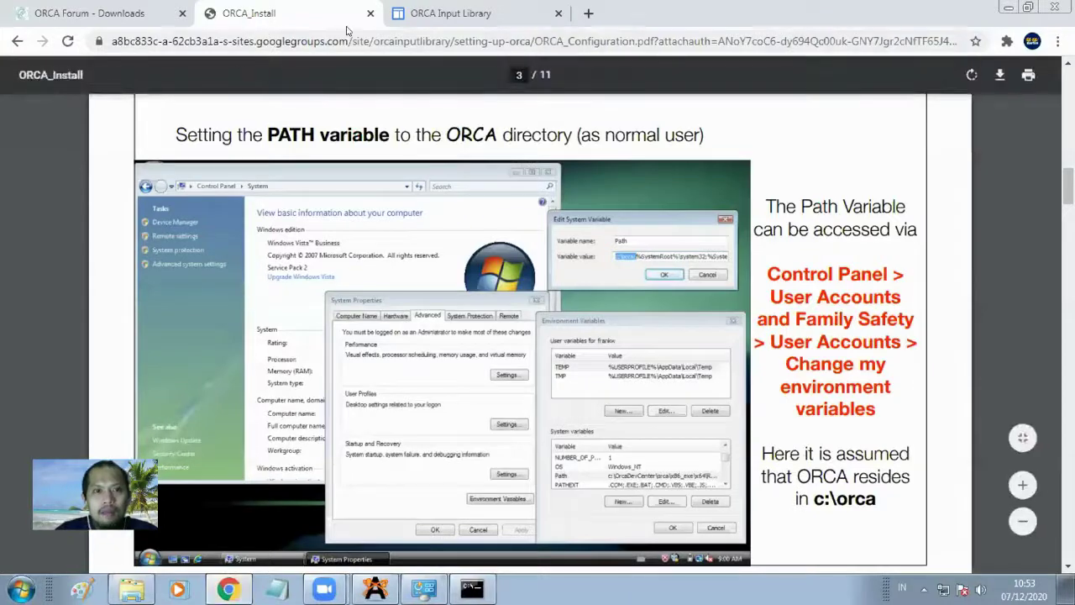
click(451, 13)
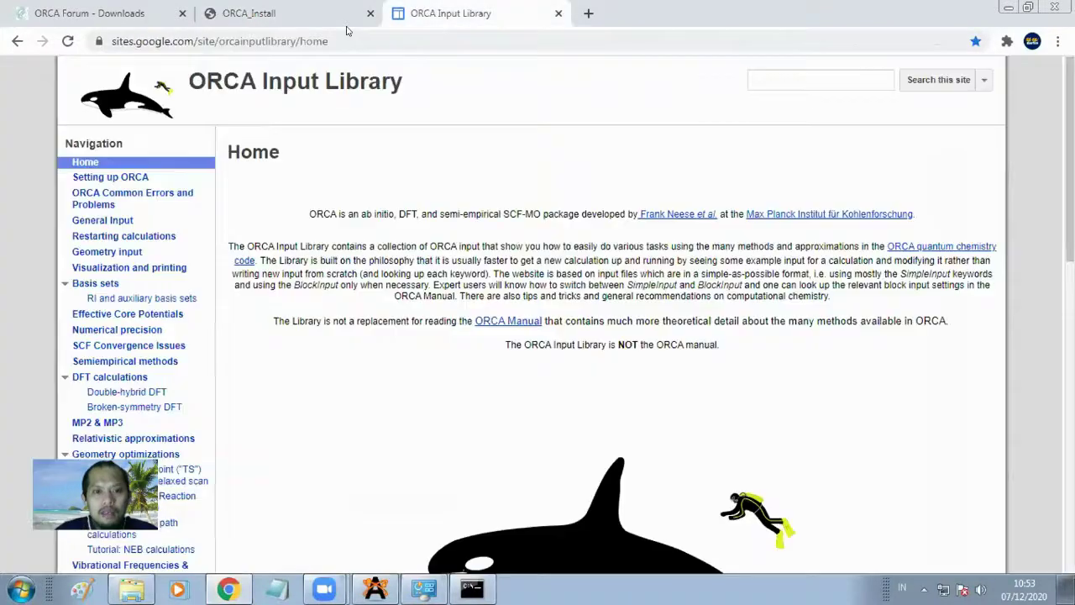
Step: Browse the Restarting calculations and General Input pages of the ORCA Input Library, examining the input syntax examples
click(116, 236)
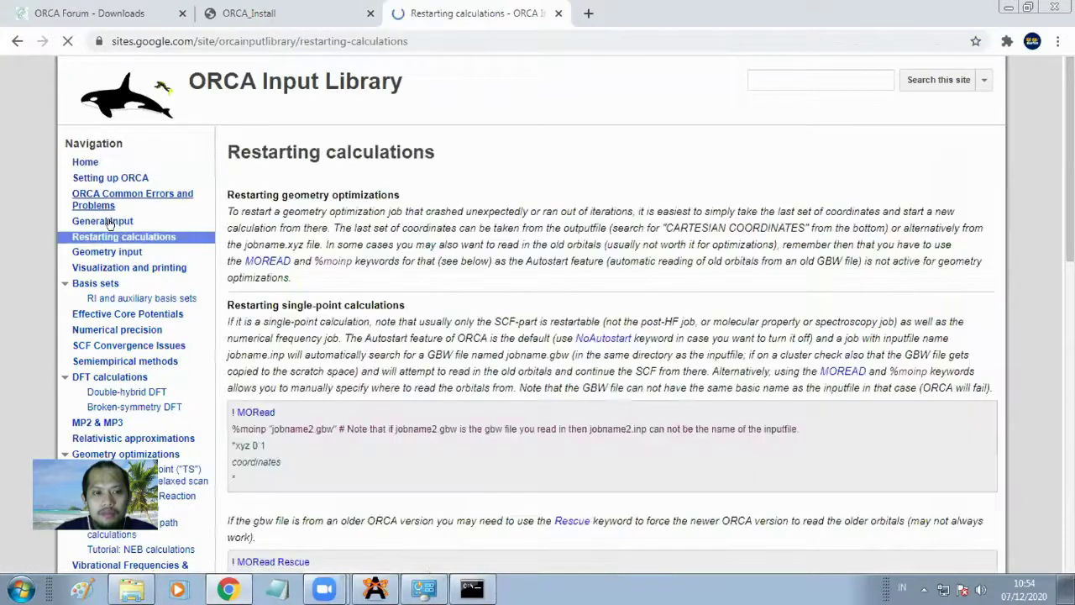
scroll(480, 388, down, 1)
scroll(480, 395, up, 1)
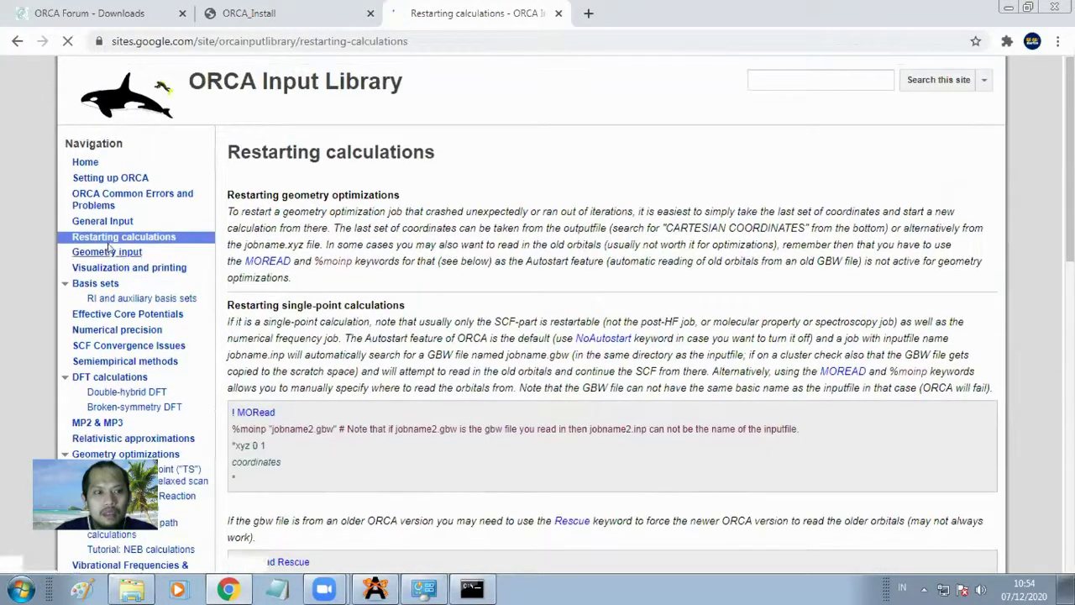
click(99, 221)
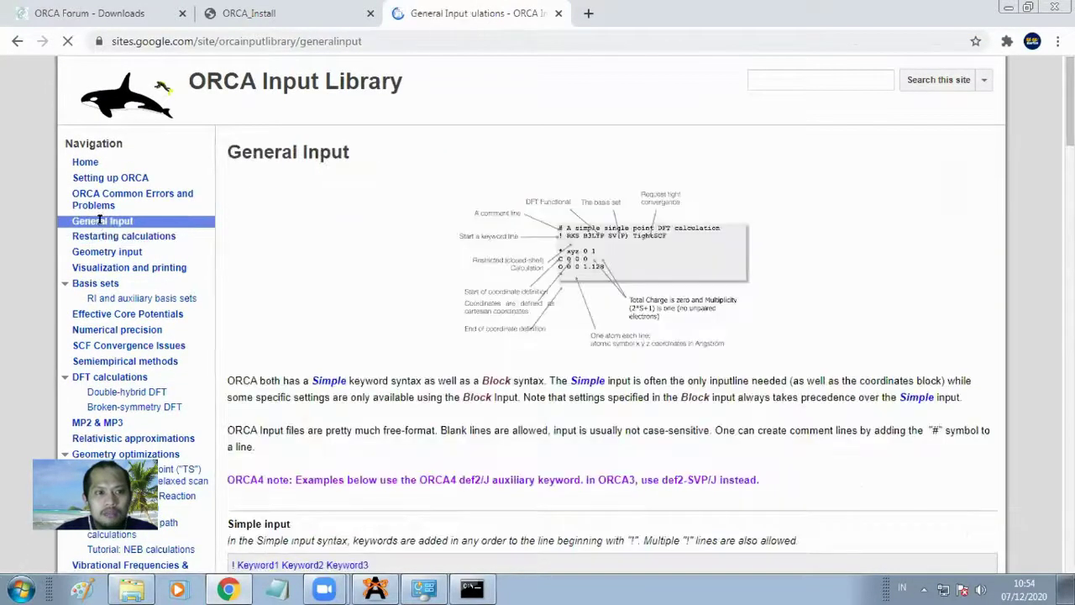
scroll(485, 448, down, 4)
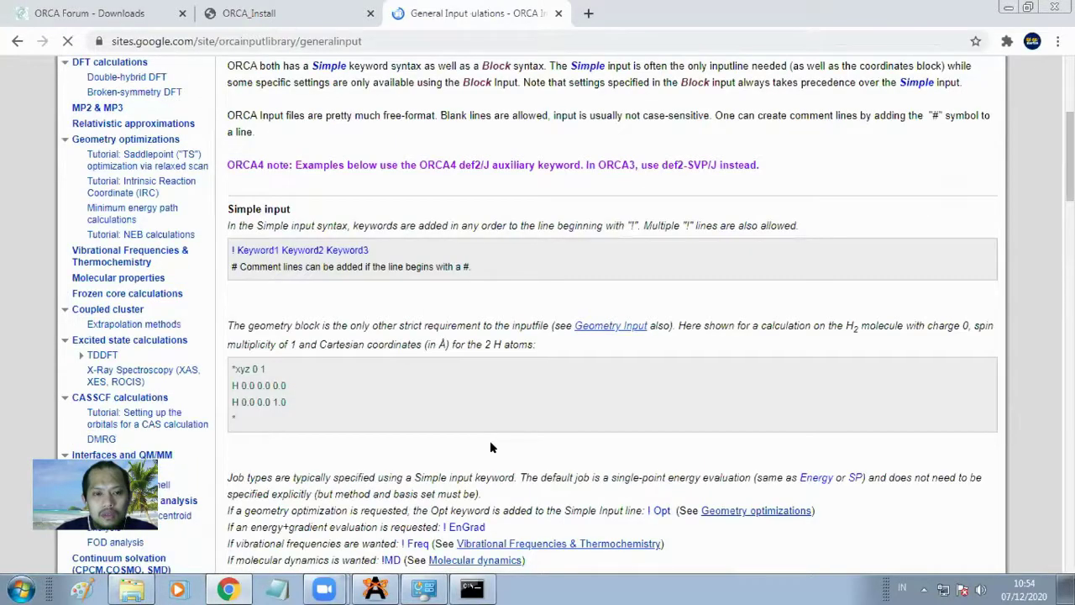
scroll(490, 440, down, 20)
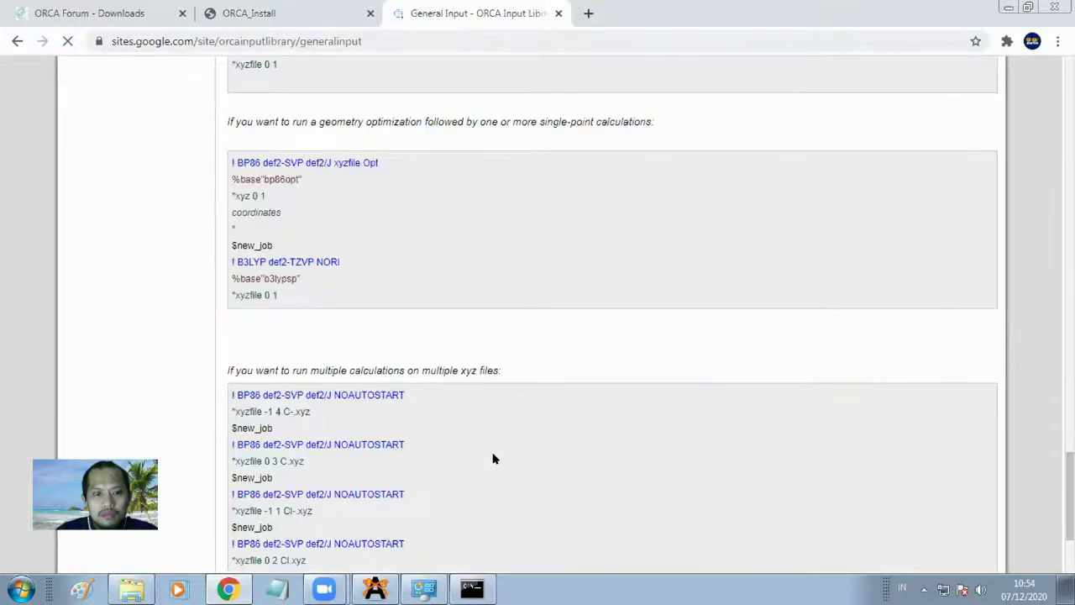
scroll(494, 459, down, 3)
scroll(493, 471, up, 10)
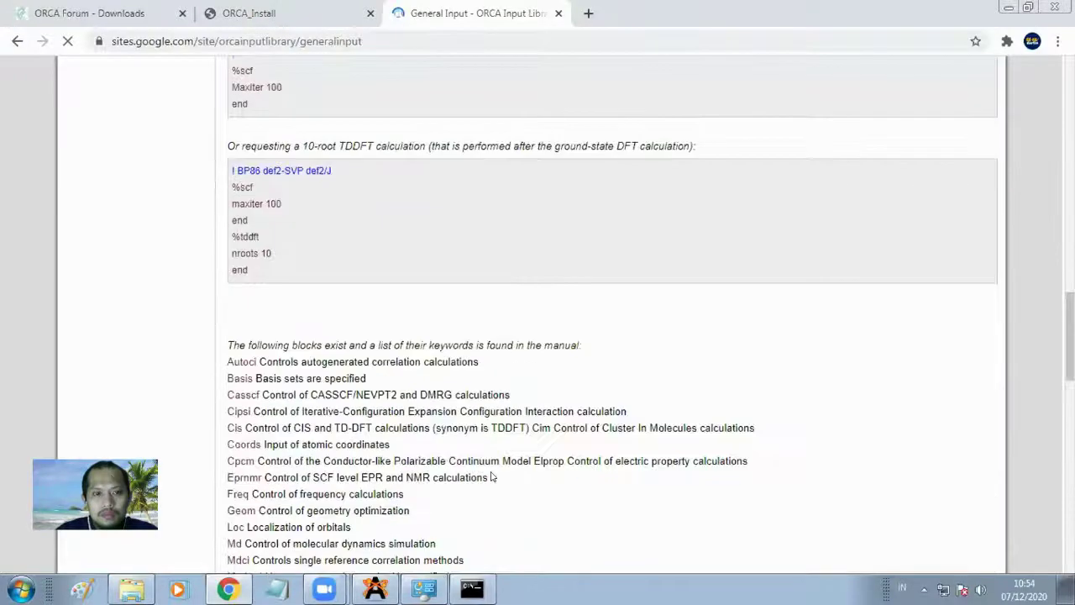
scroll(399, 367, up, 20)
scroll(257, 261, up, 5)
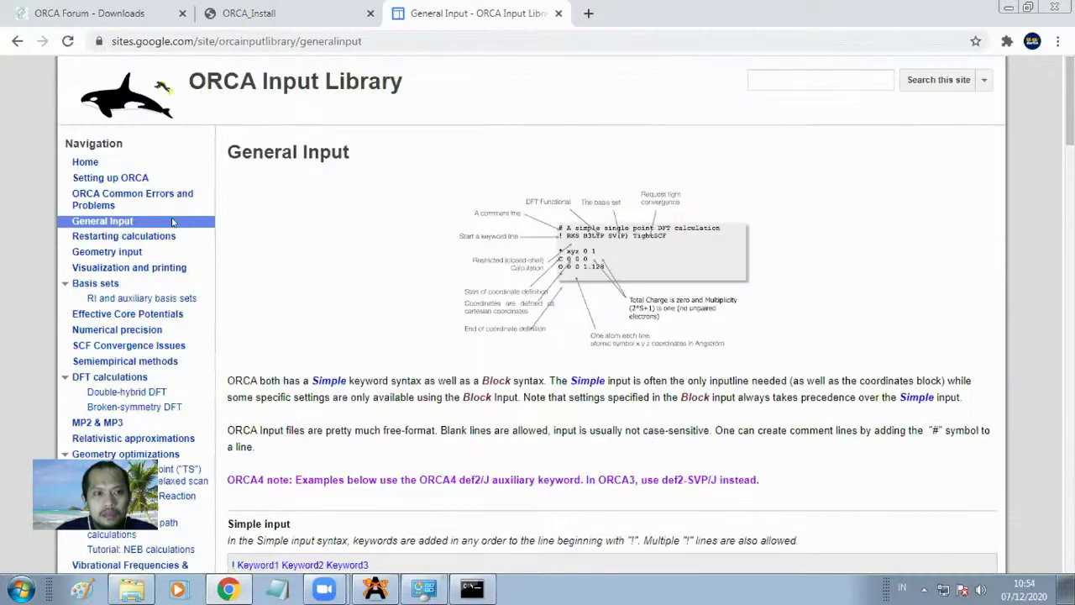
Step: Show the Setting up ORCA page and examine the section on running ORCA from the command line
click(118, 179)
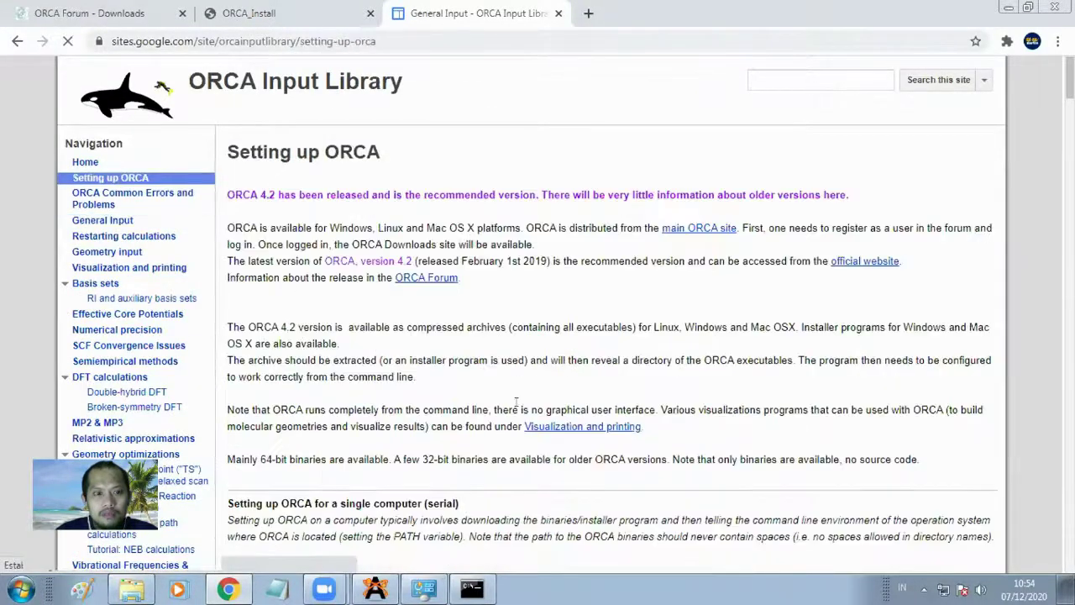
scroll(598, 423, down, 4)
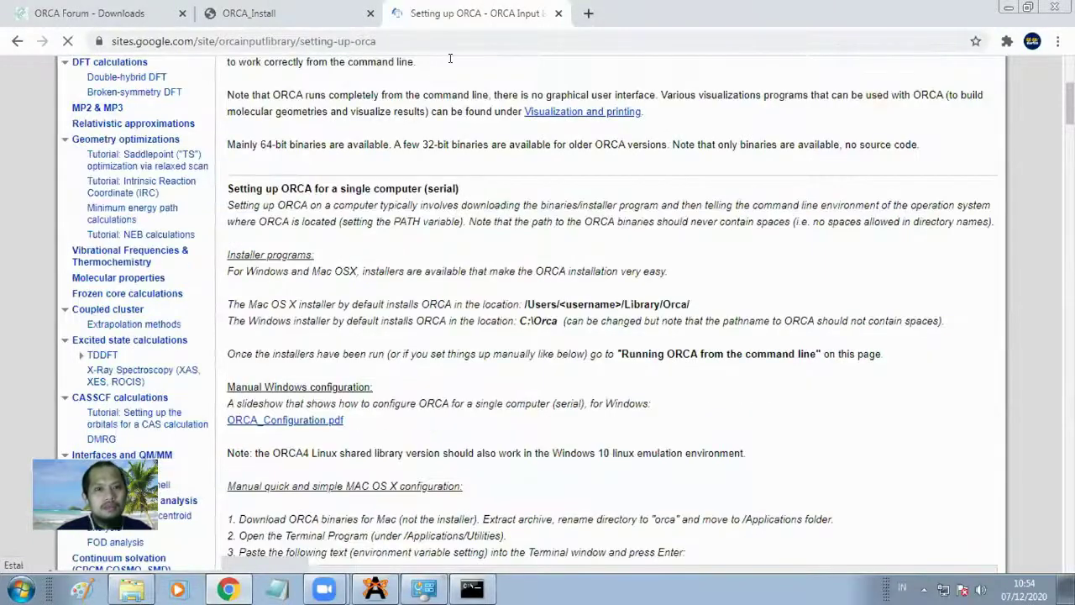
scroll(353, 286, down, 4)
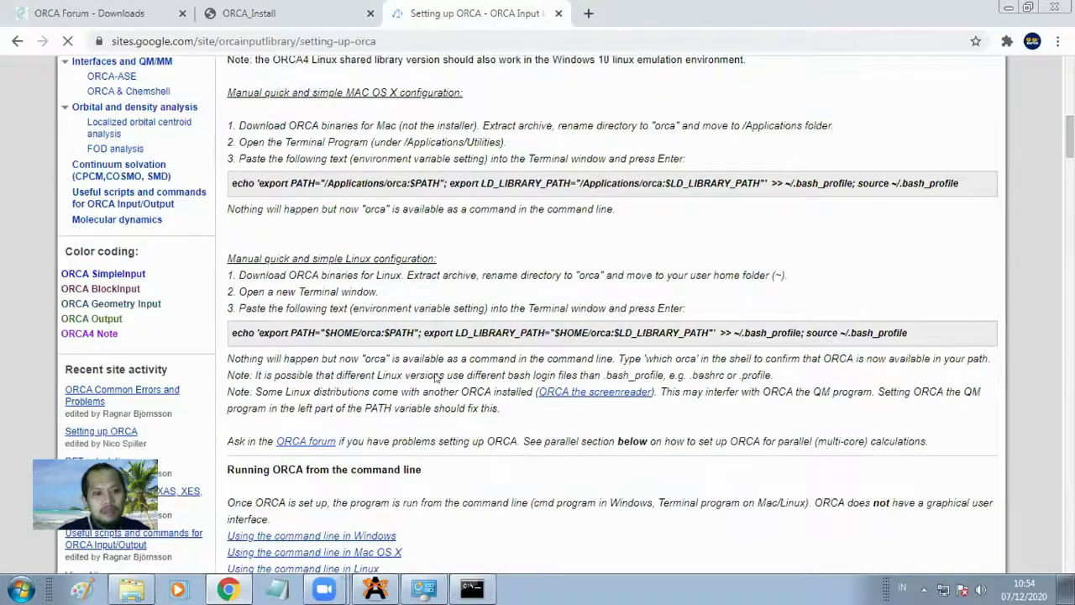
scroll(461, 420, down, 6)
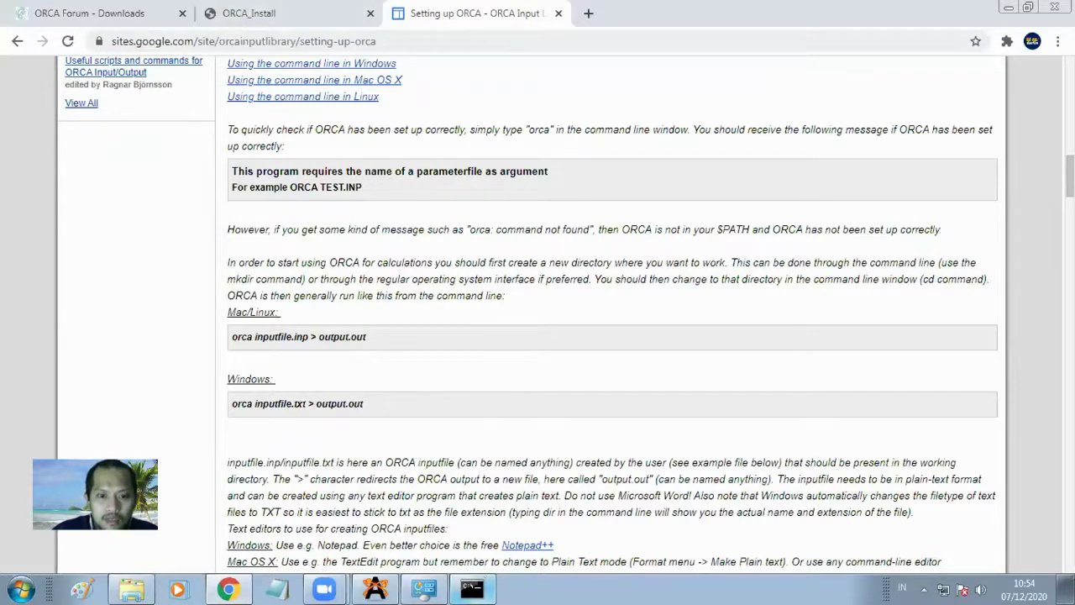
Step: Run orca latihan.inp > latihan.out in the Command Prompt and view the generated files in the Latihan folder
click(486, 585)
text(o)
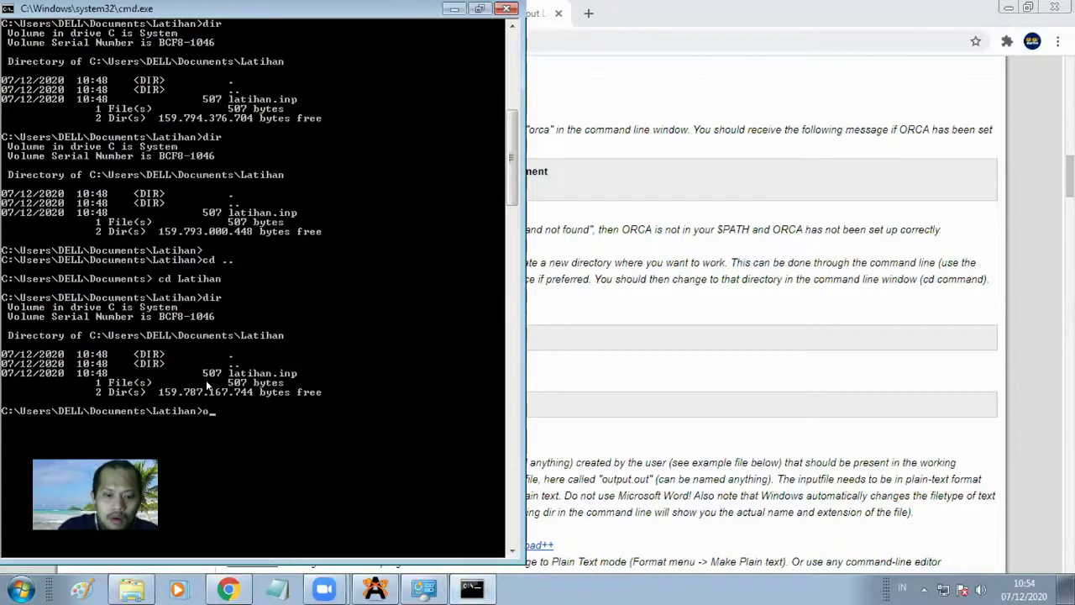
text(rca la)
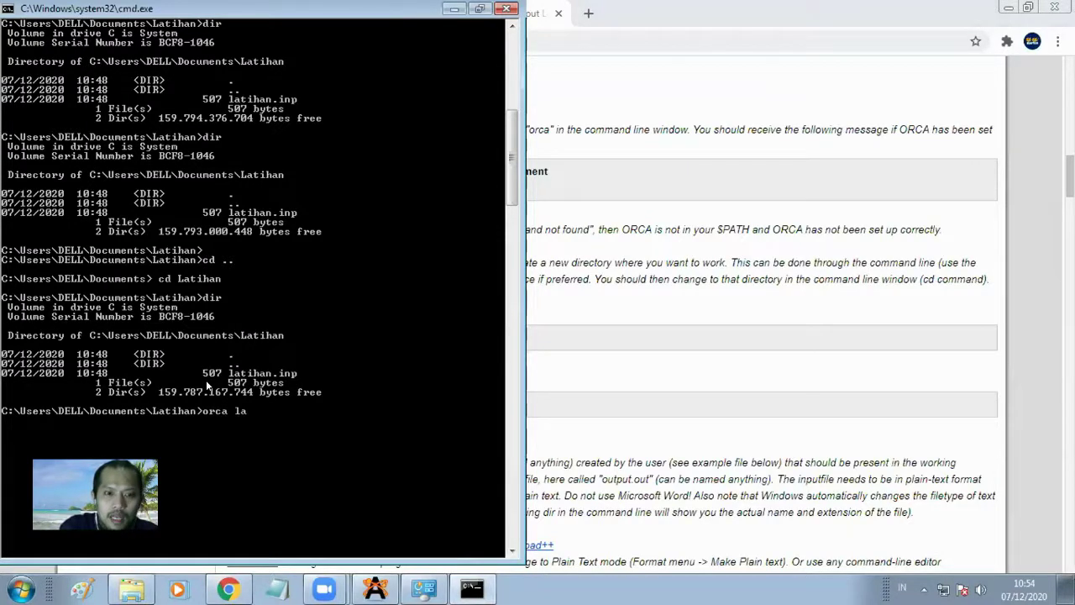
text(tihan.inp > latihan.inp >)
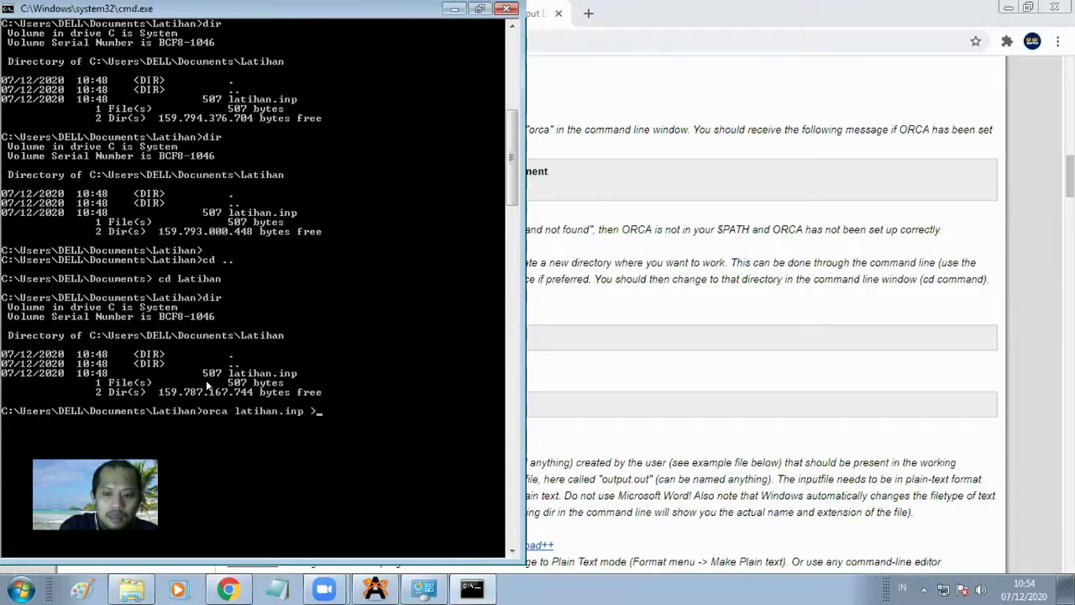
text(out)
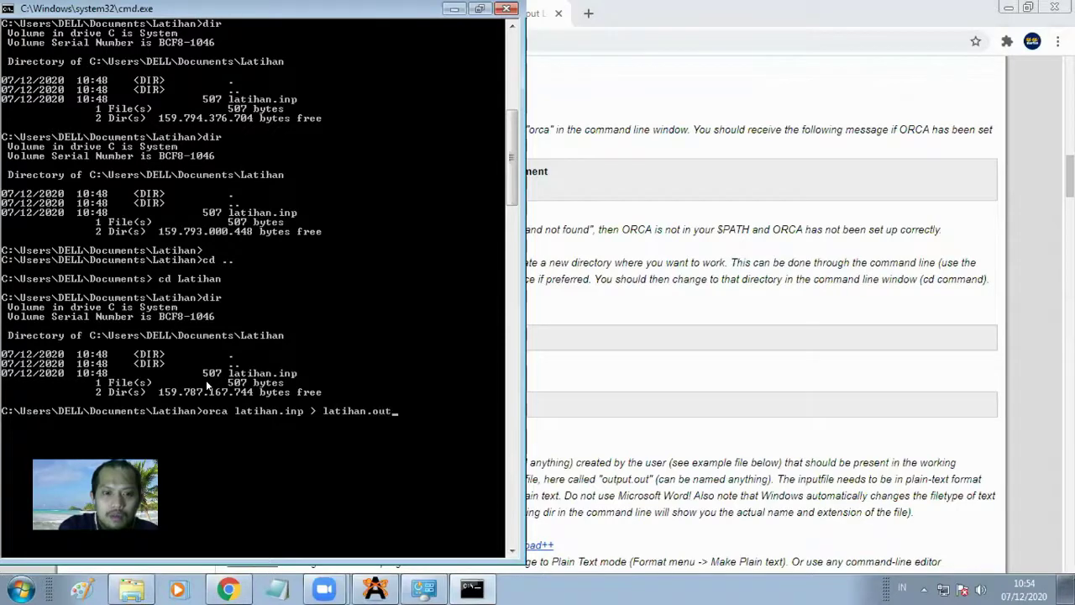
click(555, 347)
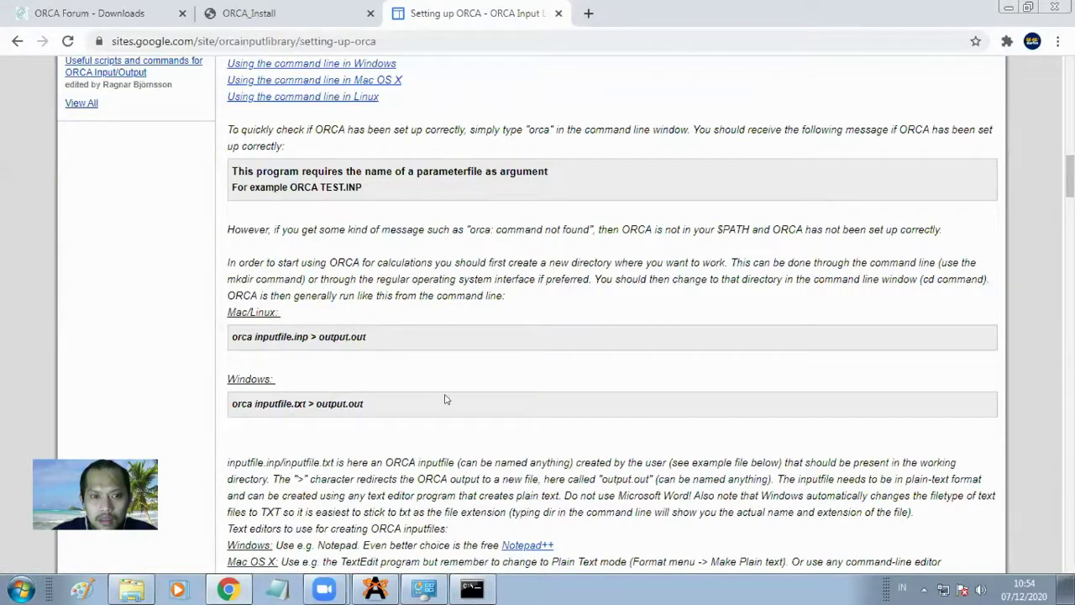
key(alt+Tab)
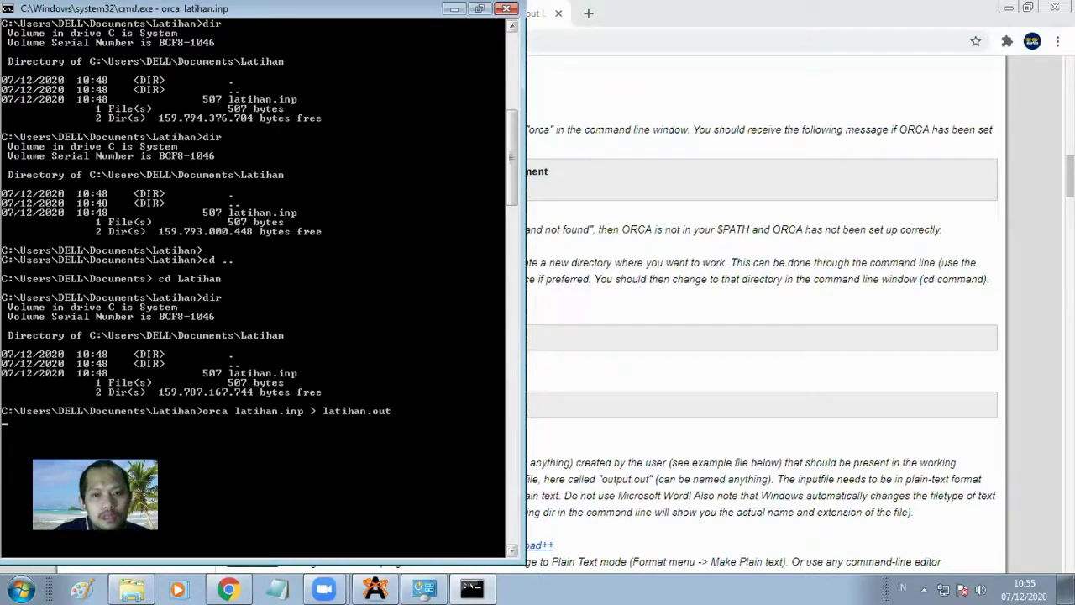
click(133, 589)
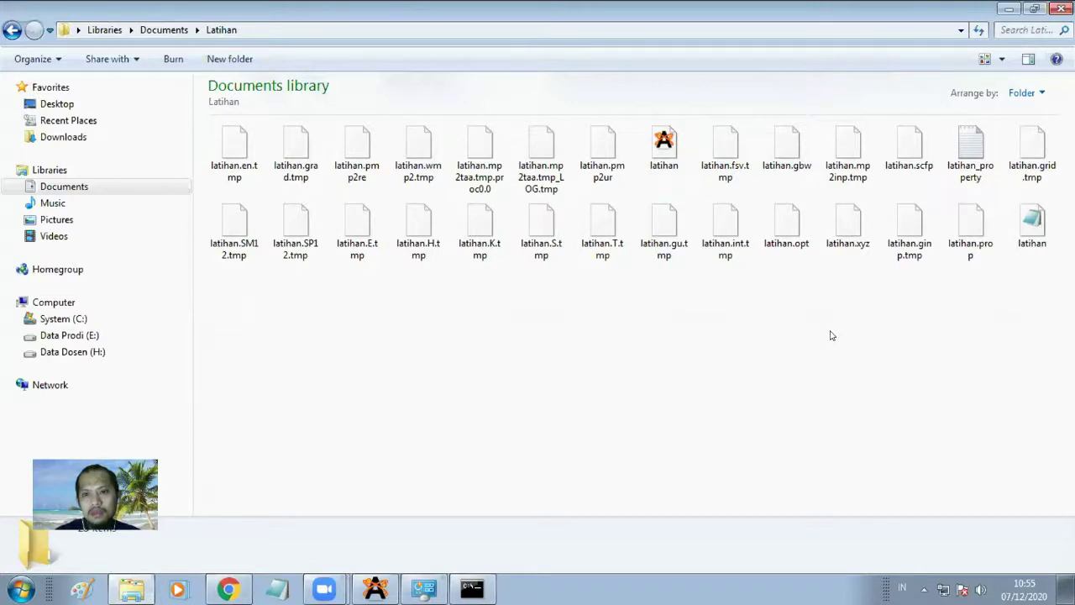
click(472, 588)
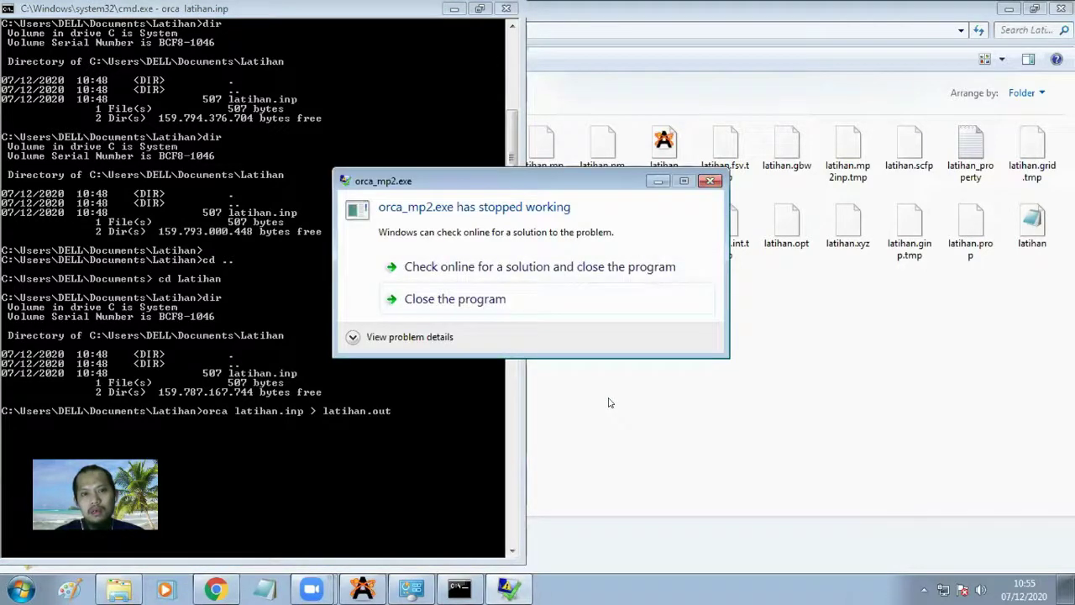
Step: Close the stopped orca_mp2.exe program and rerun orca latihan.inp > latihan.out
click(566, 298)
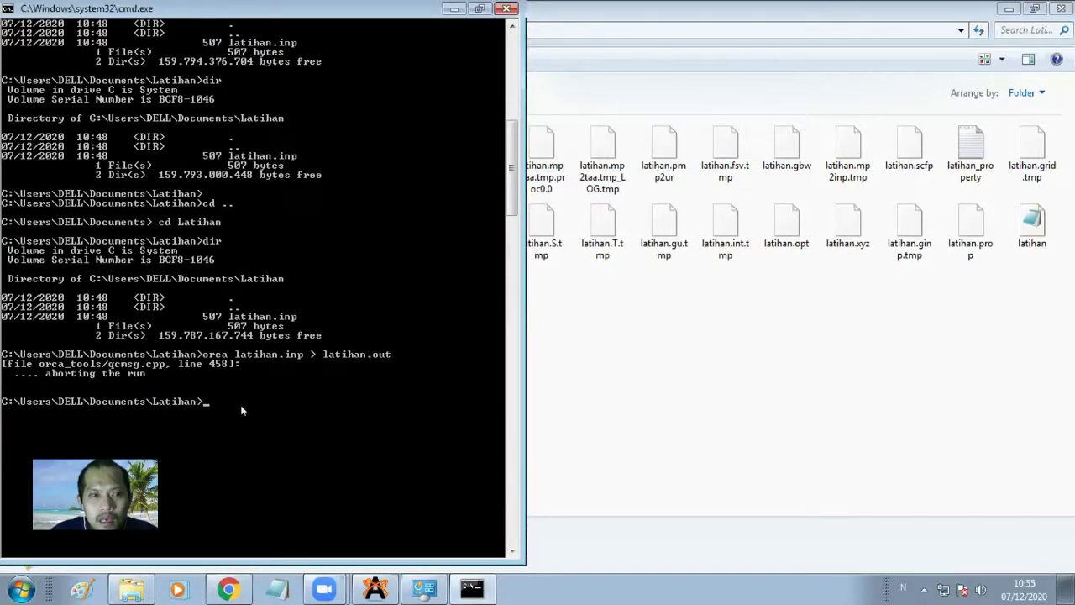
key(Up)
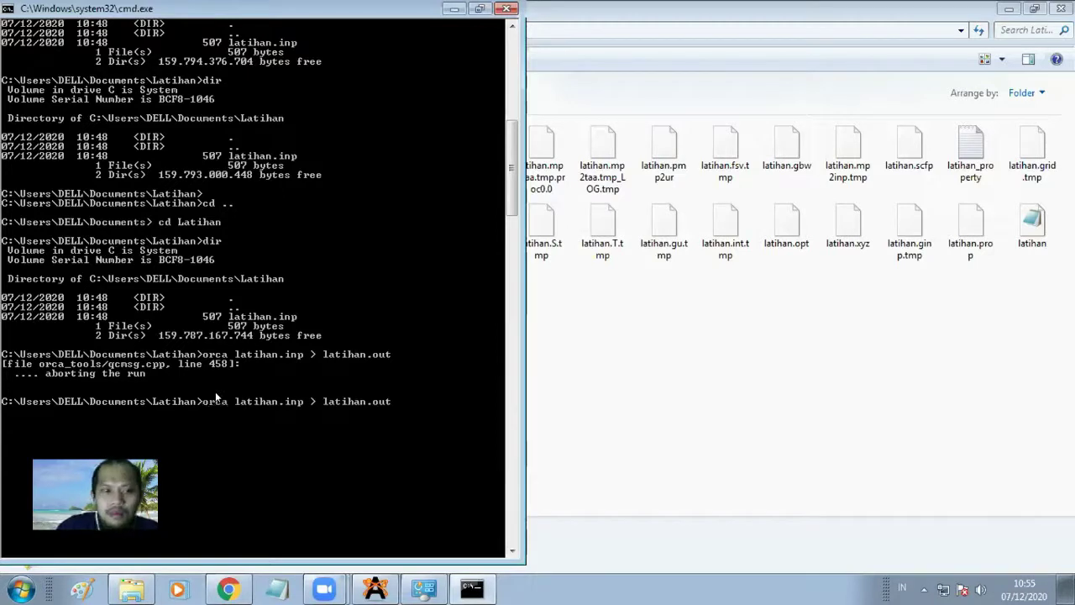
key(Return)
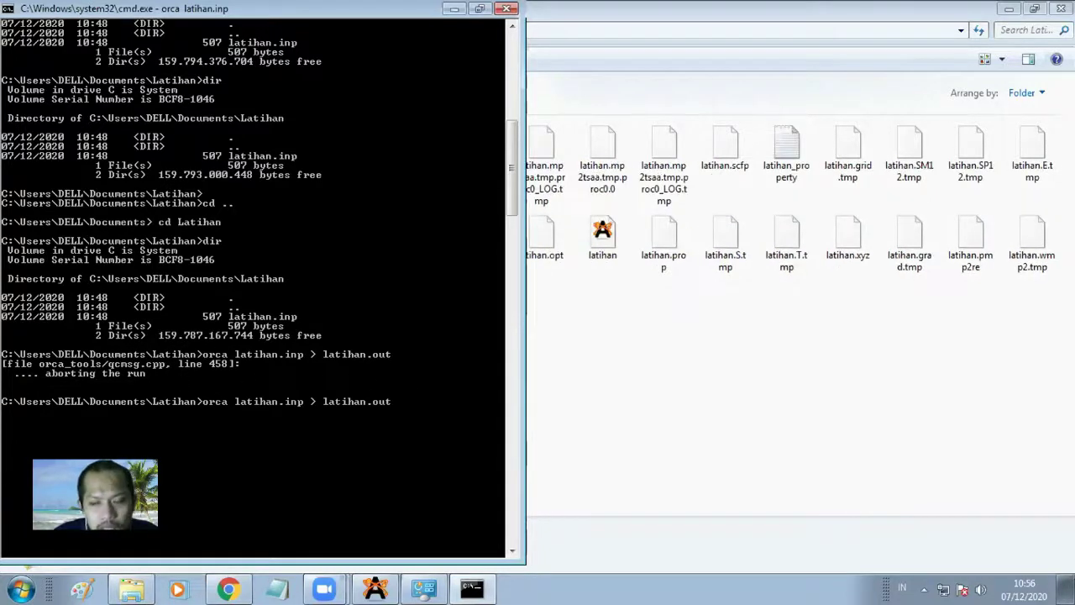
Step: Disable the Avast antivirus protection for 10 minutes
click(924, 589)
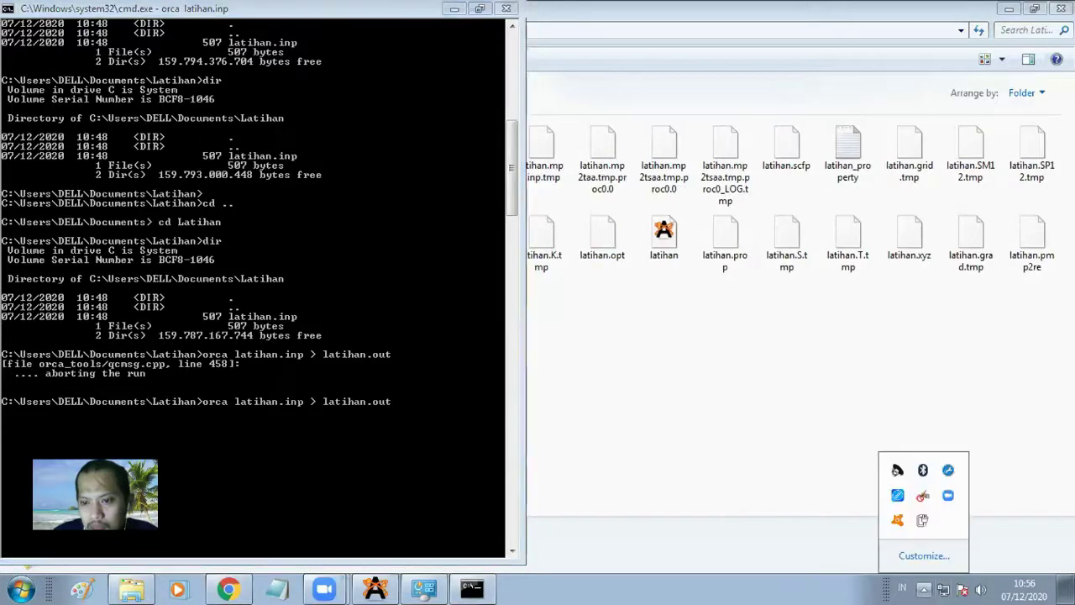
right_click(897, 521)
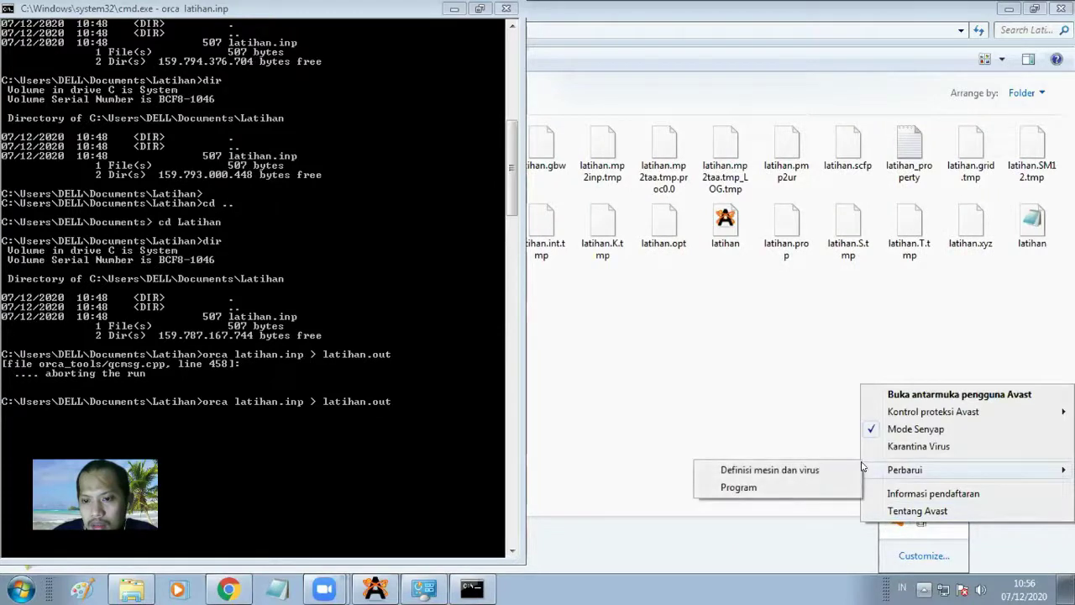
mouse_move(885, 415)
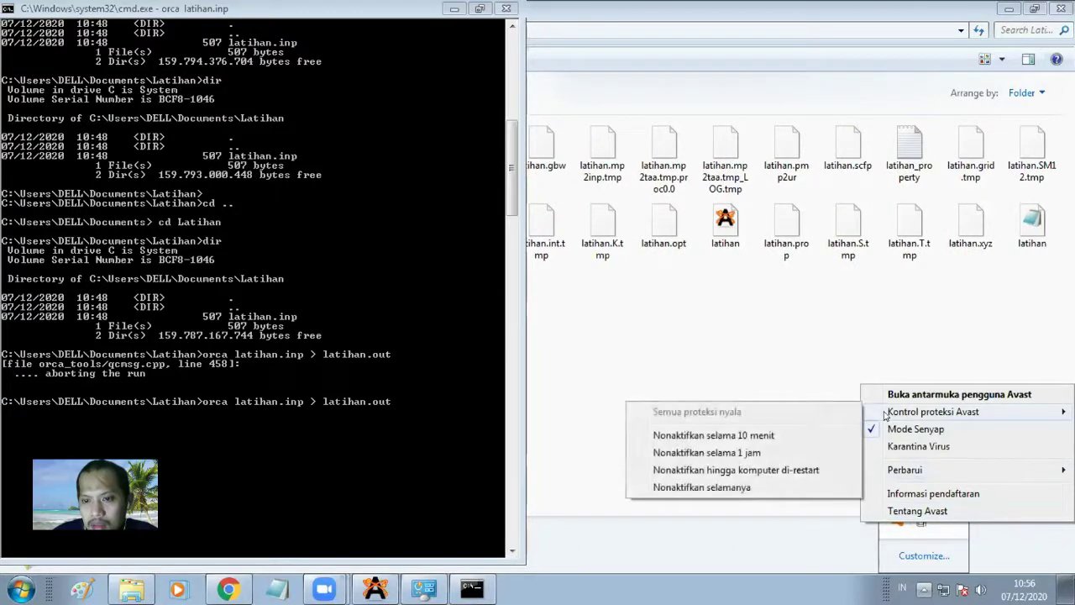
click(764, 434)
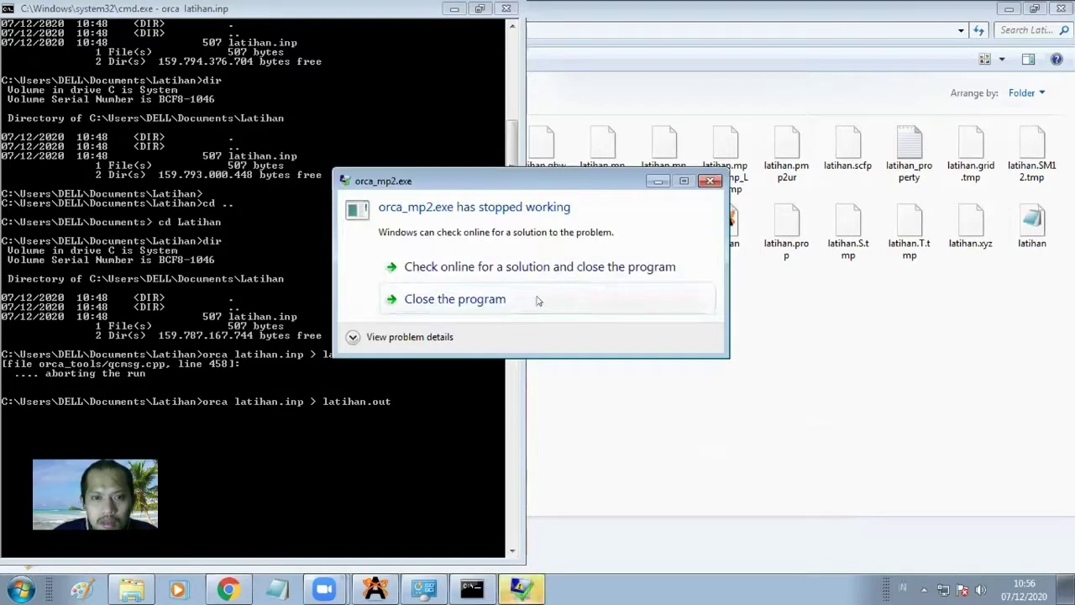
Step: Dismiss the orca_mp2.exe crash dialog by closing the program and repeat the orca latihan.inp > latihan.out calculation
click(538, 302)
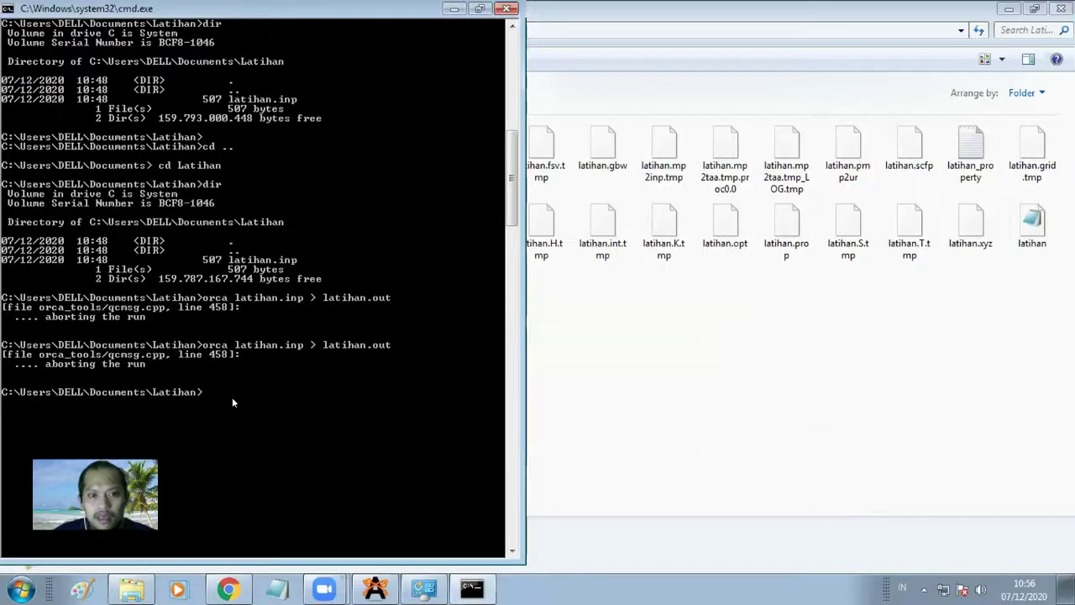
key(Up)
key(Return)
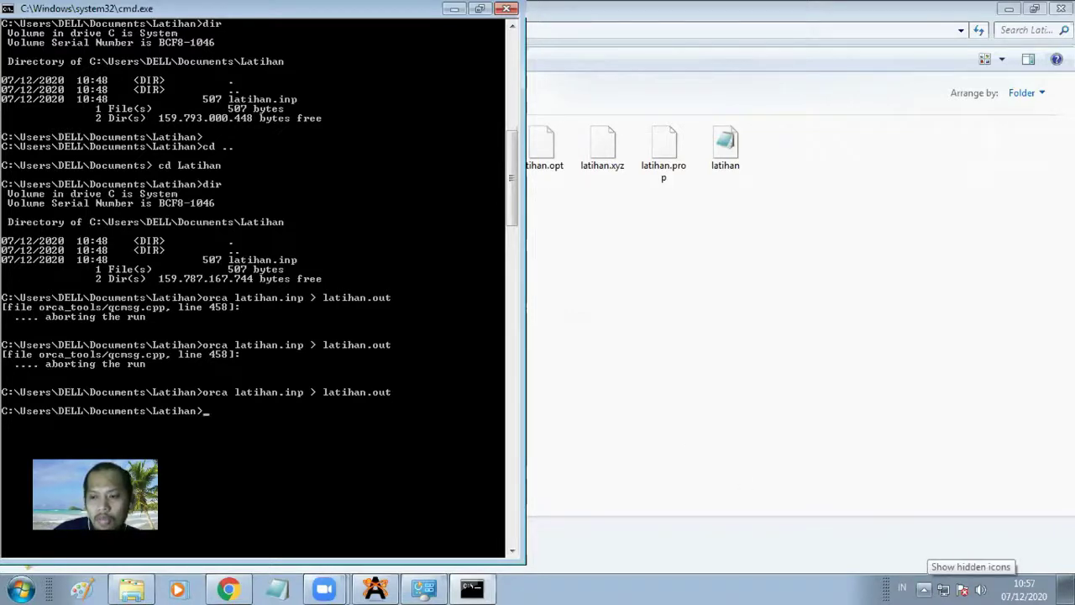
Step: Switch to the Latihan folder in Windows Explorer and close the running Avogadro window, discarding the untitled molecule's changes
click(924, 589)
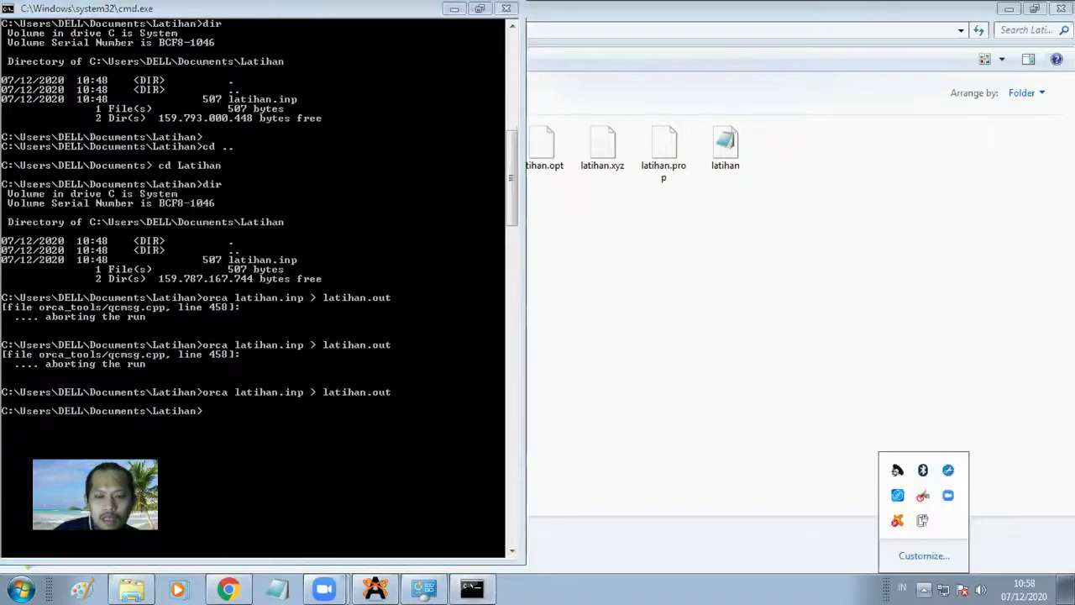
click(732, 307)
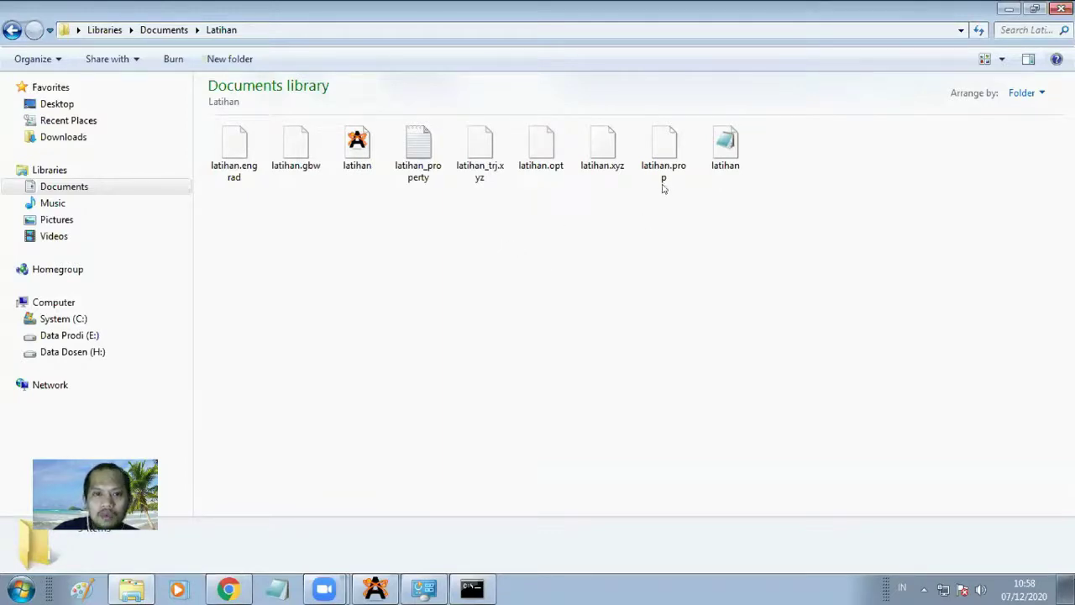
click(357, 161)
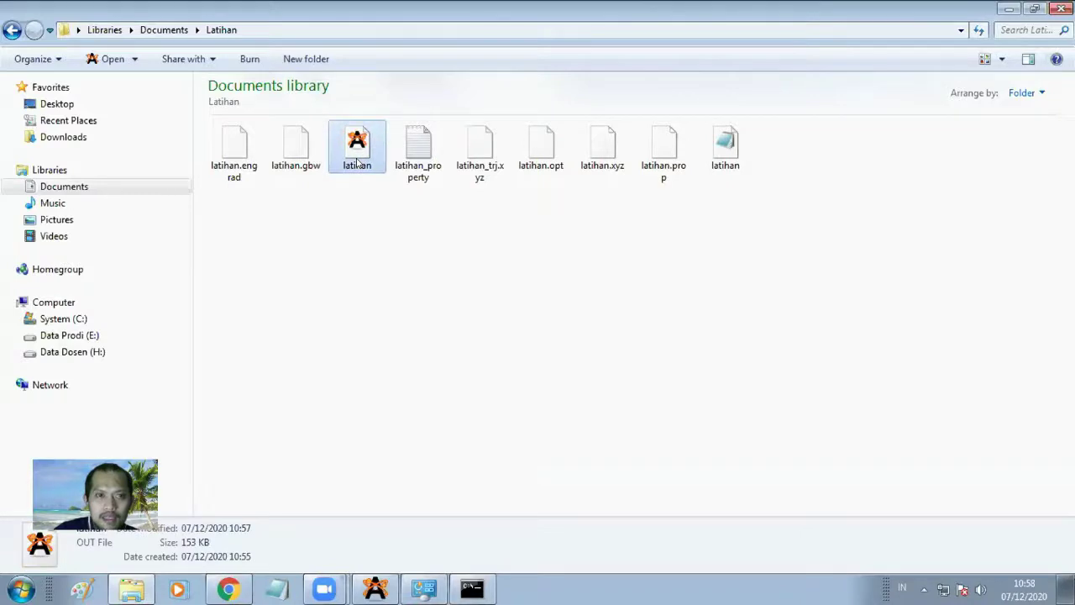
right_click(376, 588)
click(363, 559)
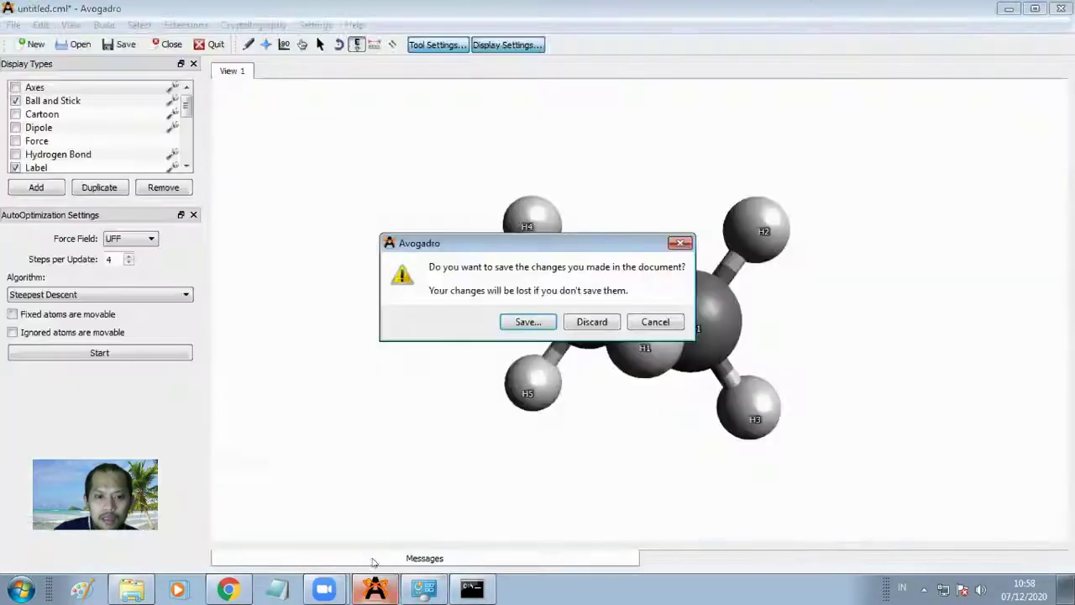
click(588, 322)
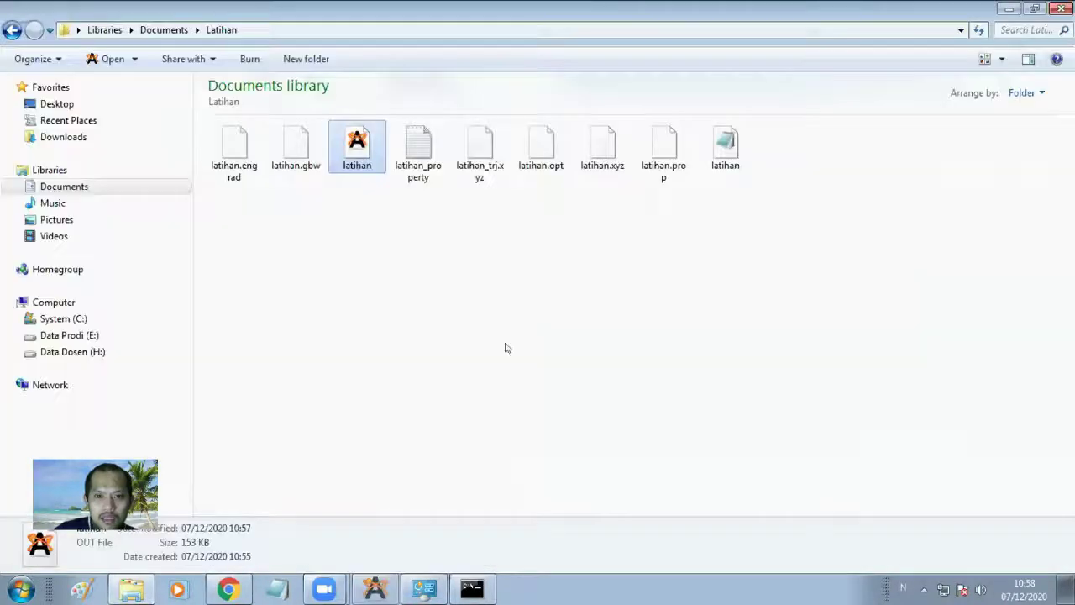
Step: Open the latihan.out output file in Avogadro, rotate the optimized molecule, and switch back to Windows Explorer
double_click(361, 158)
drag(638, 303, 777, 271)
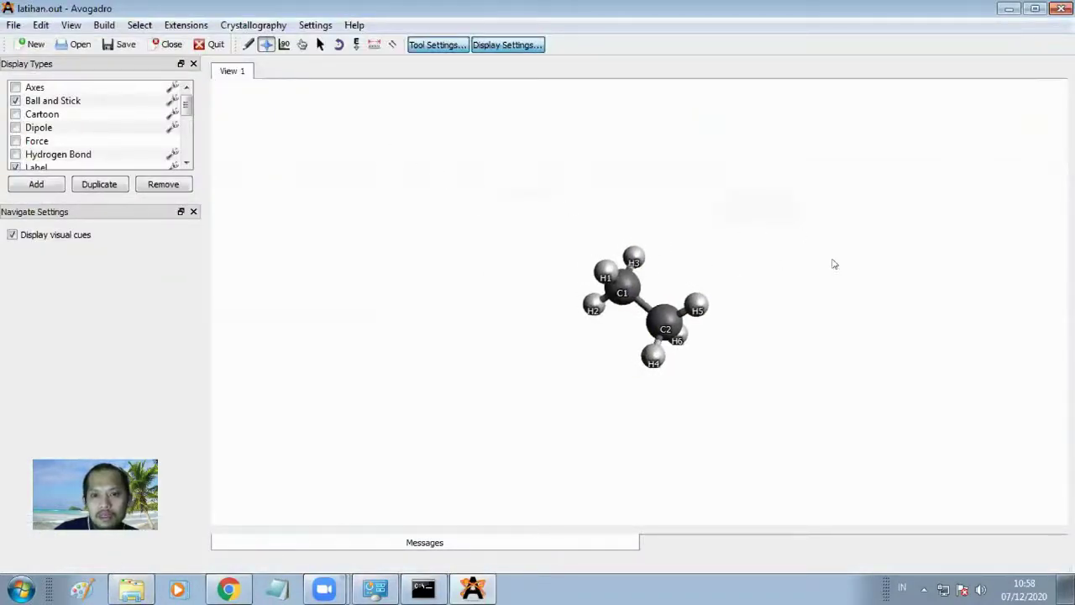
click(131, 590)
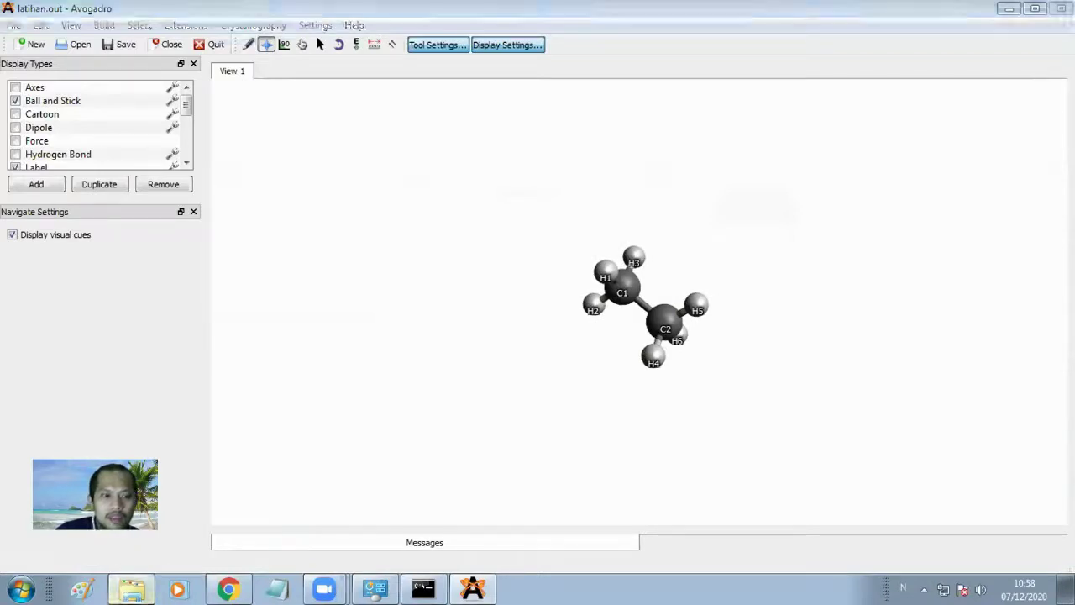
Step: Launch Jmol.jar from the jmol-14.30.2 folder under Kimia Komputasi on drive H: and maximize the Jmol window
click(72, 352)
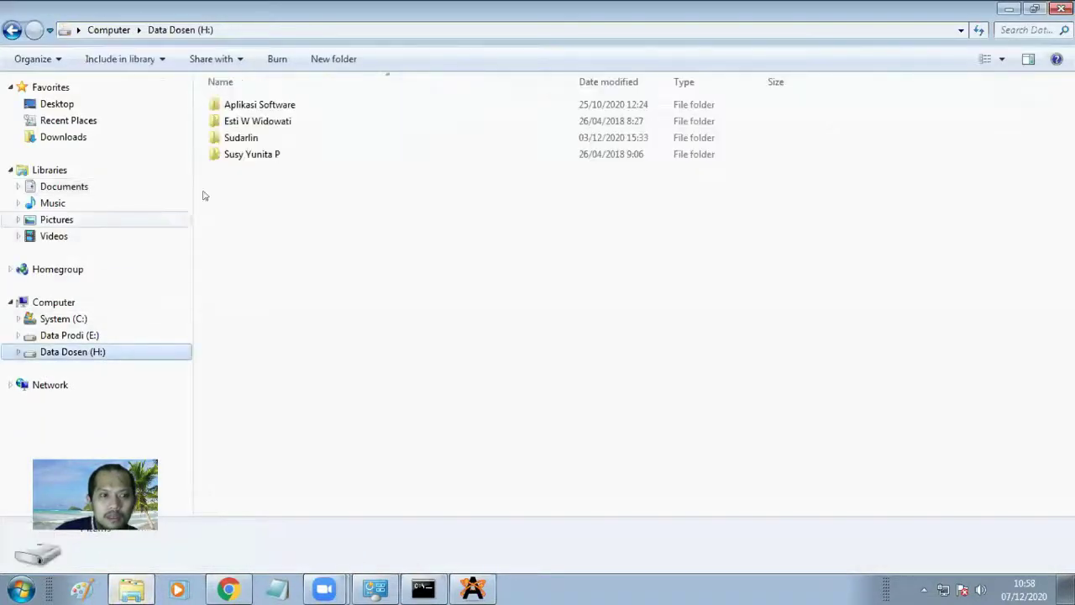
double_click(240, 136)
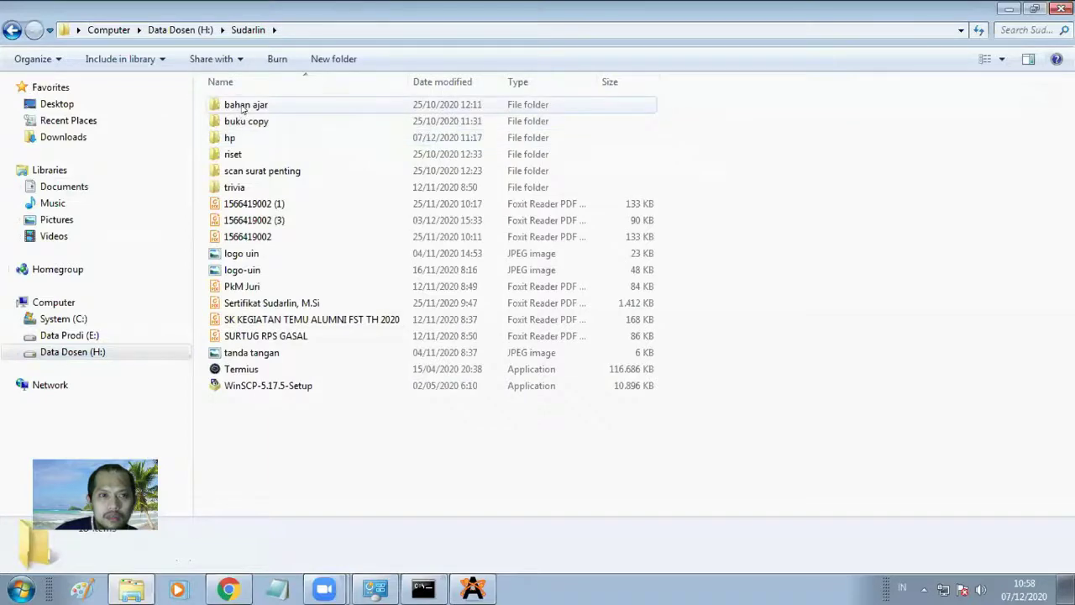
double_click(241, 105)
double_click(267, 189)
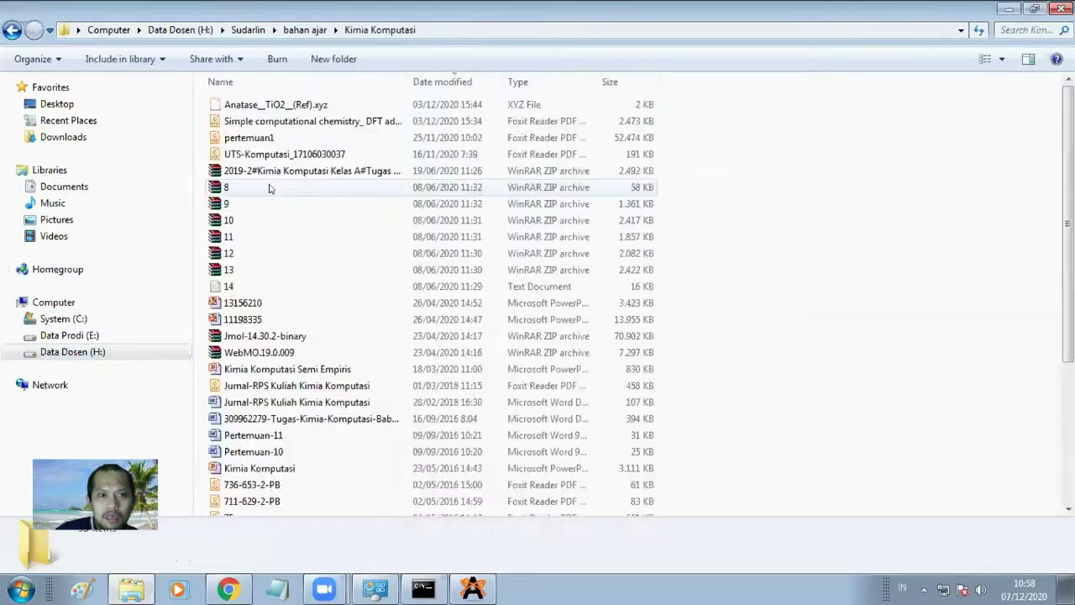
scroll(831, 374, down, 4)
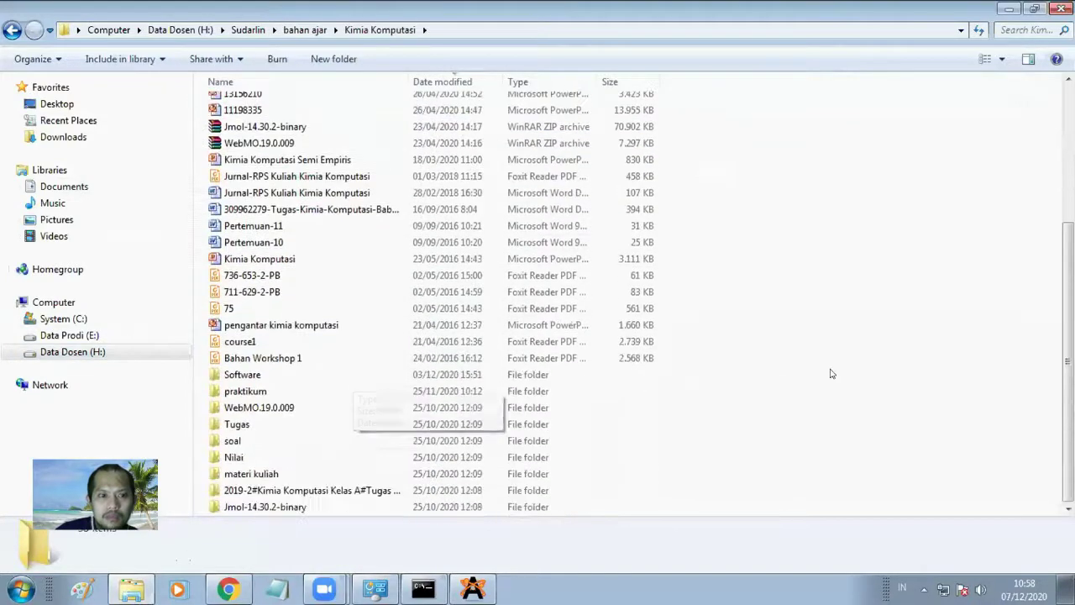
double_click(252, 506)
double_click(247, 104)
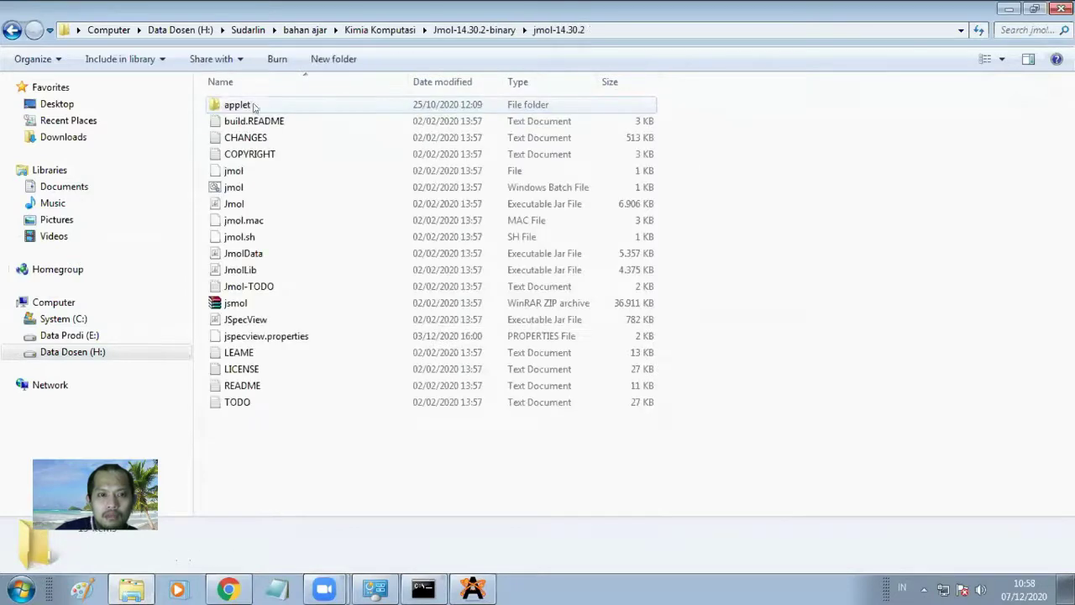
double_click(267, 205)
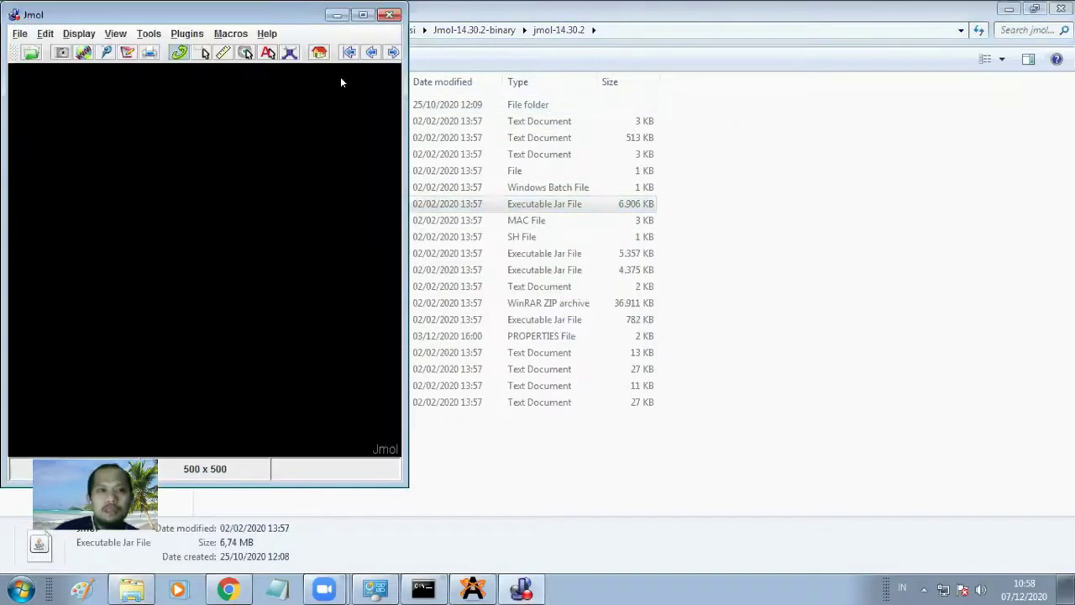
click(359, 16)
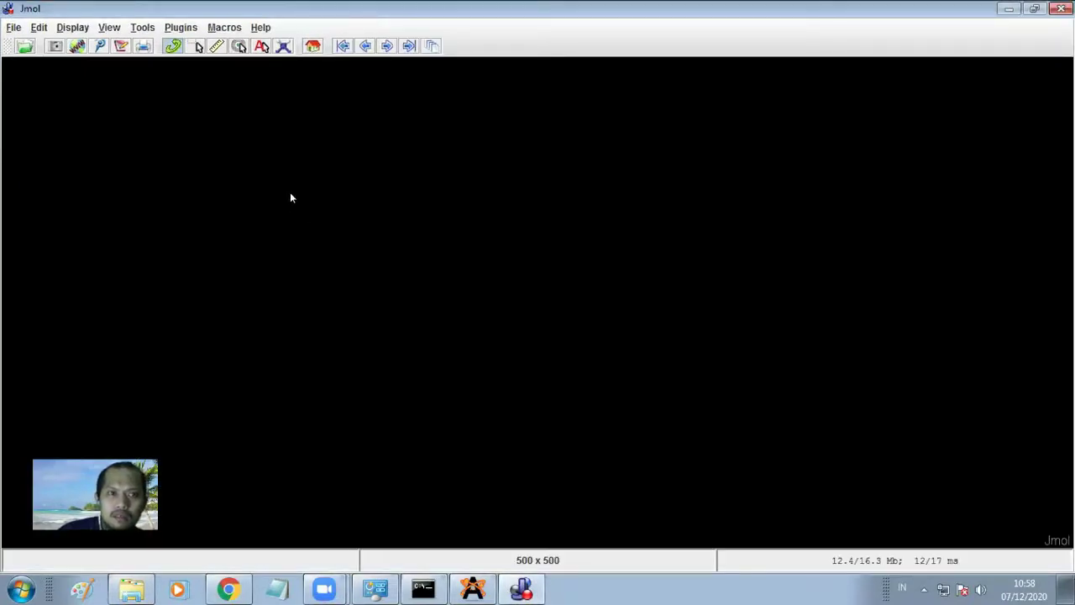
Step: Start opening a file in Jmol and browse to the Latihan folder inside Documents
click(14, 28)
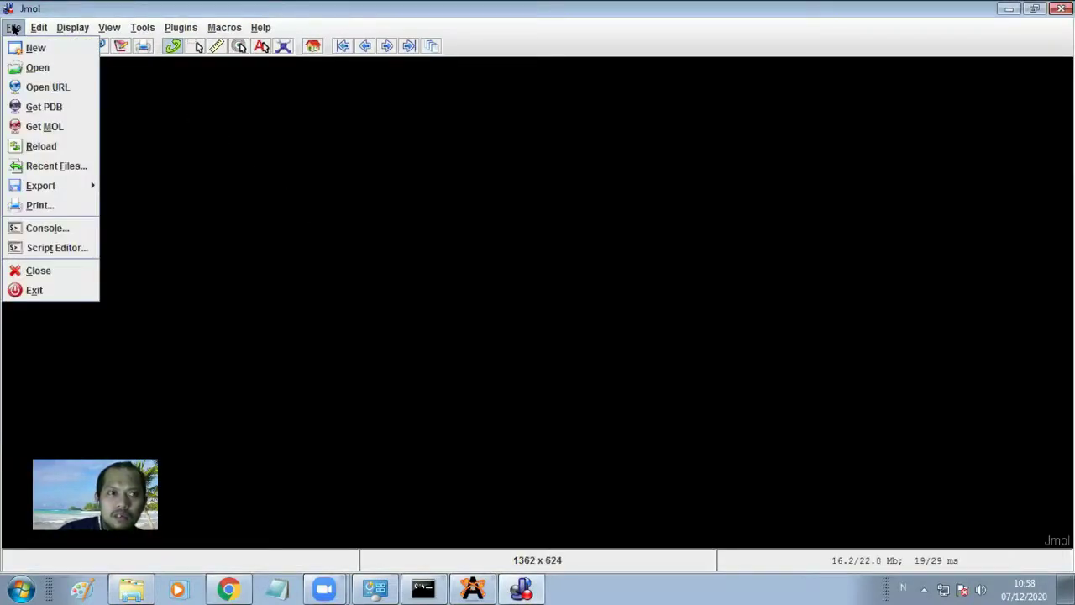
click(38, 69)
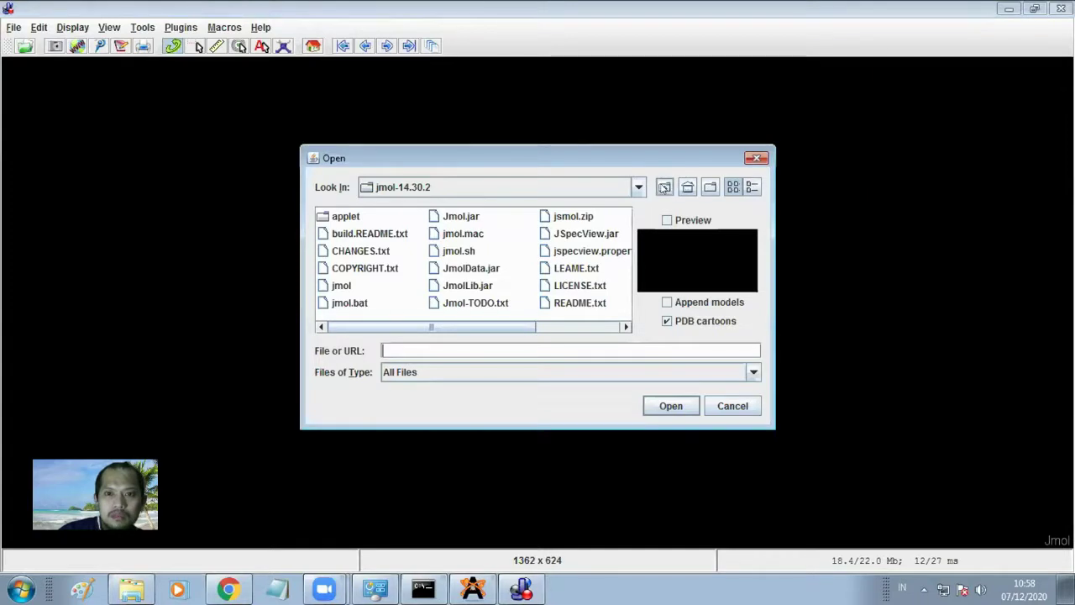
click(664, 186)
click(638, 186)
scroll(560, 227, up, 3)
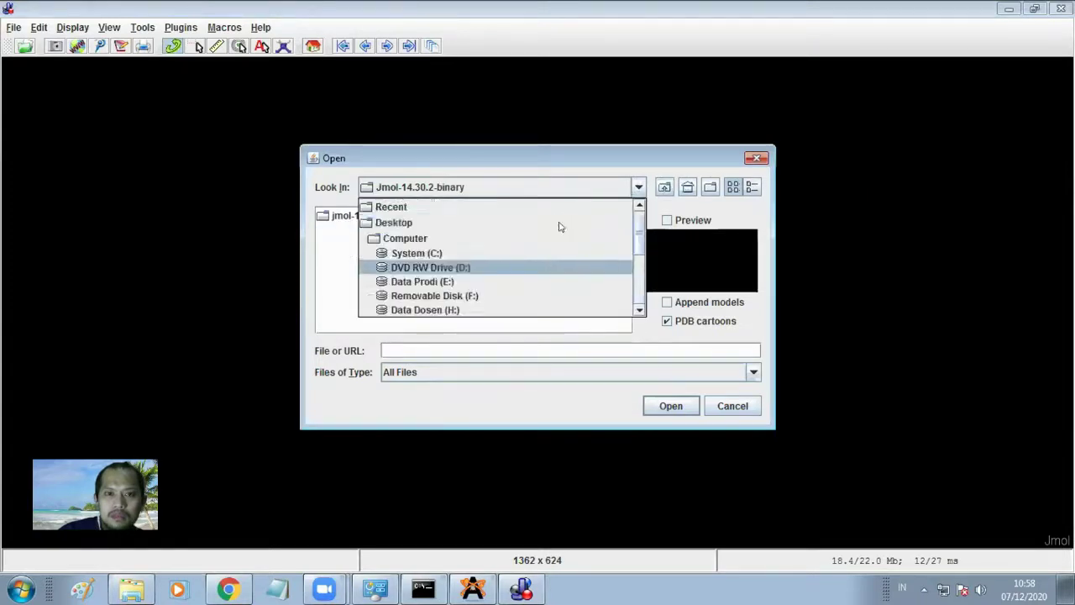
scroll(559, 227, down, 2)
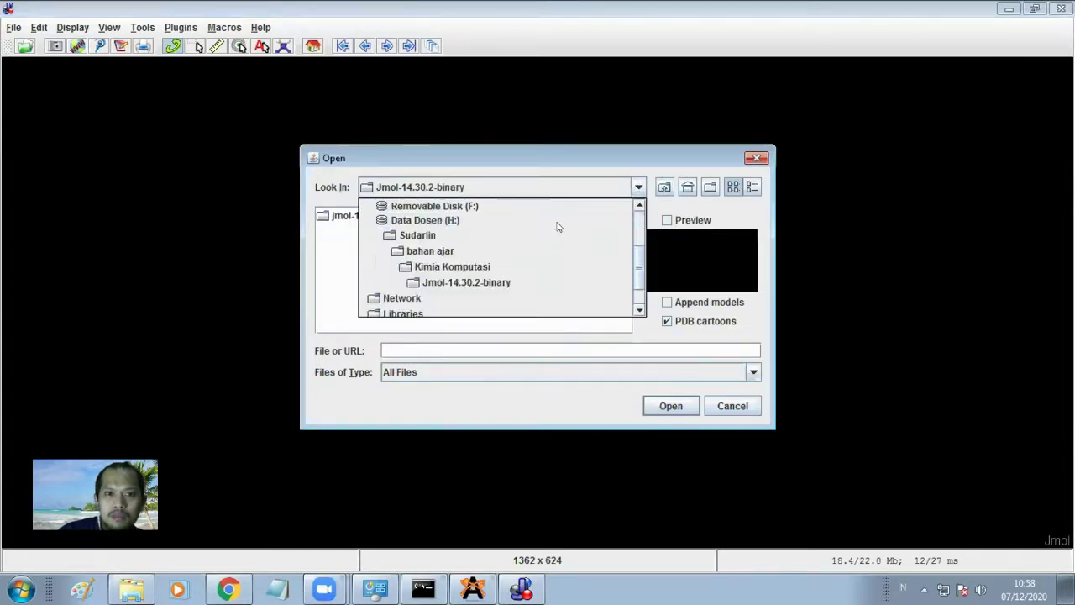
scroll(558, 227, down, 2)
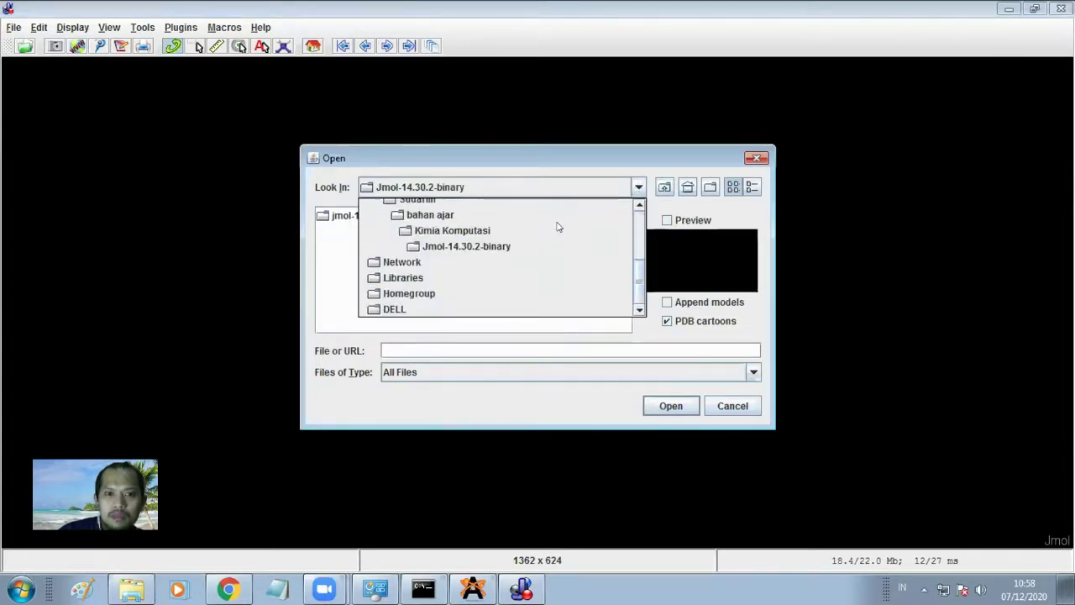
click(473, 308)
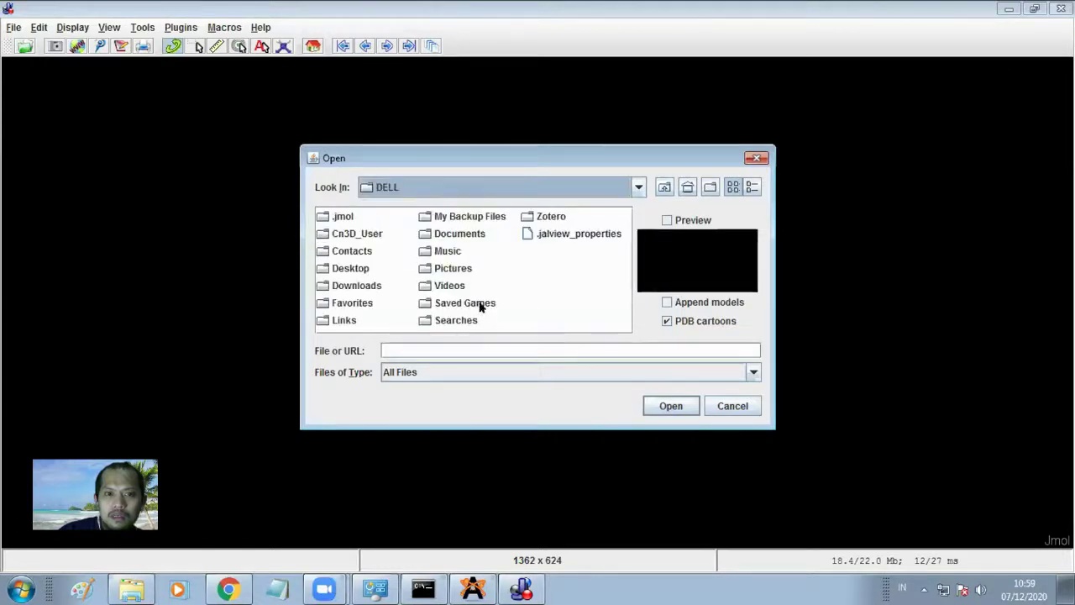
double_click(459, 234)
double_click(348, 250)
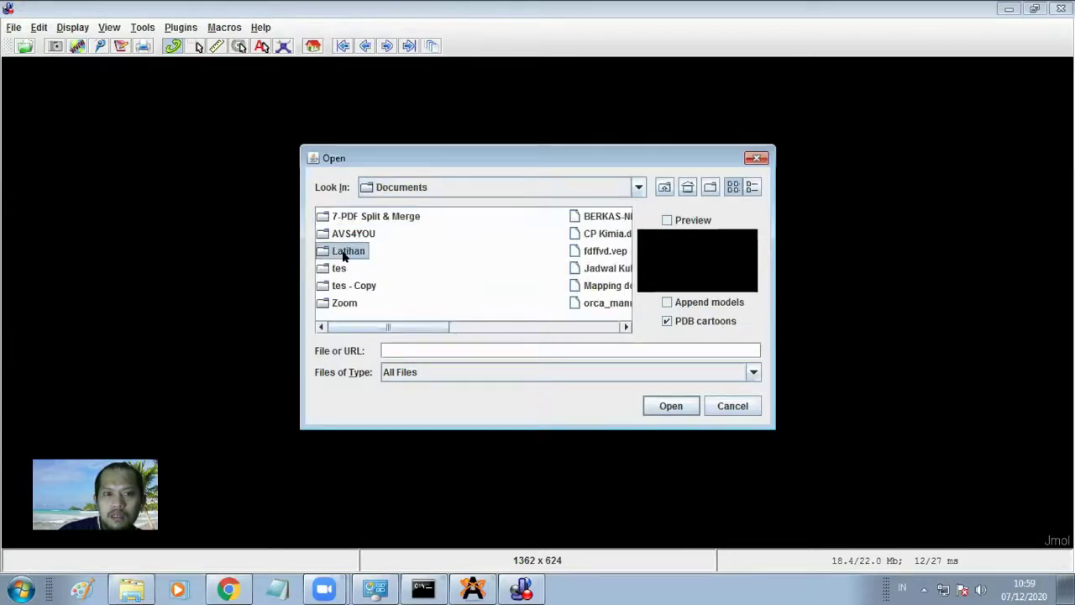
Step: Try to load latihan.out into Jmol
click(374, 286)
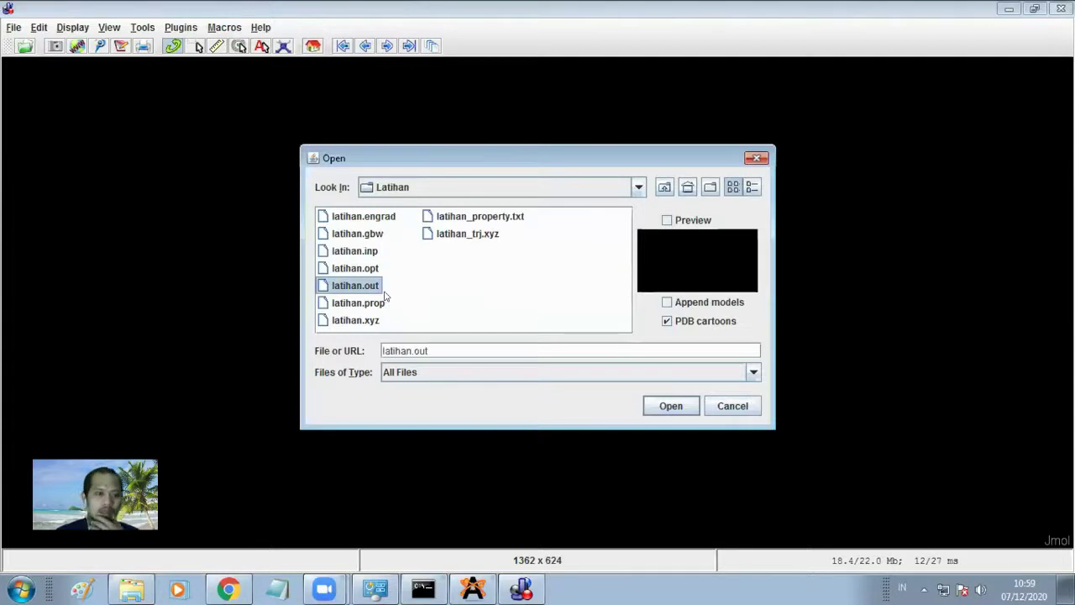
click(690, 407)
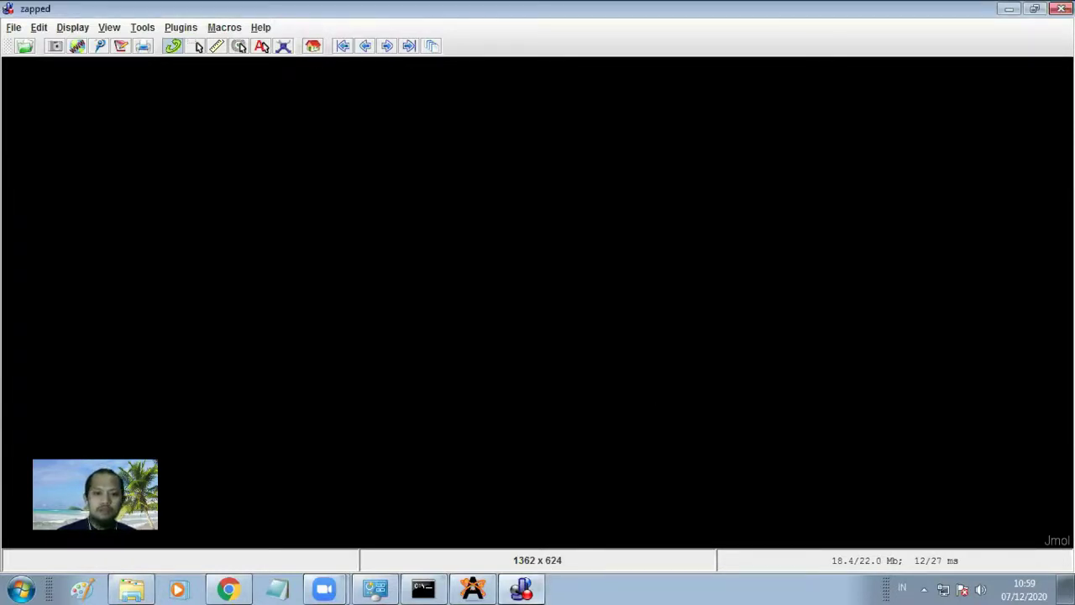
mouse_move(521, 588)
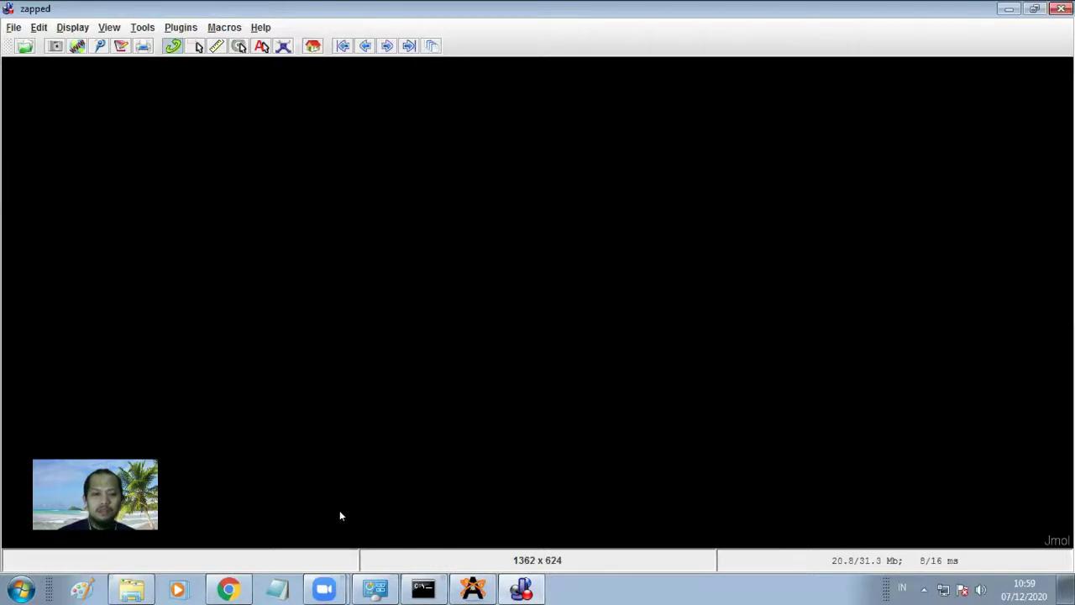
Step: Switch to Windows Explorer, go to Documents > Latihan, and try to bring the latihan.out file into the Jmol window
click(131, 589)
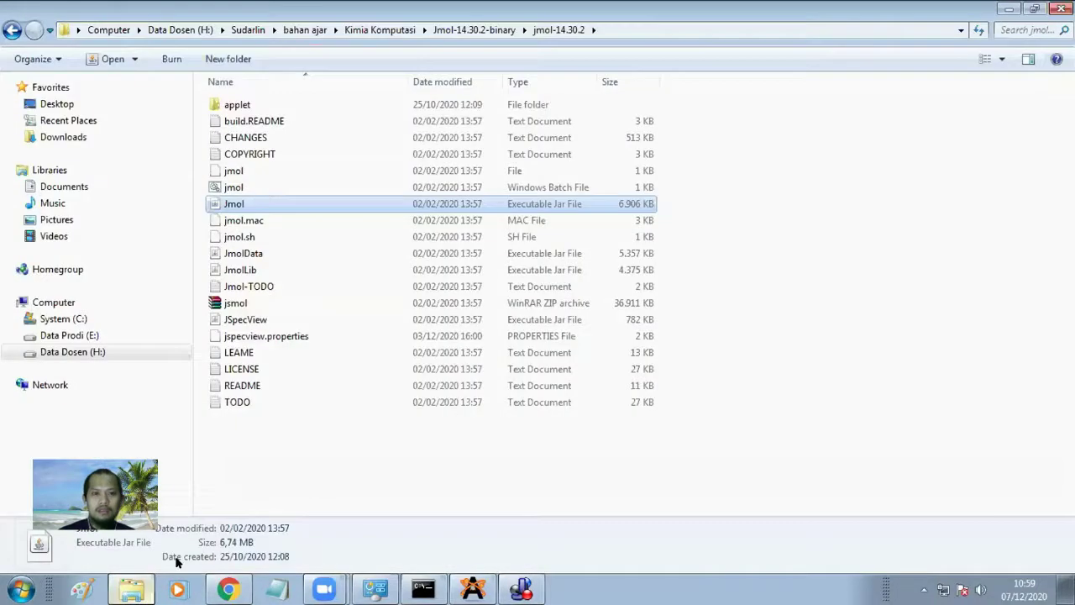
click(67, 186)
double_click(417, 153)
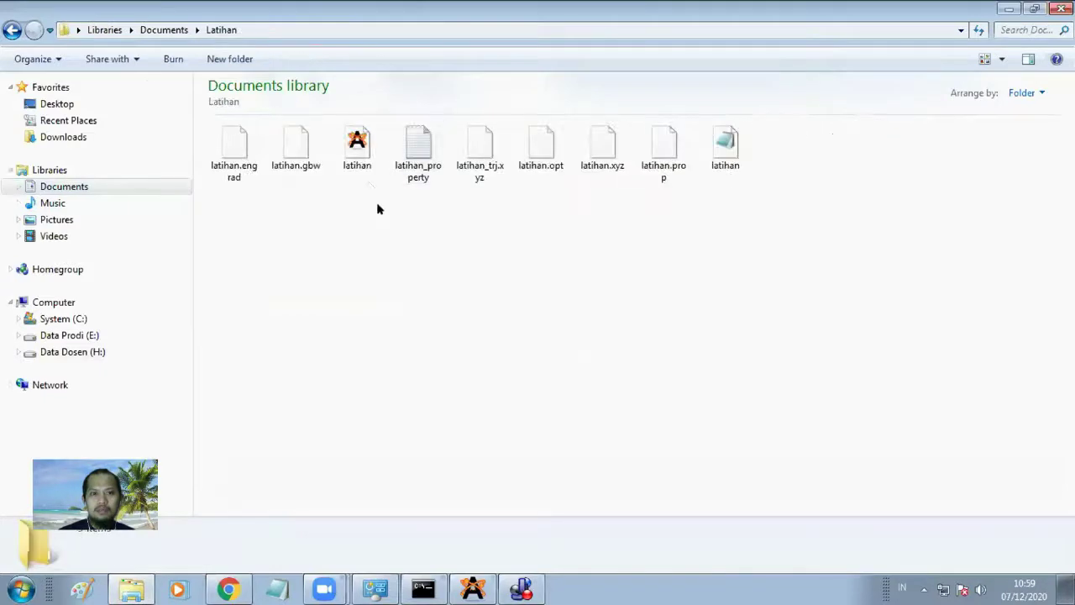
double_click(356, 150)
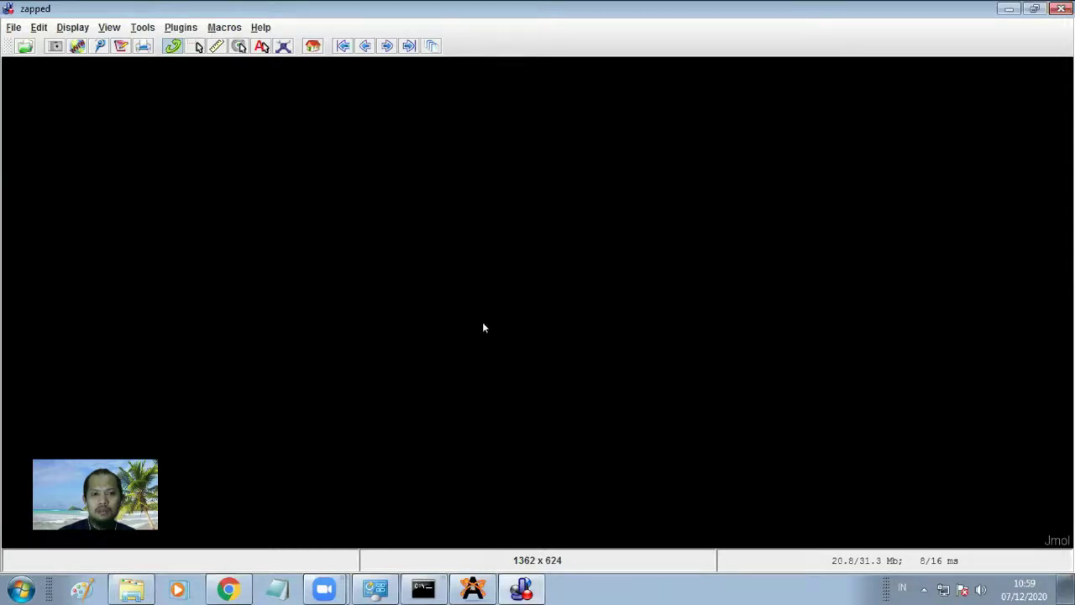
Step: Close the Jmol window, return to the jmol-14.30.2 folder in Windows Explorer, and relaunch Jmol.jar
click(15, 28)
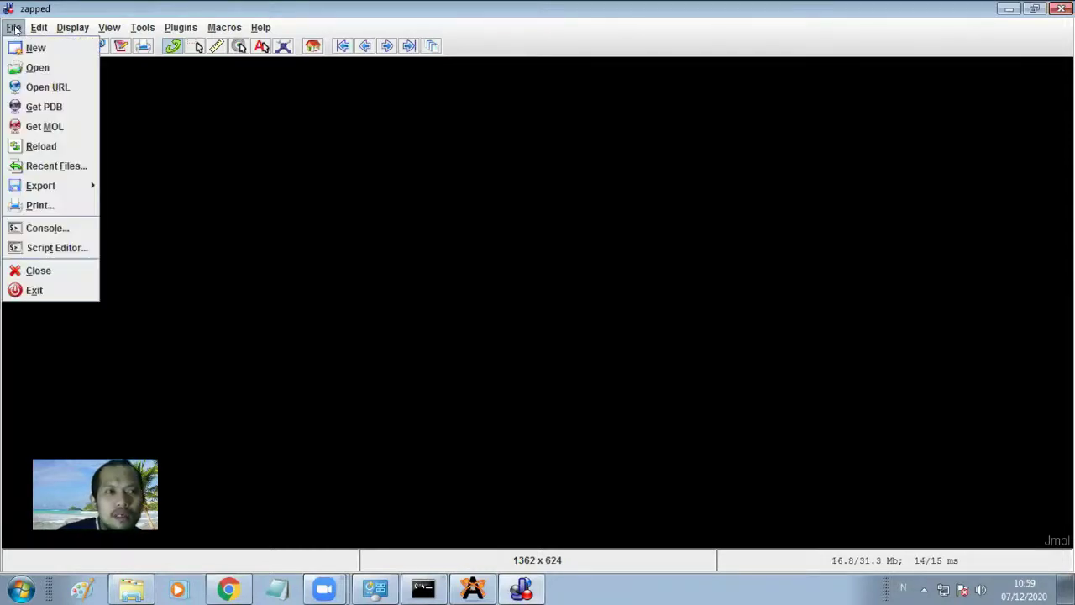
click(478, 188)
right_click(514, 594)
click(495, 559)
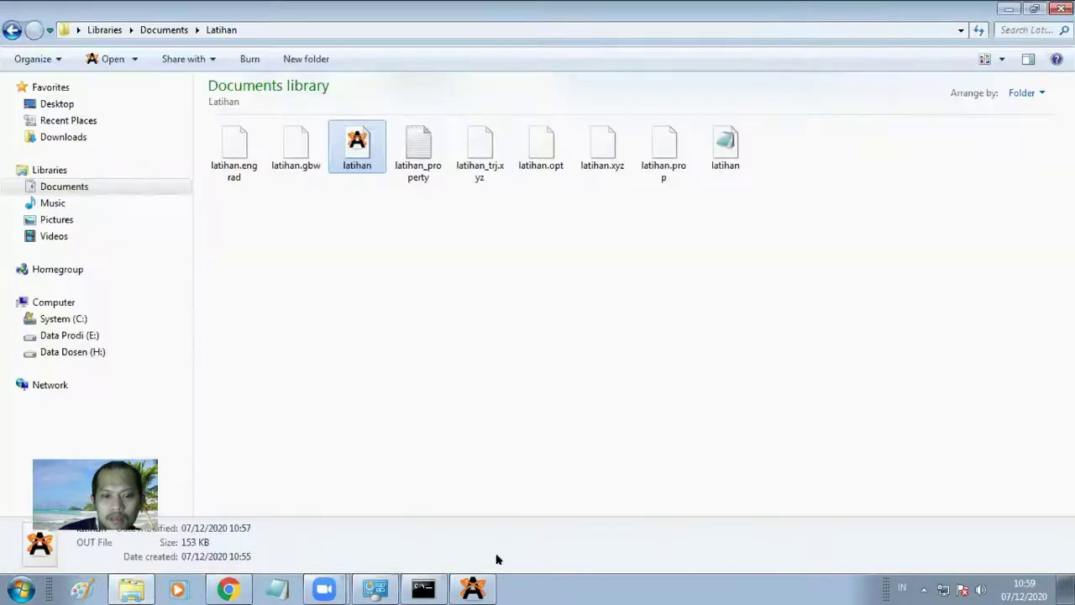
key(alt+Left)
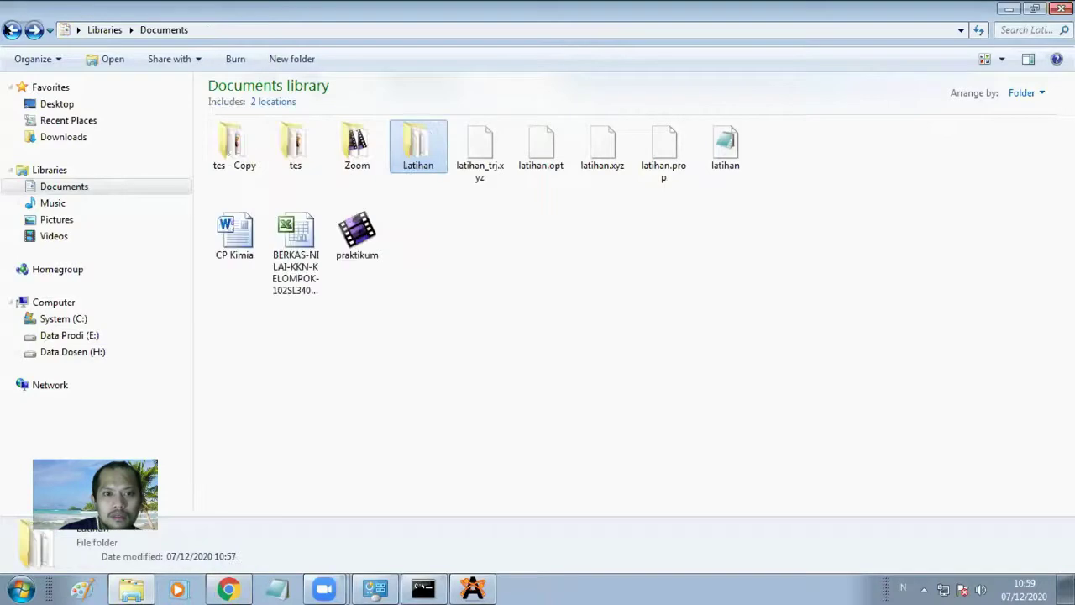
key(alt+Left)
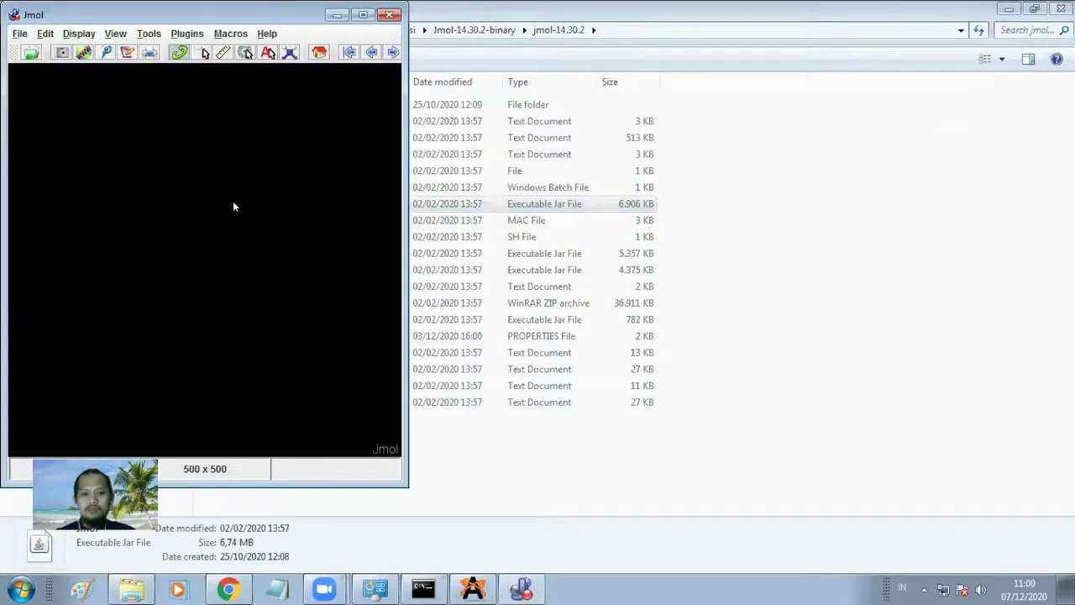
Step: Open Documents > Latihan in Windows Explorer and try to drop latihan.out into the relaunched Jmol window
click(515, 439)
click(79, 191)
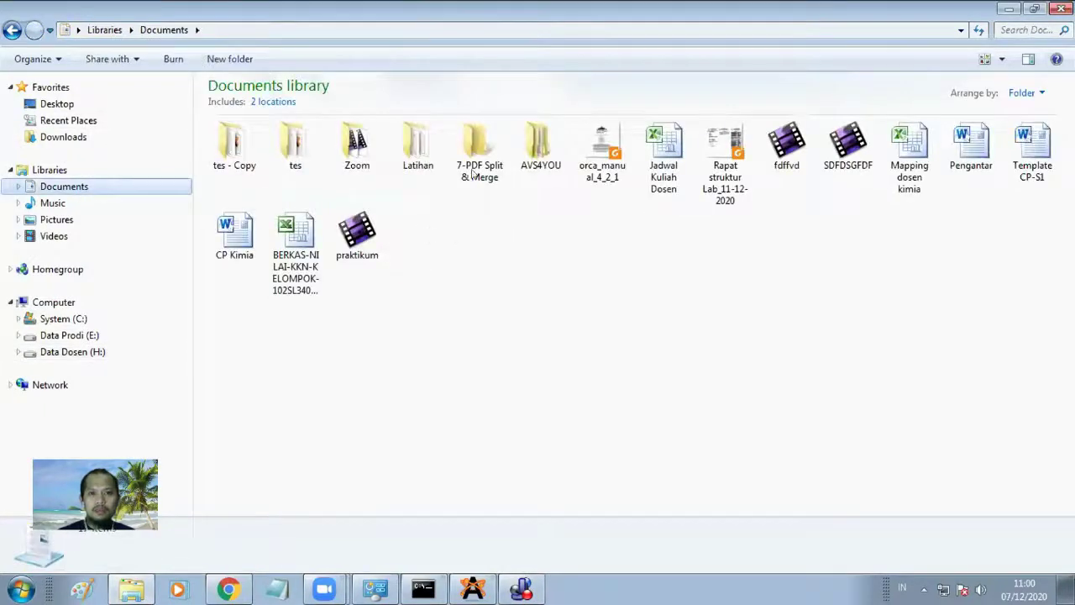
double_click(417, 152)
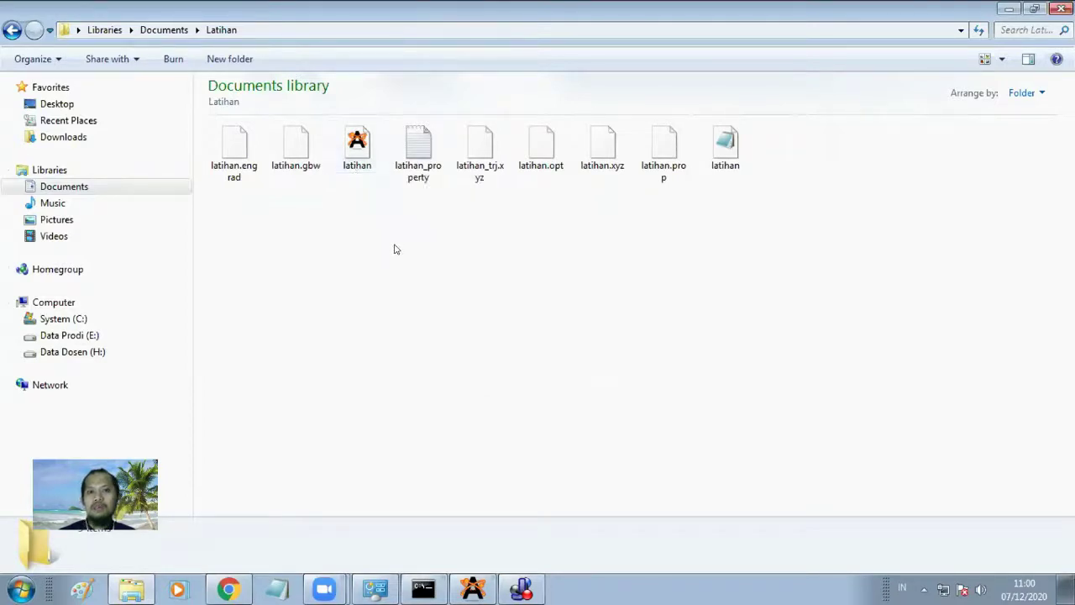
drag(357, 144, 271, 220)
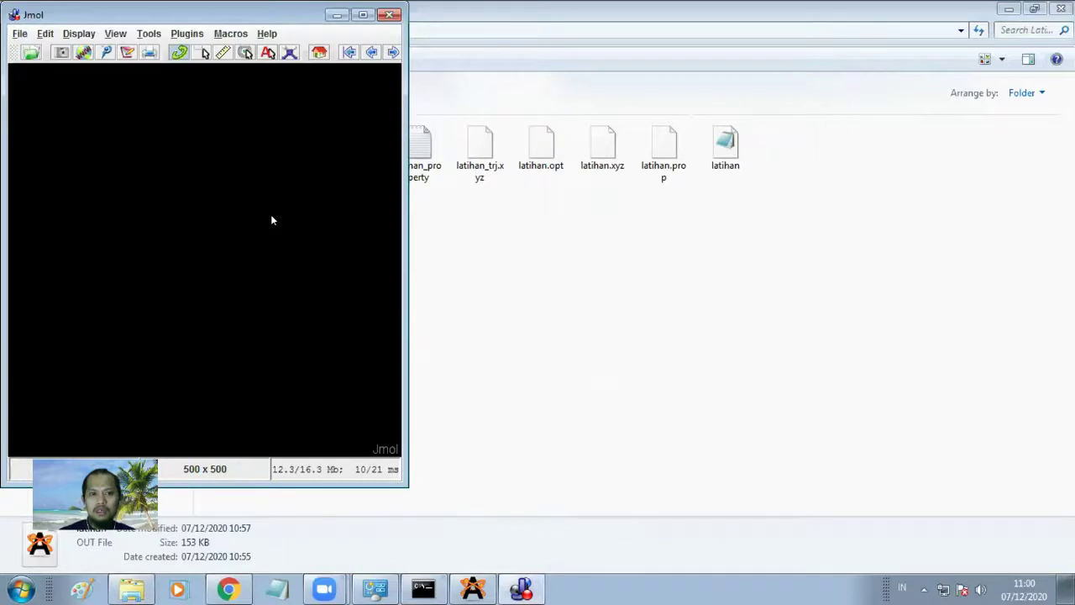
Step: Maximize the Jmol window and open latihan.xyz from the Latihan folder
click(362, 14)
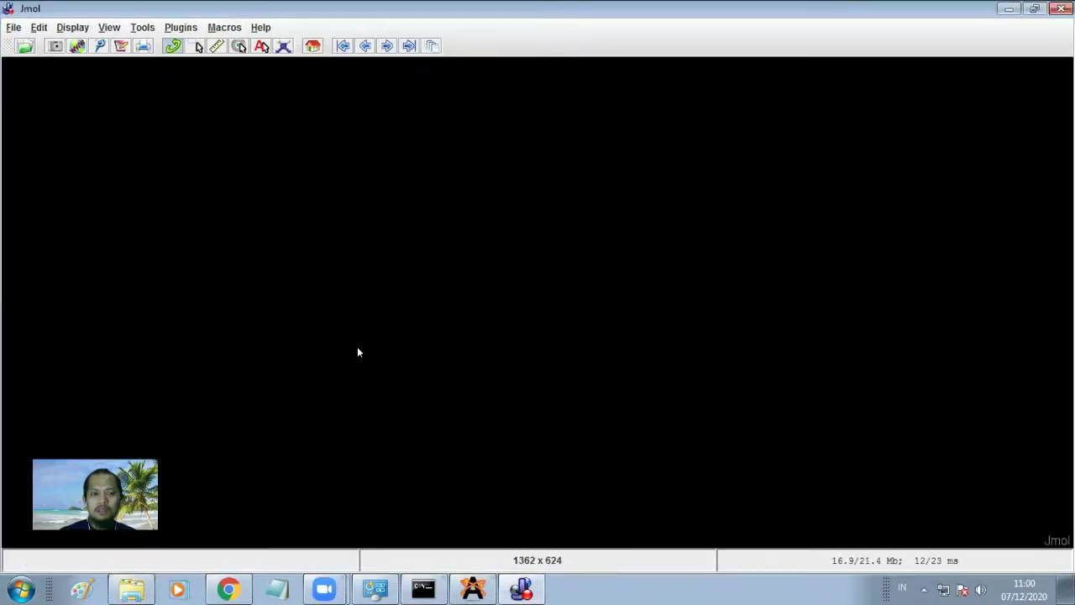
click(14, 27)
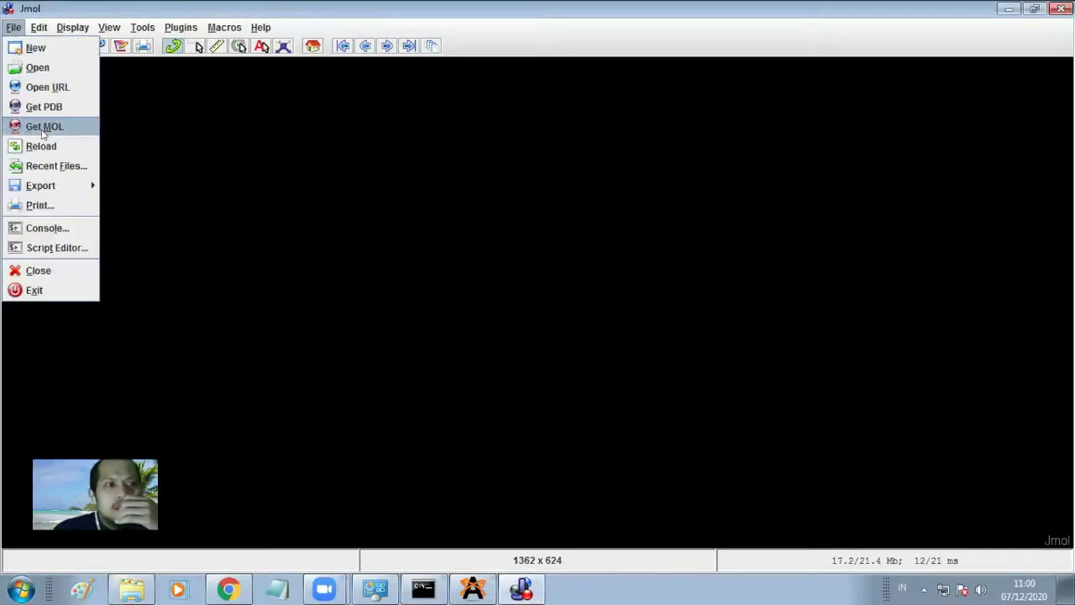
click(37, 67)
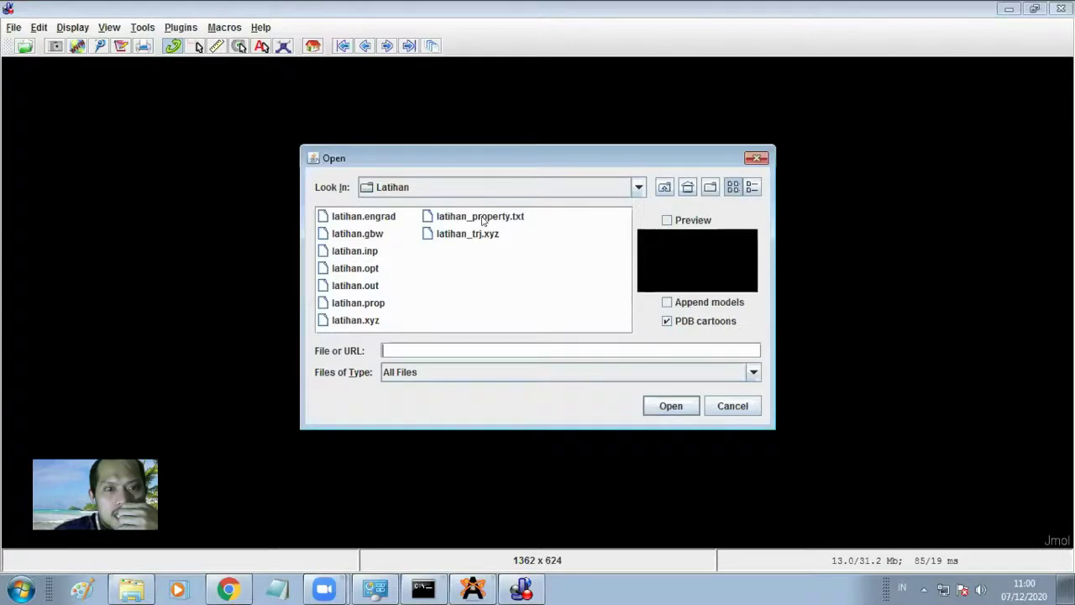
click(367, 320)
click(662, 407)
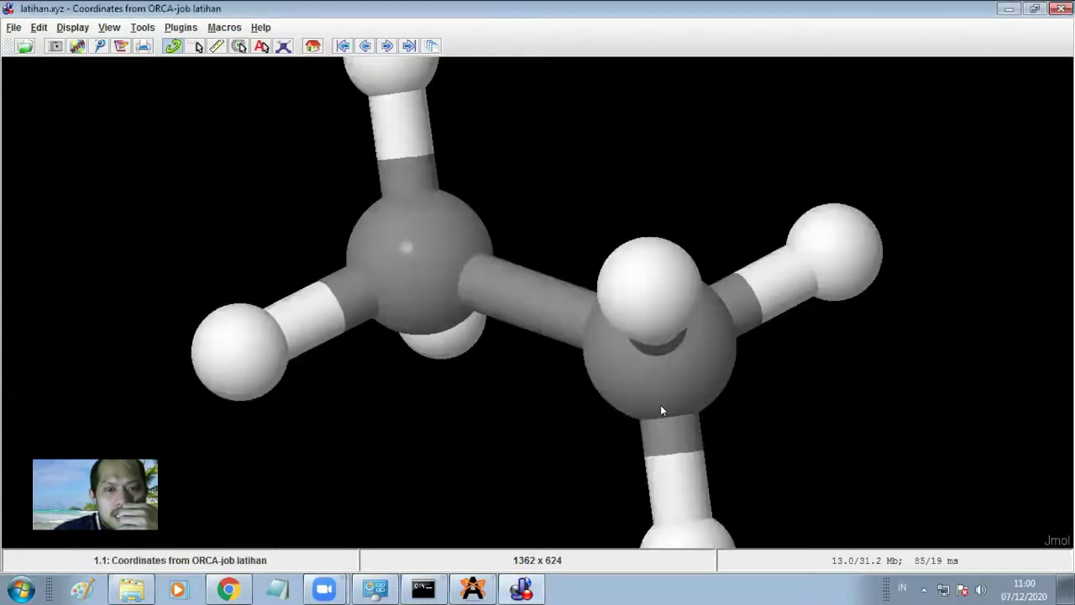
Step: Check the model 1/1 entry for the loaded molecule in Jmol and rotate the structure
right_click(550, 225)
mouse_move(613, 229)
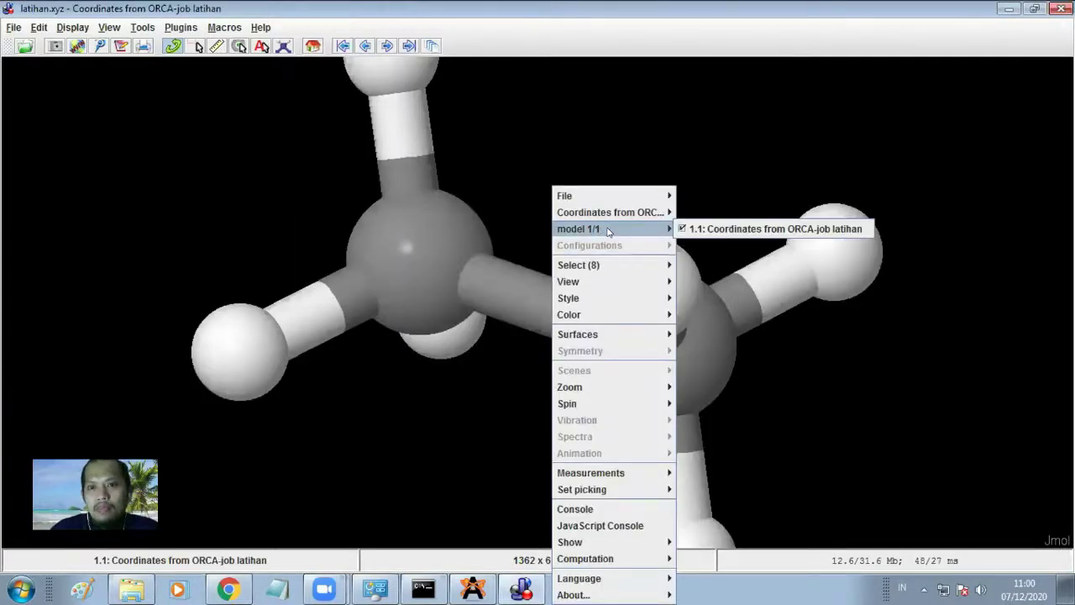
drag(609, 232, 496, 224)
drag(699, 227, 556, 298)
Step: Switch to Avogadro and examine the latihan.out molecule enlarged and from another angle
key(alt+Tab)
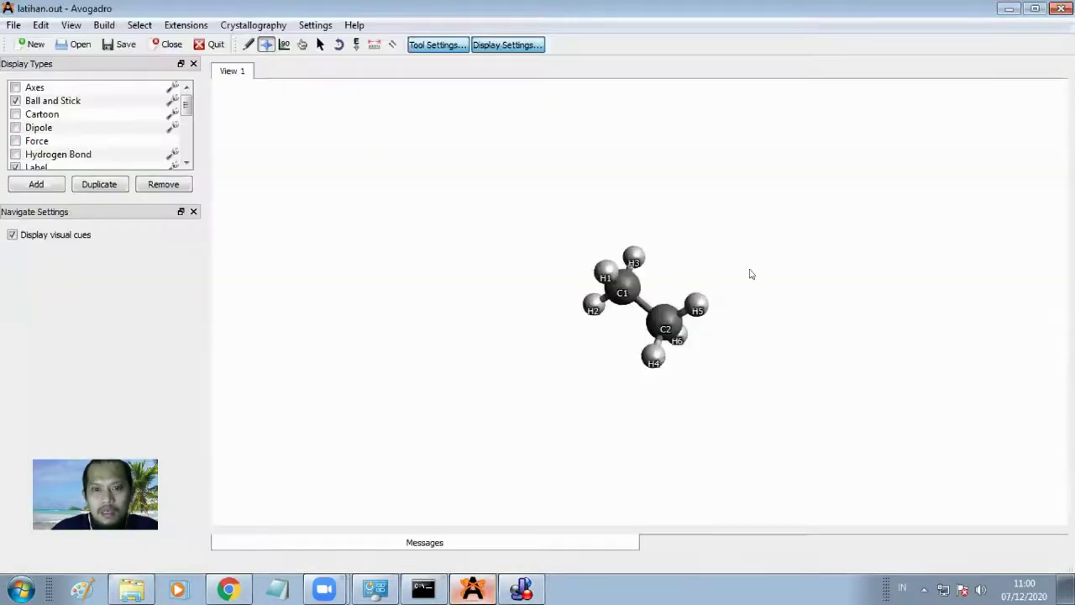
scroll(751, 271, up, 5)
drag(894, 209, 640, 309)
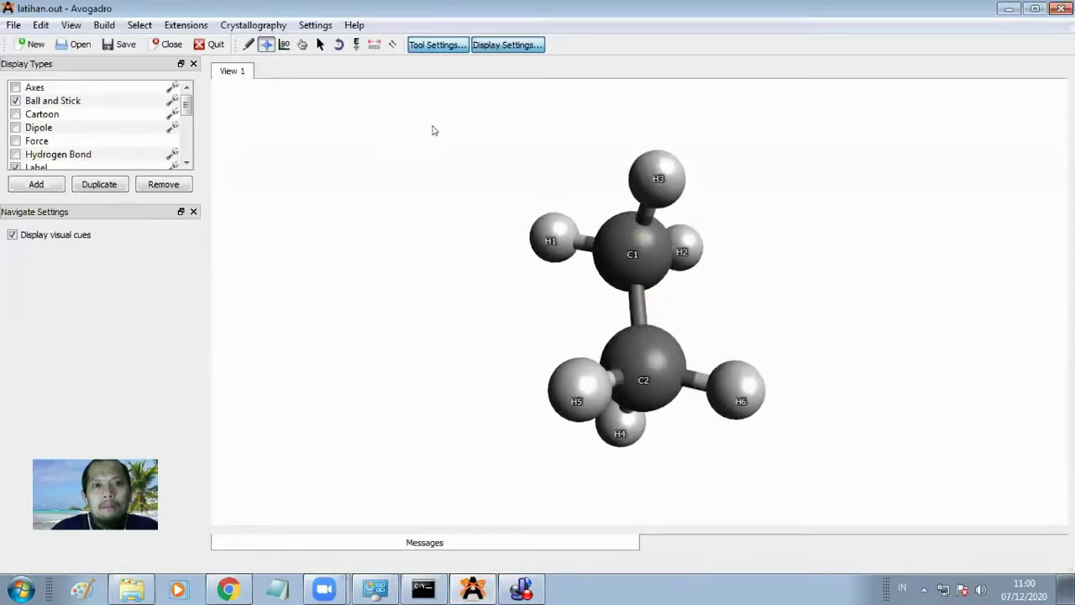
click(41, 25)
mouse_move(61, 26)
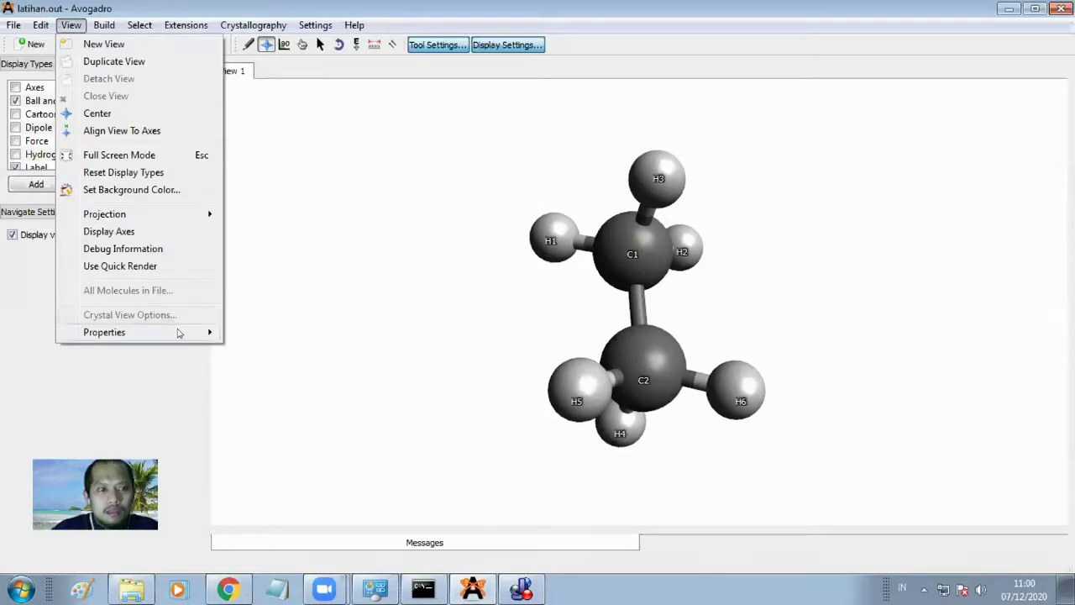
mouse_move(178, 333)
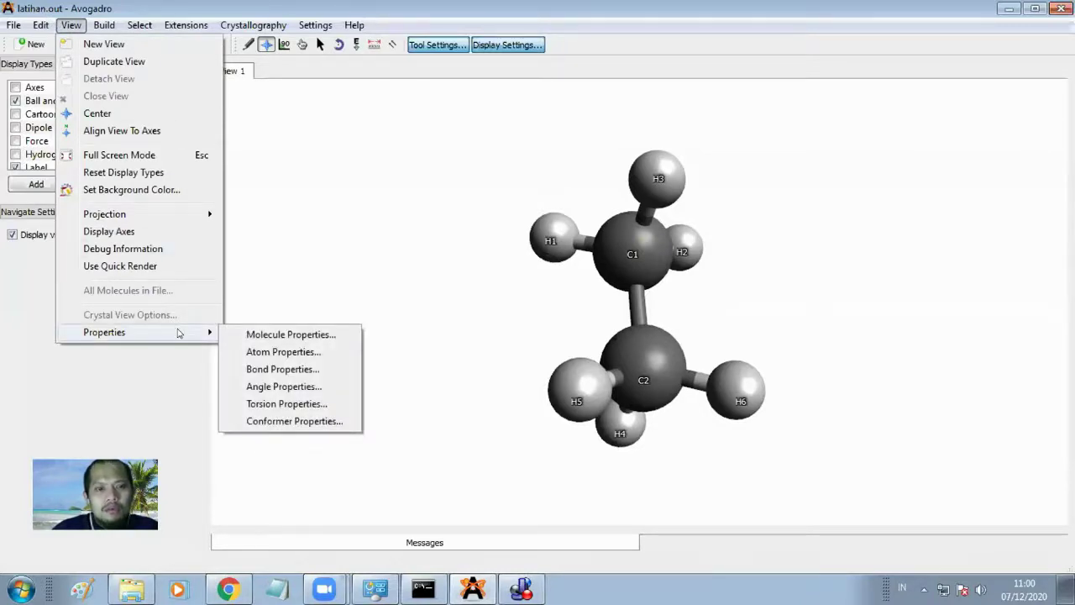
mouse_move(105, 27)
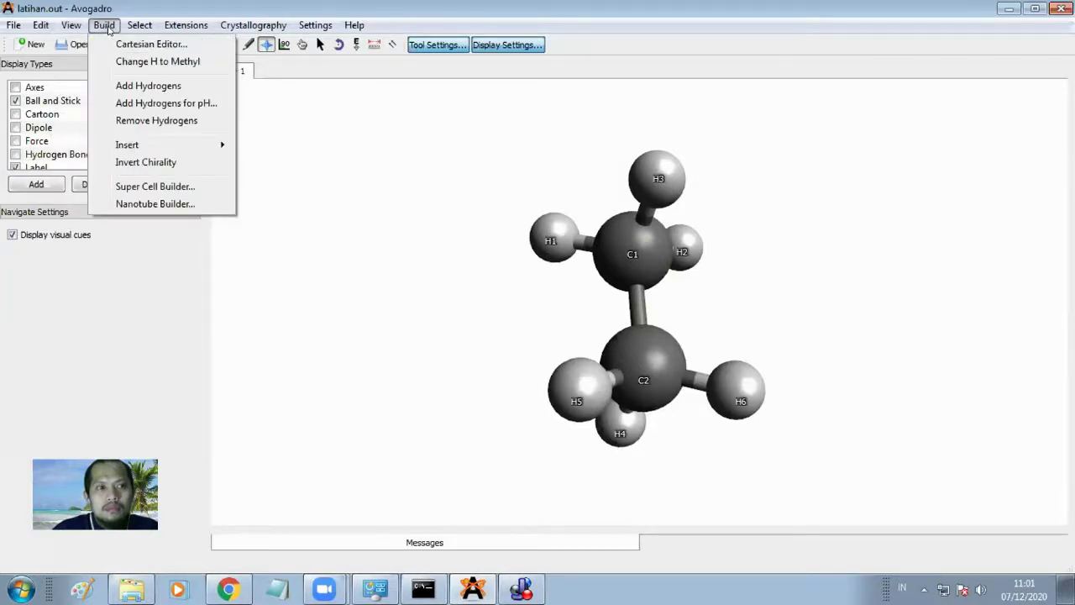
mouse_move(139, 25)
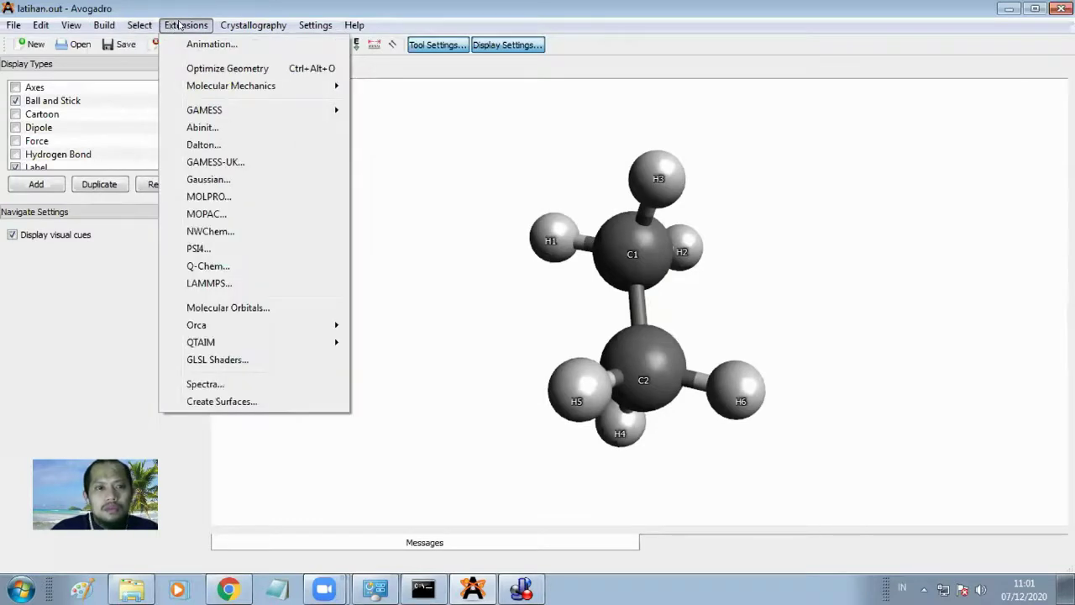
mouse_move(240, 24)
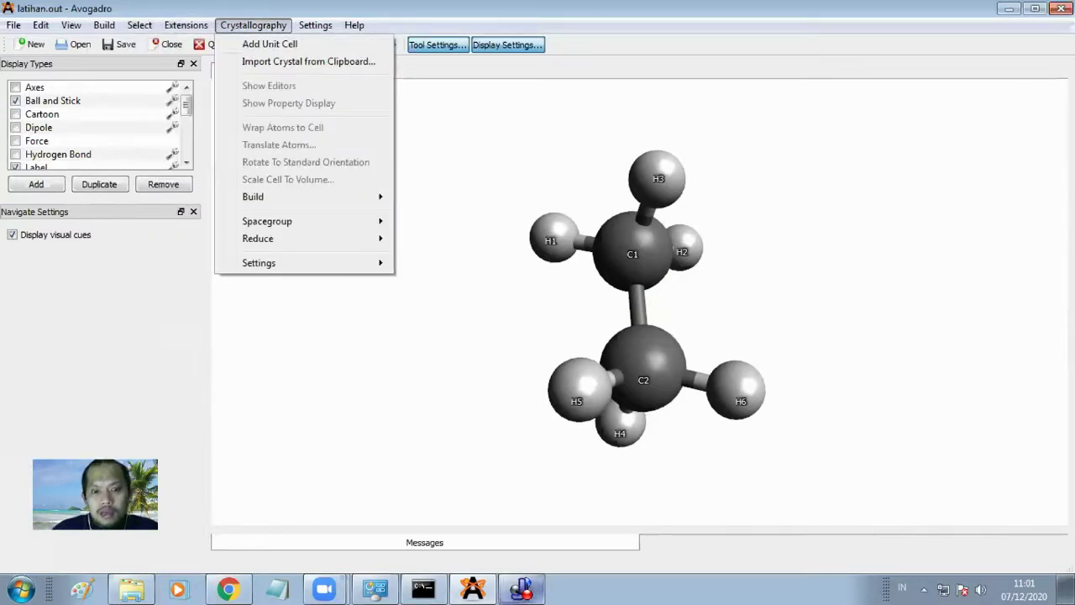
Step: Switch to Jmol, rotate the latihan.xyz structure, and try to open tes.out from the tes folder
click(522, 588)
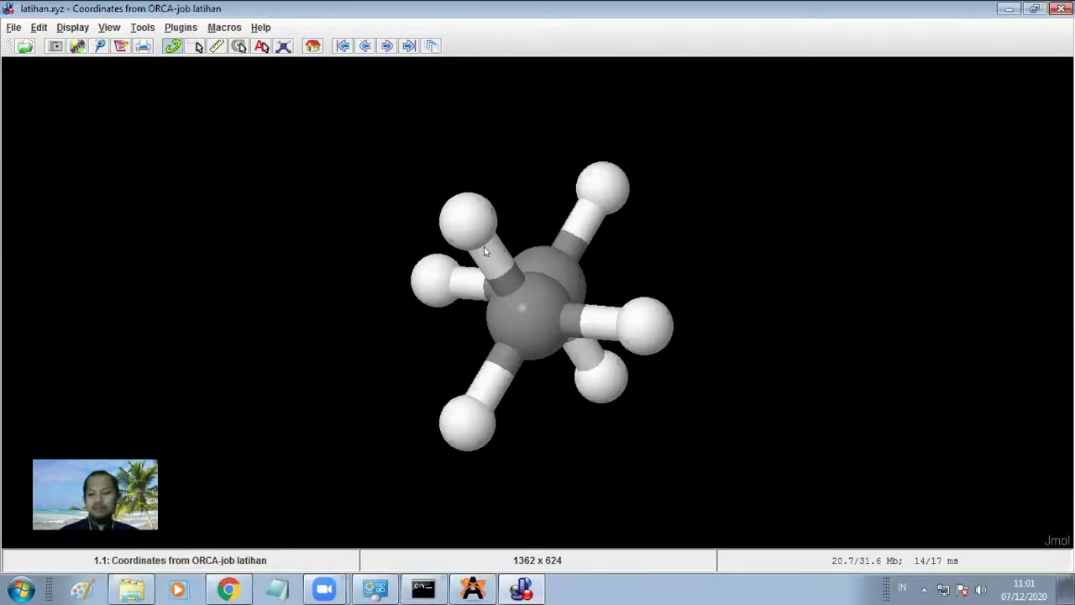
drag(833, 249, 732, 287)
click(13, 27)
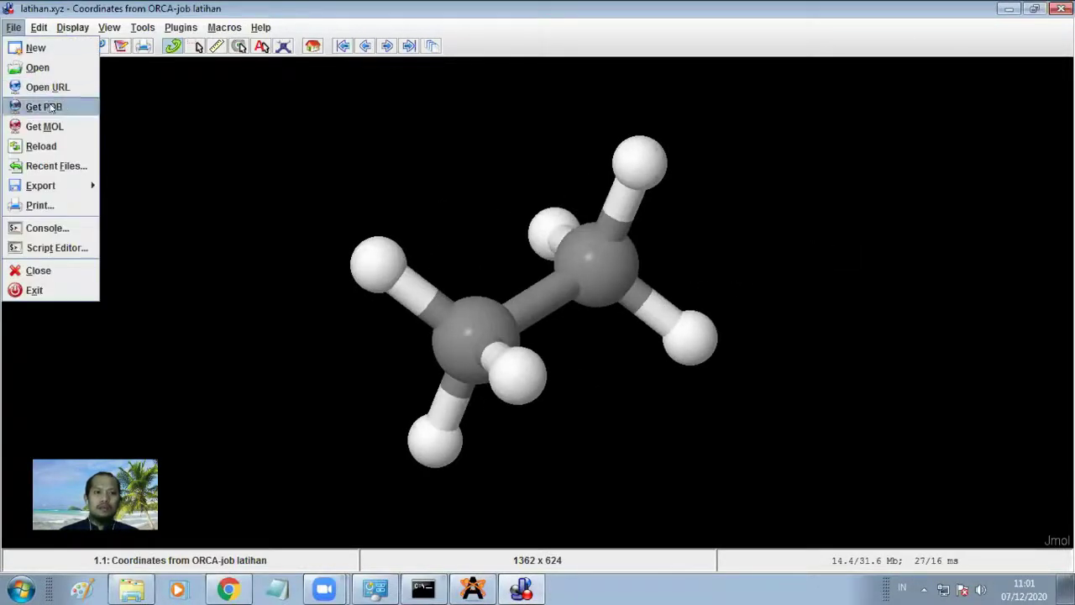
click(40, 71)
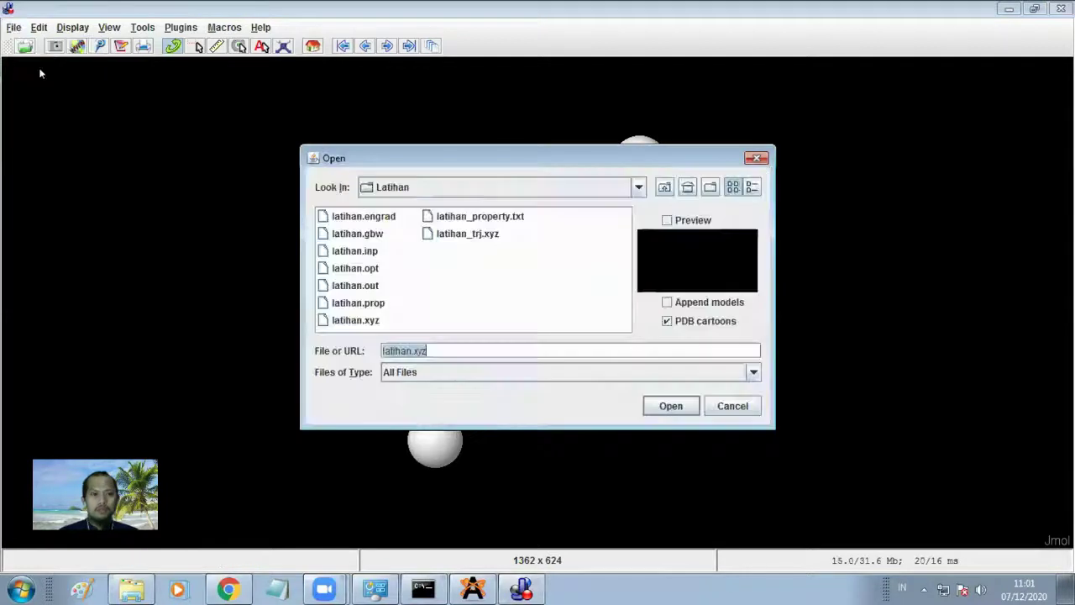
click(665, 186)
double_click(341, 266)
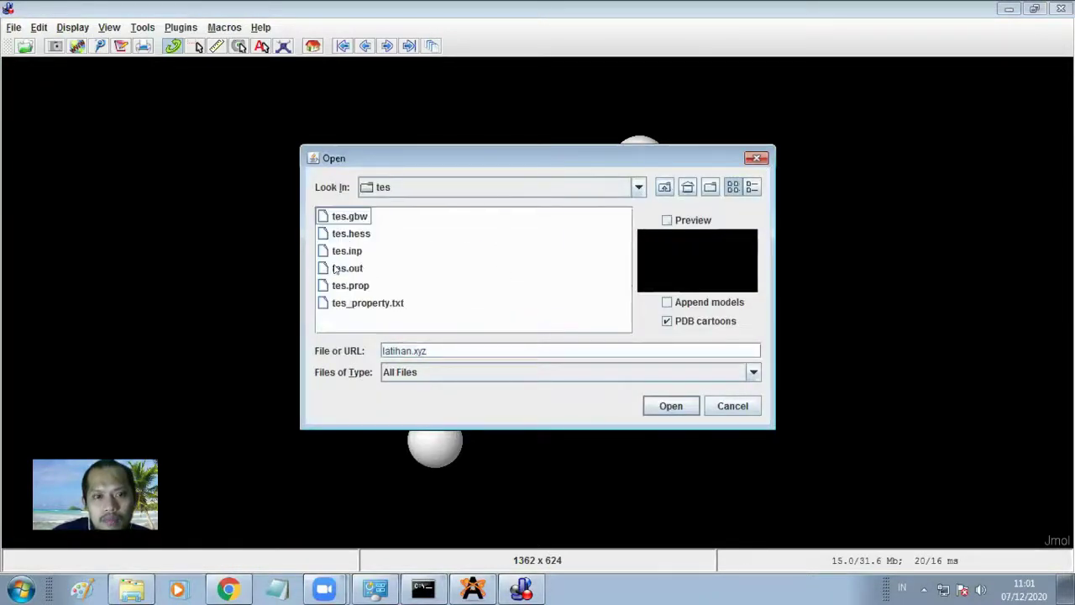
click(351, 269)
click(670, 411)
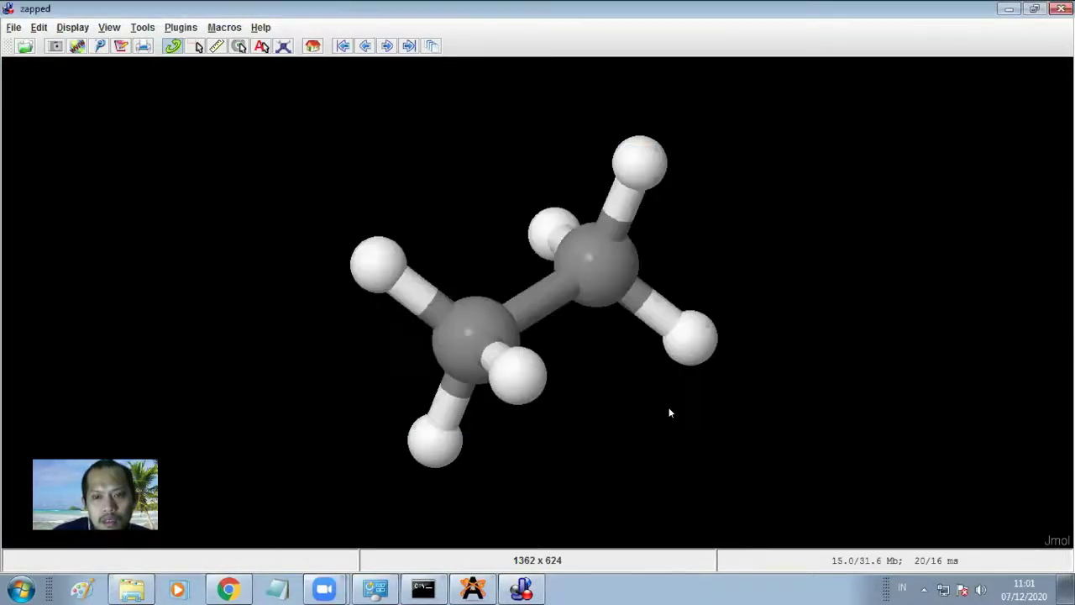
Step: Rotate the ethane structure in Jmol to view it from other angles
drag(664, 346, 615, 375)
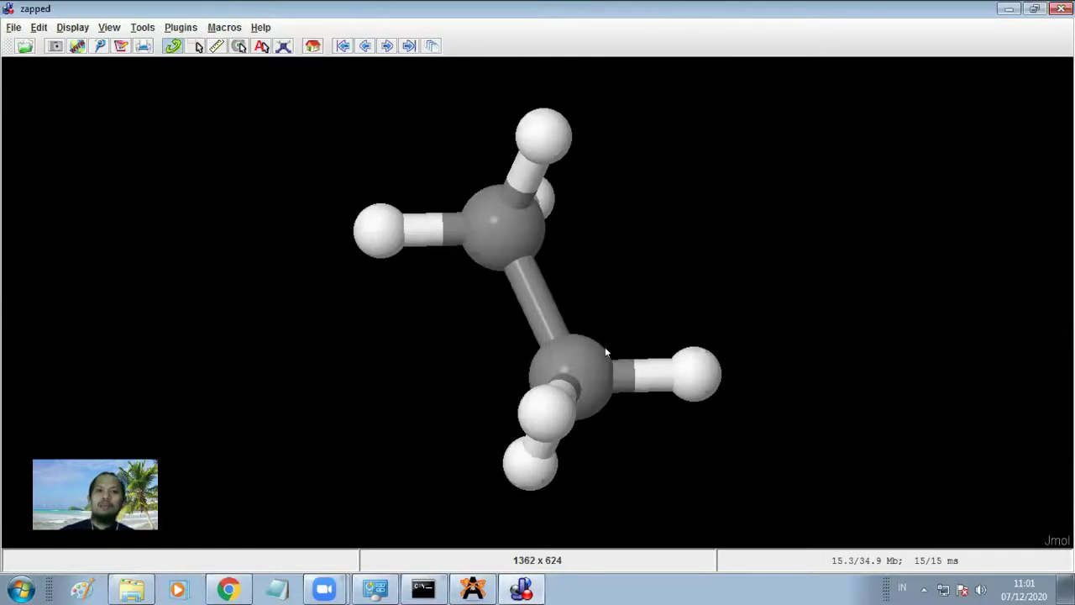
mouse_move(607, 353)
drag(574, 244, 302, 185)
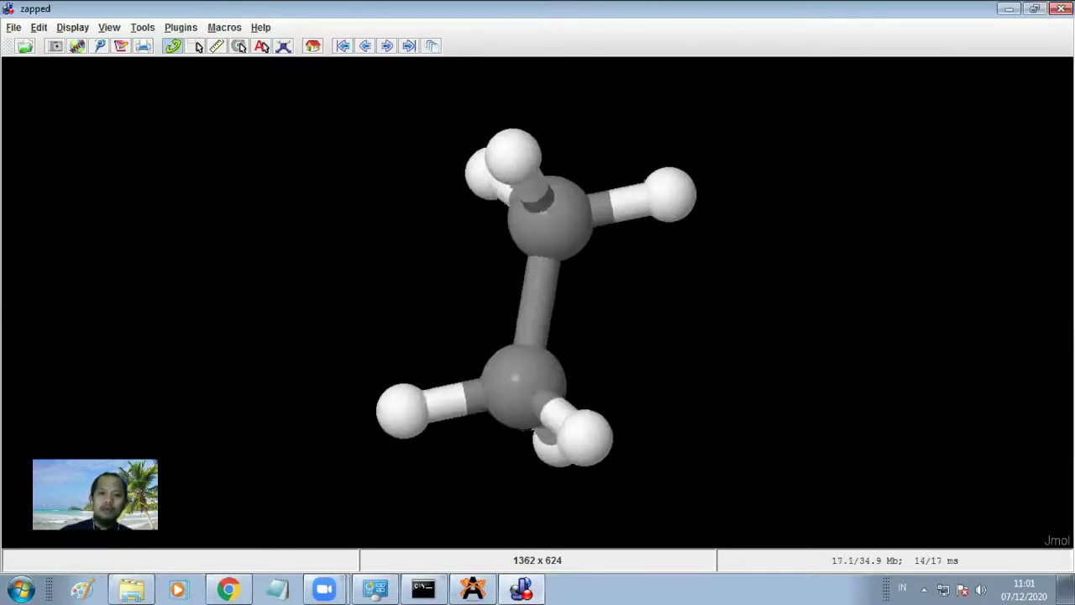
Step: Try to load tes.out from the tes folder into Jmol again and rotate the displayed structure
click(14, 27)
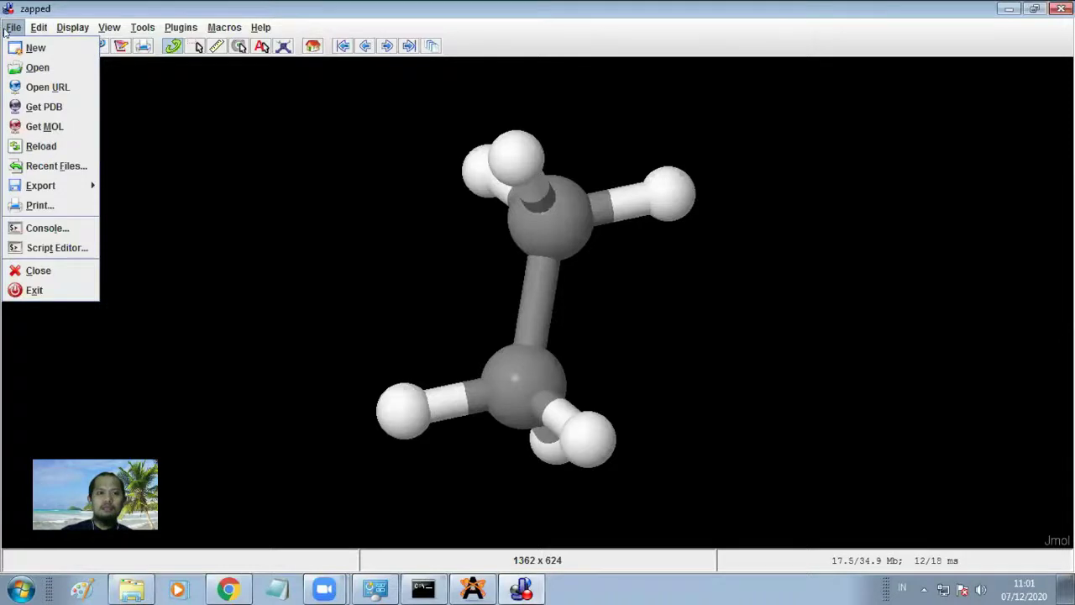
click(37, 67)
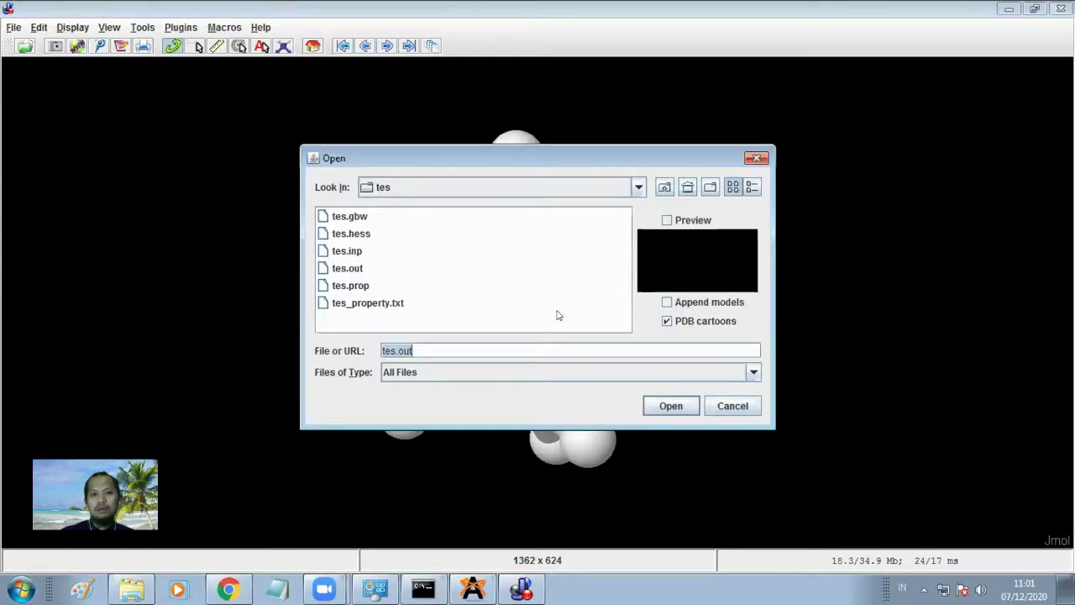
click(347, 268)
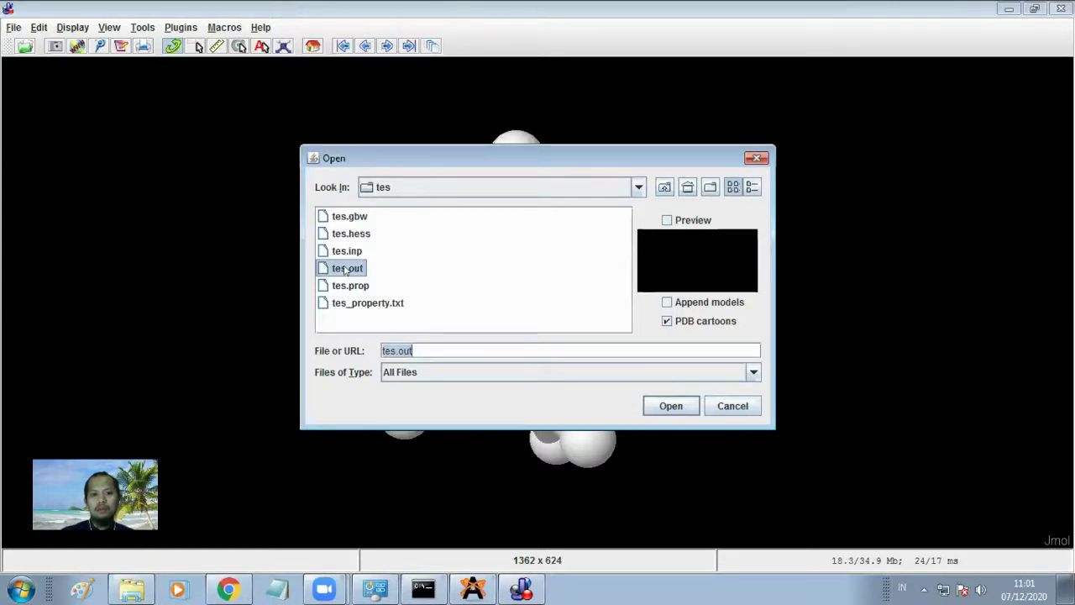
click(671, 406)
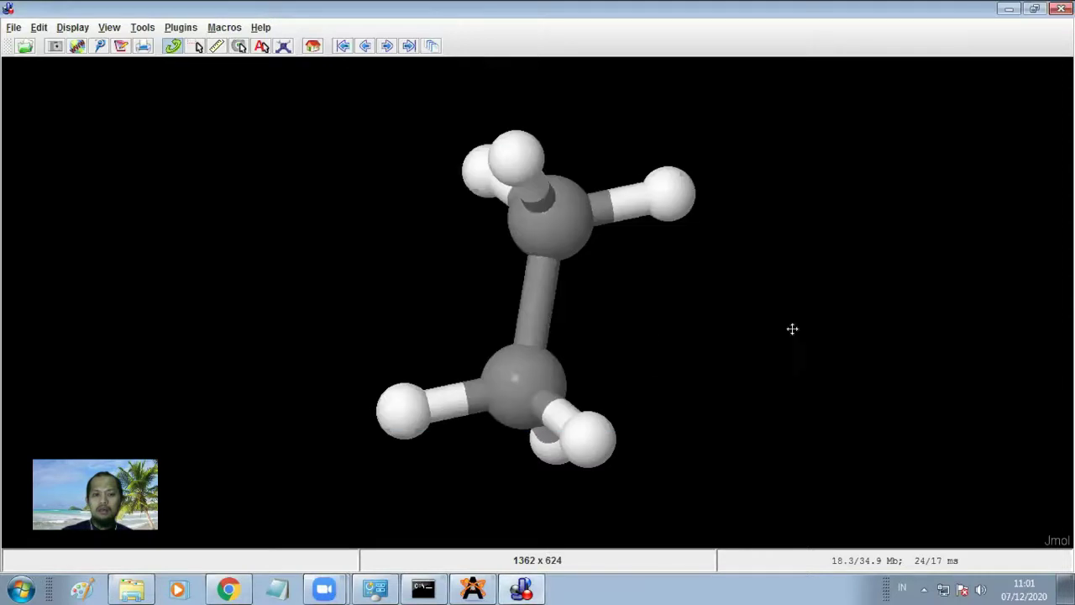
drag(792, 327, 366, 336)
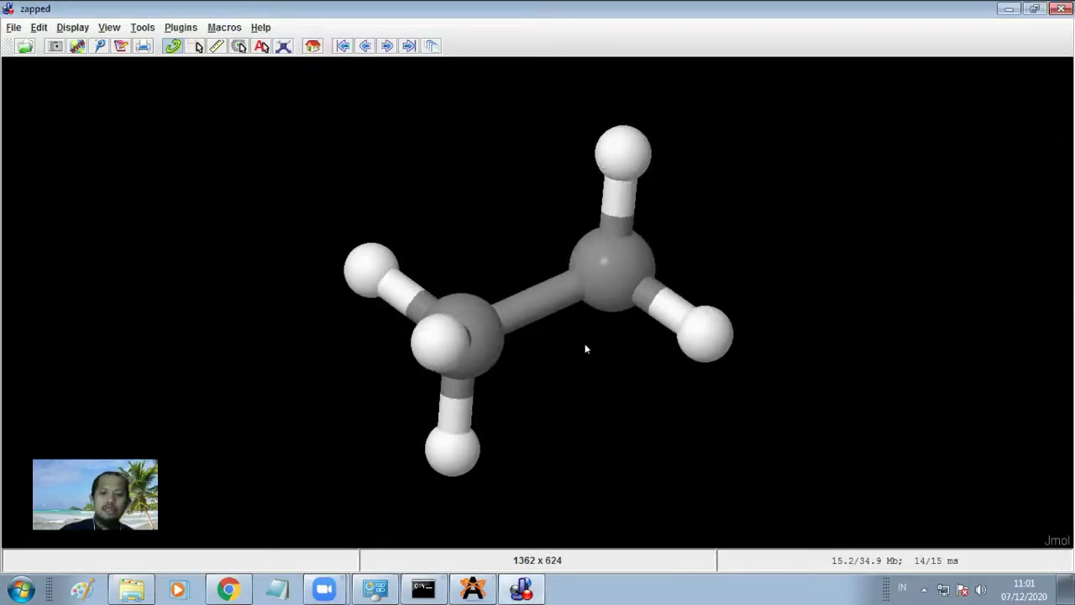
Step: Close the Jmol window and exit the program
right_click(521, 589)
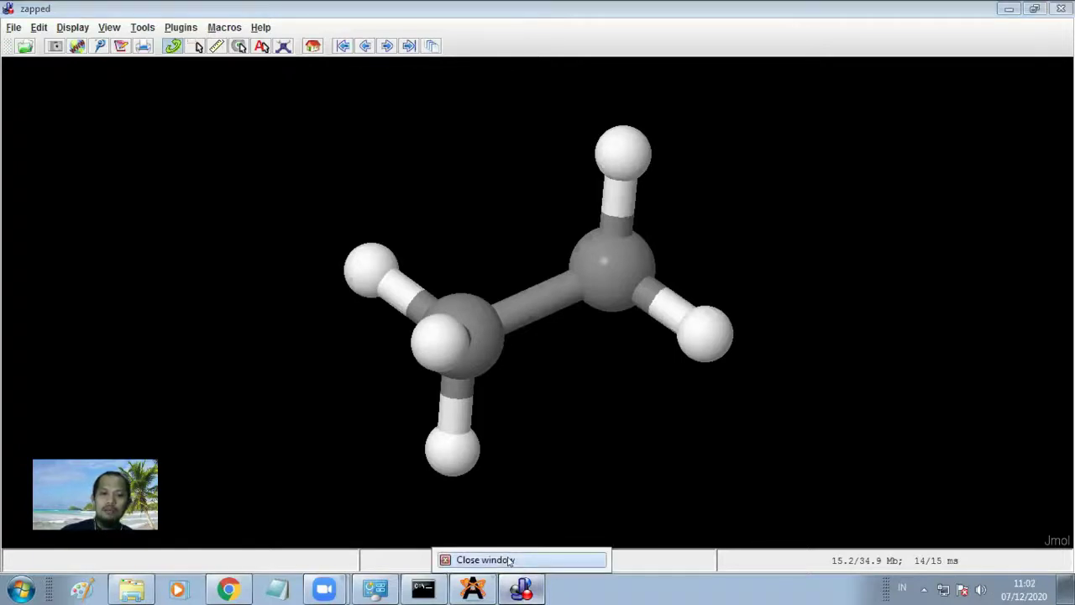
click(504, 560)
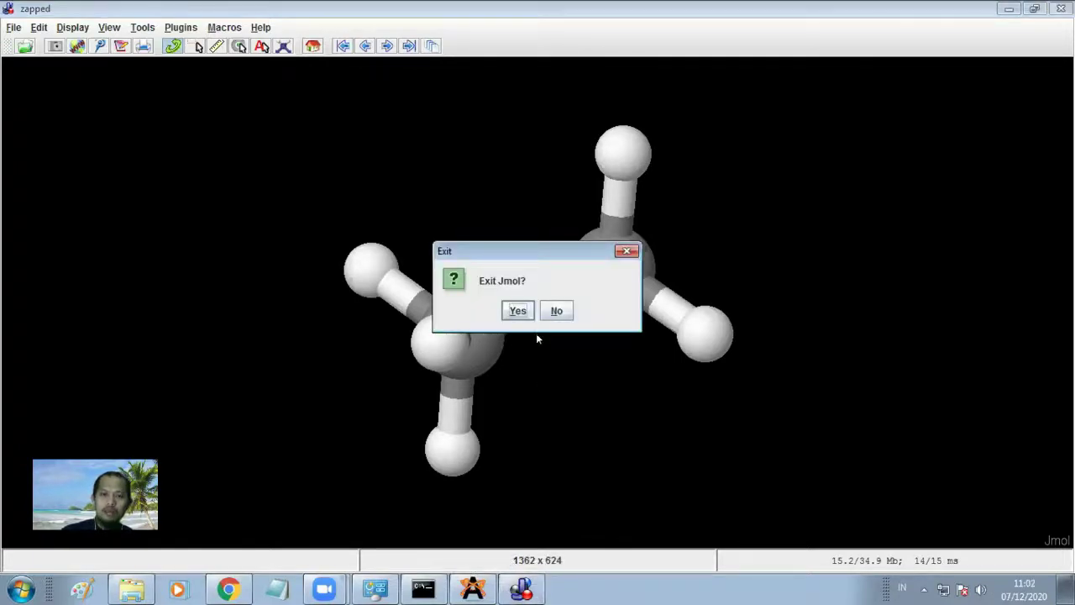
click(517, 310)
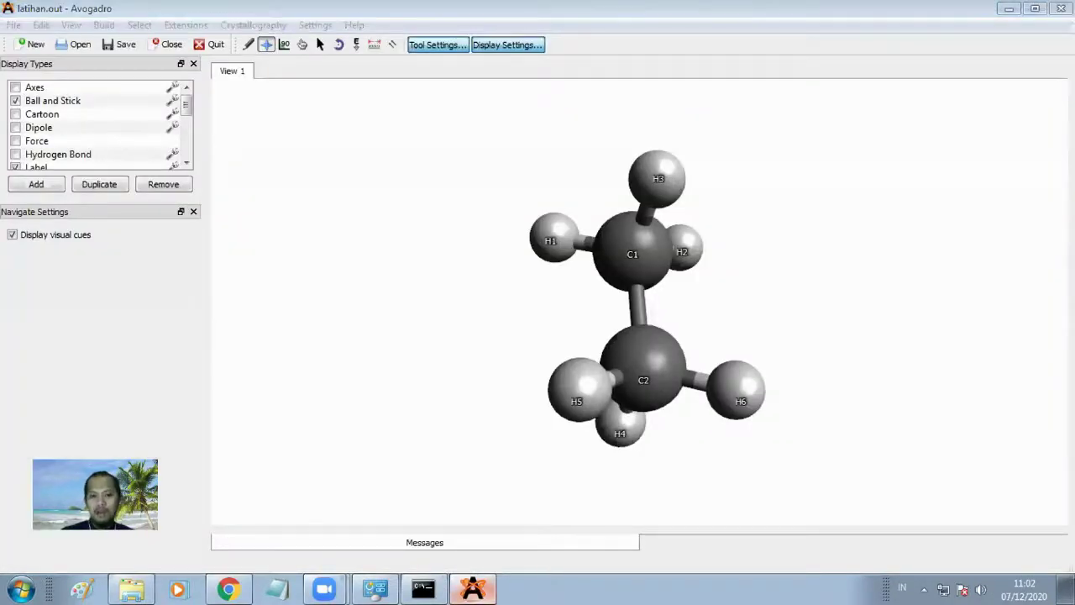
Step: Switch to the Latihan folder in Windows Explorer and open the latihan.out file in Notepad
click(472, 588)
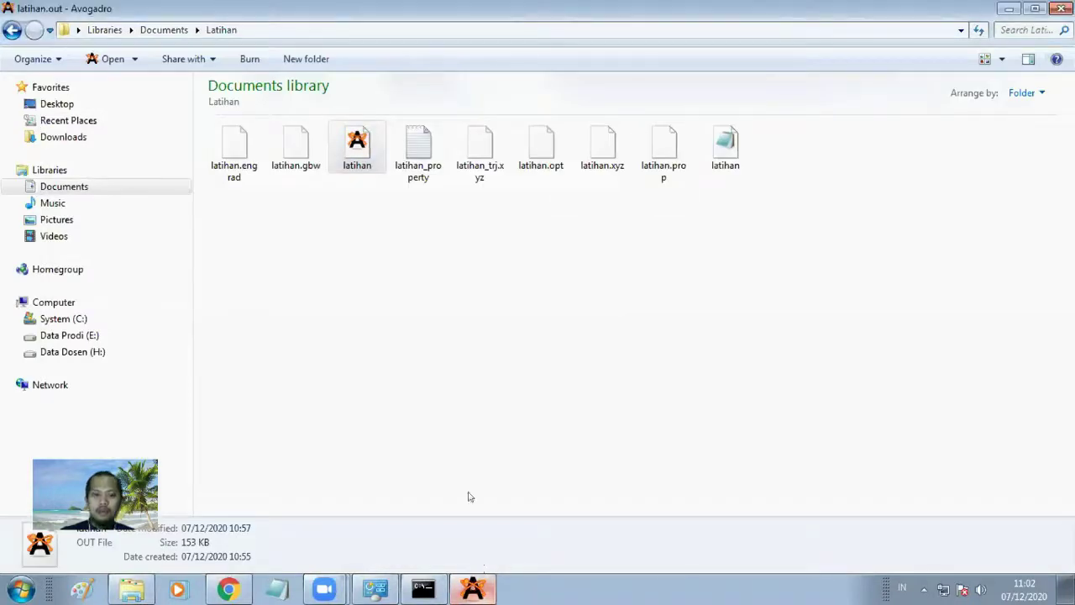
click(143, 588)
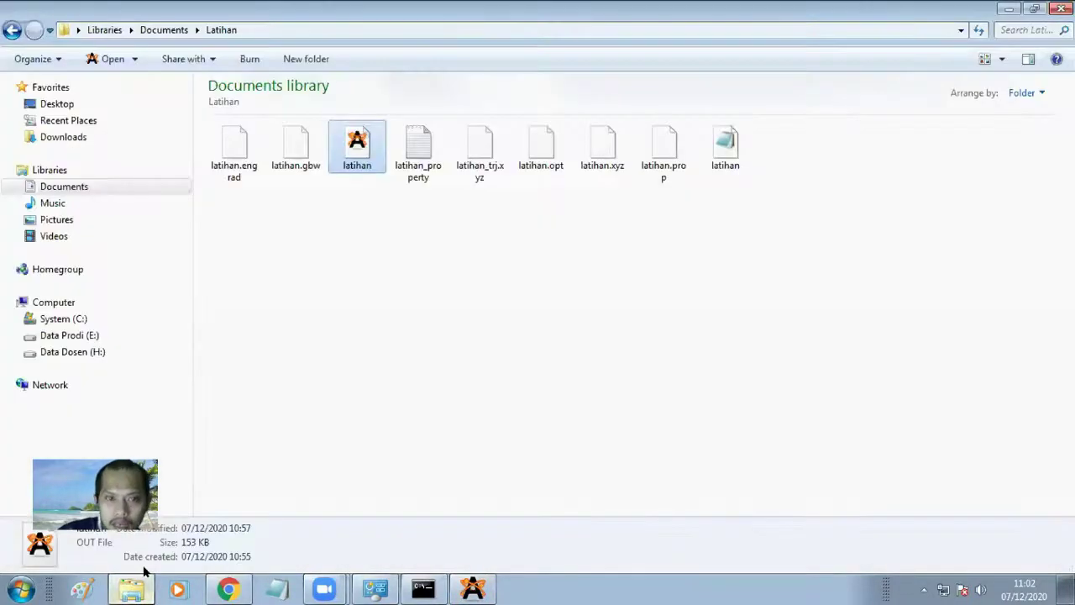
right_click(332, 159)
mouse_move(554, 206)
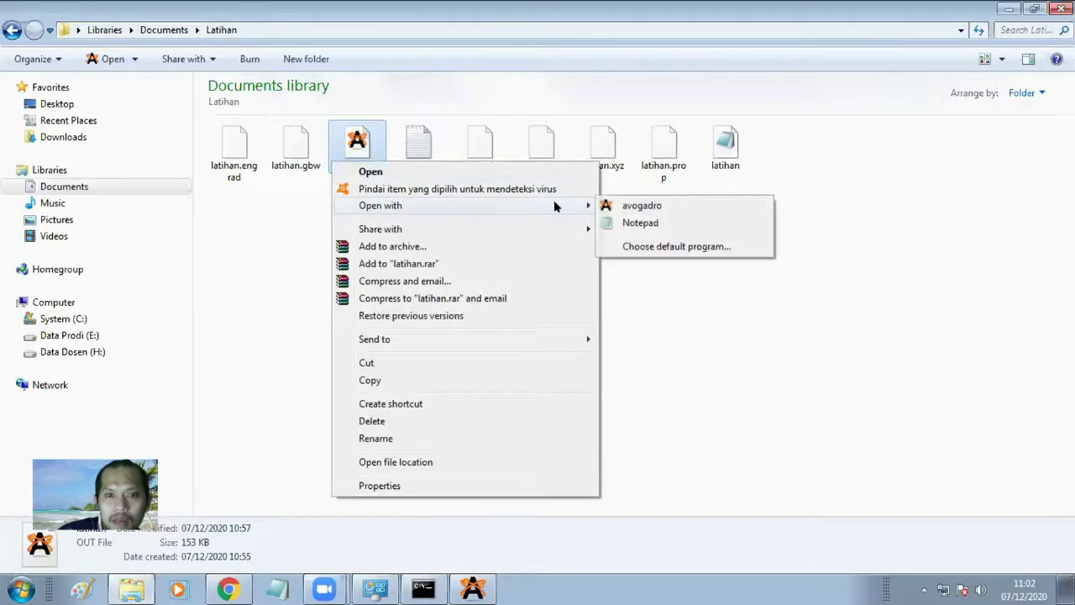
click(640, 223)
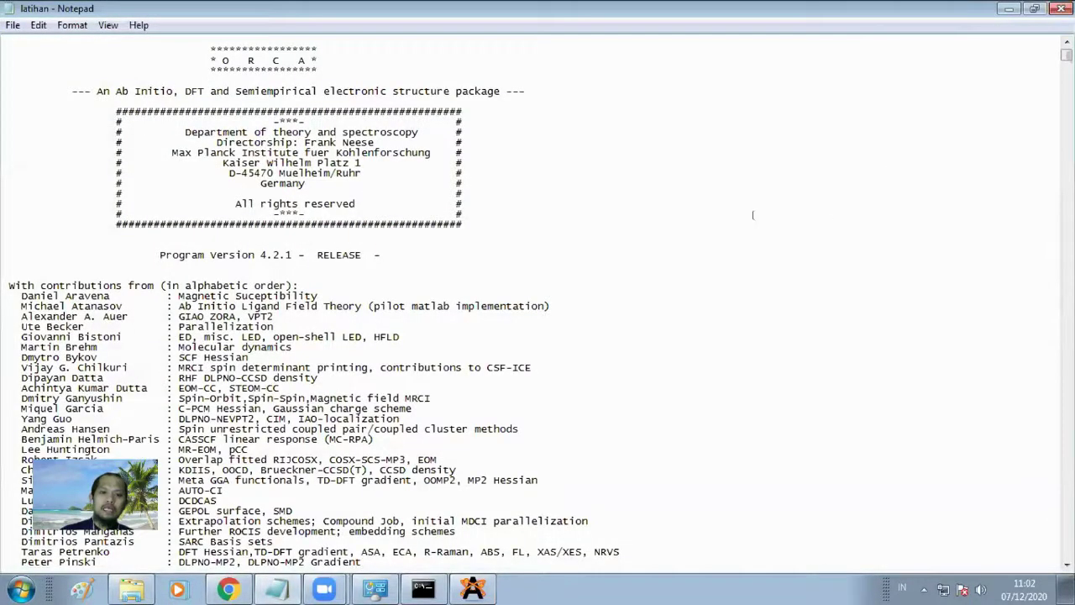
Step: Go to the end of the latihan output file and check the ORCA termination line
drag(1067, 55, 1033, 467)
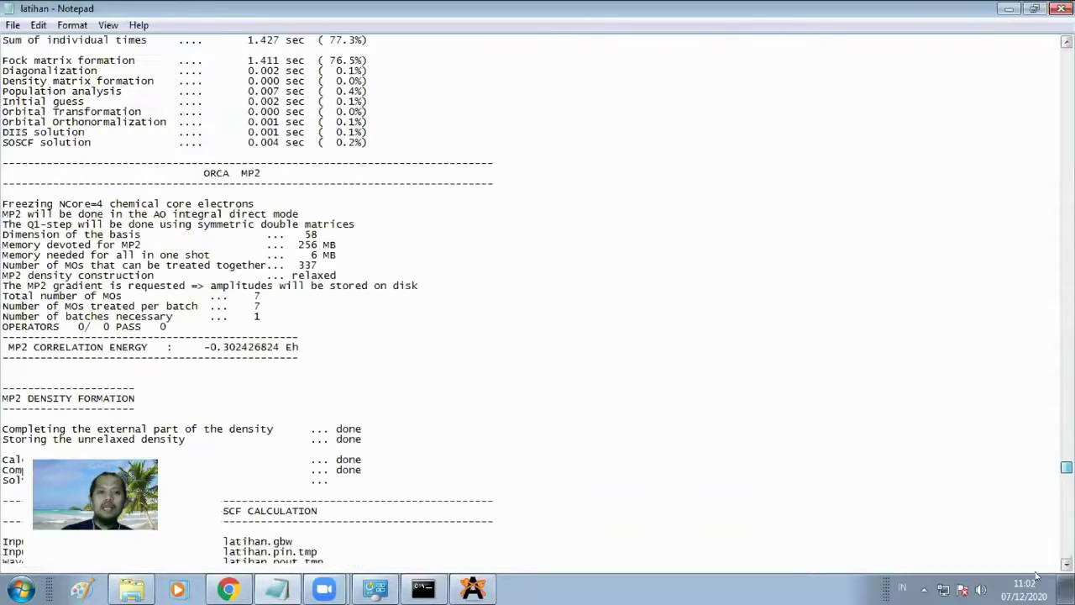
key(ctrl+End)
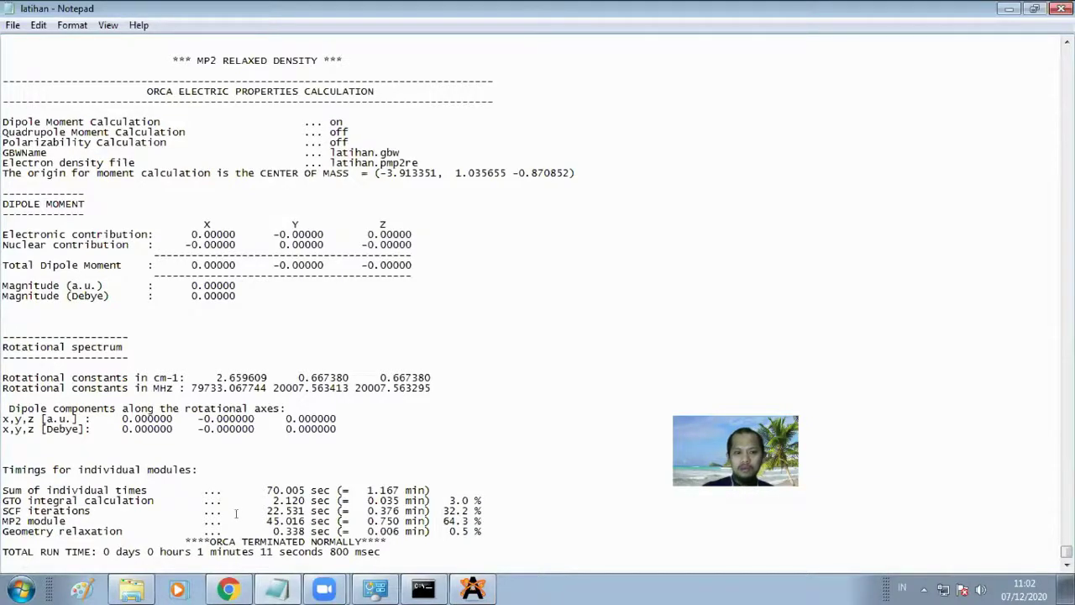
drag(209, 541, 347, 542)
double_click(347, 542)
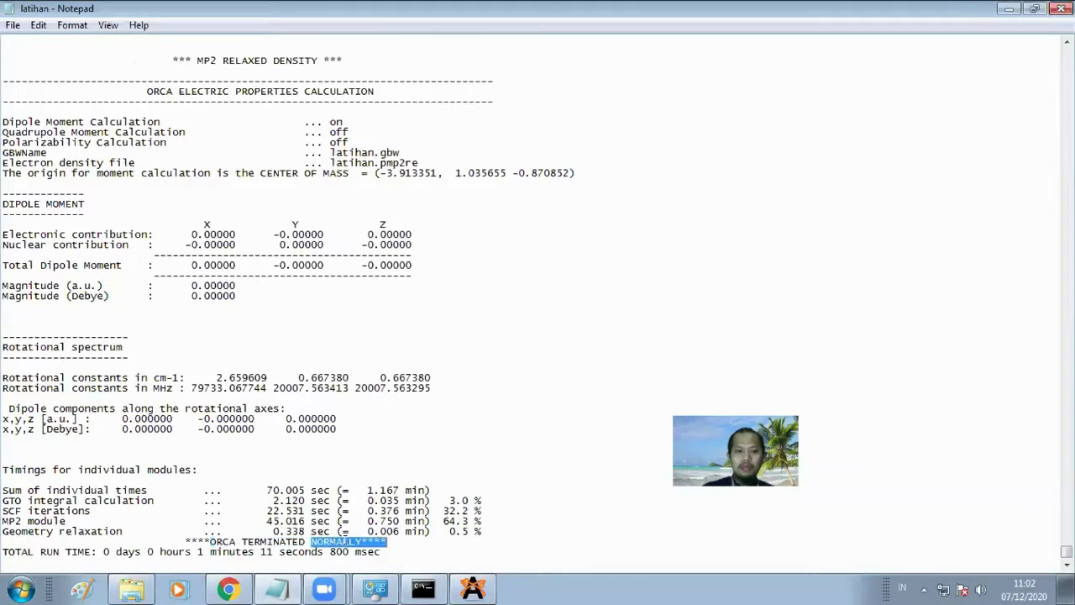
Step: Examine the final single point energy and the optimization run status above the ORCA property calculations section
scroll(270, 387, up, 5)
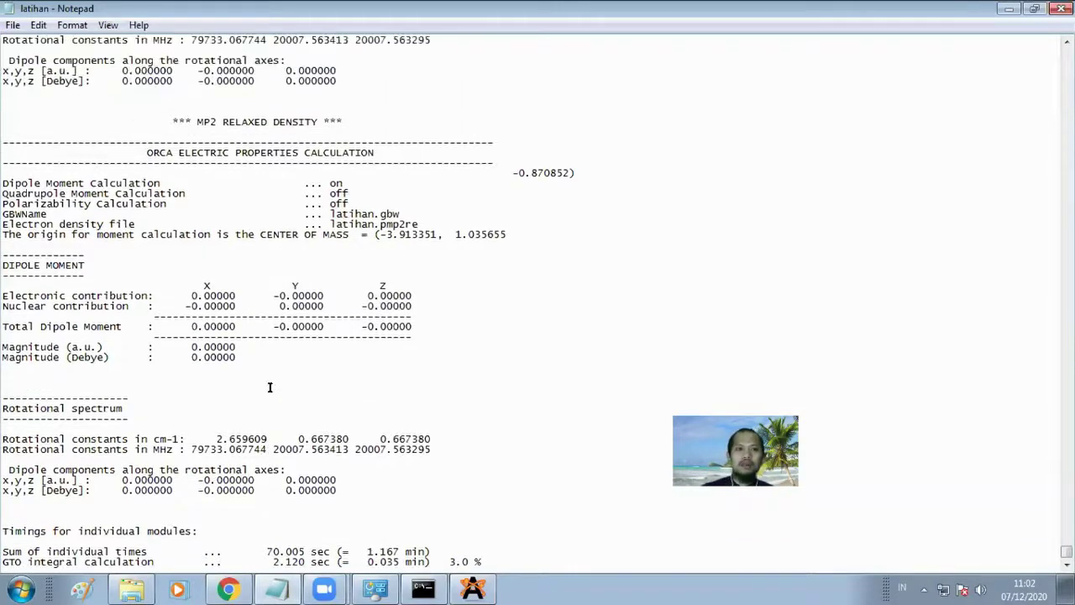
scroll(270, 387, up, 3)
scroll(270, 388, up, 2)
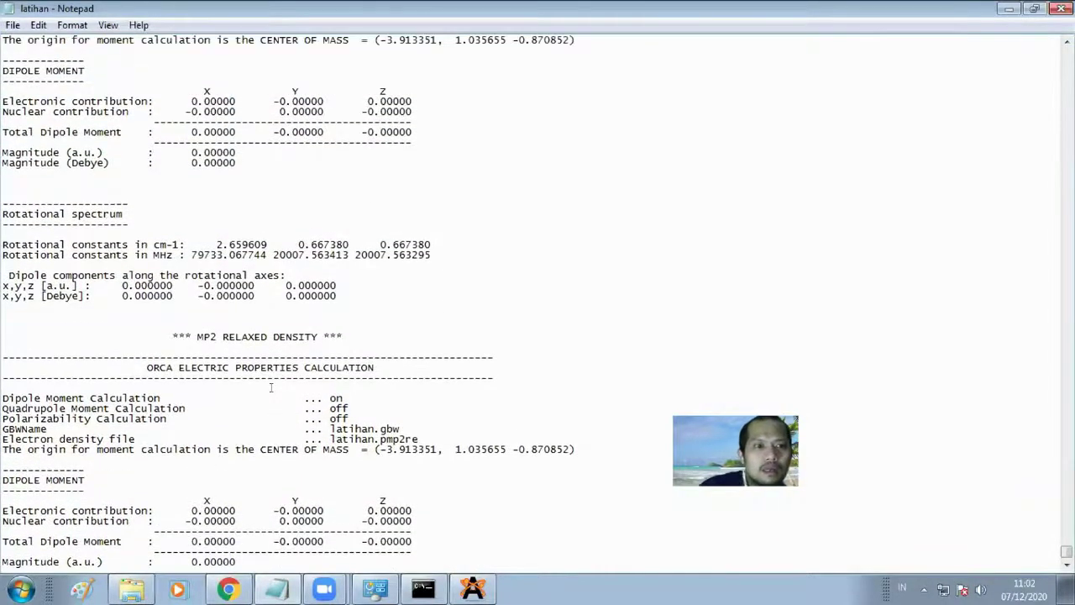
scroll(272, 387, up, 2)
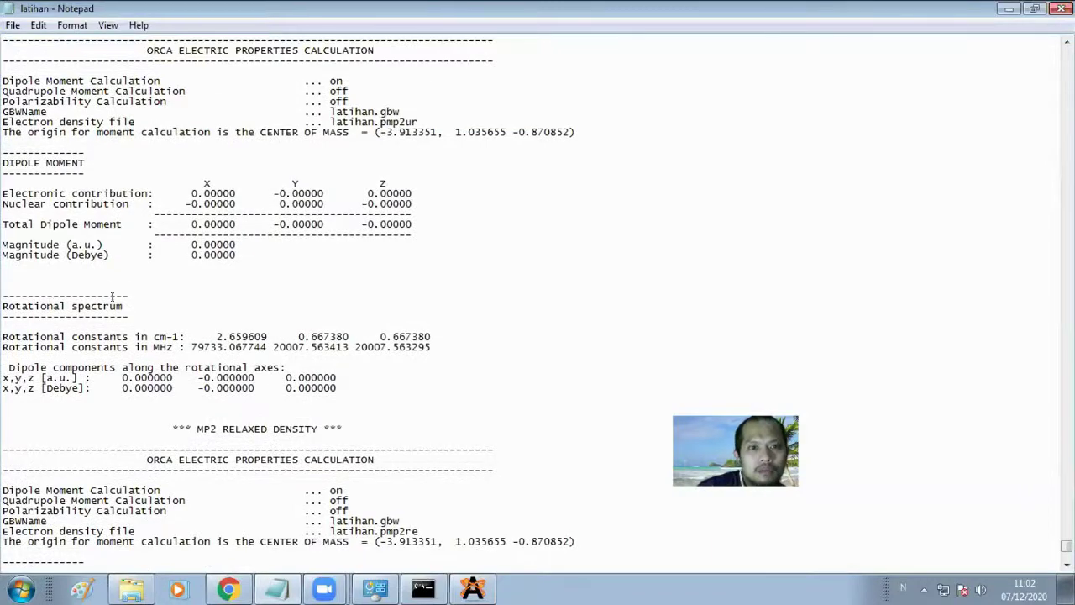
scroll(98, 290, up, 3)
scroll(98, 290, up, 10)
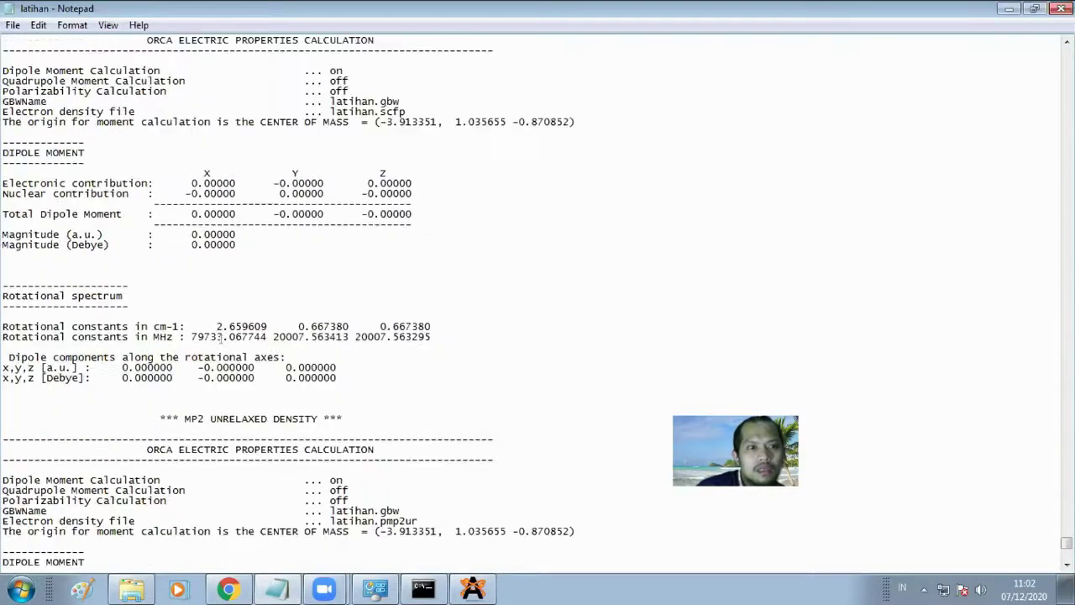
scroll(221, 339, up, 5)
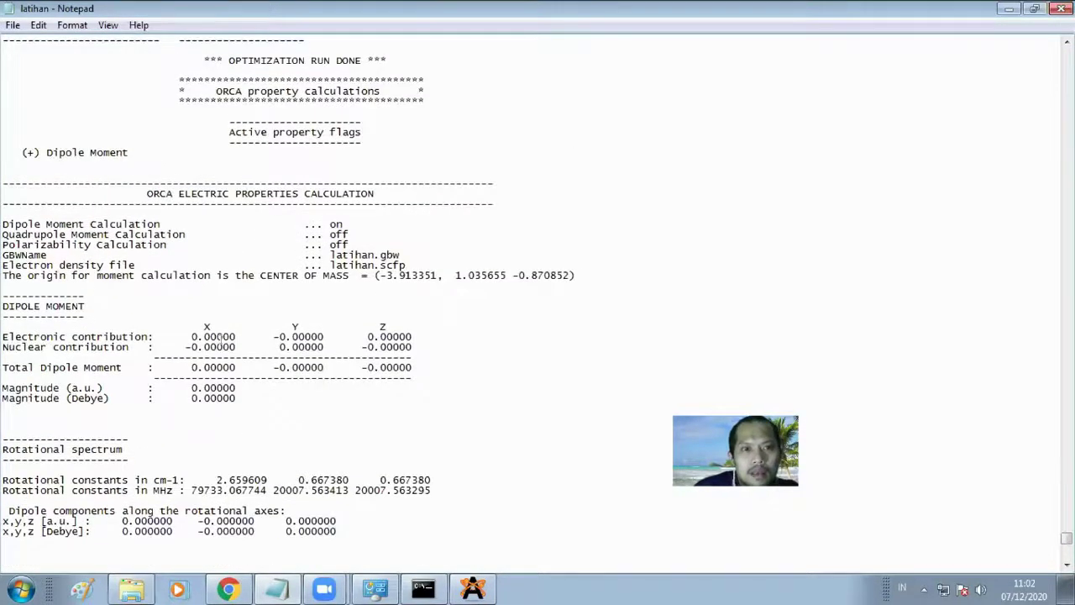
scroll(221, 339, up, 8)
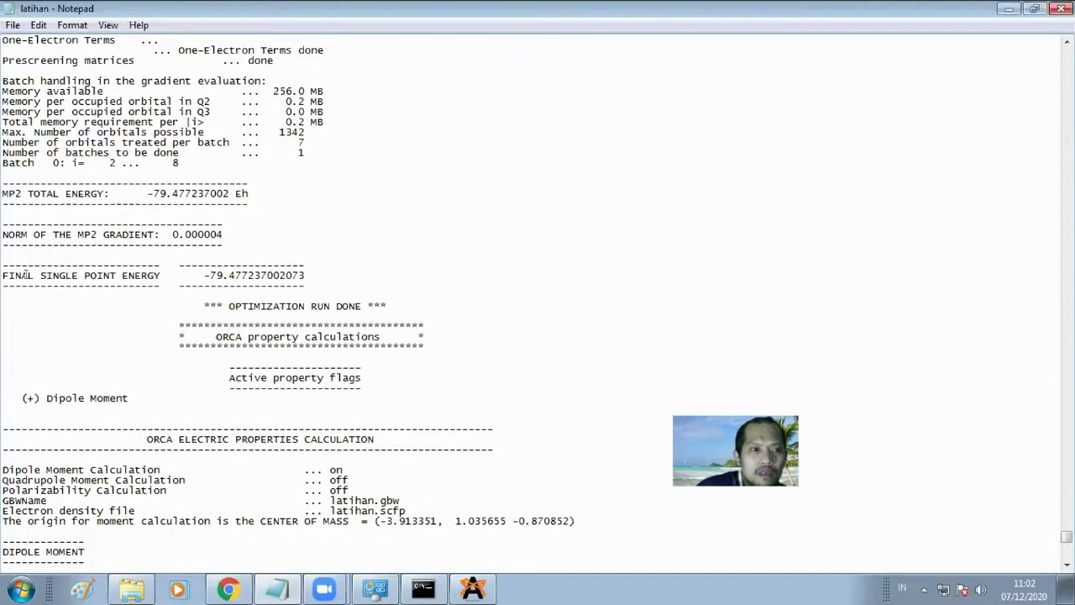
drag(204, 275, 304, 276)
drag(362, 306, 230, 306)
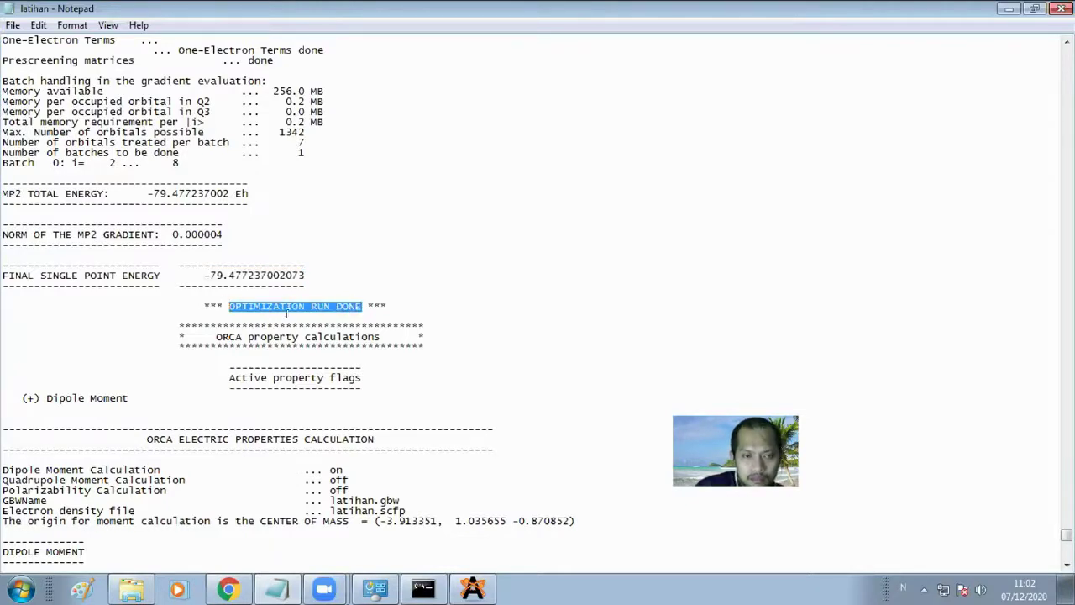
click(360, 306)
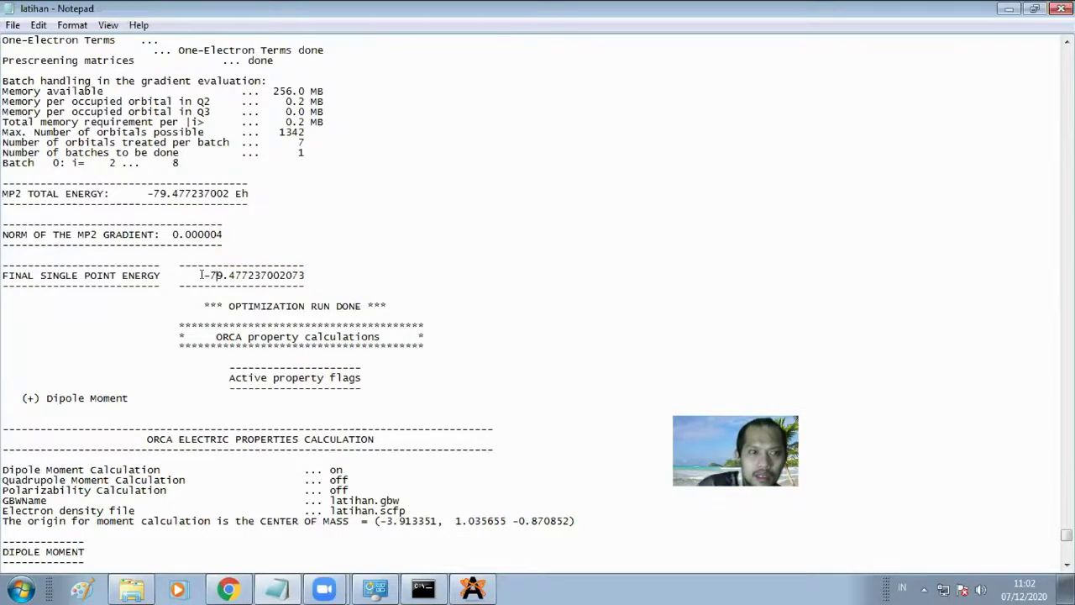
Step: Highlight the final single point energy and MP2 total energy values, and look through the Mayer, Loewdin and Mulliken population analyses above them
drag(202, 274, 331, 274)
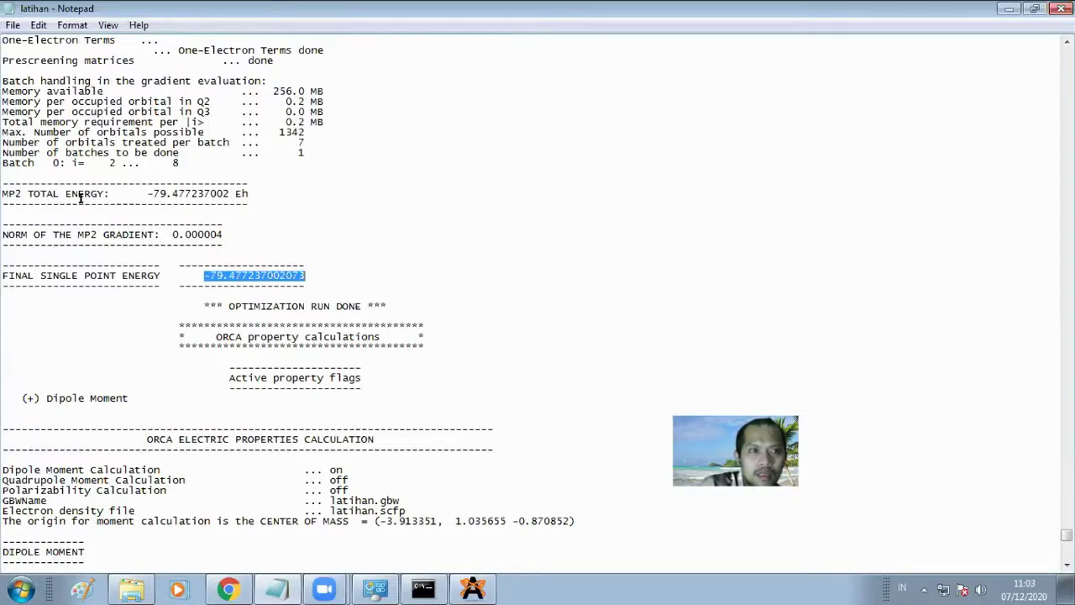
drag(141, 193, 251, 193)
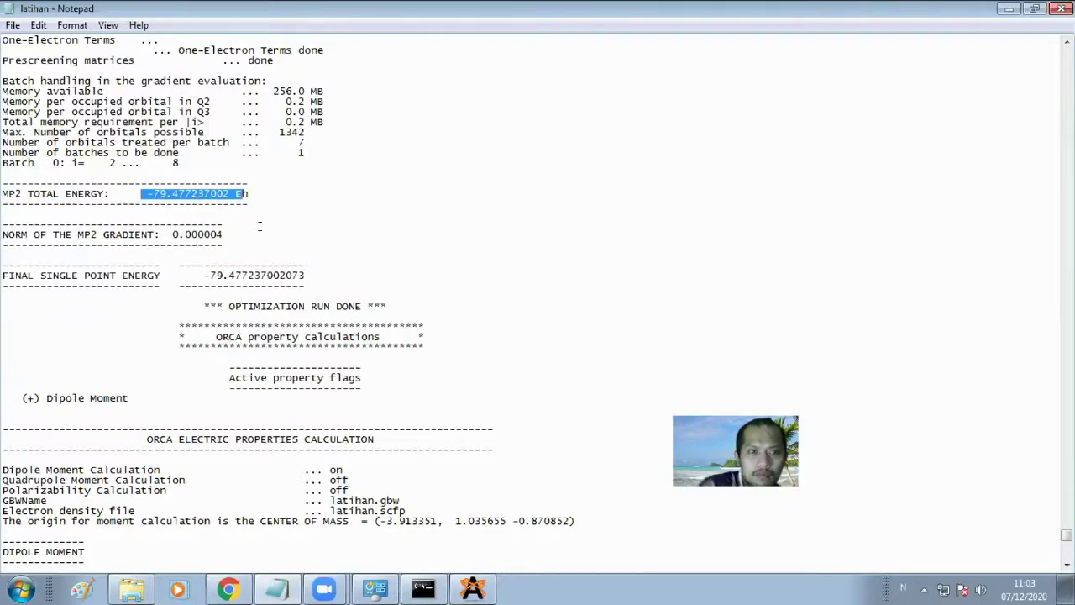
scroll(260, 236, up, 9)
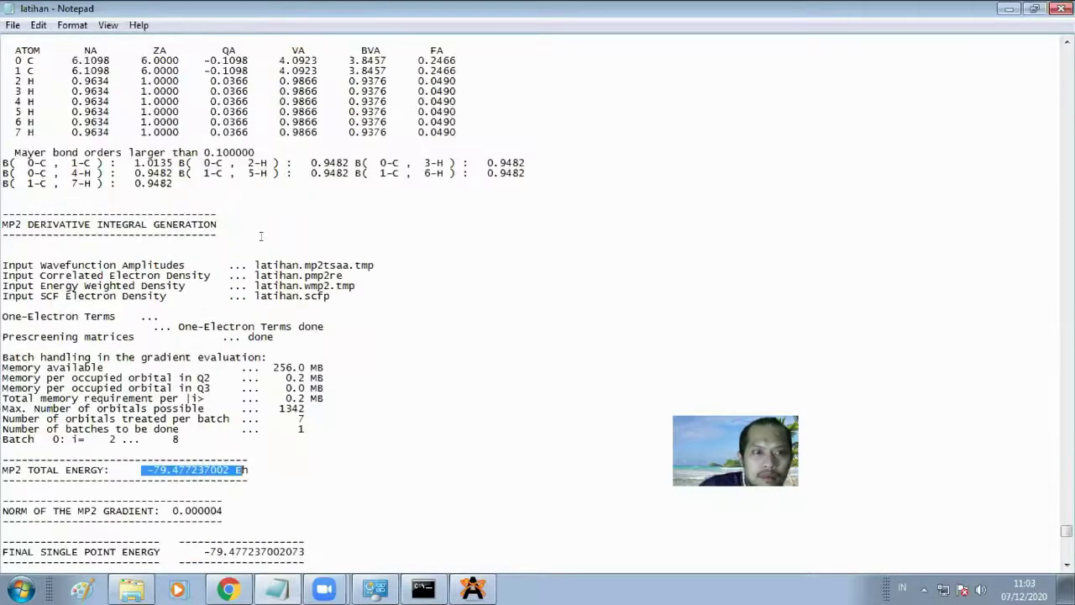
scroll(260, 236, up, 20)
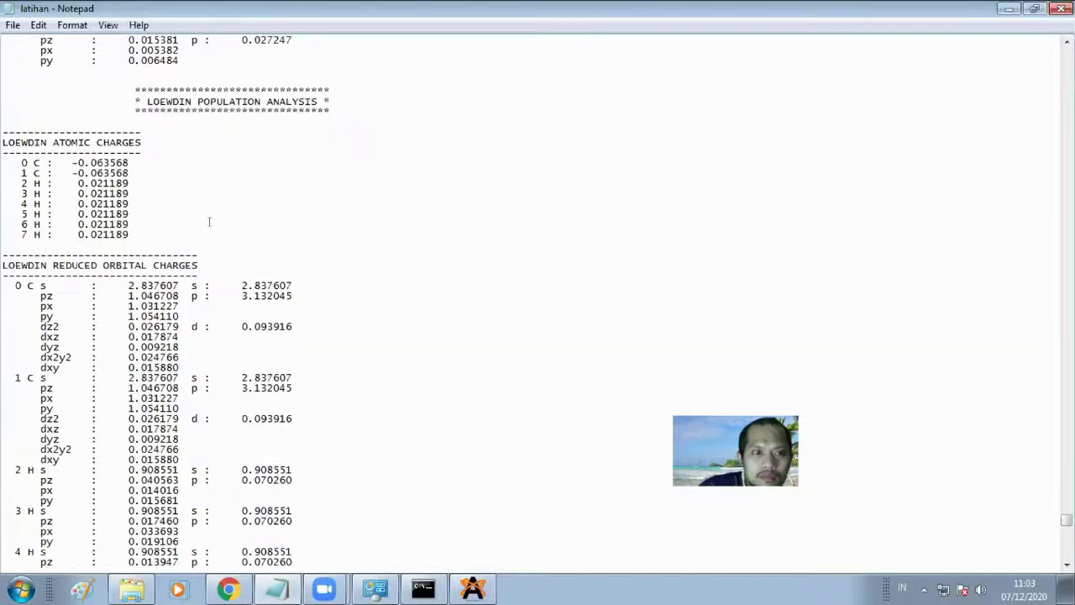
scroll(210, 222, up, 20)
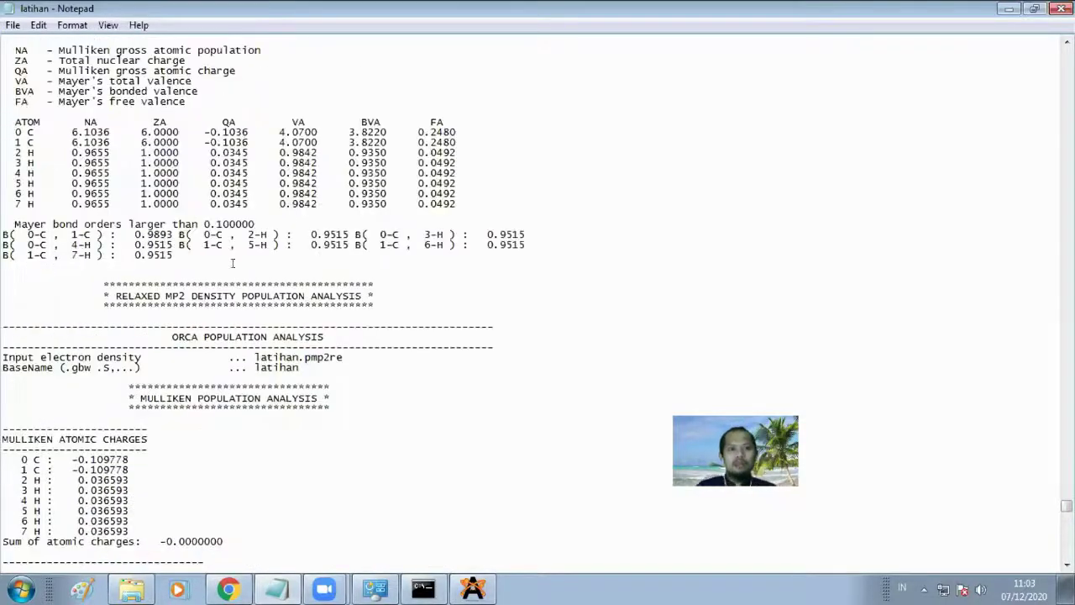
scroll(299, 309, up, 11)
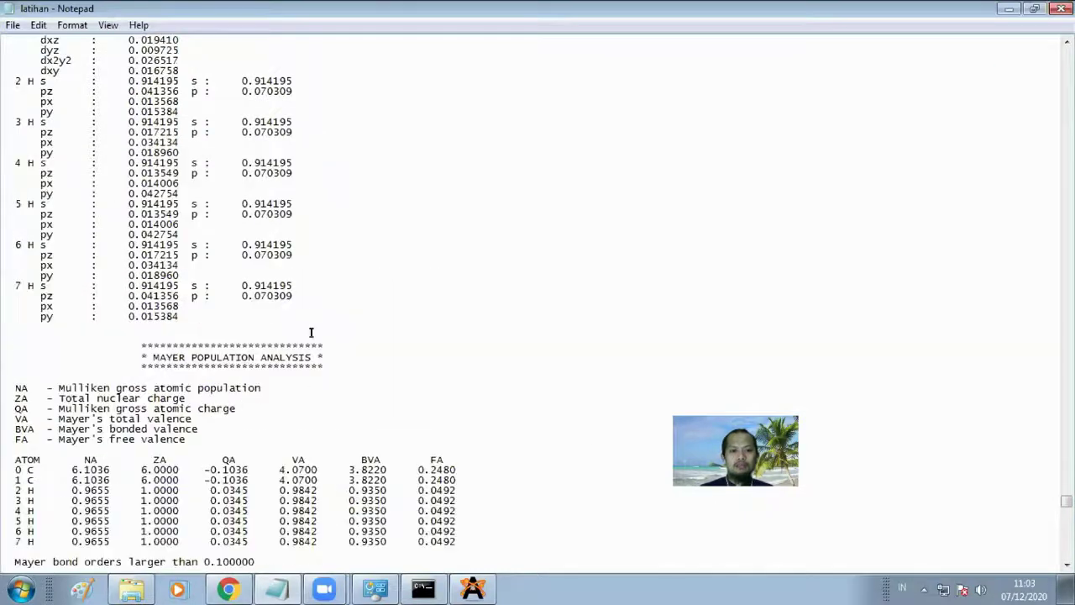
Step: Return to the end of the latihan output file and highlight the total run time's minutes, seconds and milliseconds
scroll(588, 449, down, 20)
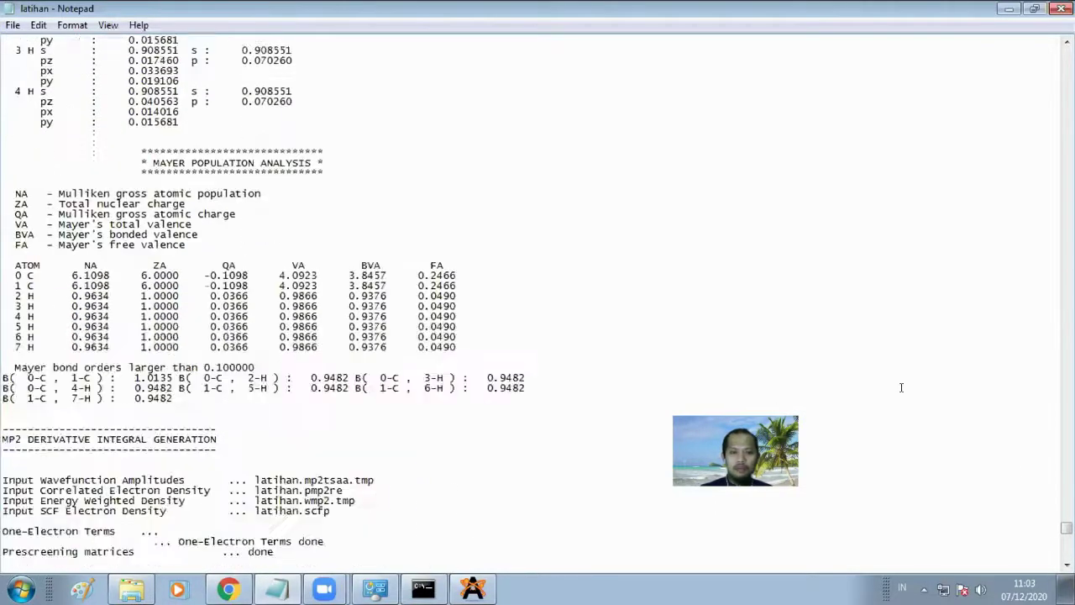
drag(141, 531, 247, 531)
scroll(436, 471, down, 15)
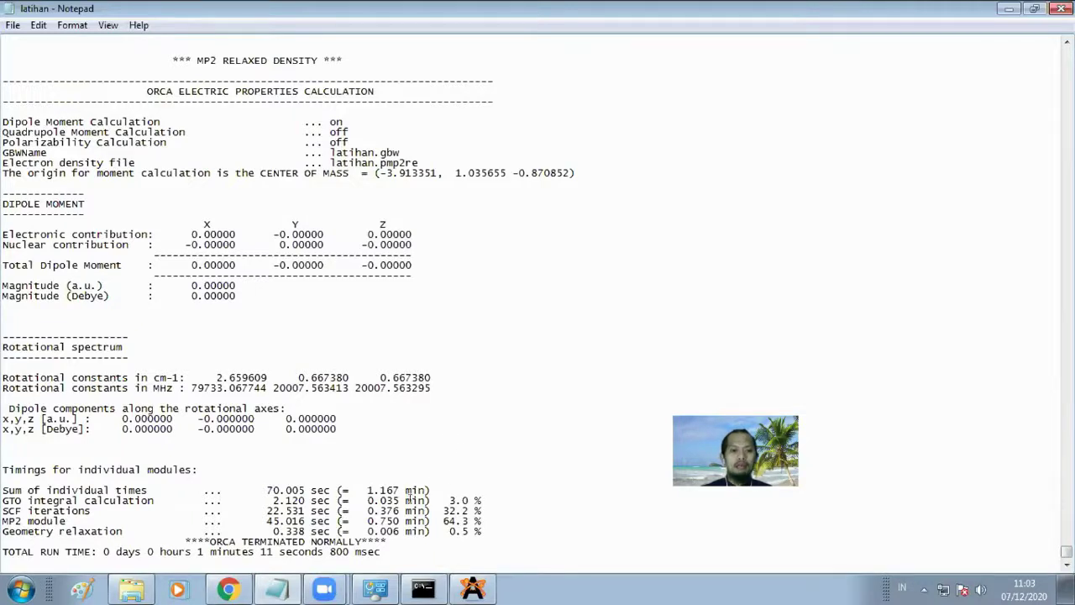
drag(197, 552, 380, 552)
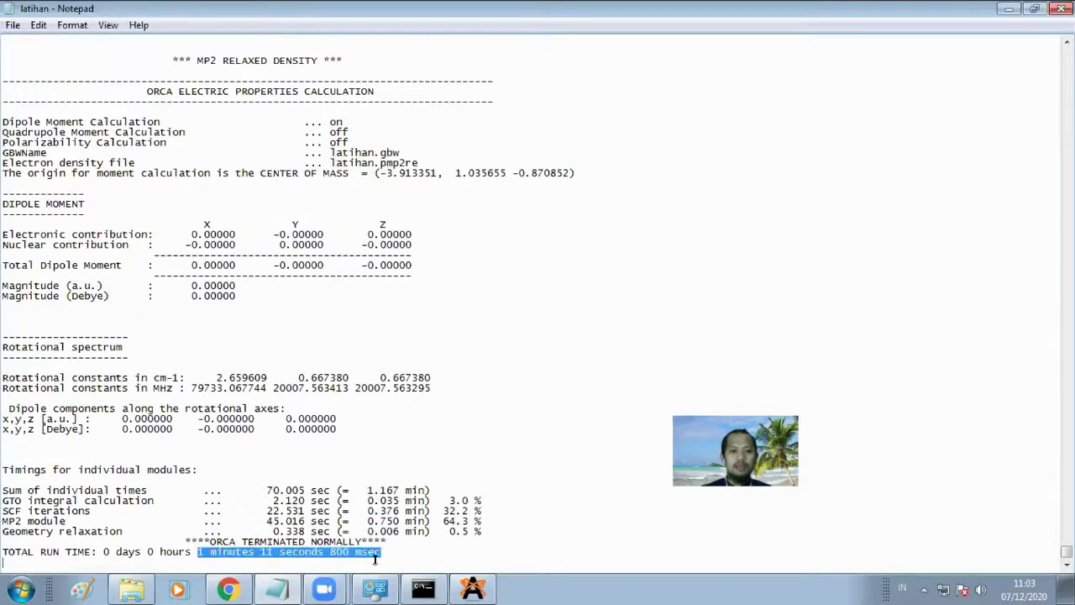
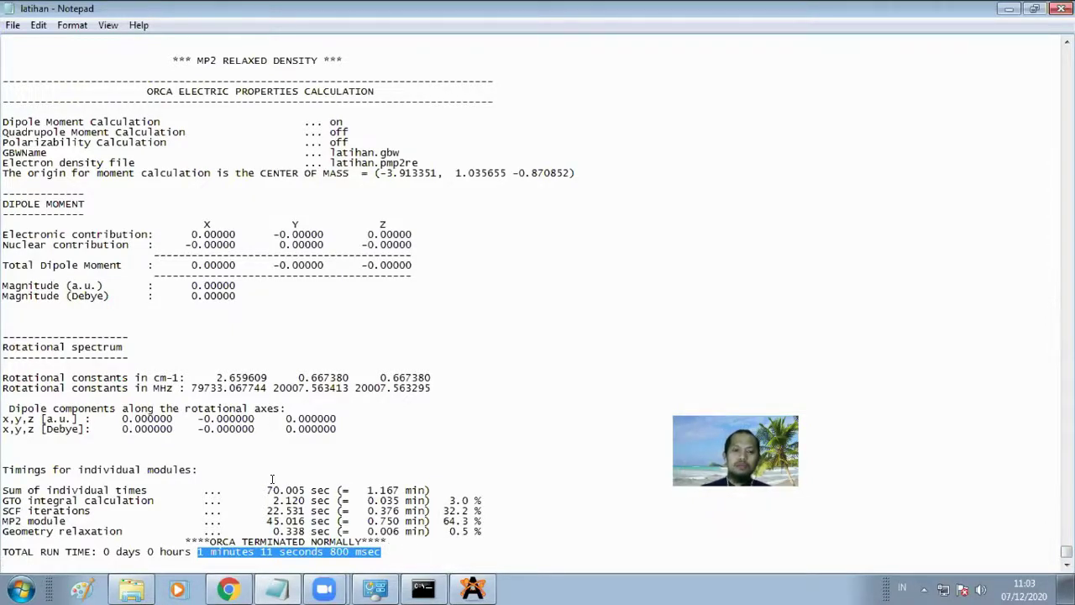
Step: Look back through the dipole moment and rotational spectrum sections up to the MP2 total energy and optimization run status
scroll(257, 417, up, 11)
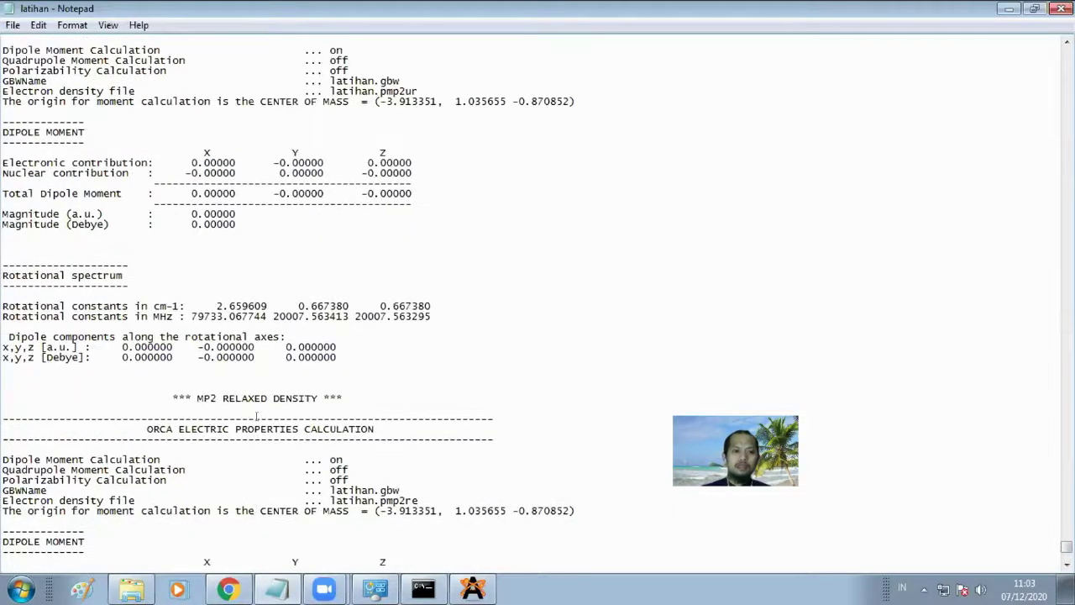
scroll(258, 418, up, 10)
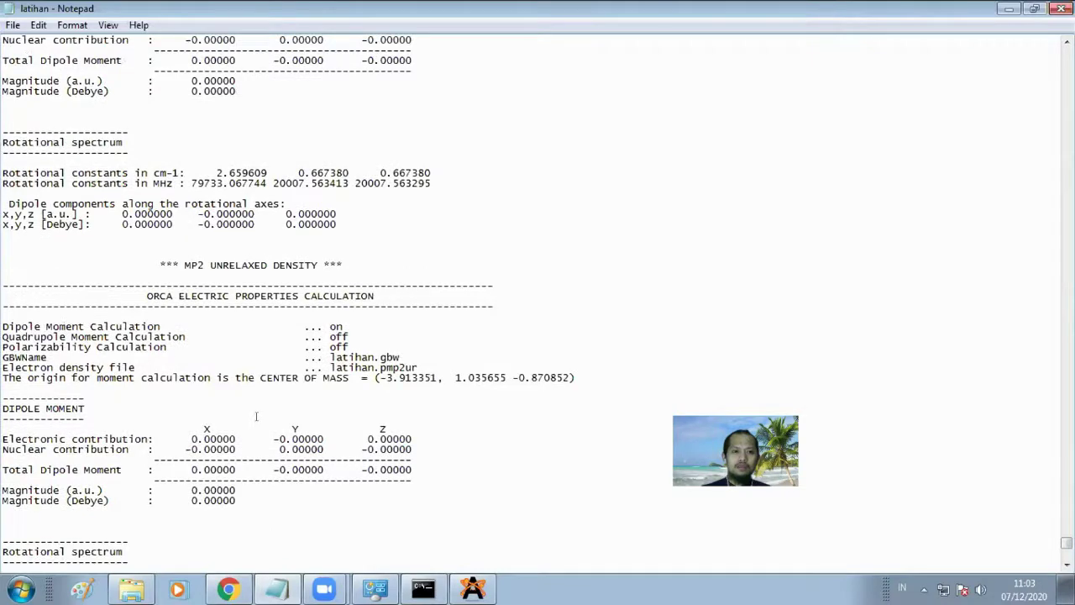
scroll(257, 418, up, 19)
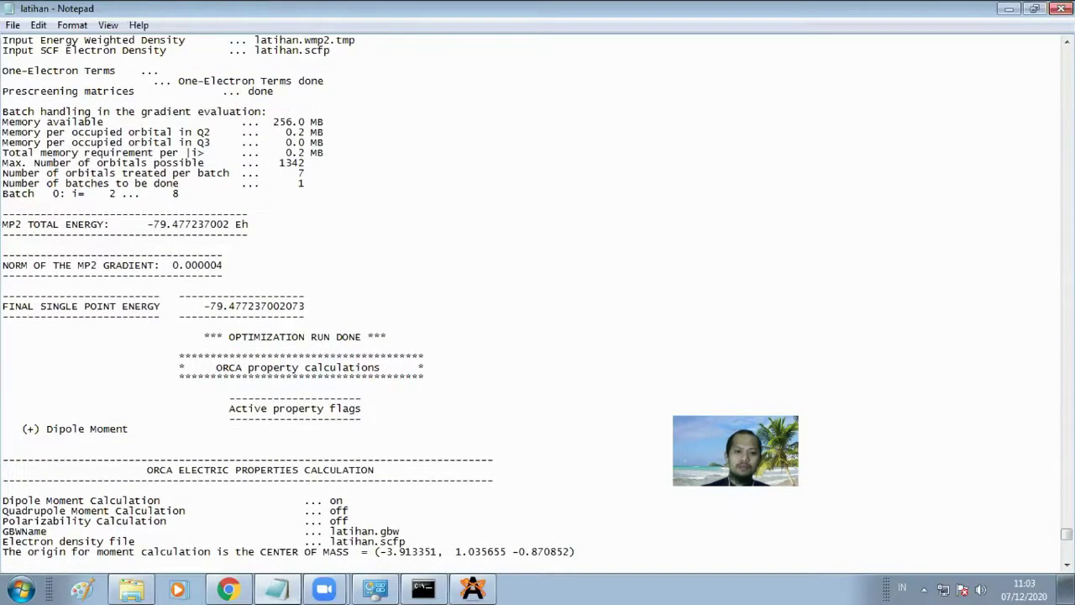
Step: Switch to the ORCA Input Library in Chrome and open its TDDFT page under Excited state calculations
key(alt+Tab)
scroll(521, 404, up, 4)
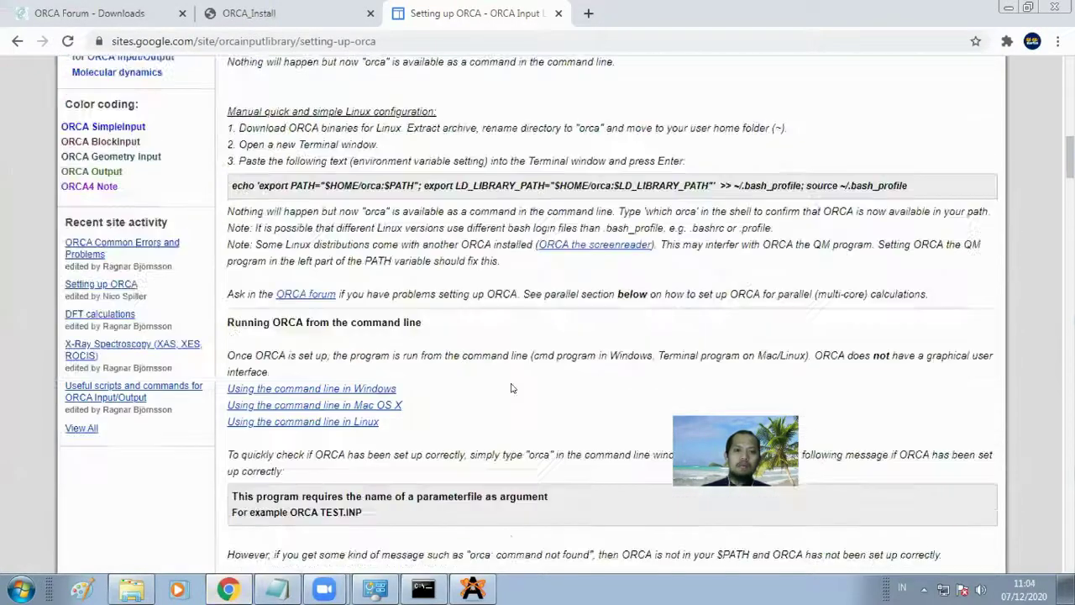
scroll(509, 384, up, 10)
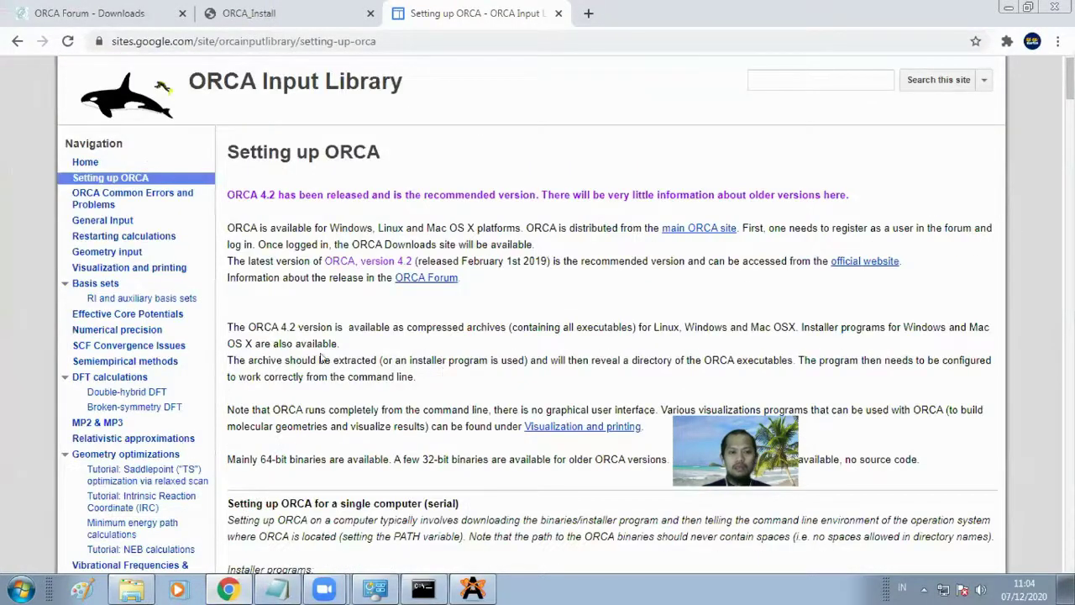
scroll(282, 341, down, 2)
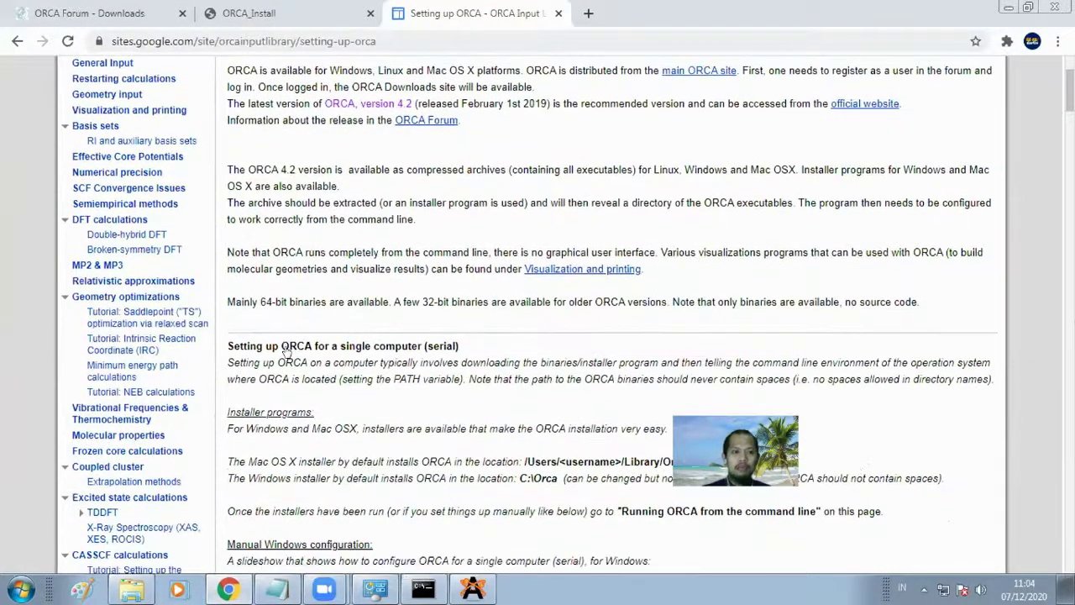
scroll(283, 347, down, 3)
click(102, 278)
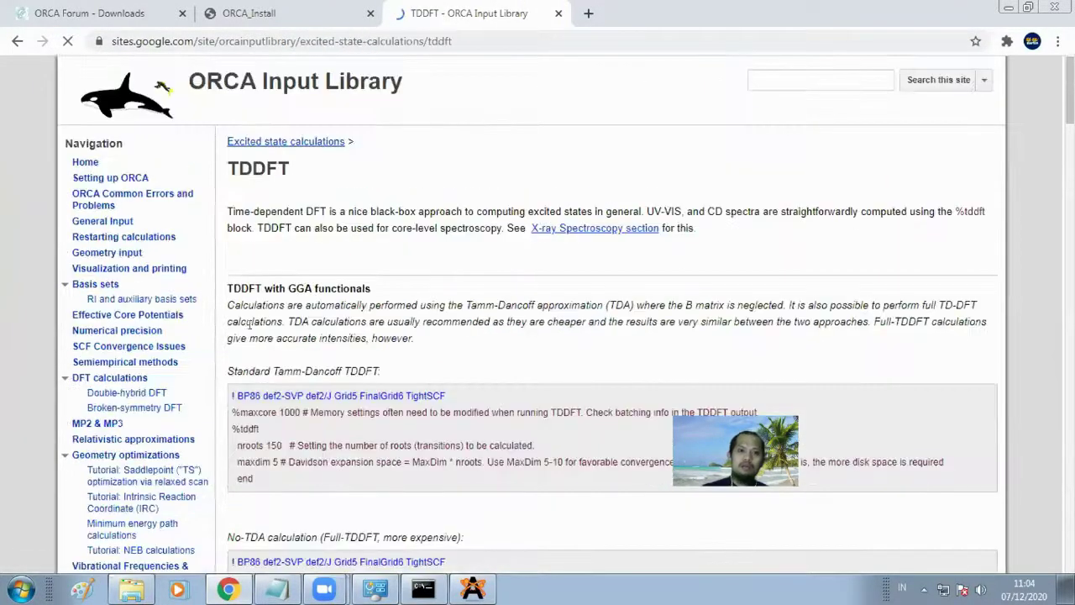
Step: Examine the TDDFT input examples, highlighting the %tddft block of the No-TDA calculation and the block settings of the standard Tamm-Dancoff example
scroll(348, 384, down, 3)
scroll(326, 399, down, 1)
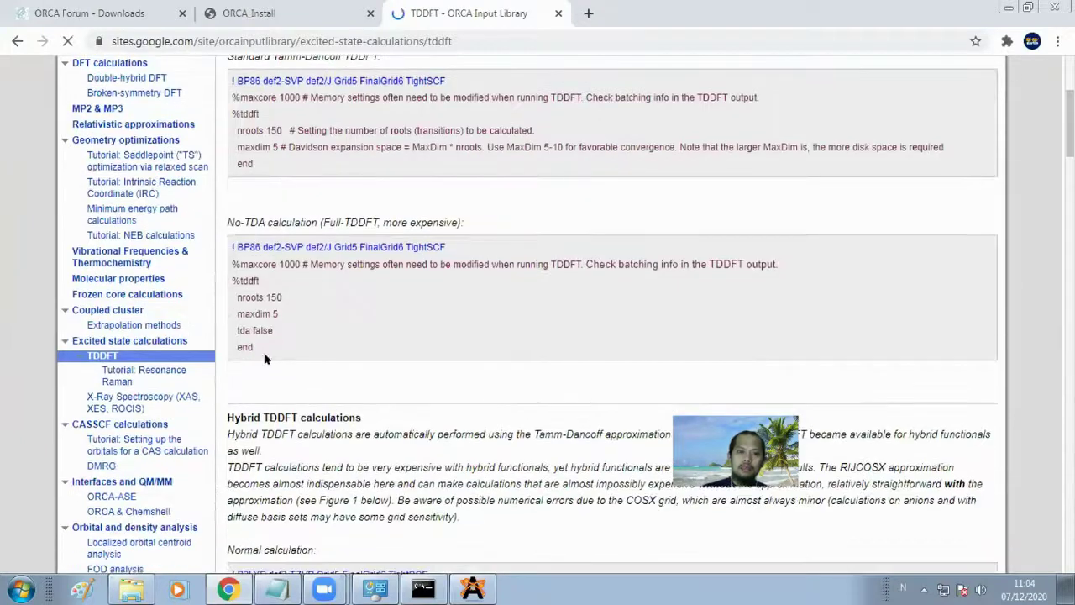
drag(222, 338, 232, 281)
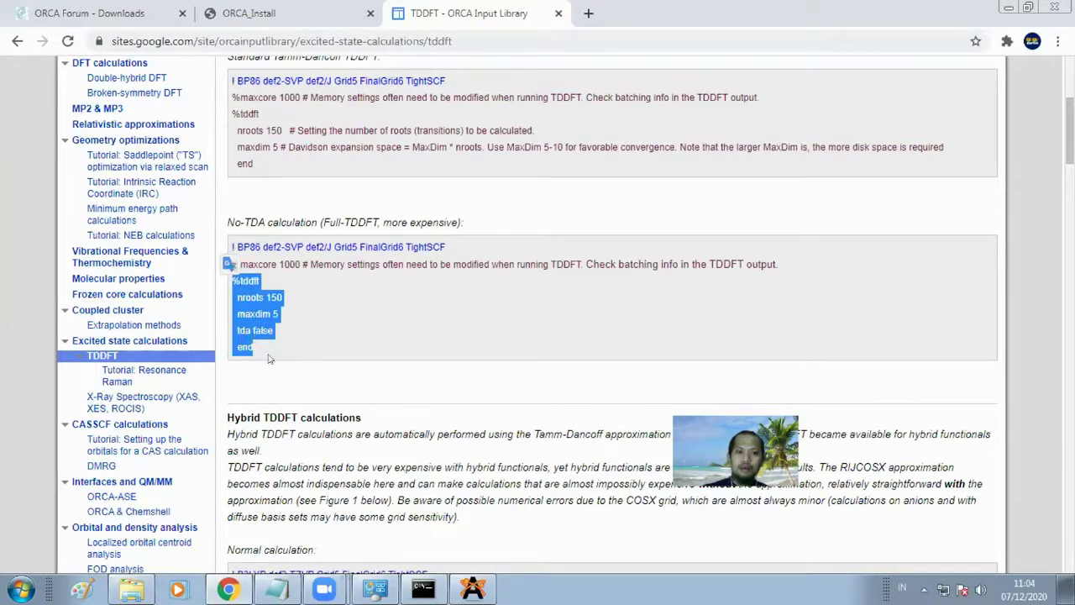
drag(255, 348, 228, 287)
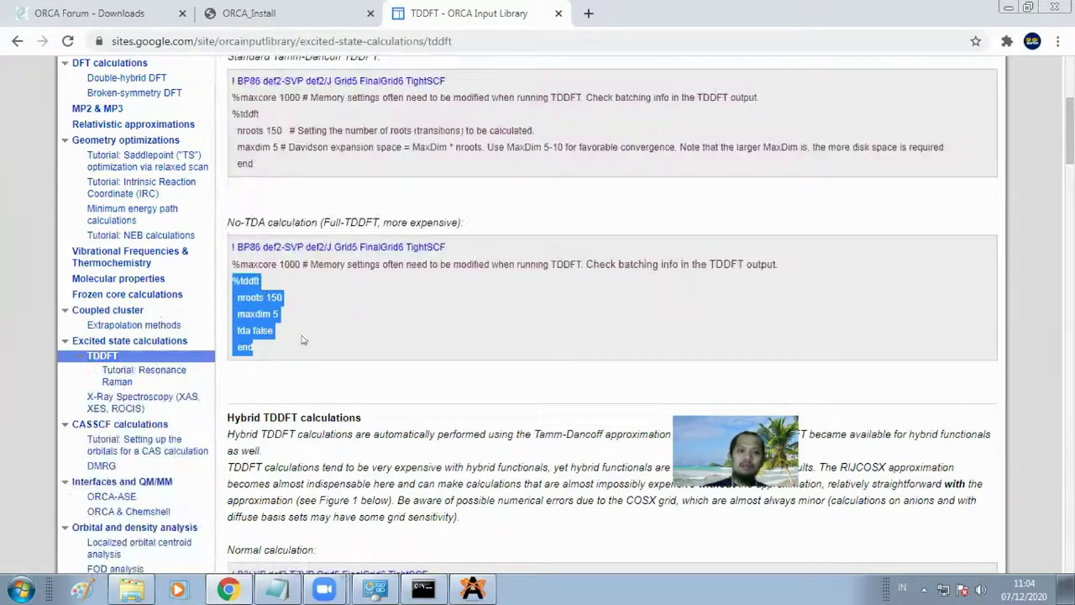
scroll(357, 358, up, 1)
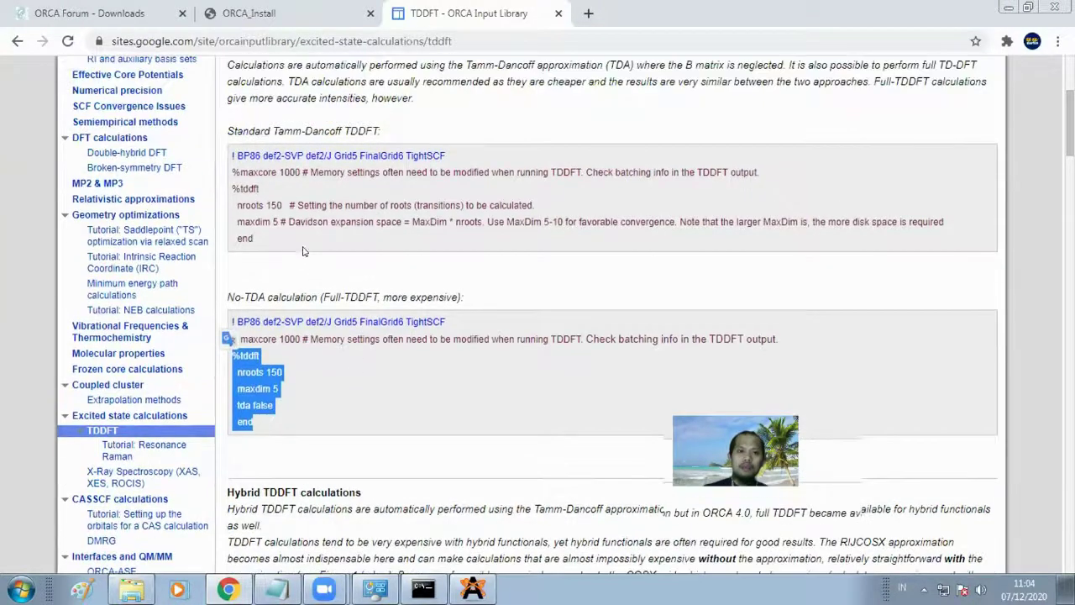
drag(267, 242, 227, 183)
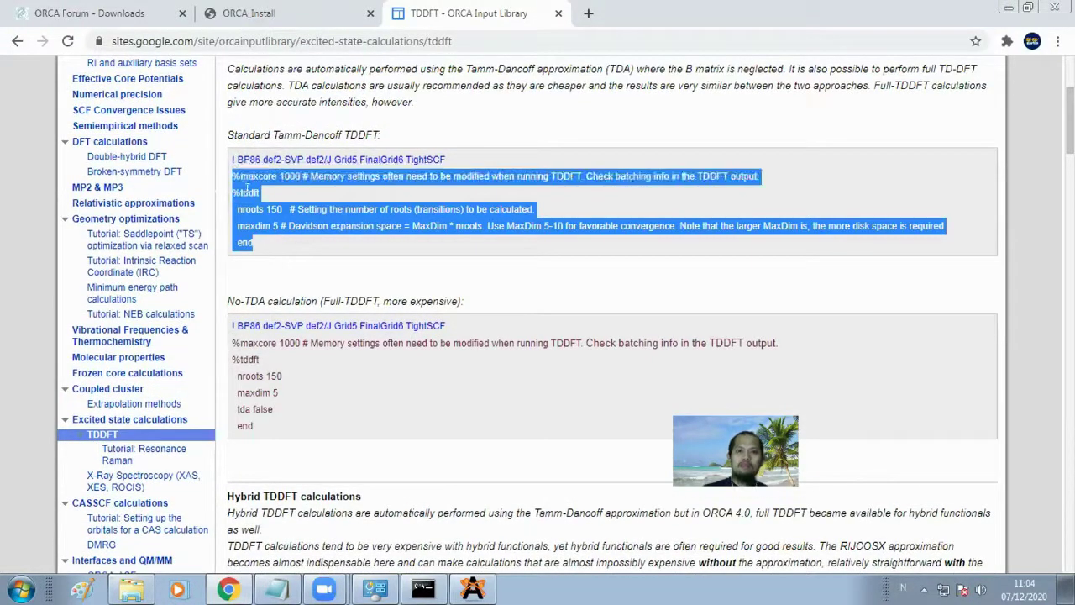
Step: Open the Vibrational Frequencies & Thermochemistry page and highlight the %freq keyword in the numerical frequency example
click(124, 333)
scroll(315, 440, down, 3)
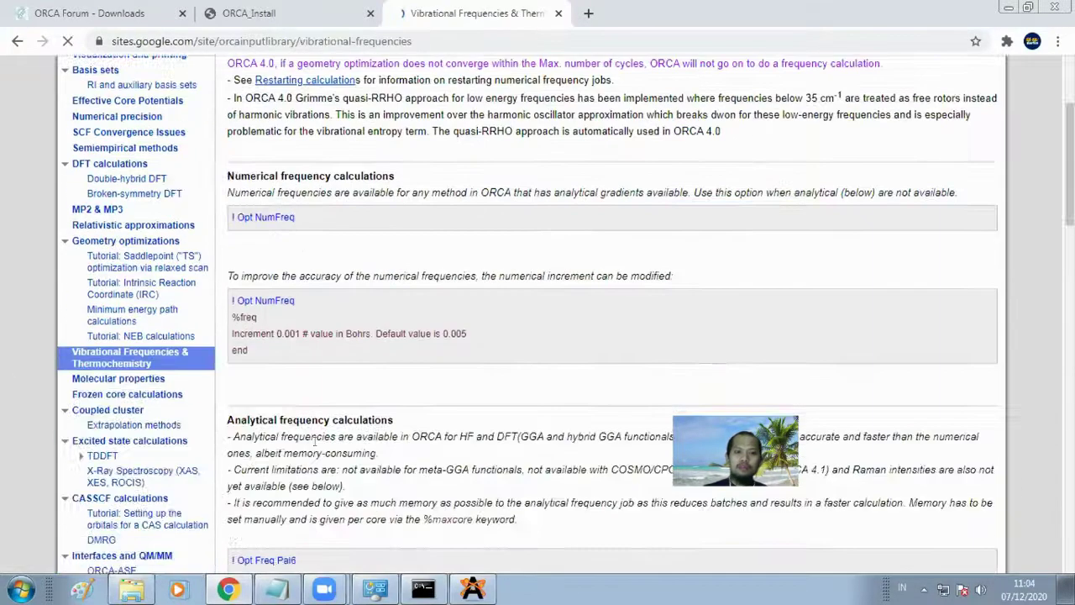
mouse_move(261, 299)
mouse_down()
mouse_move(239, 295)
mouse_move(256, 294)
mouse_up()
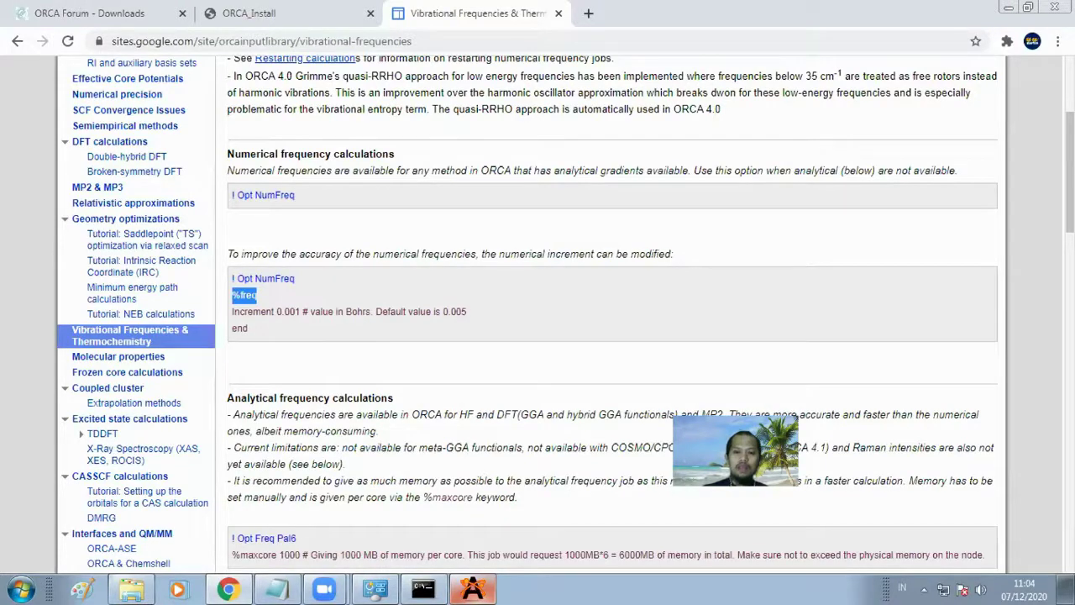
mouse_move(473, 588)
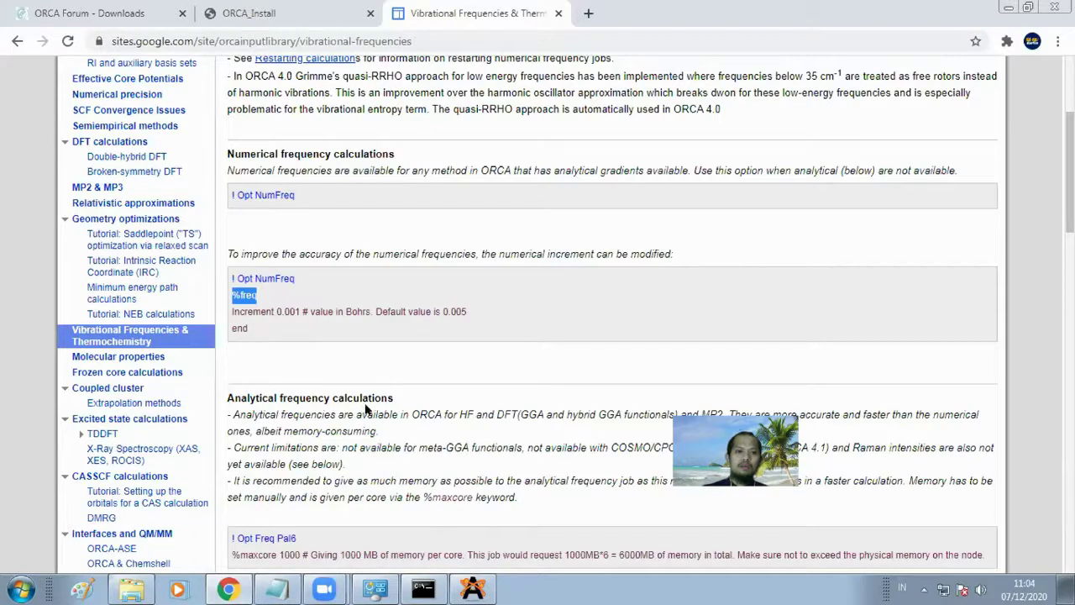
scroll(366, 409, down, 3)
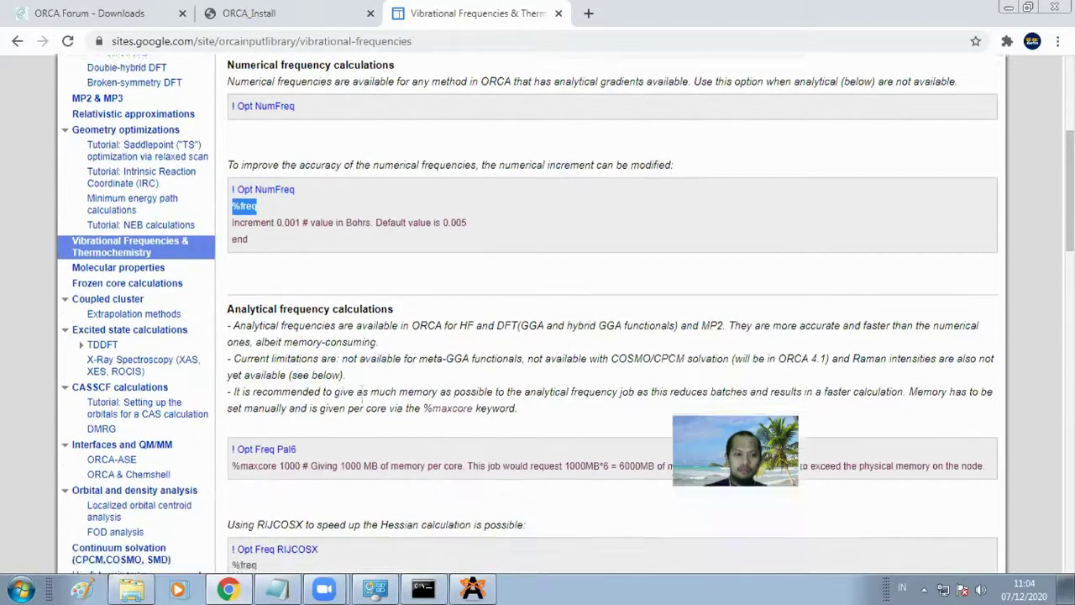
scroll(367, 398, up, 6)
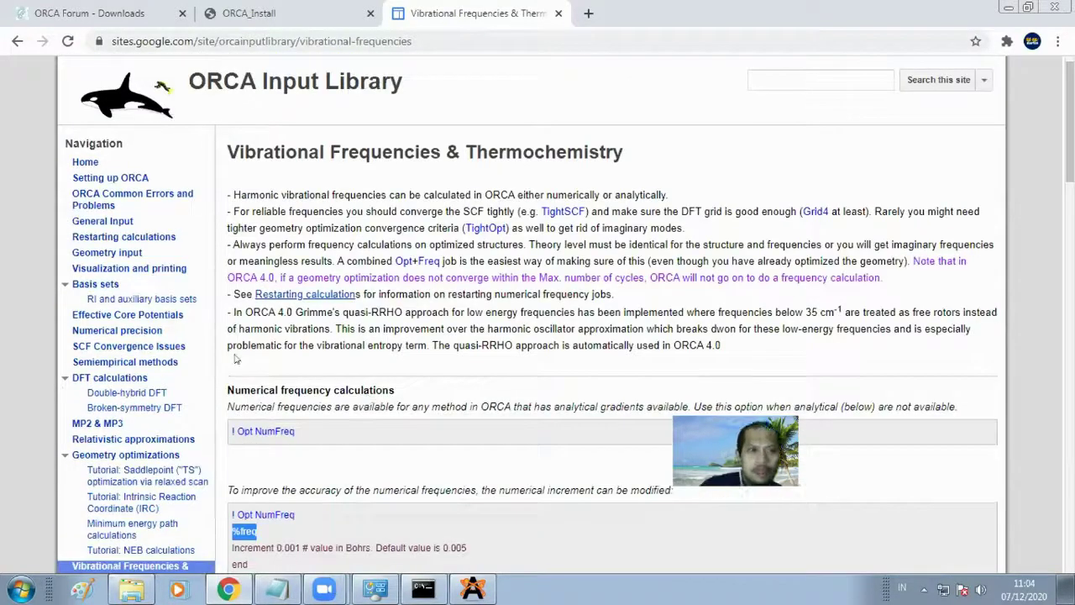
Step: Open the General Input page and view its annotated input file image, orca-inputfile.png, in a new browser tab
click(102, 222)
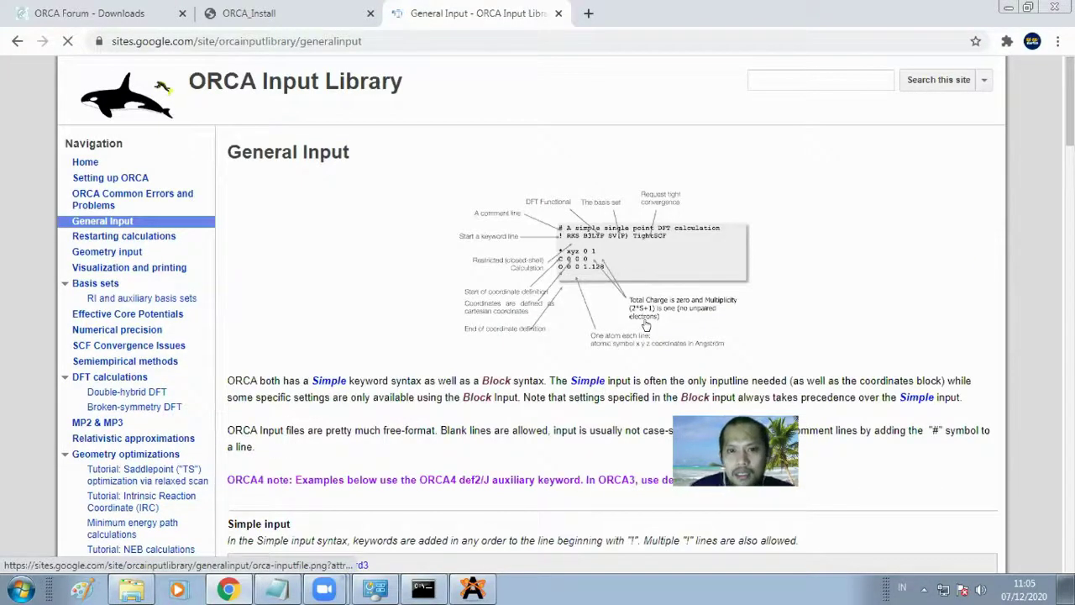
right_click(606, 249)
click(681, 263)
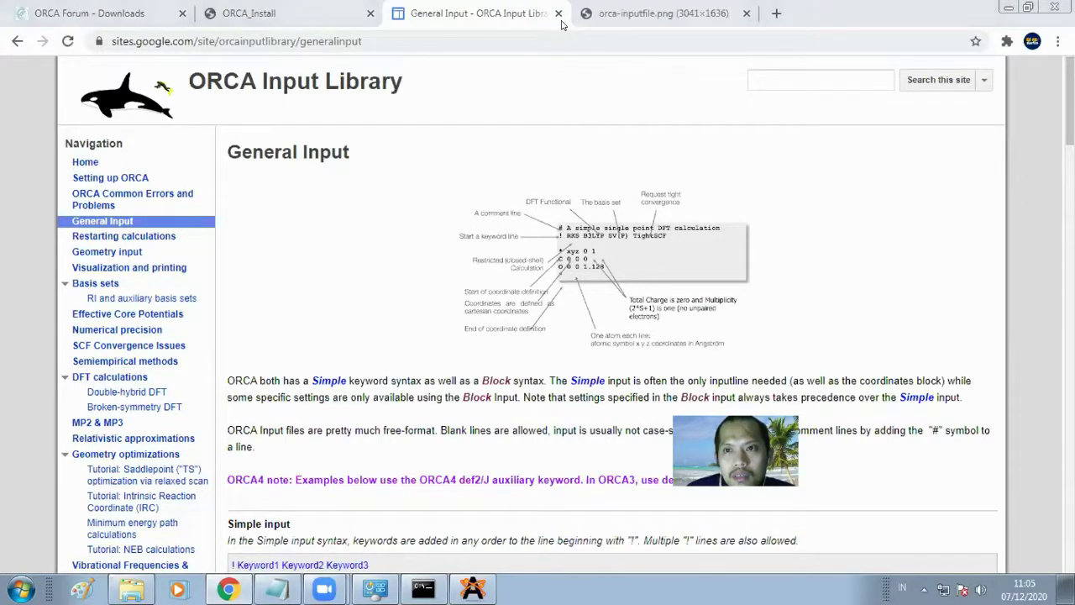
click(665, 13)
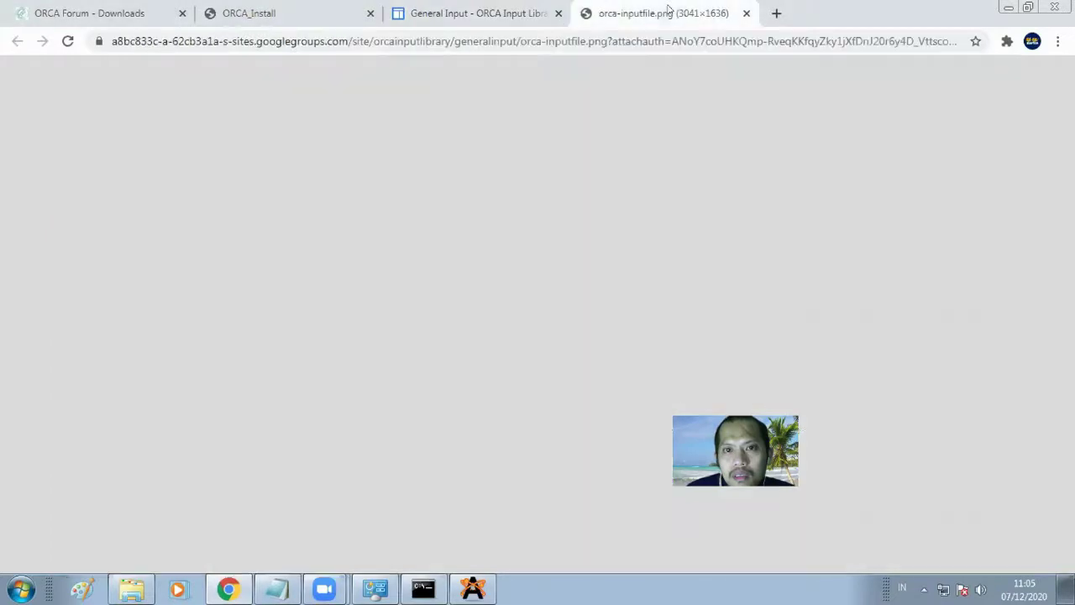
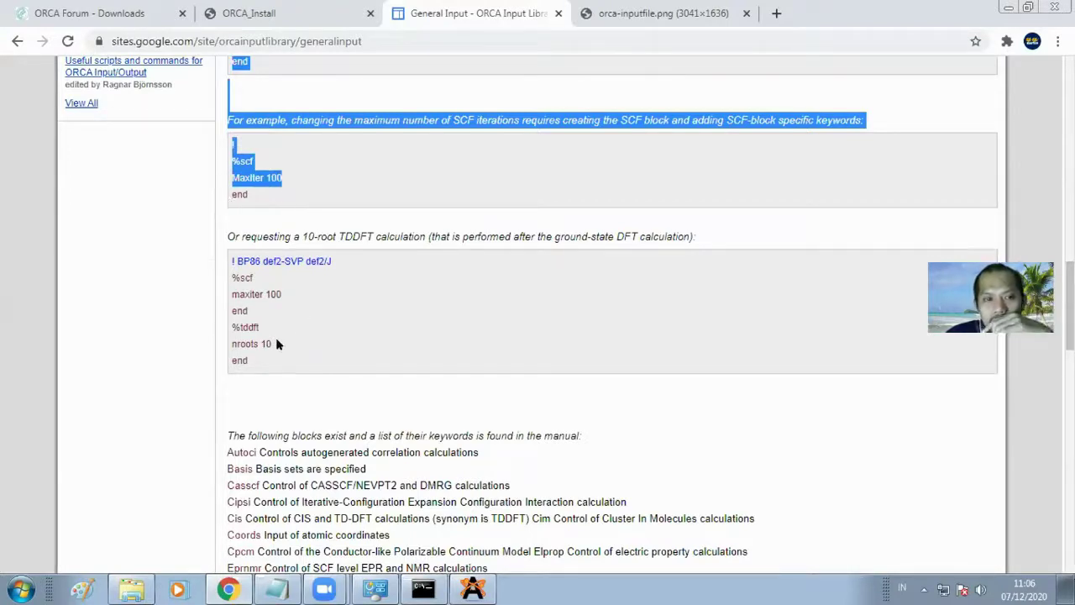
Step: Examine the list of available input blocks and the Multiple input job examples on the General Input page, then return to the Block input section
scroll(254, 361, down, 4)
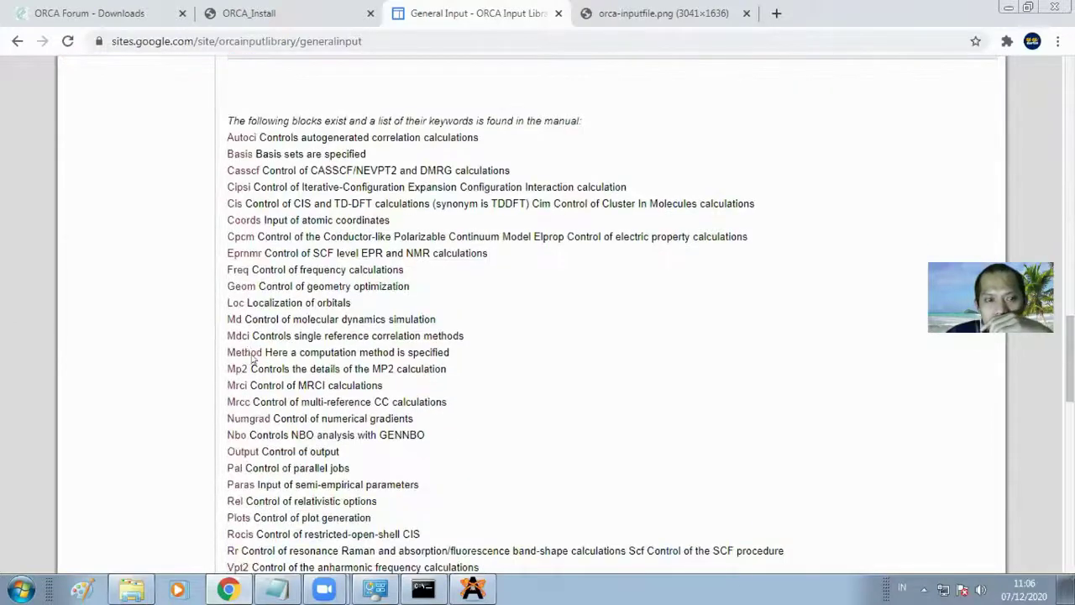
scroll(248, 351, down, 7)
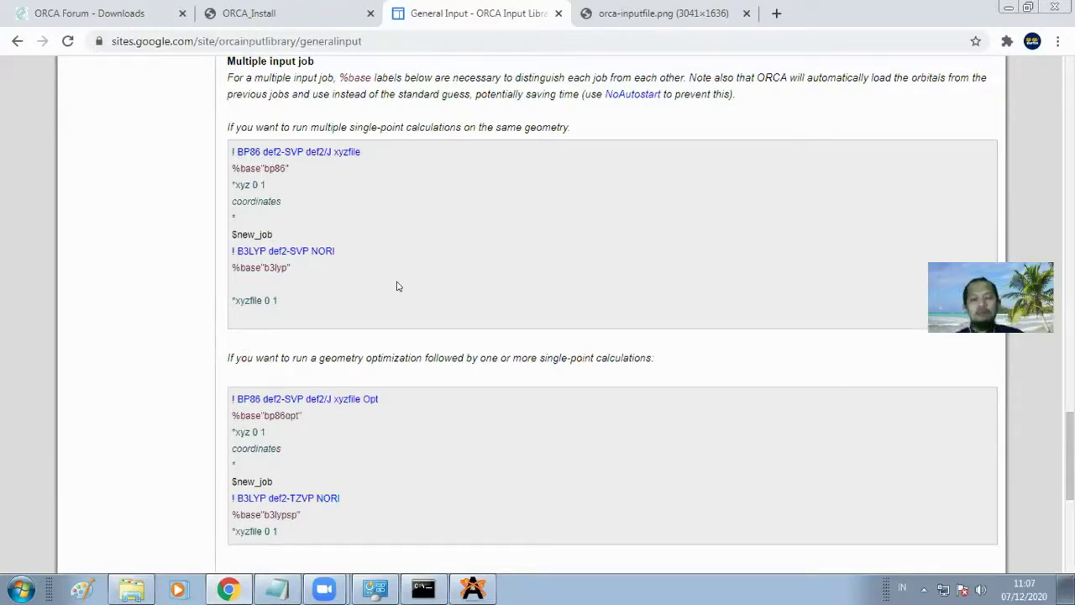
scroll(459, 346, up, 3)
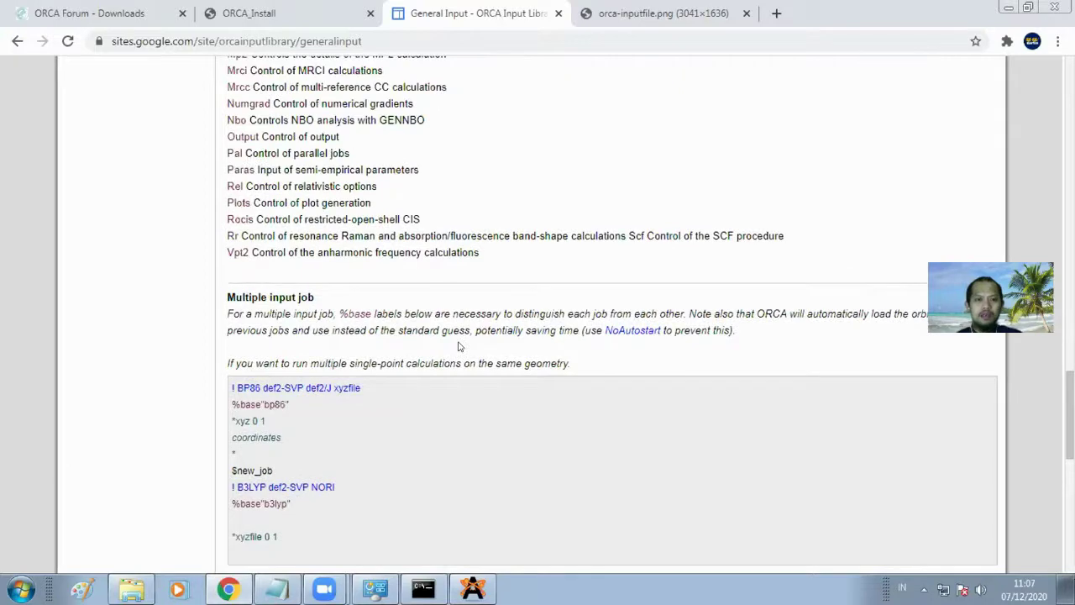
scroll(459, 346, up, 13)
key(ctrl+a)
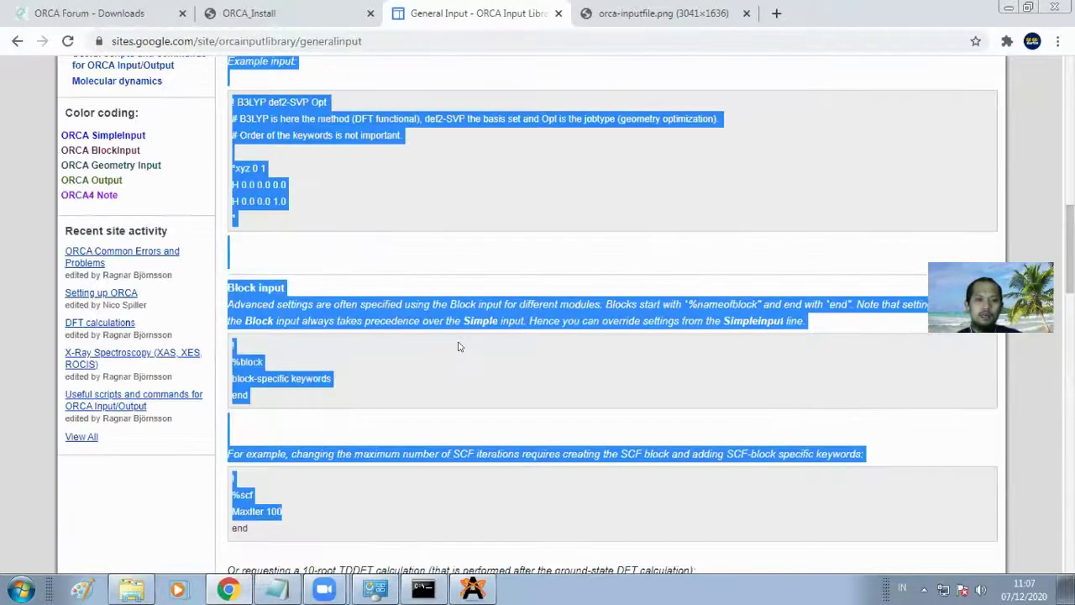
Step: Return to the start of the General Input page, then switch to Avogadro and open the NWChem input generator
key(Home)
click(341, 250)
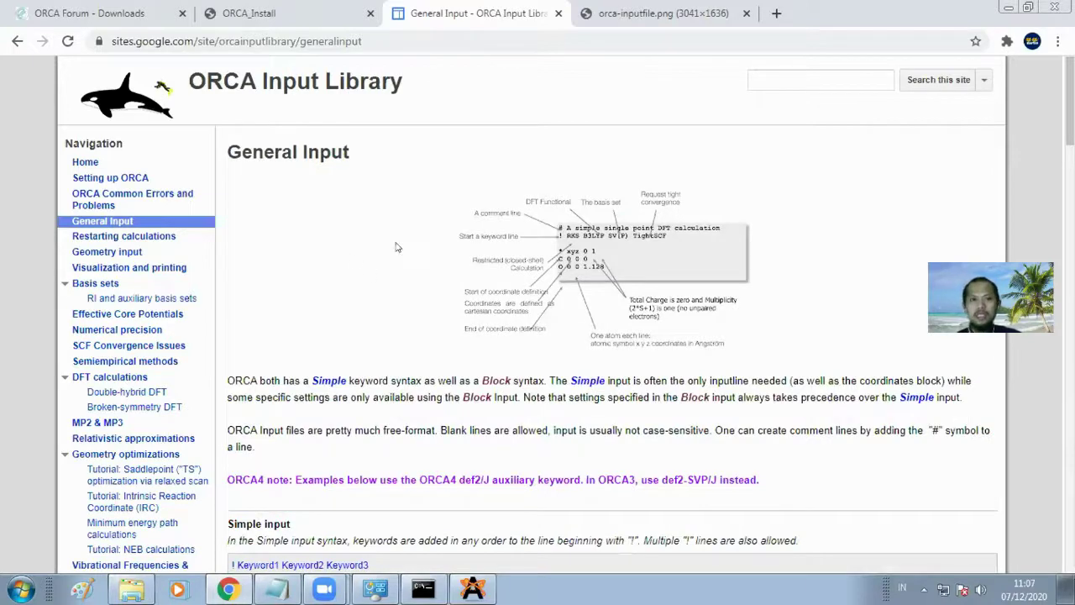
click(473, 588)
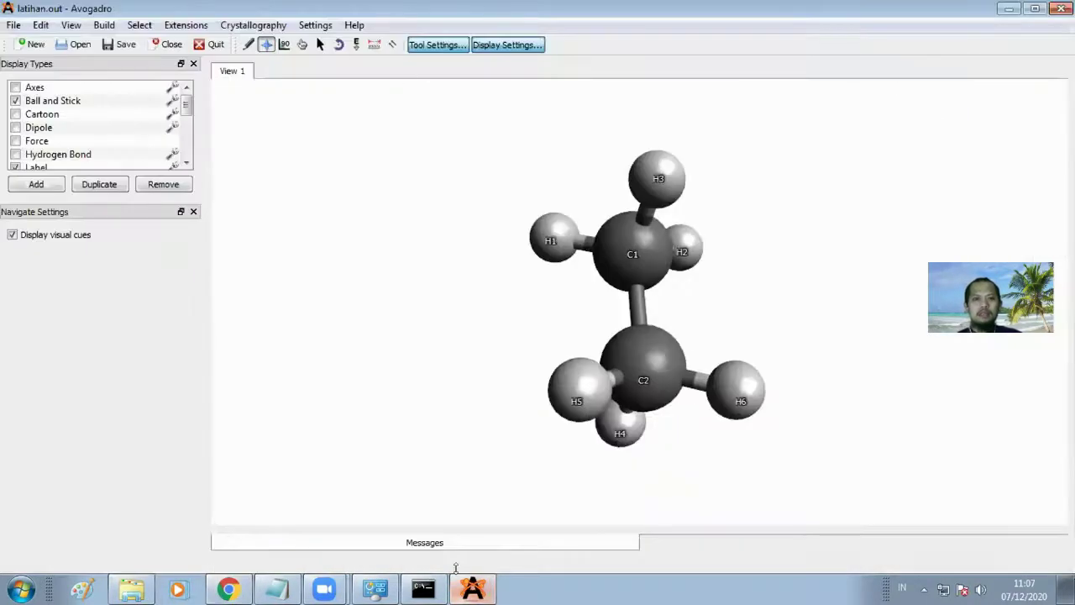
click(186, 24)
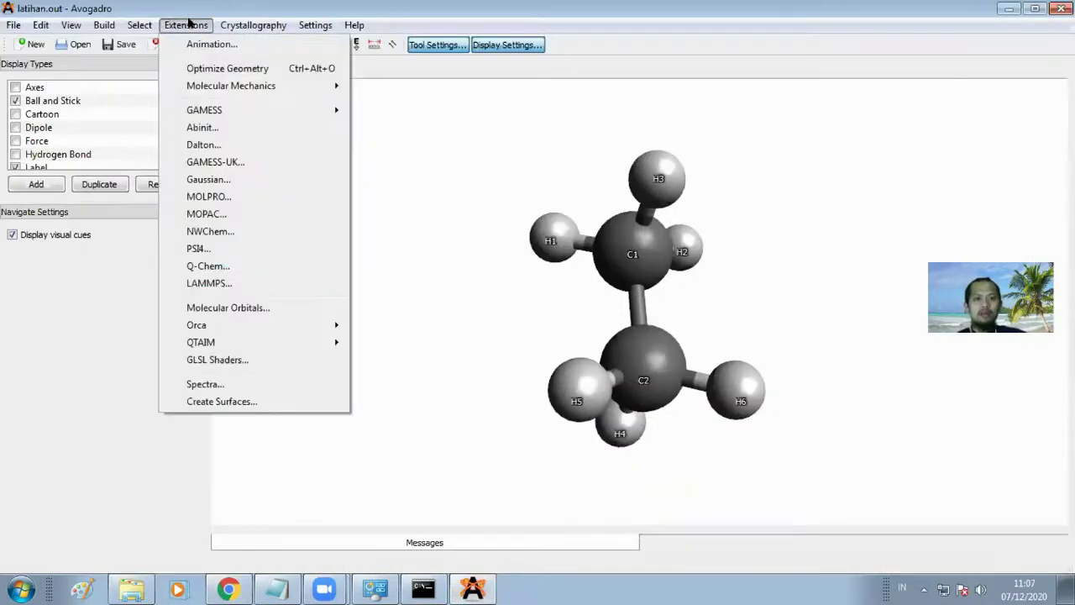
click(232, 232)
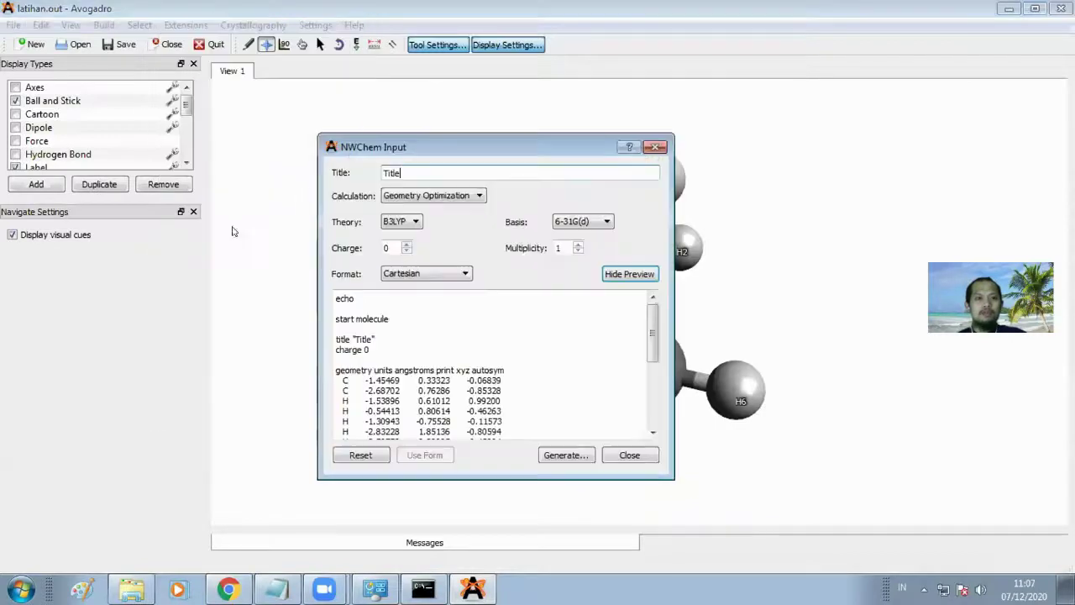
Step: Examine the NWChem input preview, highlighting the word basis that starts the basis block, then close the generator
double_click(347, 347)
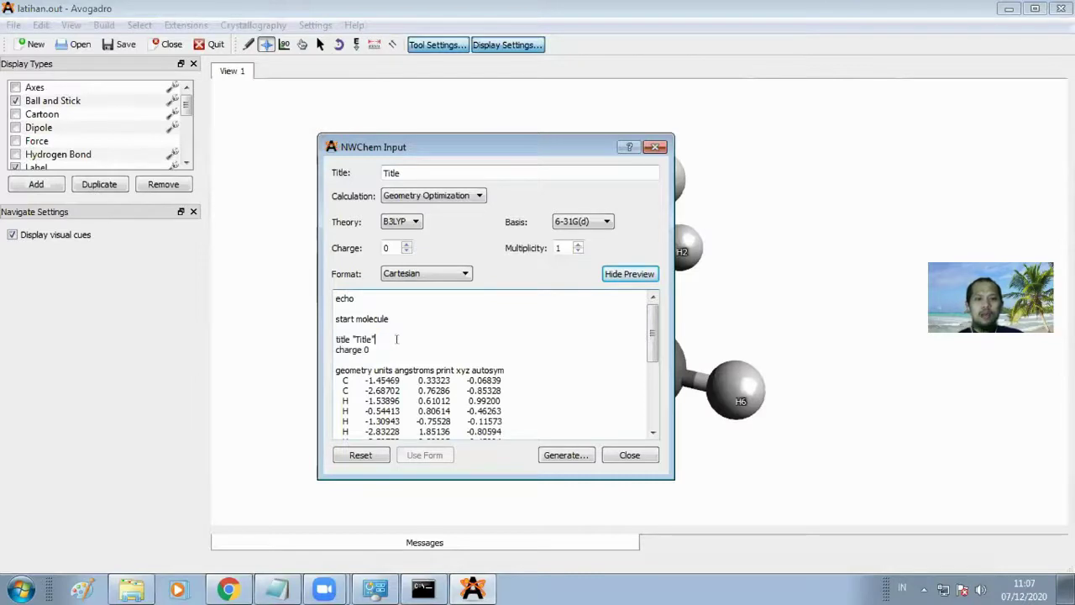
scroll(450, 311, down, 3)
scroll(451, 313, down, 2)
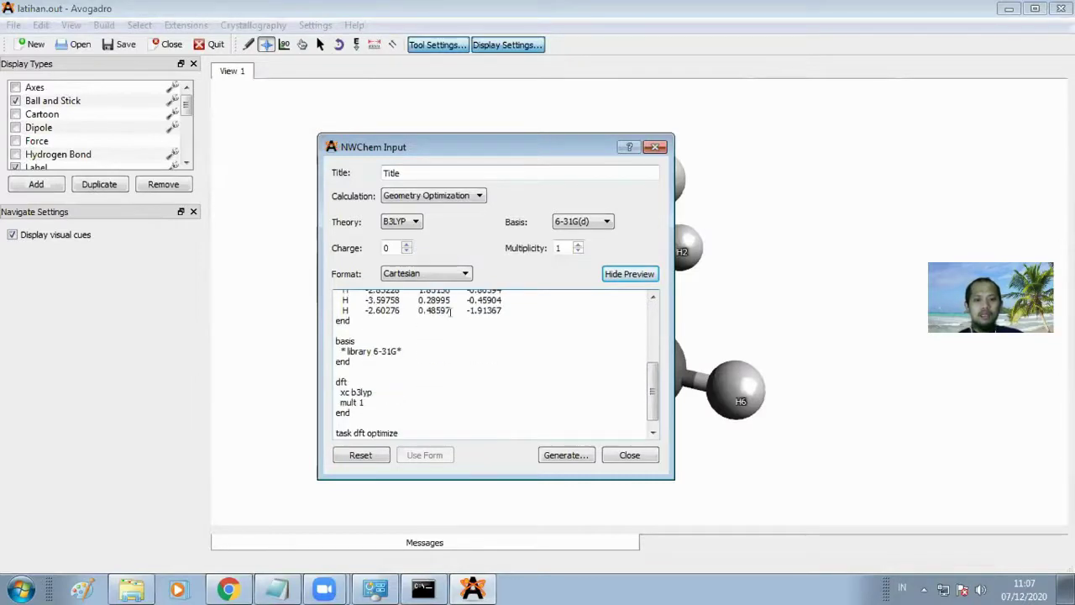
drag(364, 403, 310, 382)
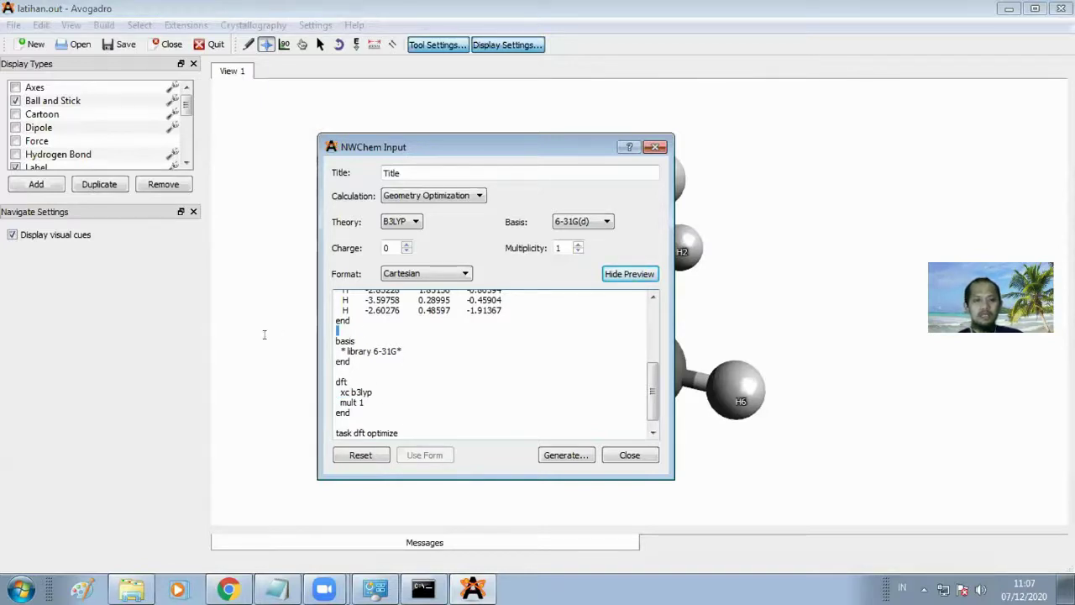
drag(355, 341, 330, 346)
scroll(424, 351, down, 1)
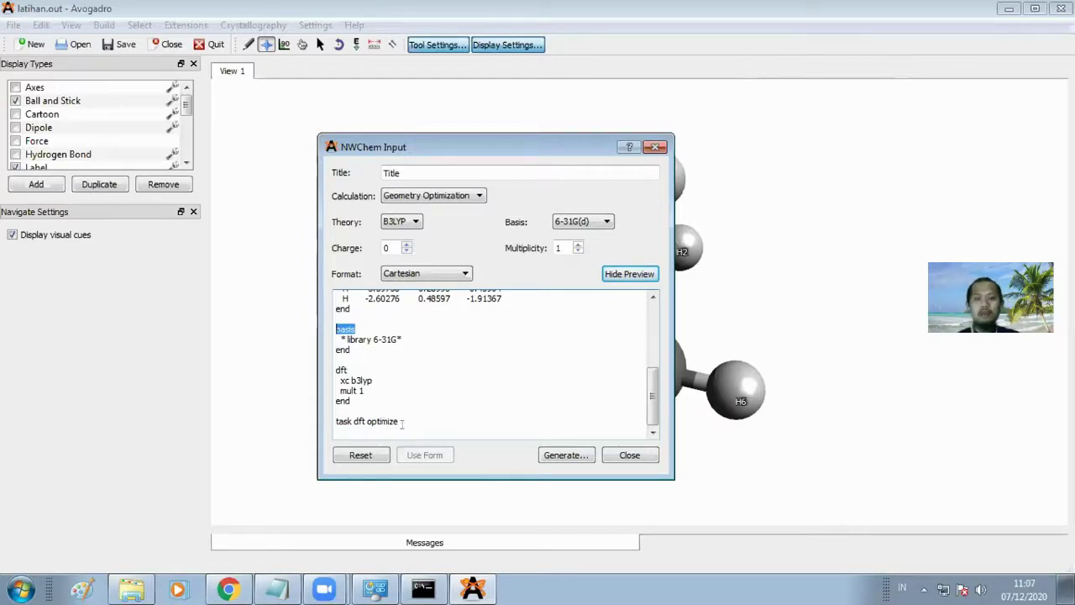
scroll(438, 407, up, 10)
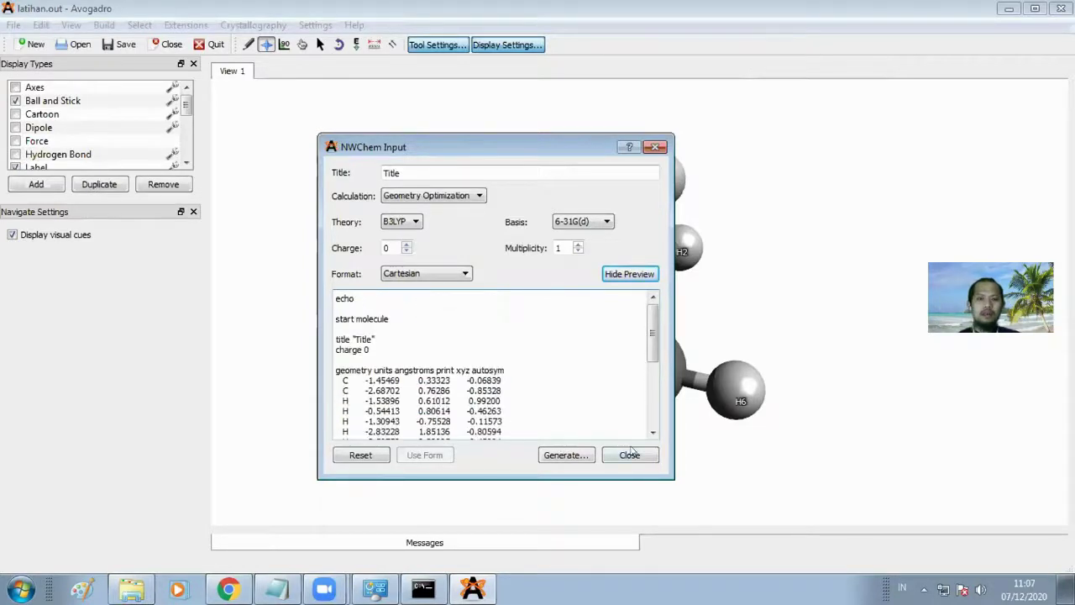
click(630, 454)
Step: Open the Gaussian input generator, highlight the route line and the charge and multiplicity values in its preview, then close it
click(185, 24)
mouse_move(241, 328)
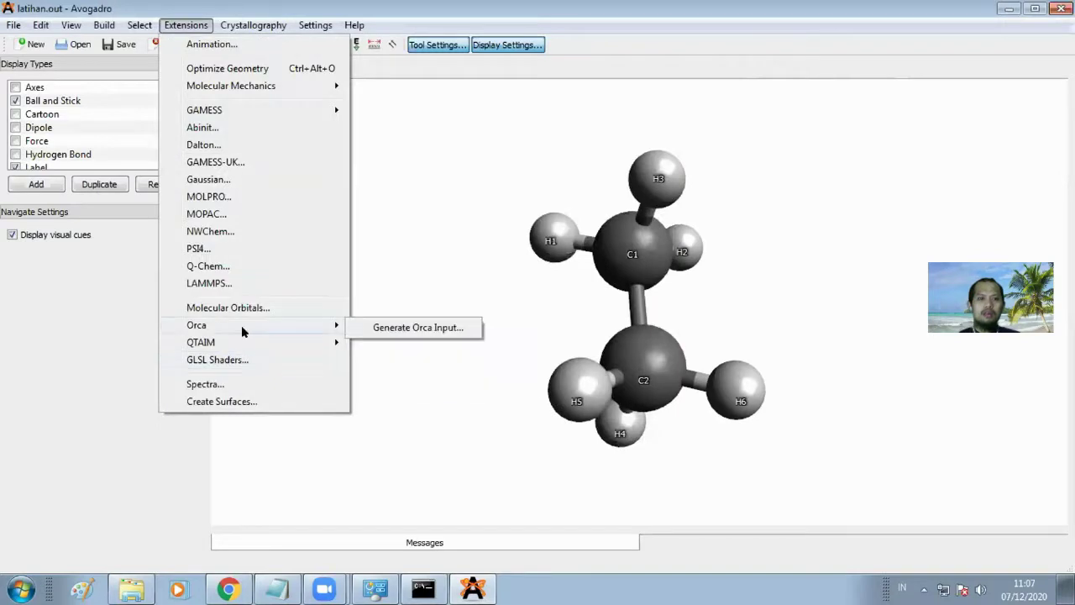
click(250, 179)
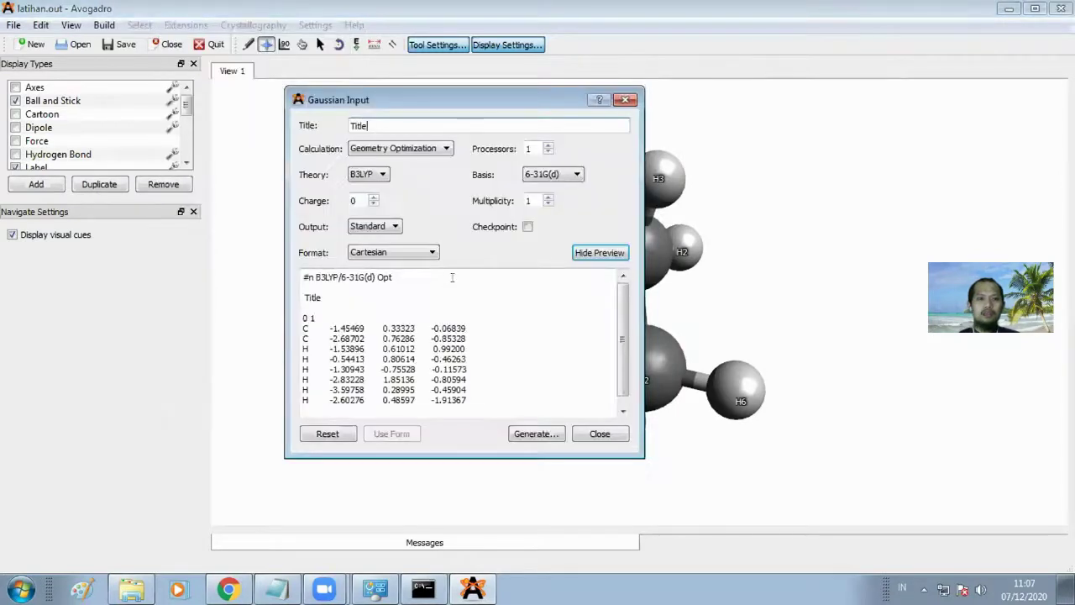
triple_click(326, 277)
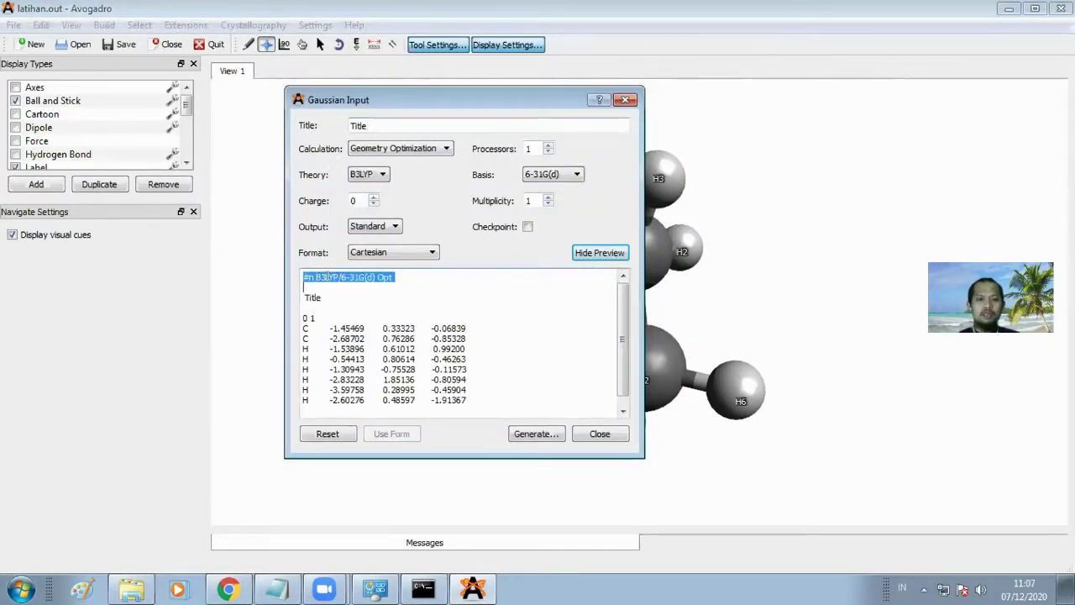
click(323, 277)
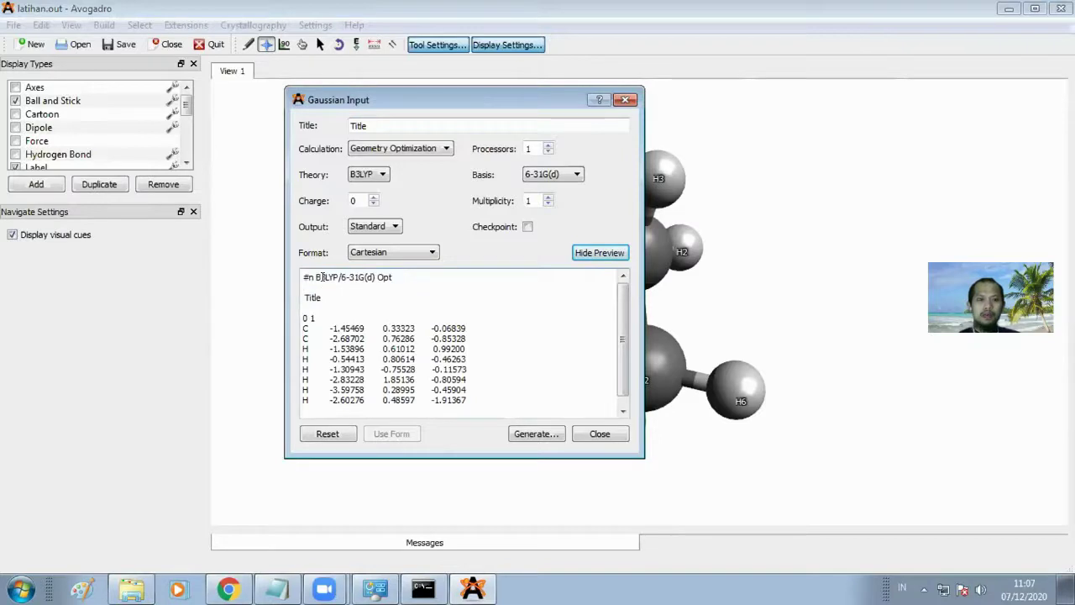
drag(440, 277, 366, 277)
scroll(466, 320, down, 1)
click(299, 302)
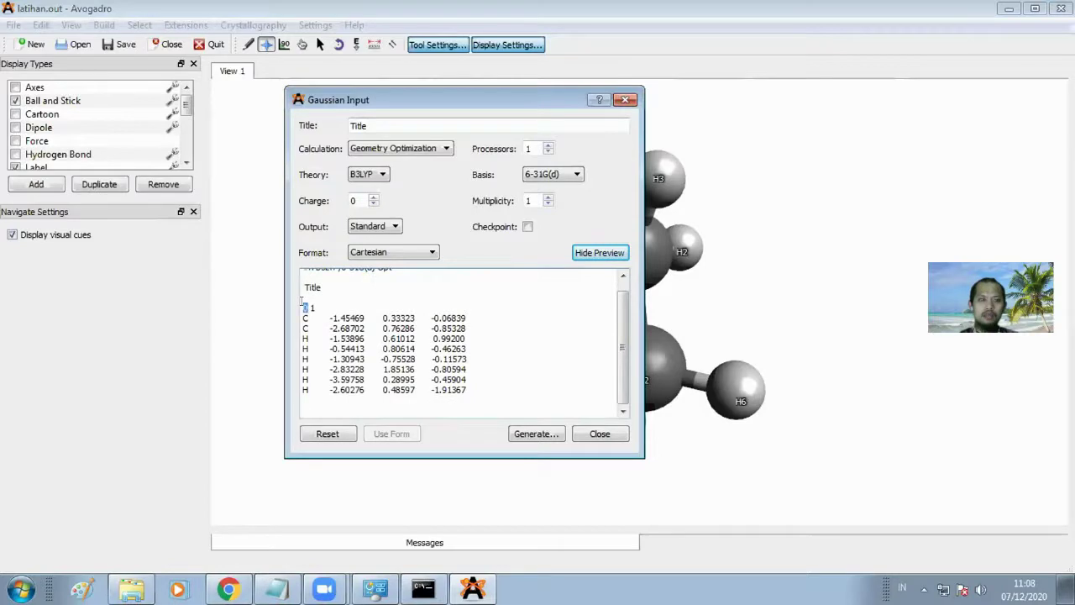
double_click(311, 308)
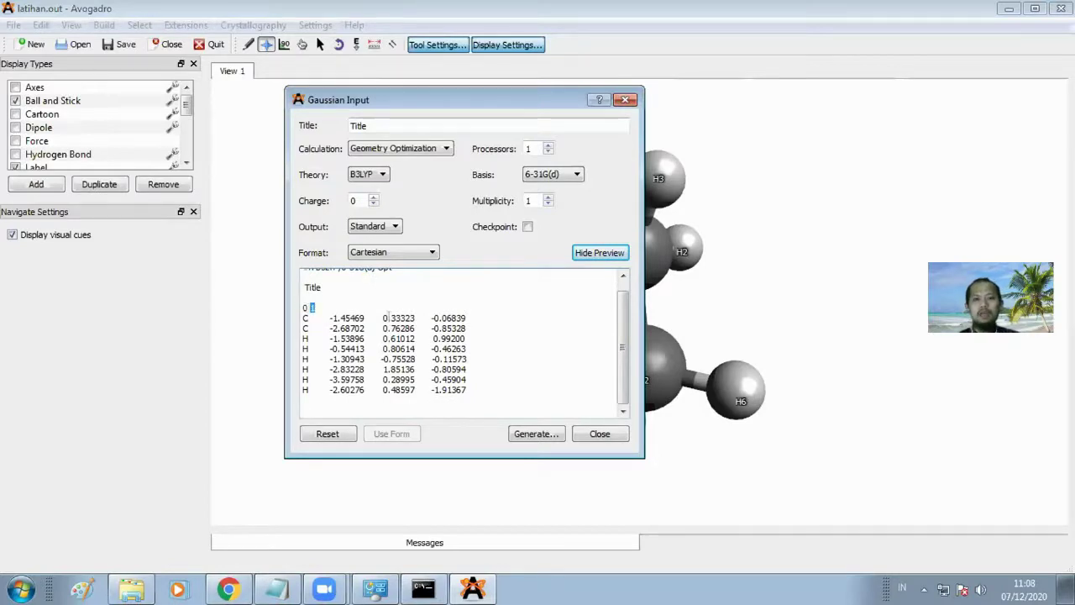
click(598, 434)
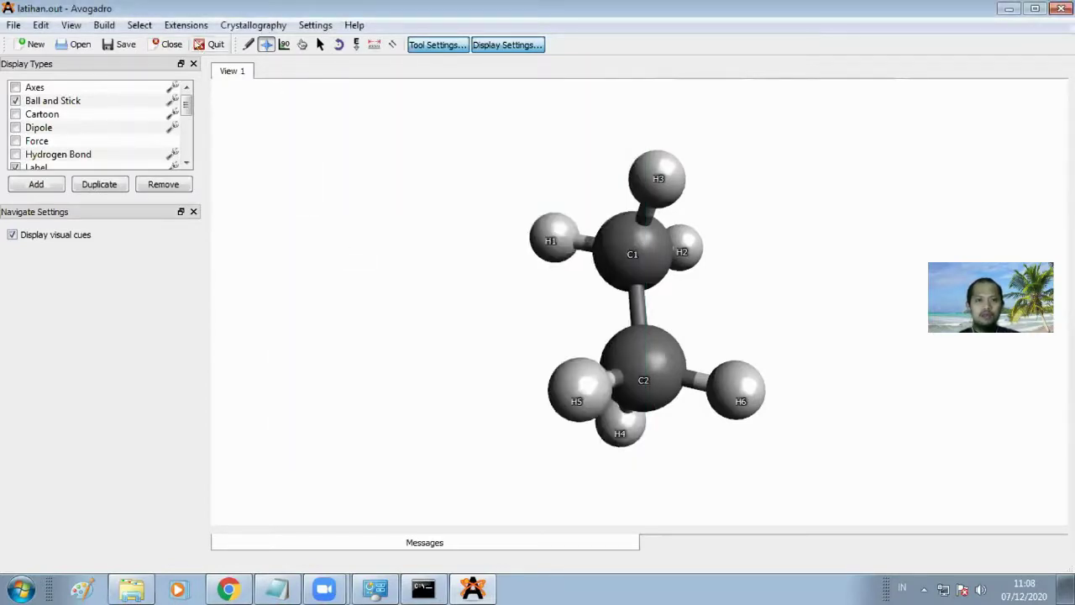
Step: Reopen the NWChem input generator, read through its whole input preview from echo to the task line, and close it
click(184, 25)
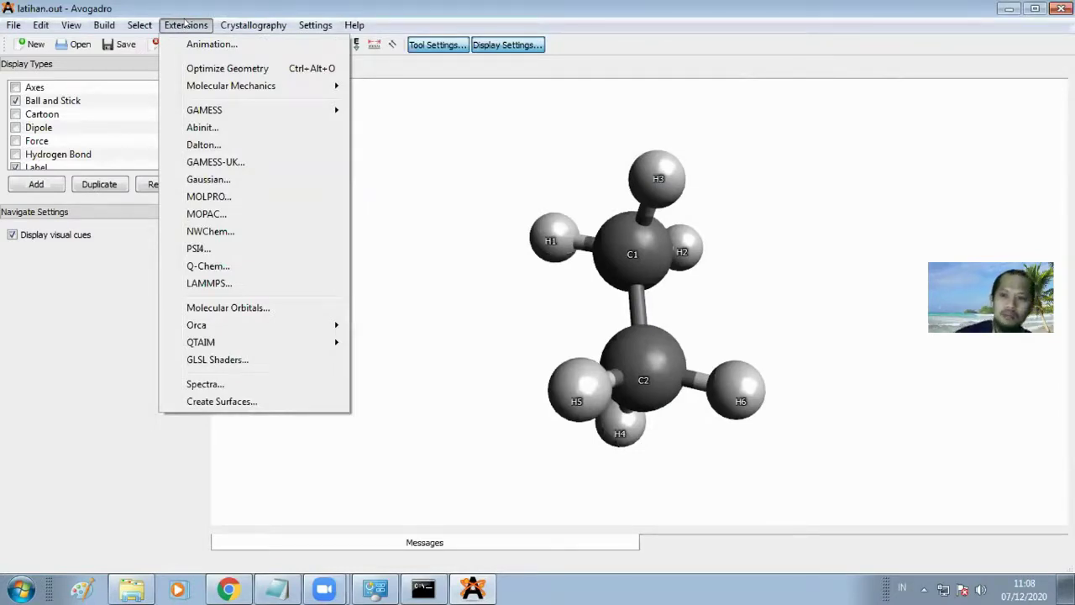
click(241, 229)
click(440, 286)
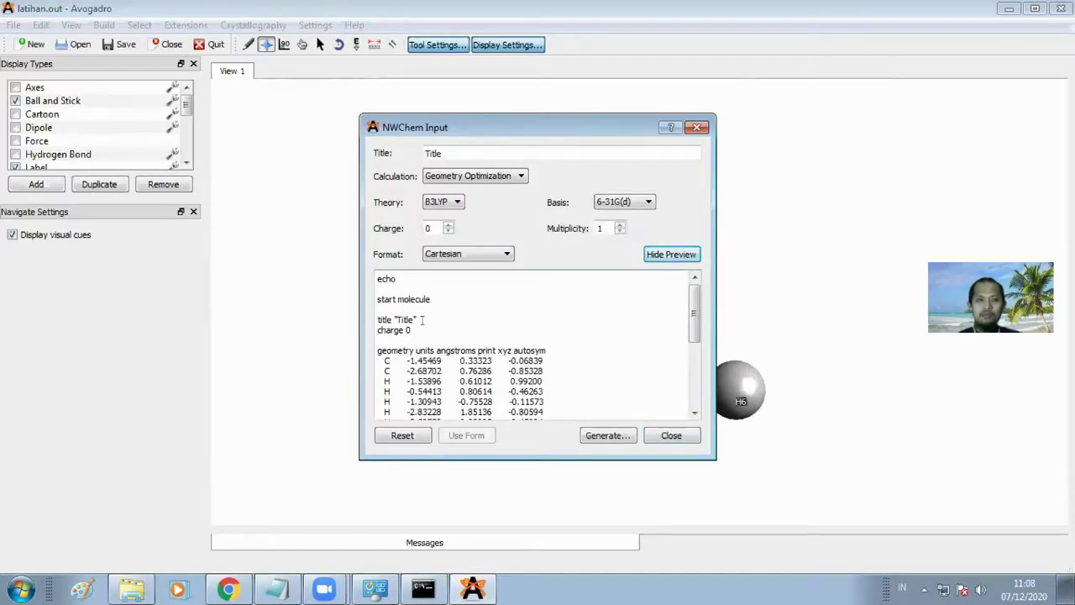
scroll(424, 322, down, 2)
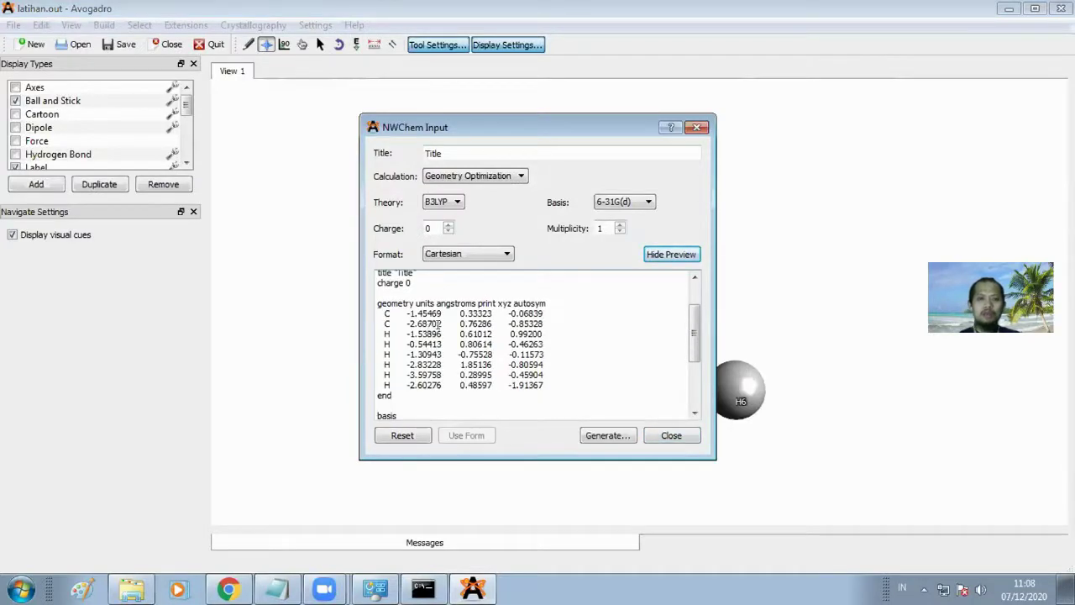
scroll(440, 324, down, 4)
scroll(441, 325, up, 5)
scroll(440, 326, down, 4)
scroll(440, 328, up, 4)
scroll(442, 329, down, 5)
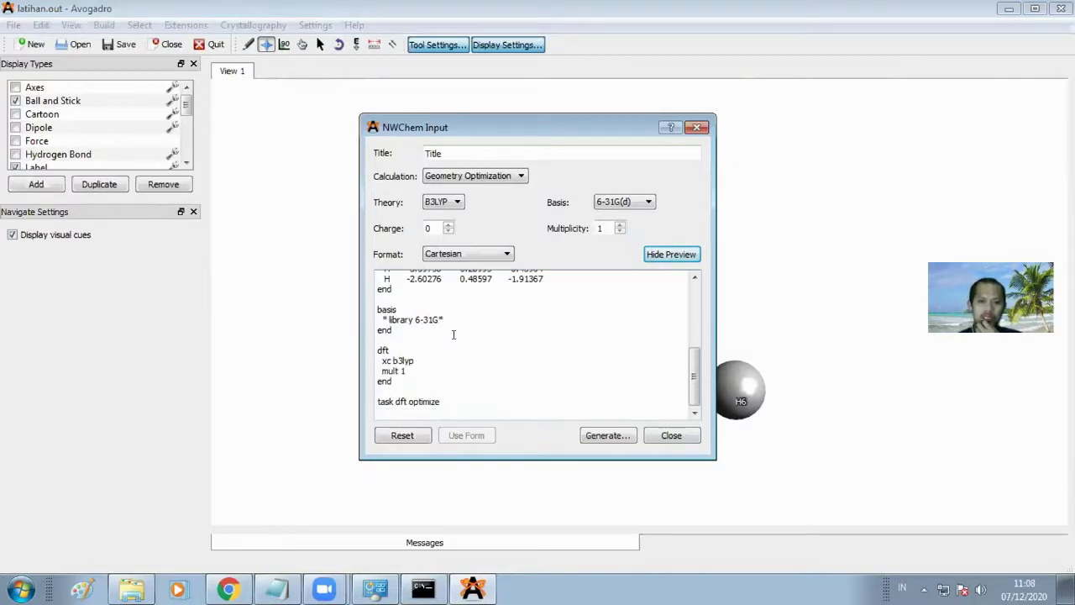
scroll(522, 338, up, 5)
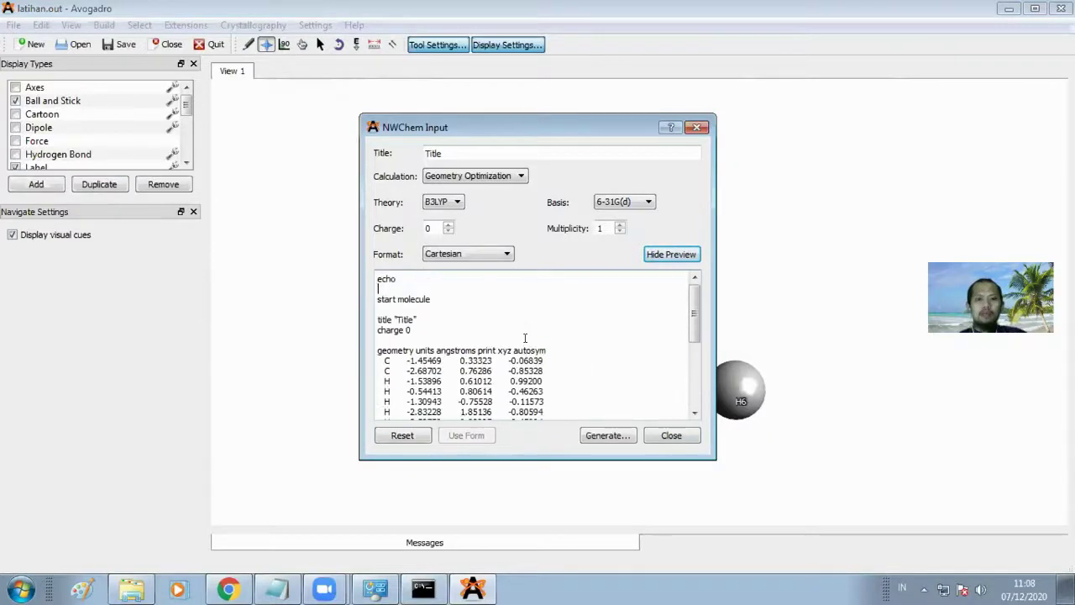
click(671, 435)
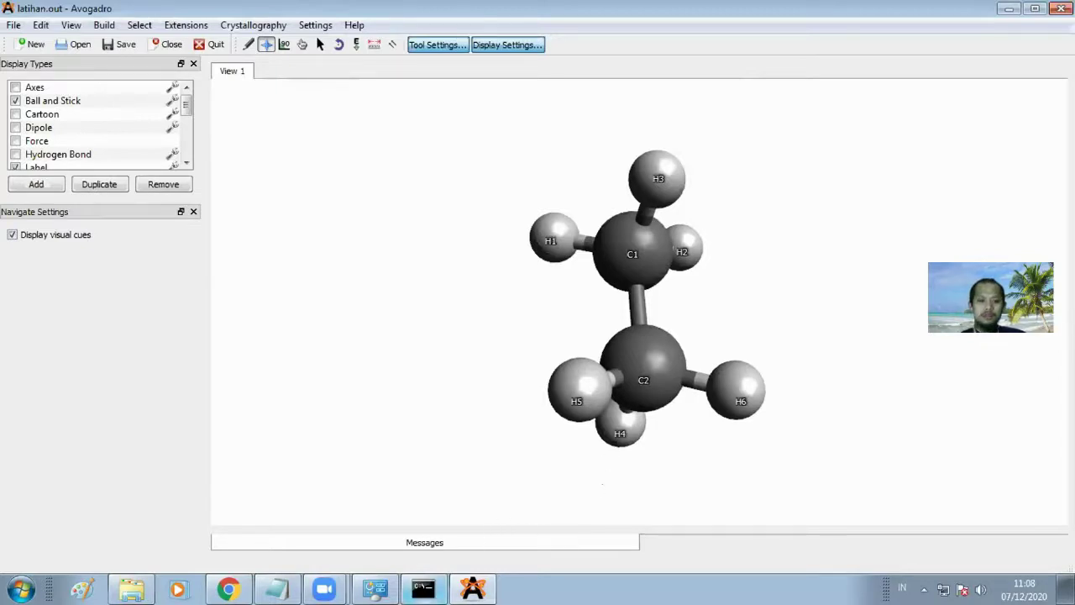
mouse_move(425, 602)
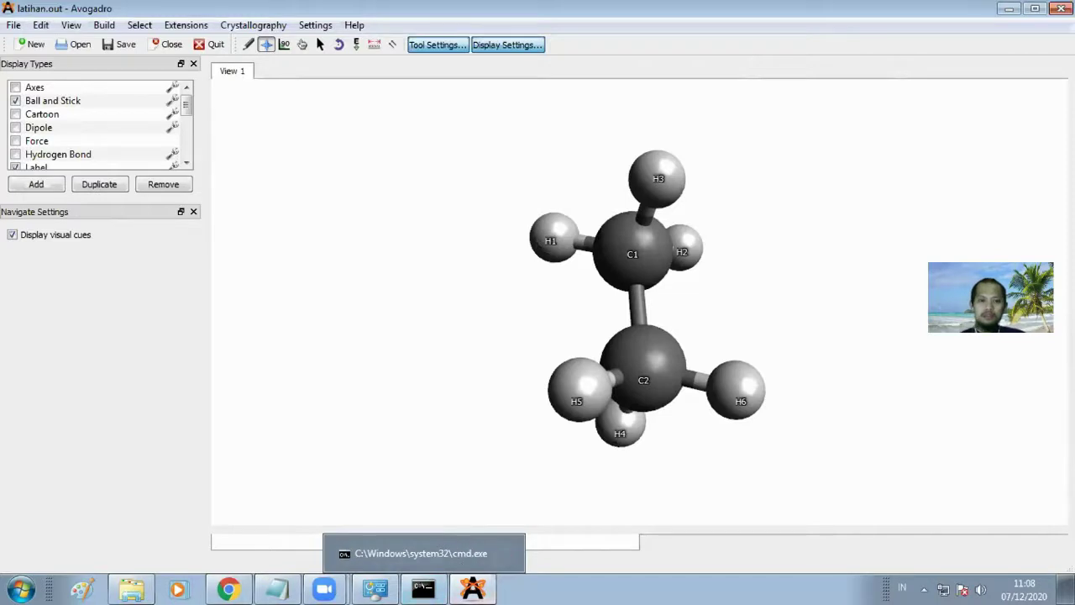
mouse_move(473, 588)
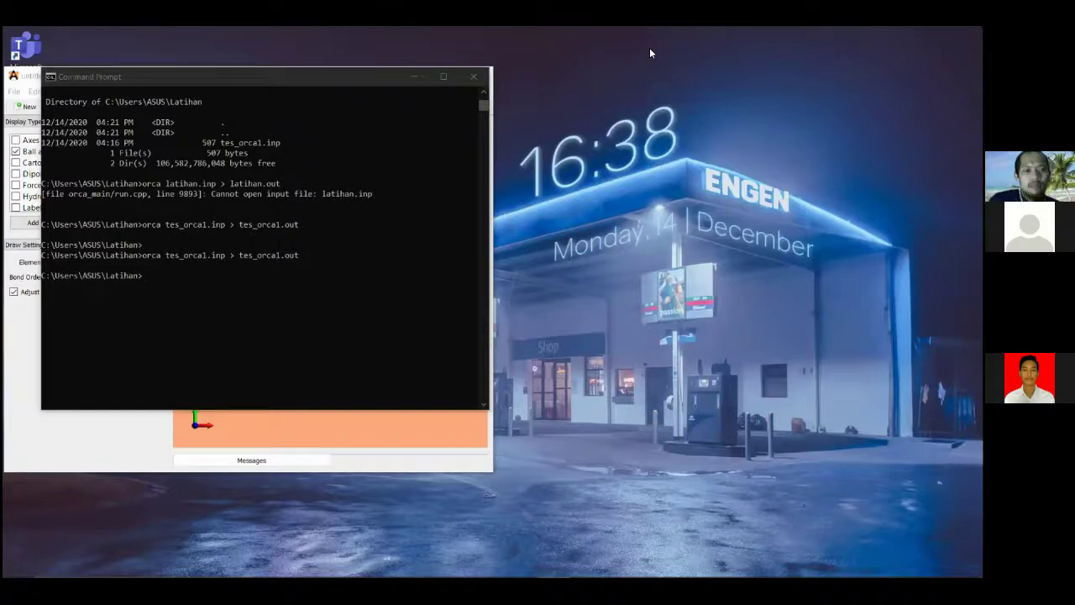
Step: Switch to File Explorer, open the Latihan folder, and check the available file actions for tes_orca1.out
key(alt+Tab)
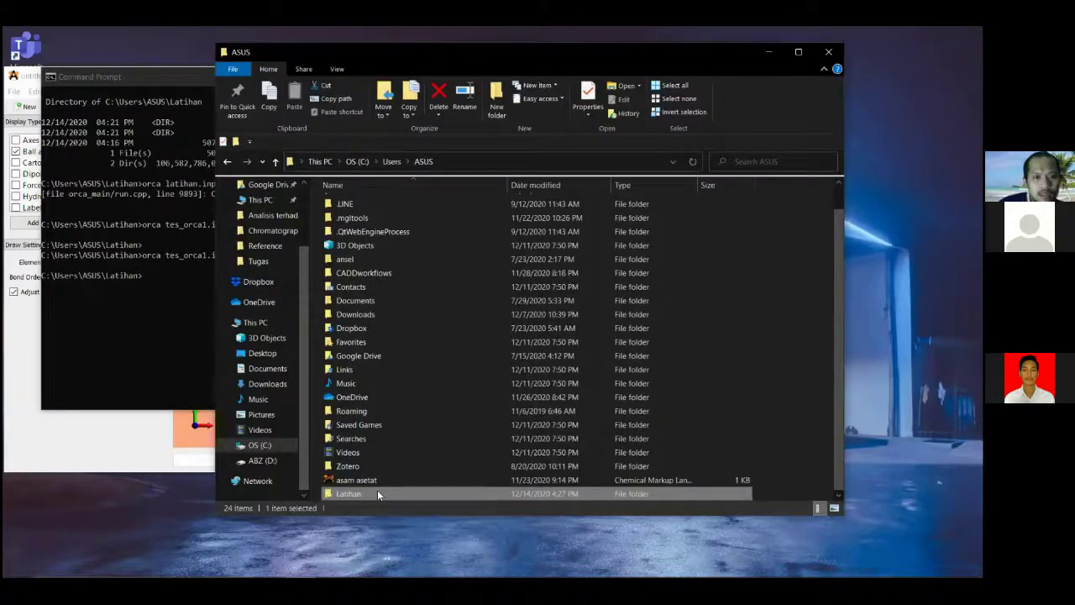
double_click(378, 493)
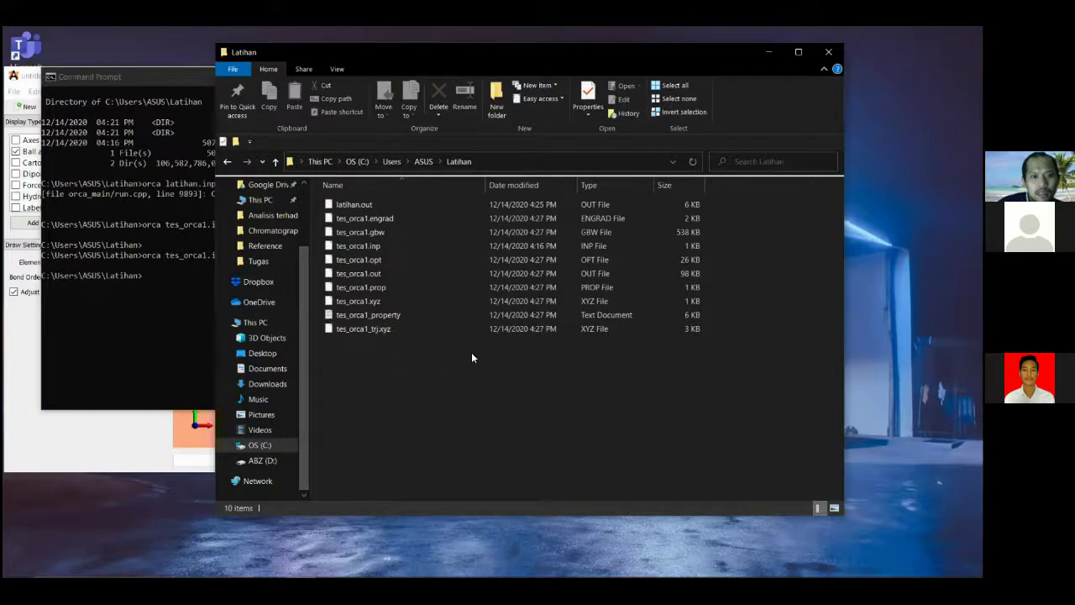
click(377, 274)
right_click(378, 275)
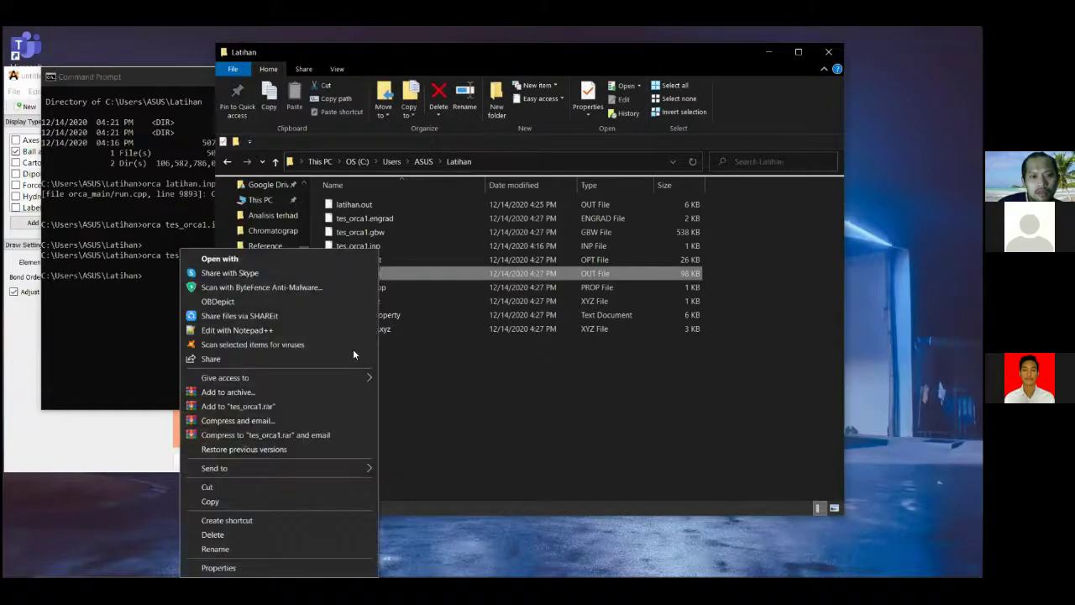
click(140, 453)
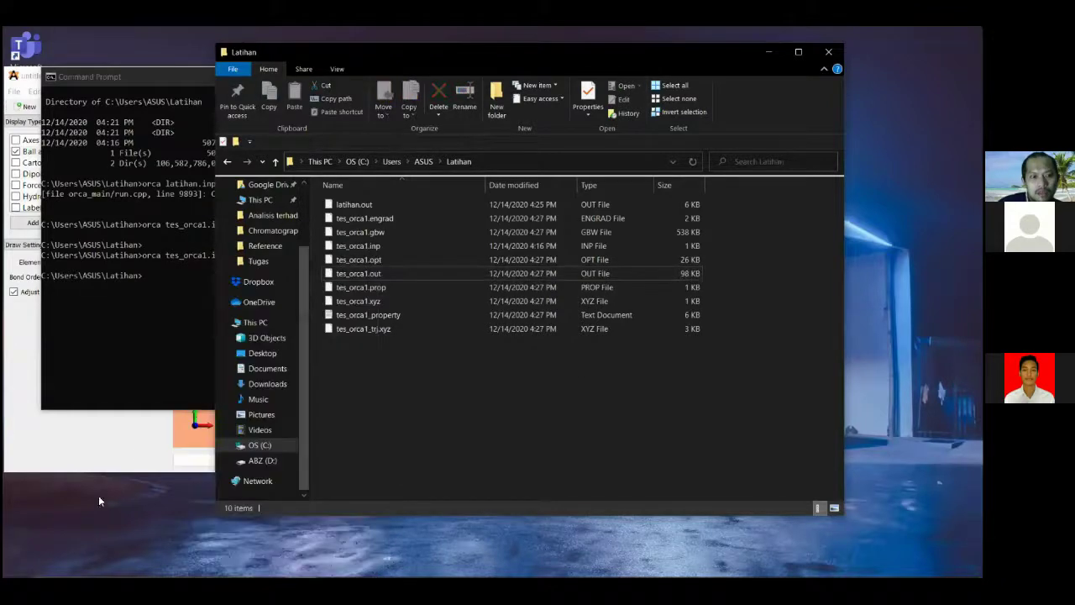
click(148, 448)
key(alt+Tab)
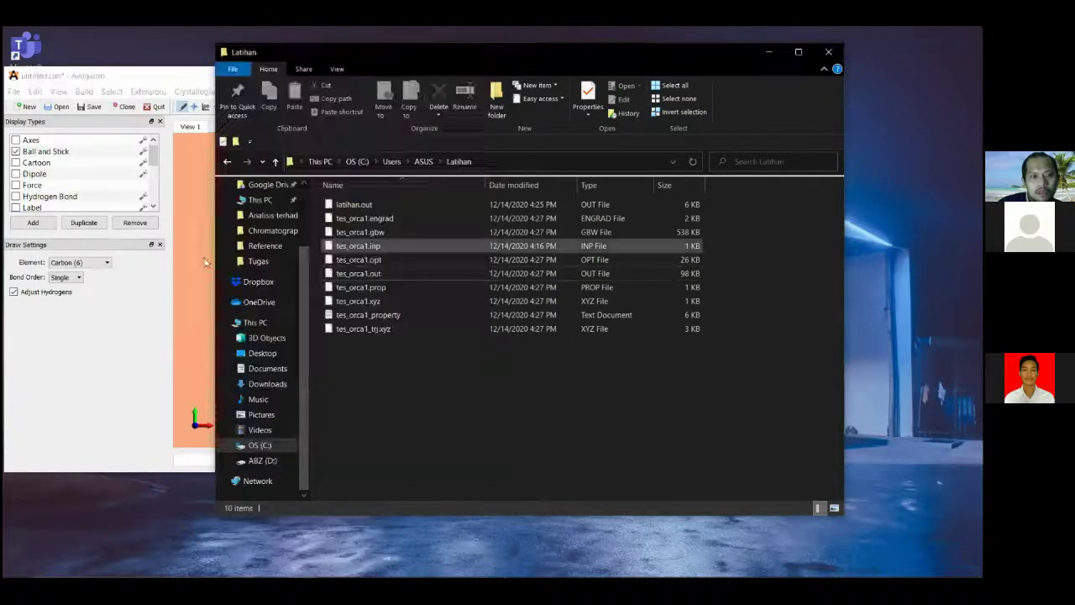
Step: Switch to Avogadro and open the Save Molecule As dialog for the untitled molecule
click(72, 75)
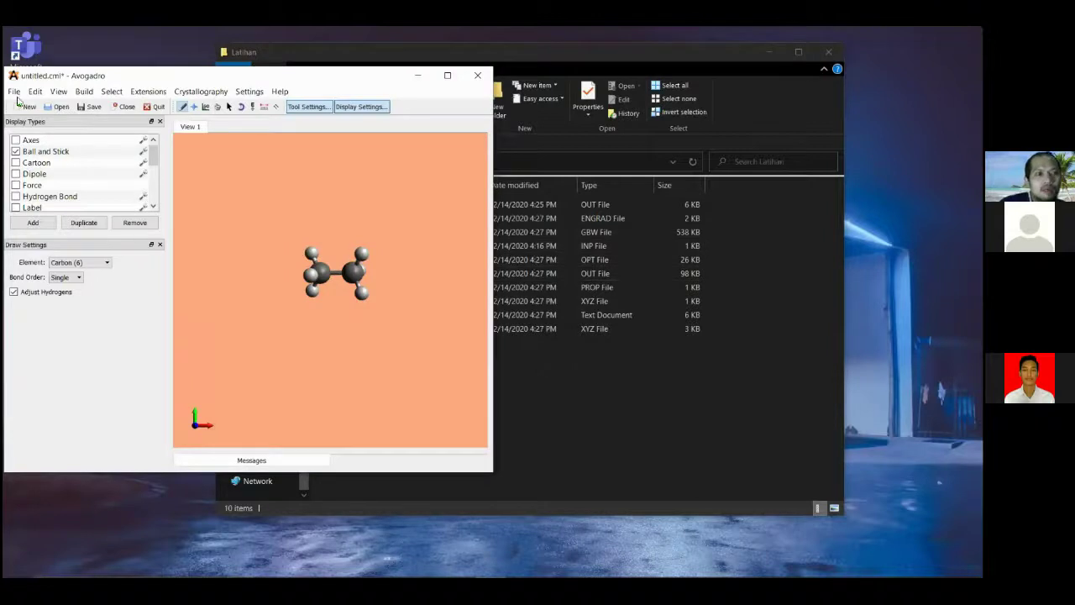
click(636, 388)
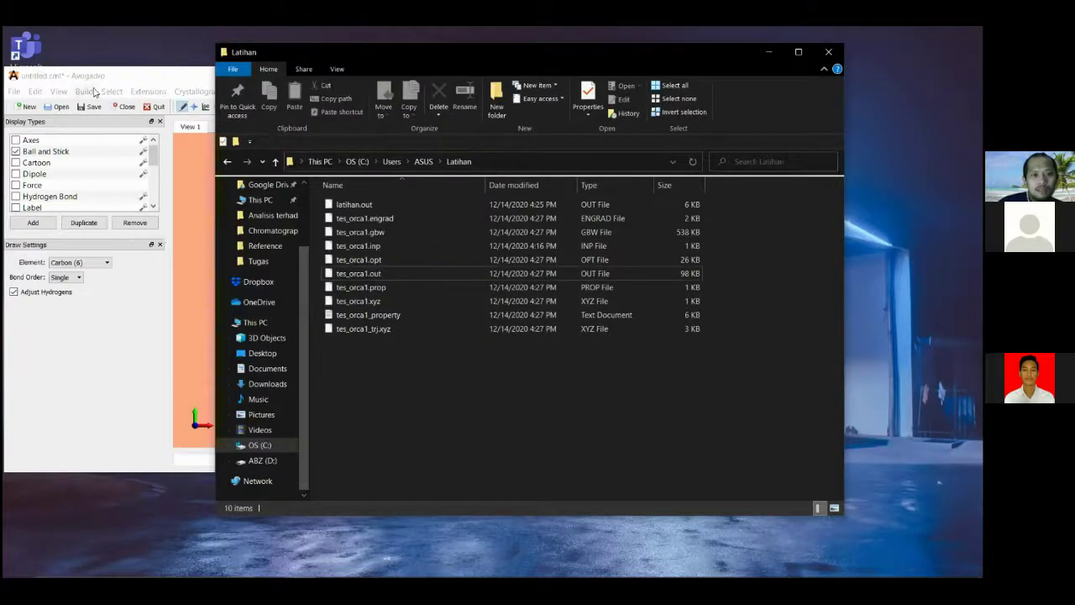
click(14, 94)
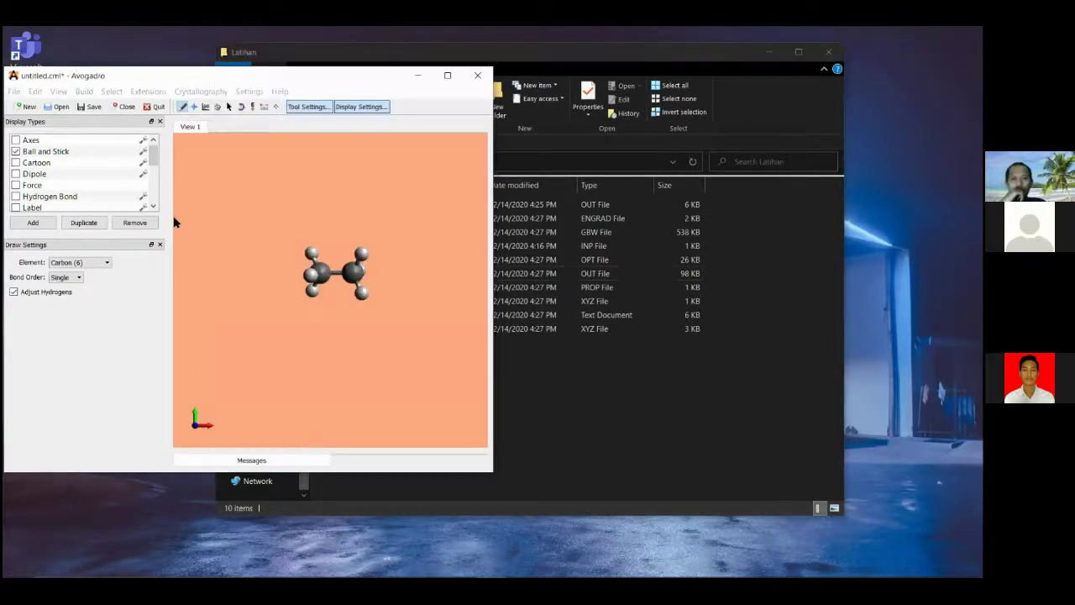
key(ctrl+s)
scroll(74, 268, down, 1)
scroll(75, 268, up, 1)
scroll(75, 268, down, 2)
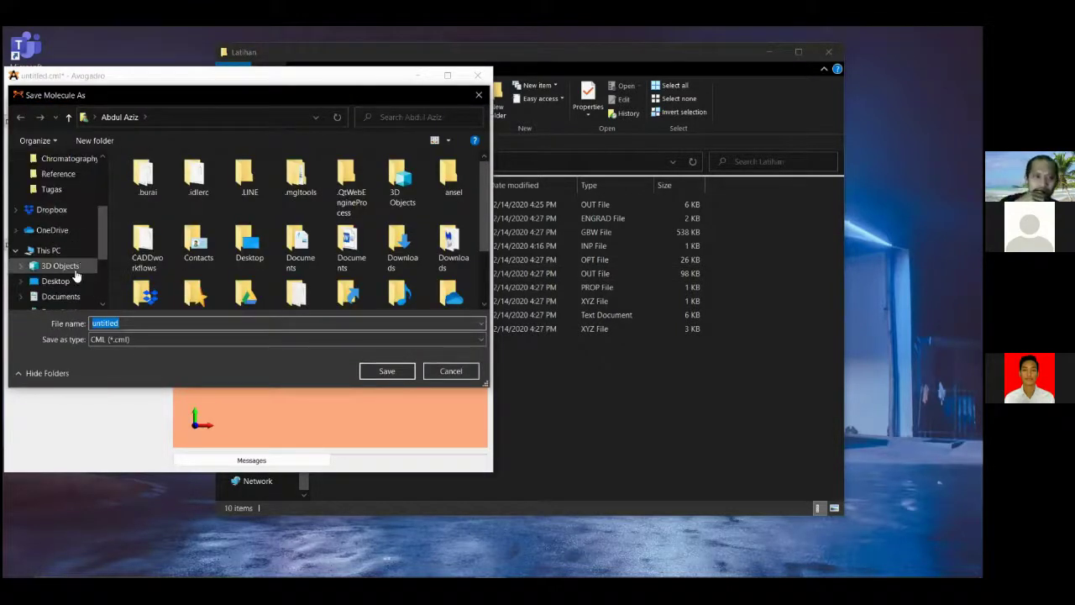
Step: Save the molecule as tes_orca1 in CML format in C:\Users\ASUS\Latihan, and close Avogadro
scroll(71, 294, down, 2)
click(70, 305)
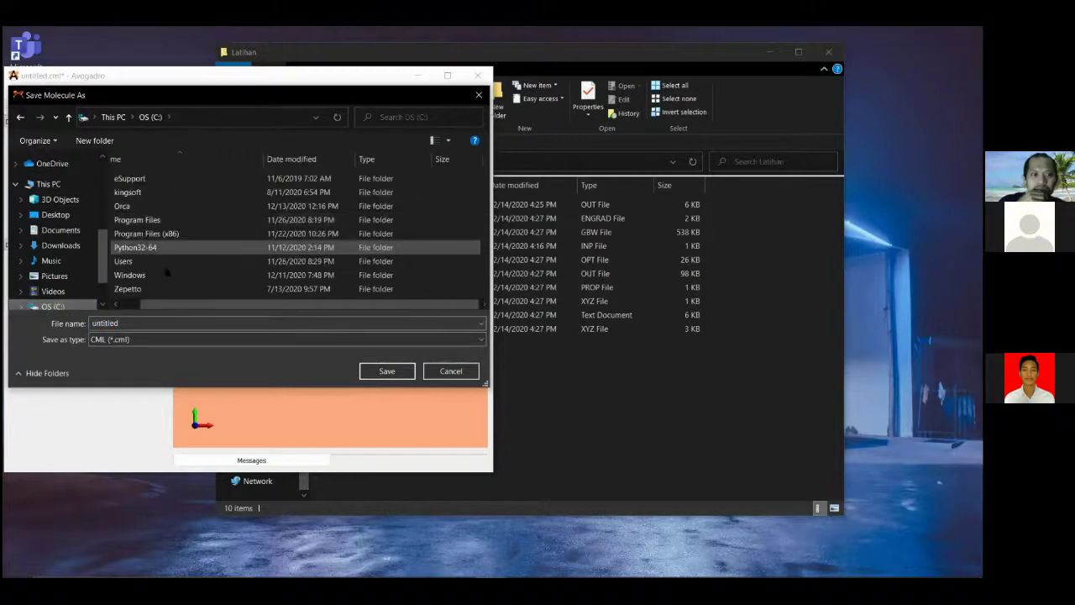
double_click(145, 261)
double_click(155, 179)
scroll(166, 277, down, 3)
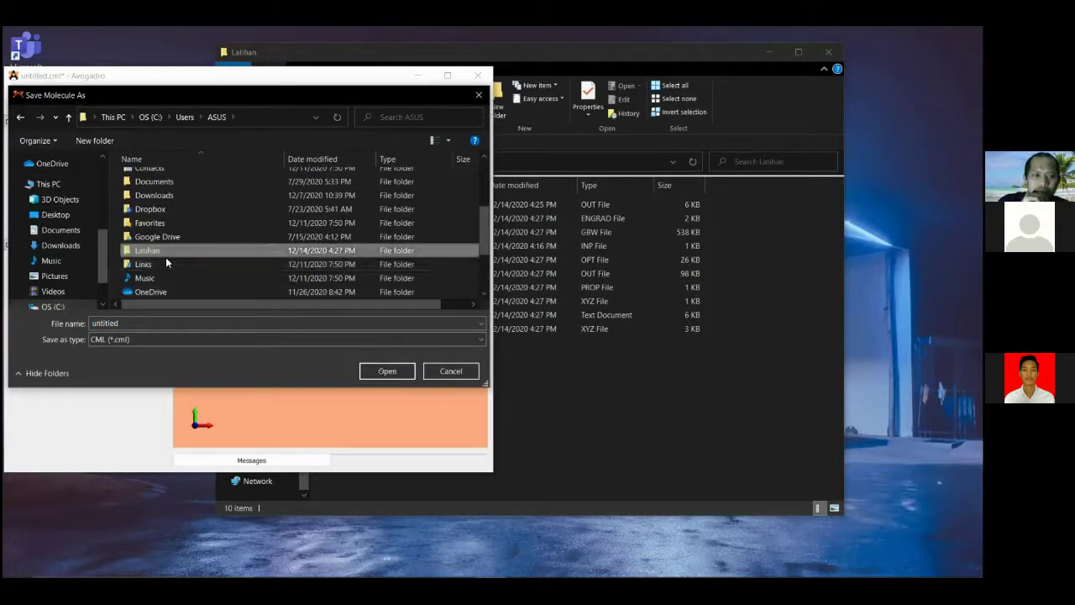
double_click(166, 257)
double_click(169, 322)
text(te)
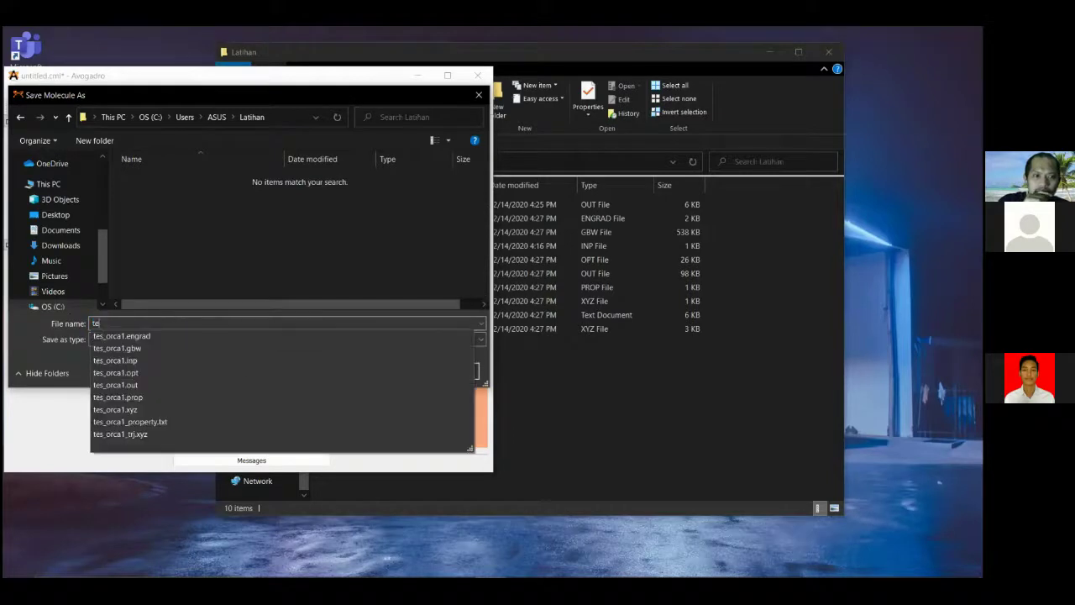
text(s_orca1)
key(Escape)
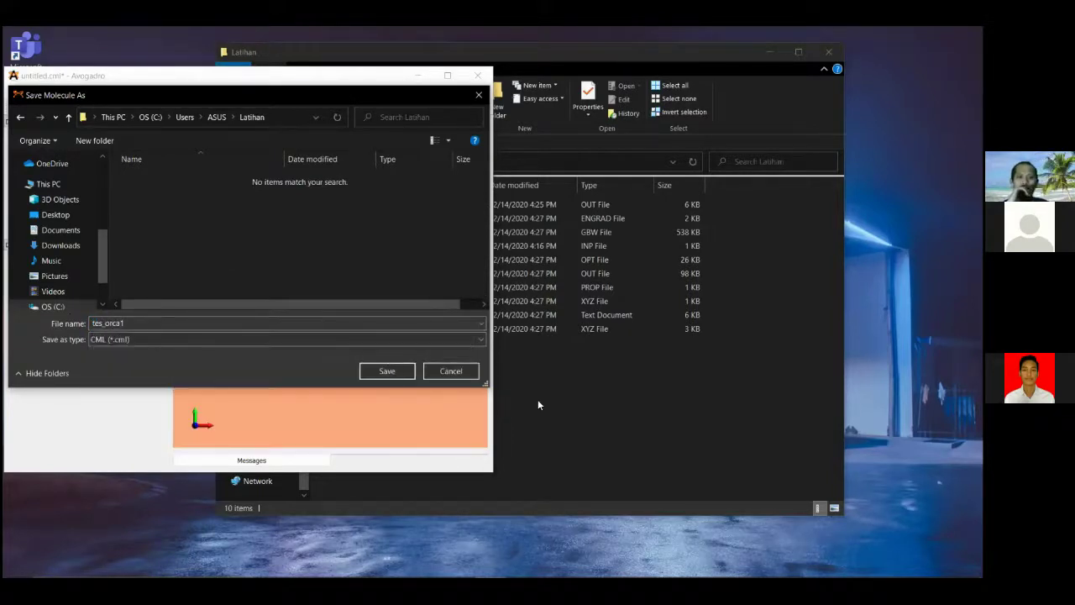
key(Return)
click(476, 75)
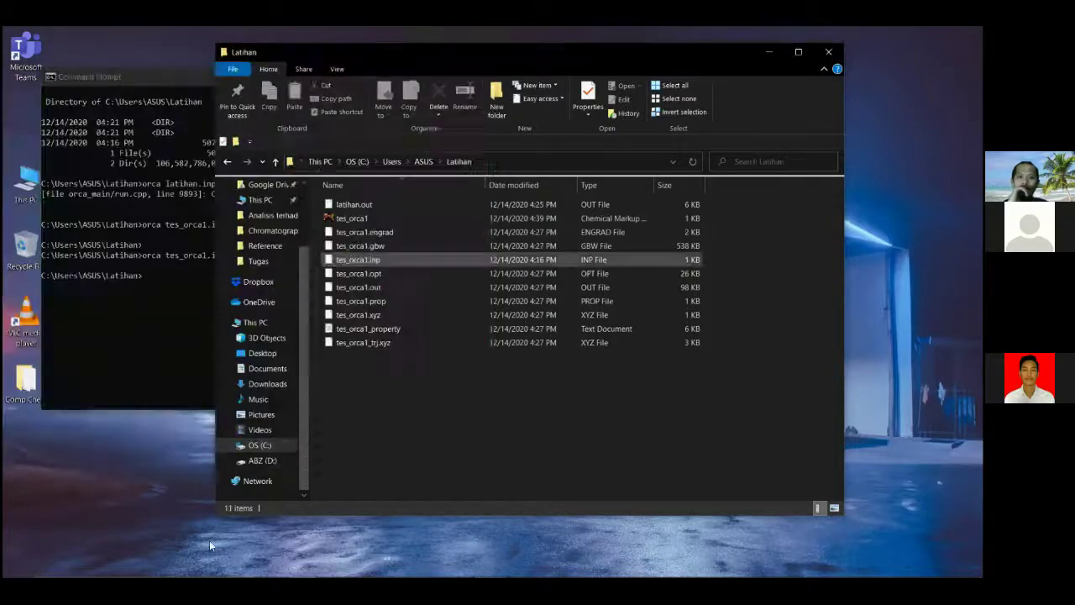
Step: Relaunch Avogadro from the Comp Chem desktop folder and minimize that folder's window
double_click(26, 393)
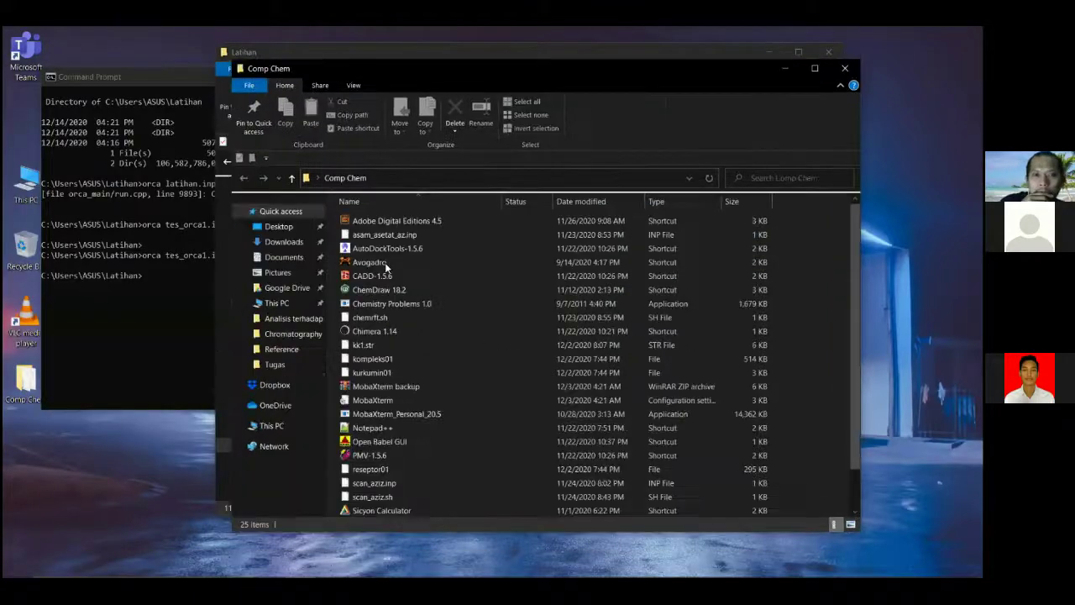
click(386, 265)
click(782, 69)
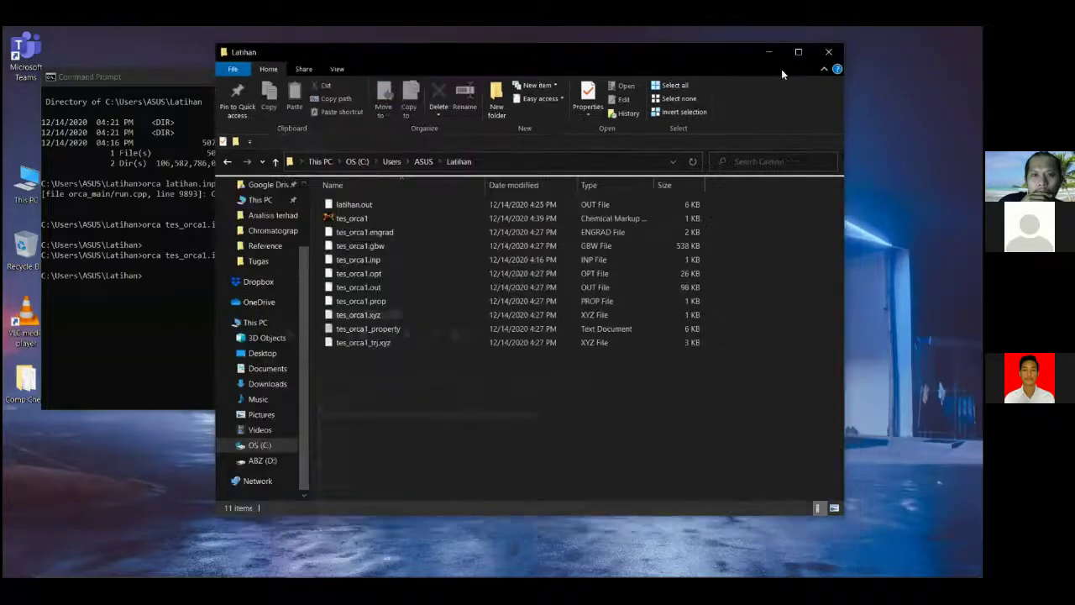
key(alt+Tab)
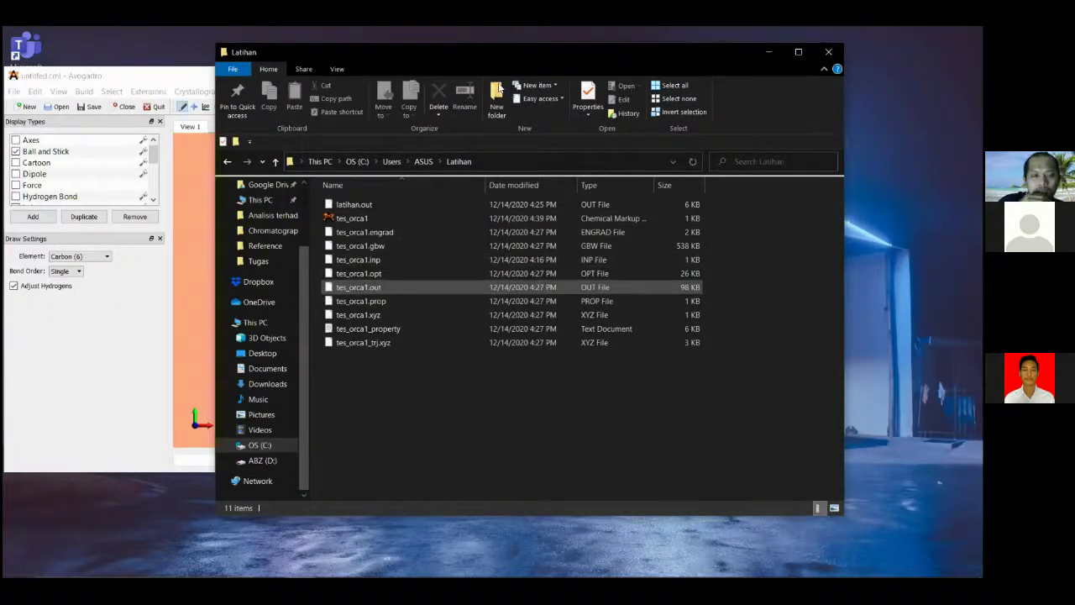
Step: Move the Latihan folder window clear of Avogadro and load tes_orca1.out from it into Avogadro
click(383, 287)
drag(580, 69, 694, 102)
drag(471, 320, 267, 292)
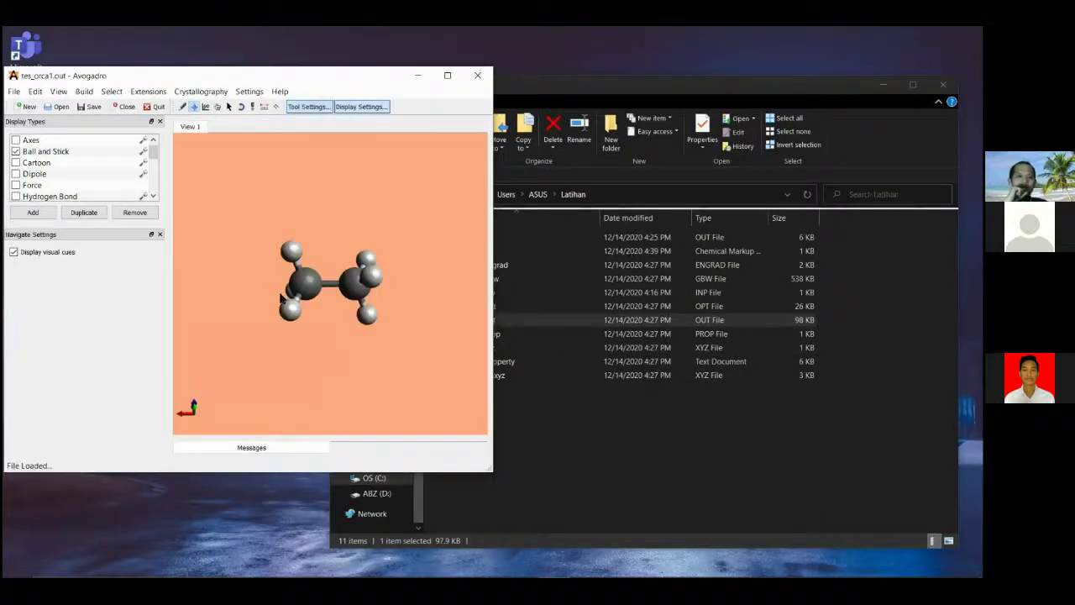
mouse_move(153, 151)
mouse_down()
mouse_move(152, 167)
mouse_move(153, 146)
mouse_up()
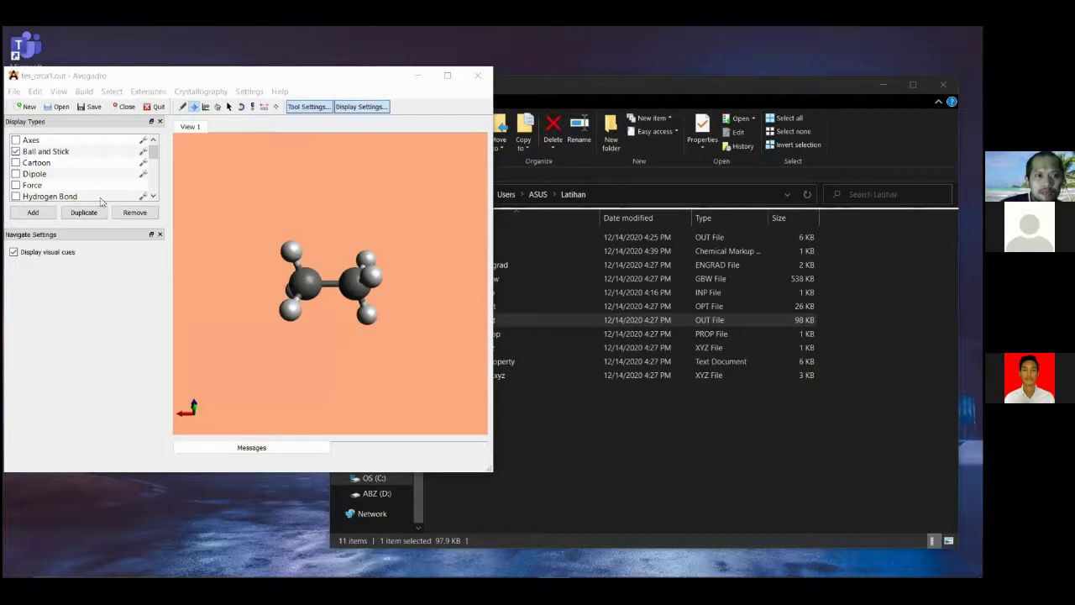
scroll(105, 192, up, 3)
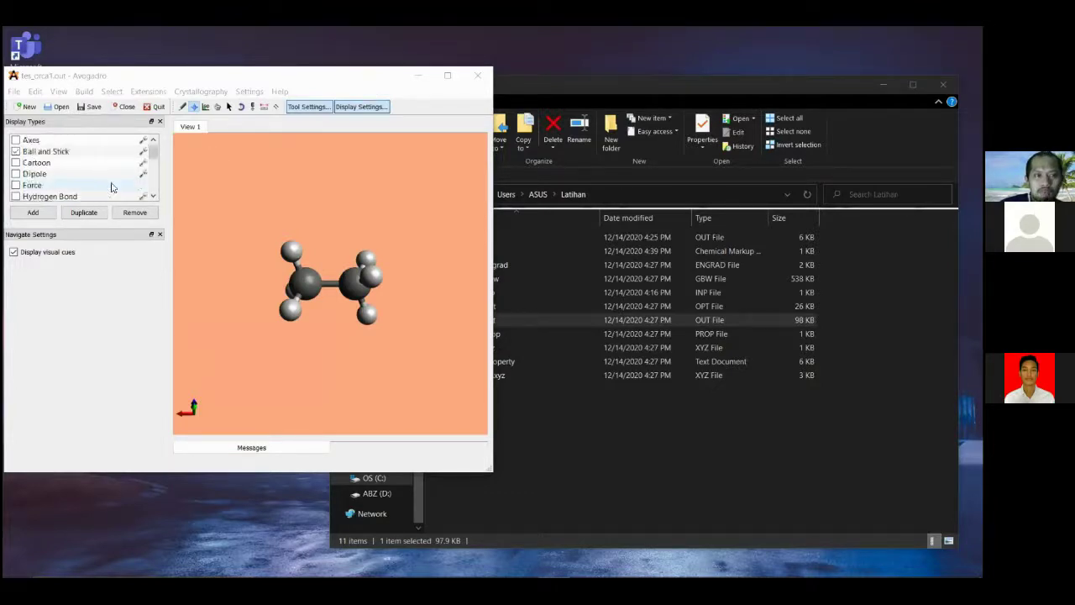
drag(227, 168, 307, 201)
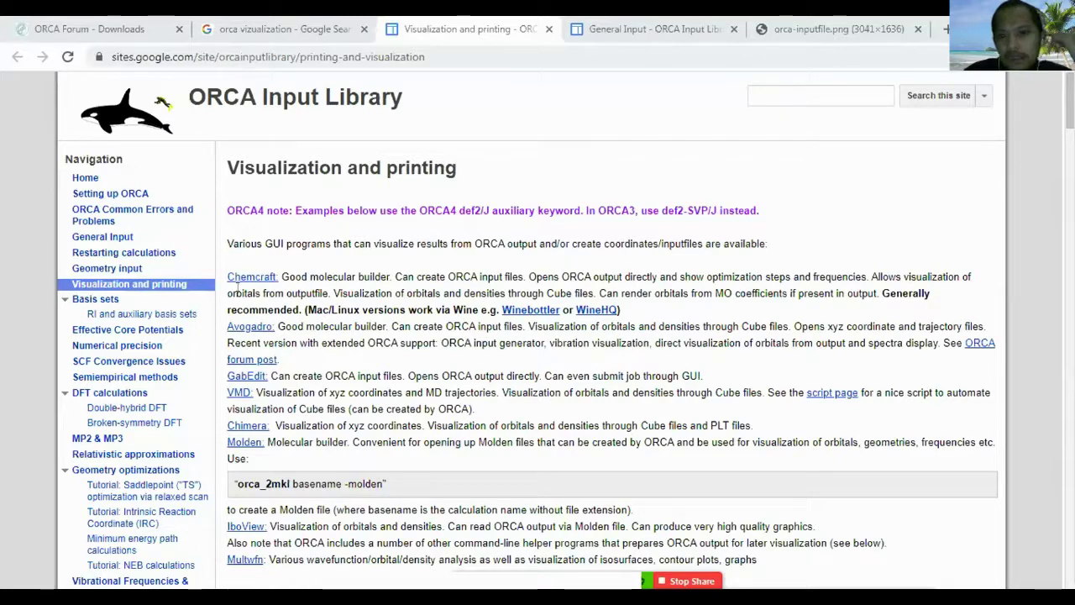
Step: On the browser's ORCA Input Library page, skim the visualization and printing guide and open its Chemcraft and Molden links in new tabs
middle_click(252, 277)
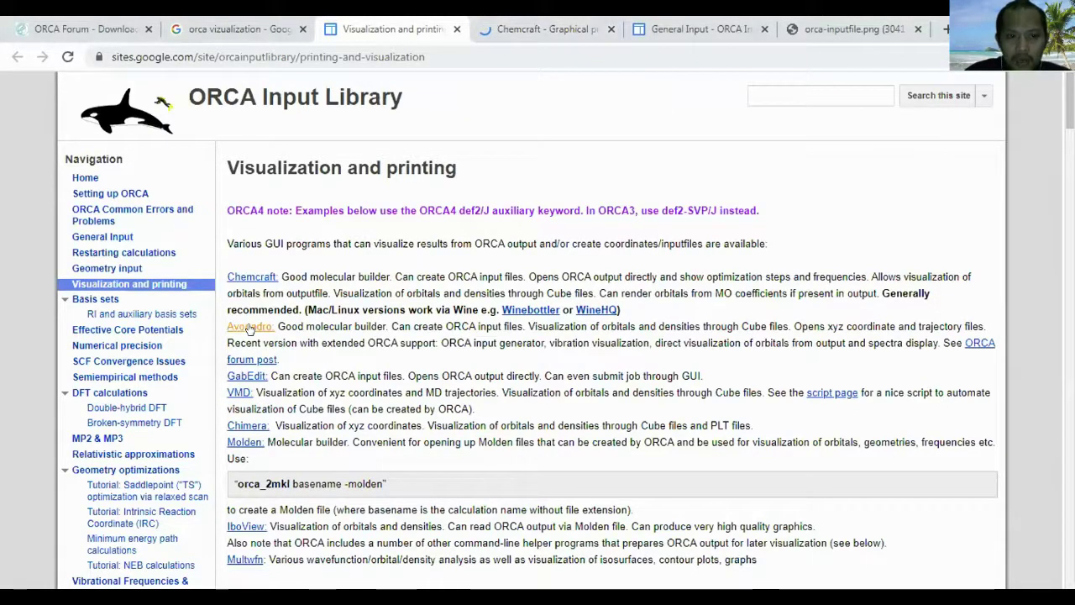
scroll(320, 378, down, 1)
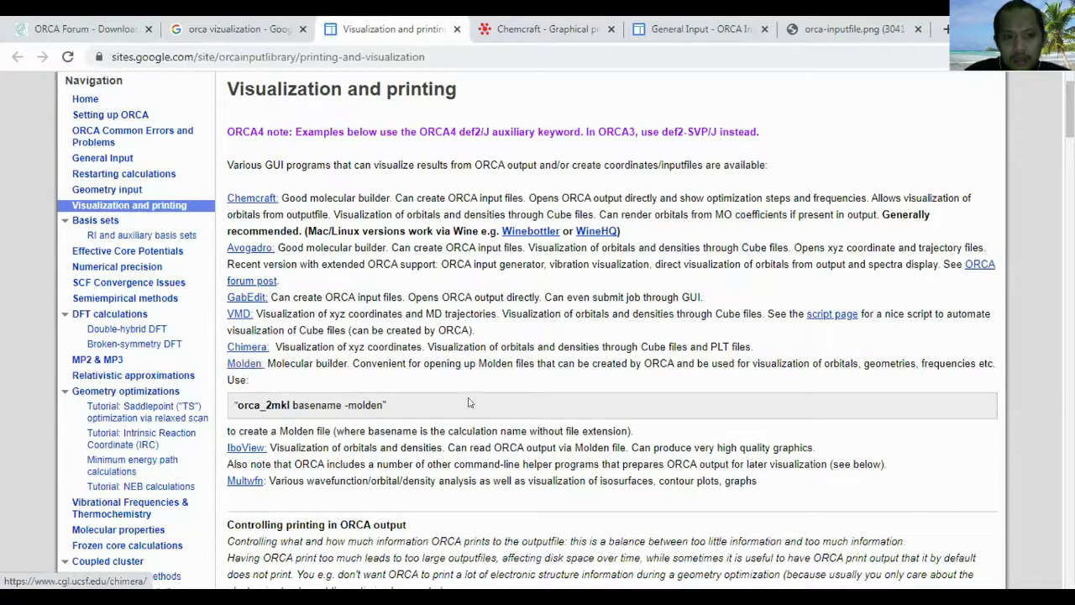
scroll(464, 399, down, 3)
scroll(465, 399, down, 9)
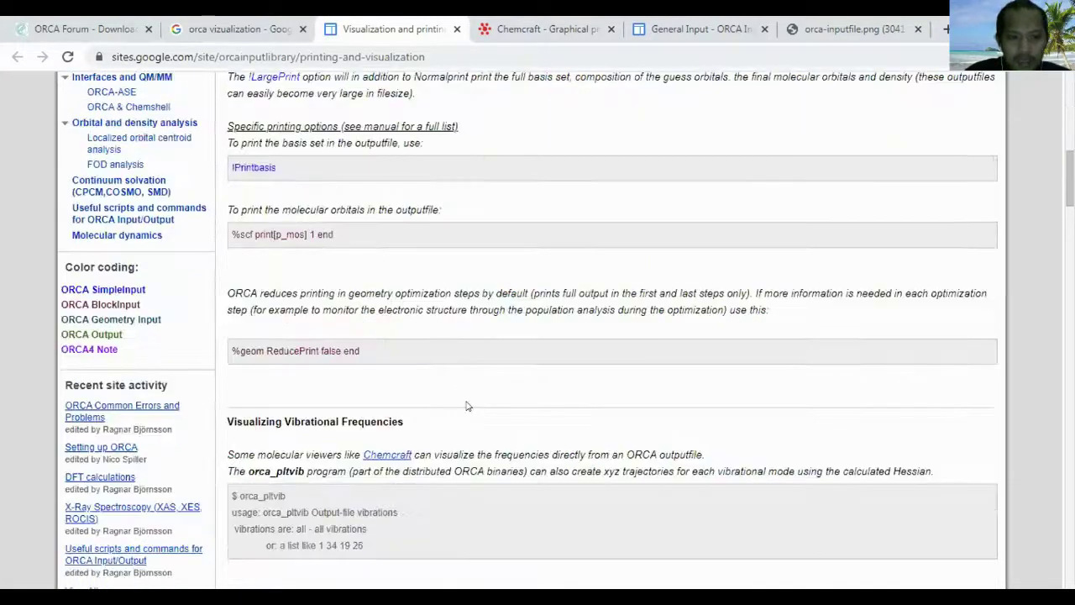
scroll(454, 414, down, 5)
scroll(445, 407, up, 10)
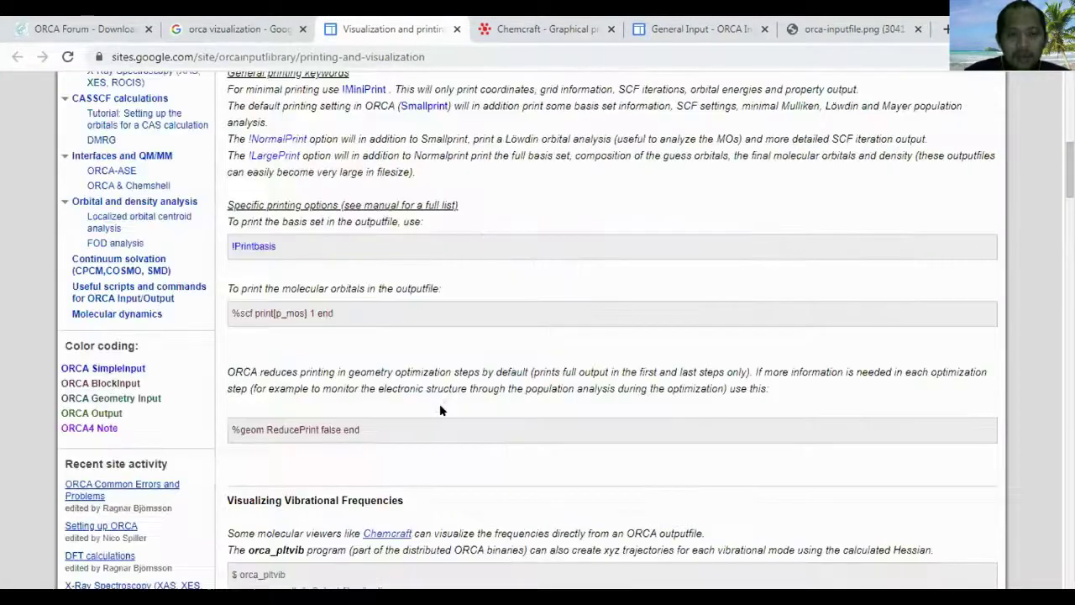
scroll(436, 402, up, 12)
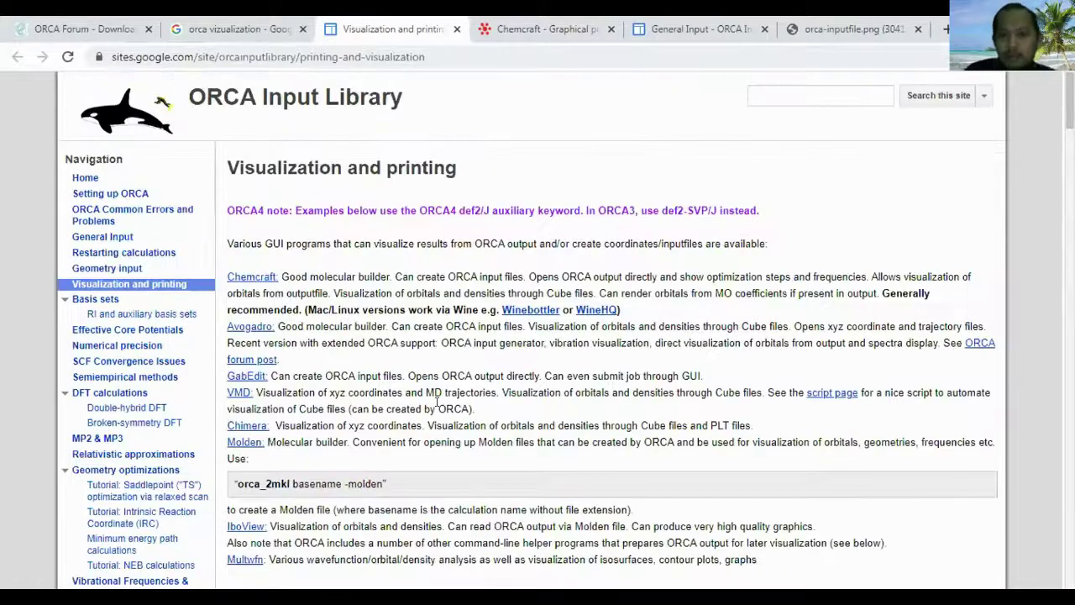
right_click(254, 444)
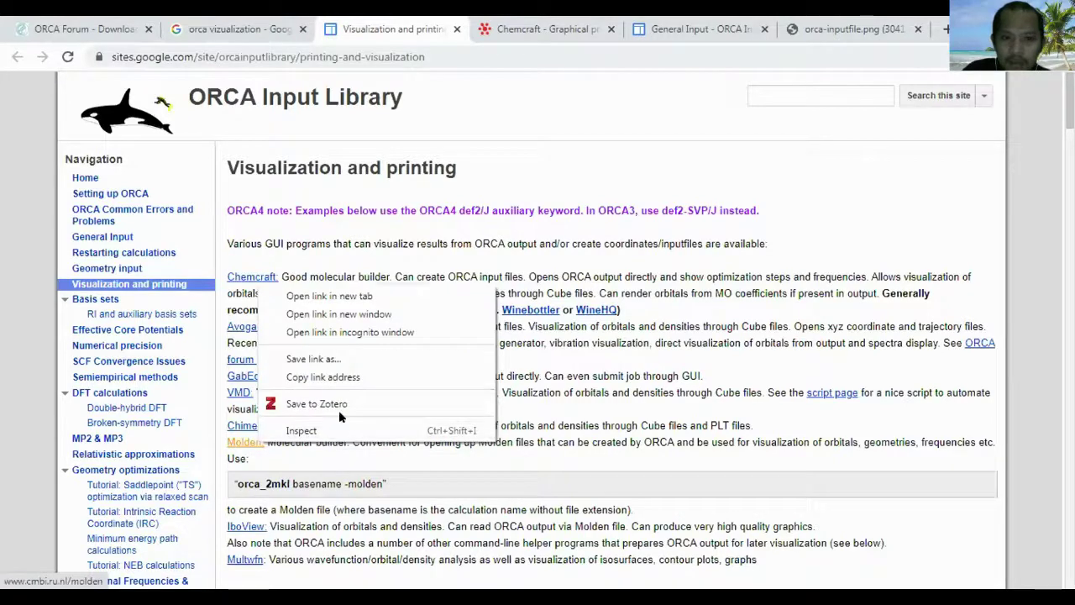
click(324, 293)
Step: Open the Download page on the Chemcraft site, look through the available versions, and check the Molden page's tab
click(496, 30)
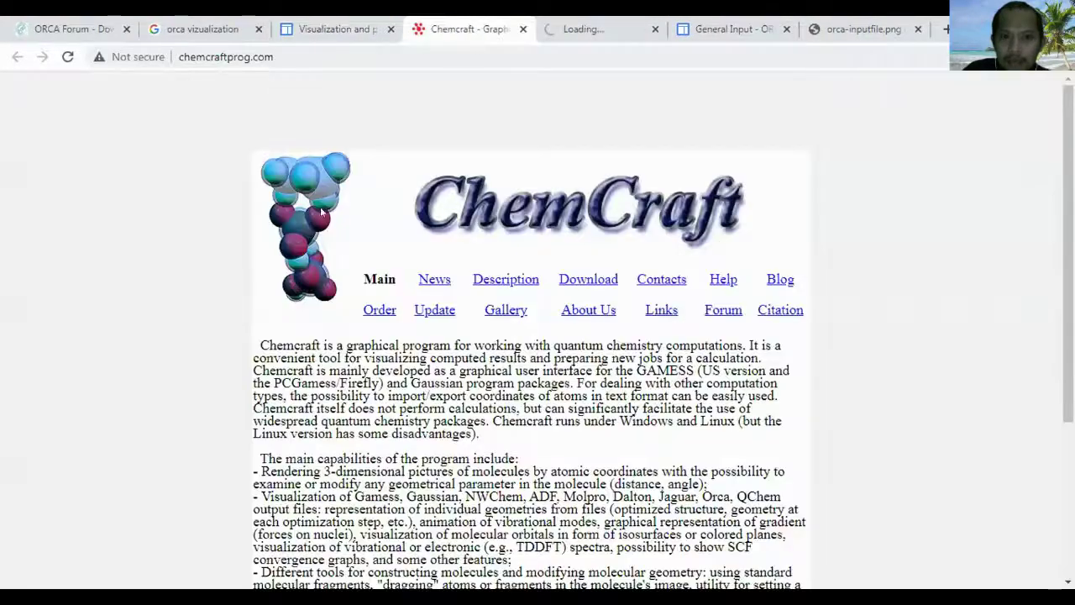
click(571, 280)
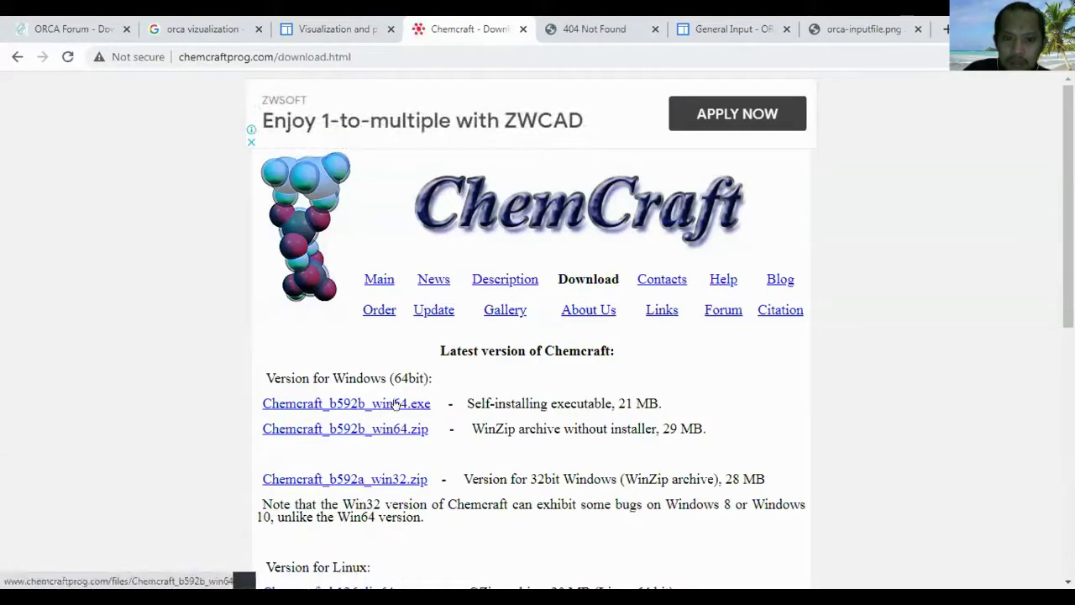
scroll(391, 406, down, 1)
scroll(400, 413, down, 1)
scroll(517, 318, down, 3)
scroll(528, 330, up, 1)
scroll(493, 247, up, 4)
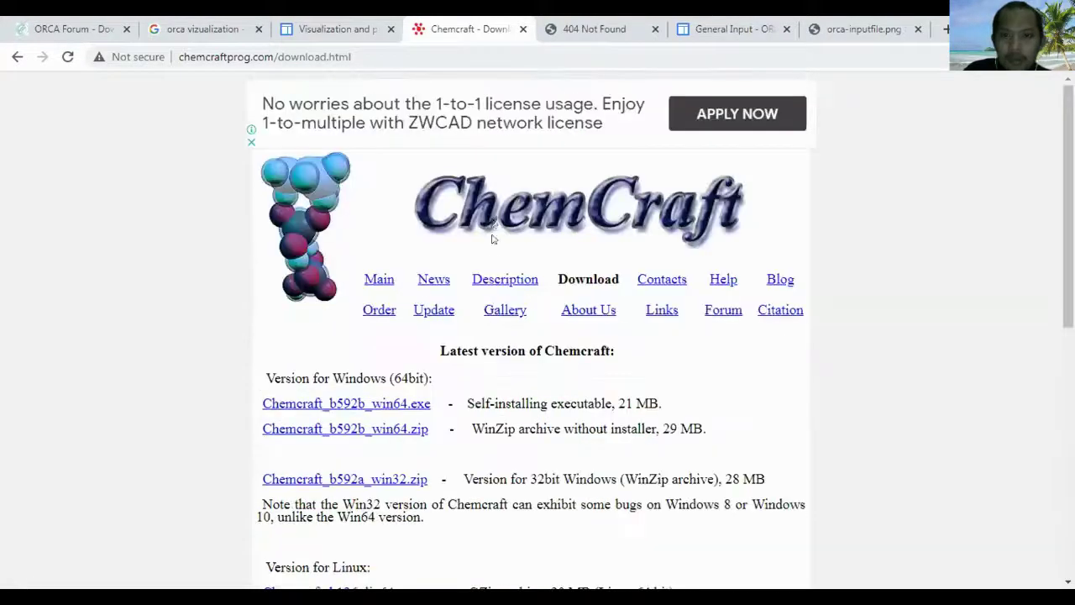
click(593, 31)
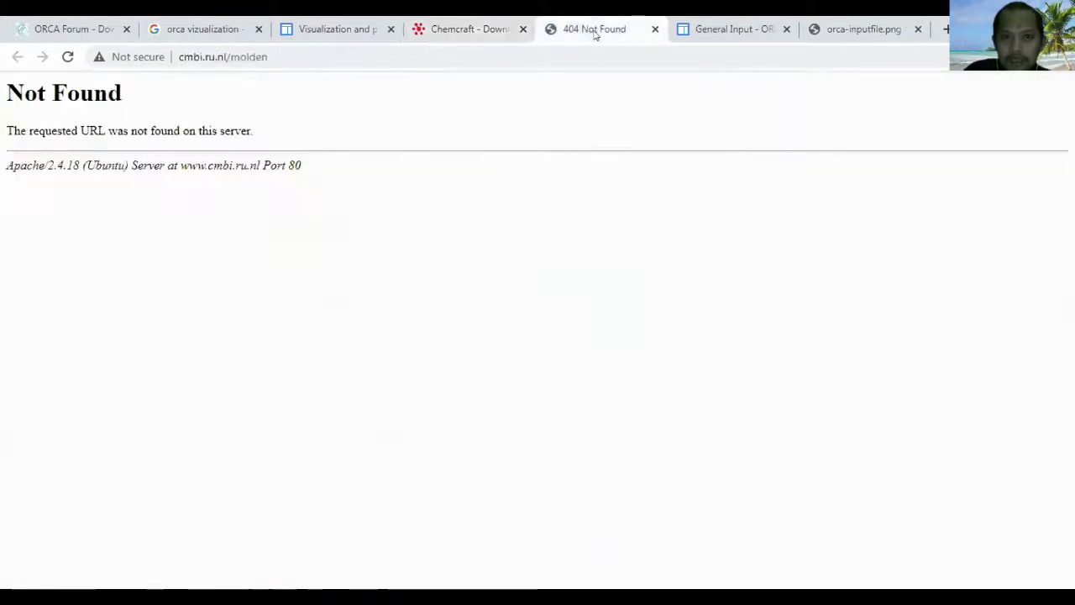